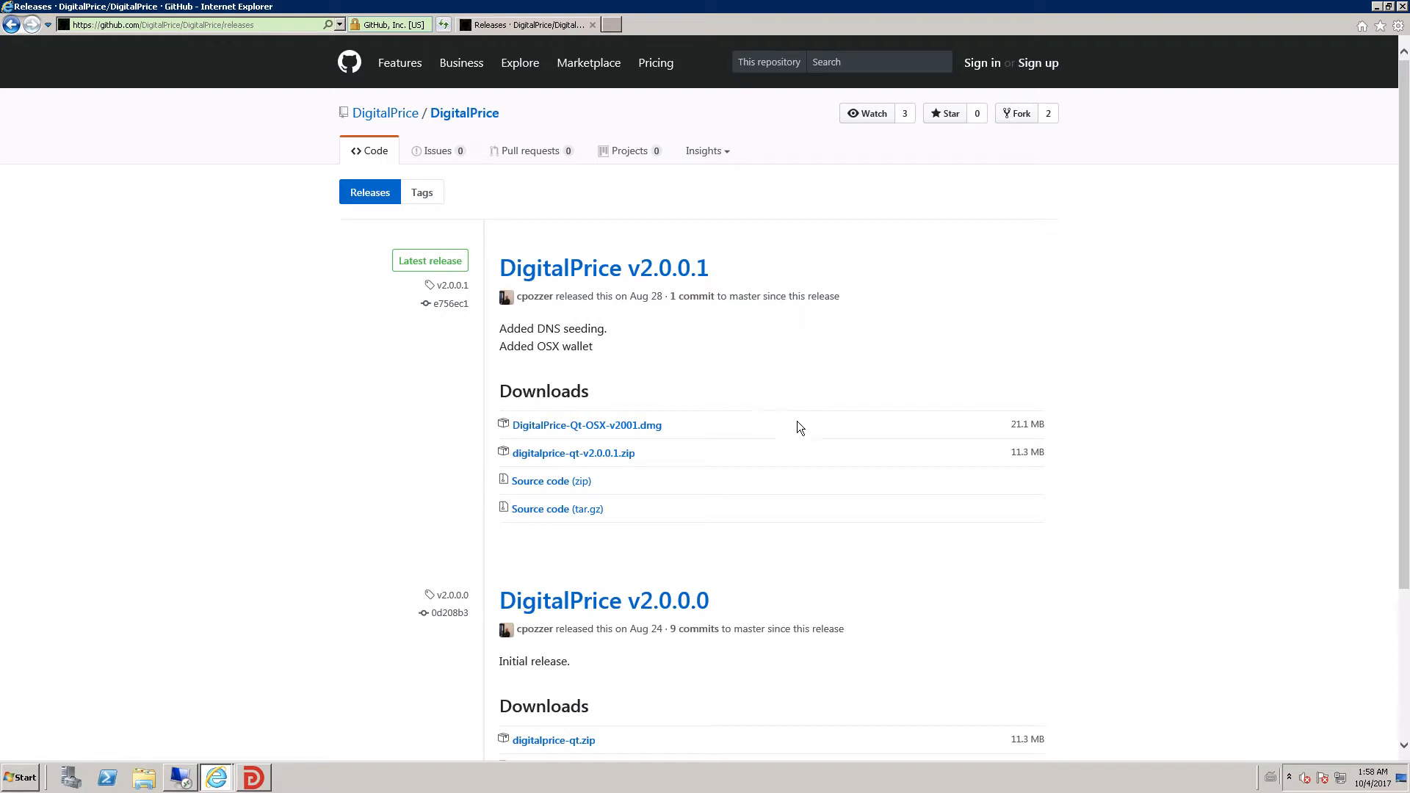
- Close the Internet Explorer window showing the DigitalPrice v2.0.0.1 releases page
click(1378, 6)
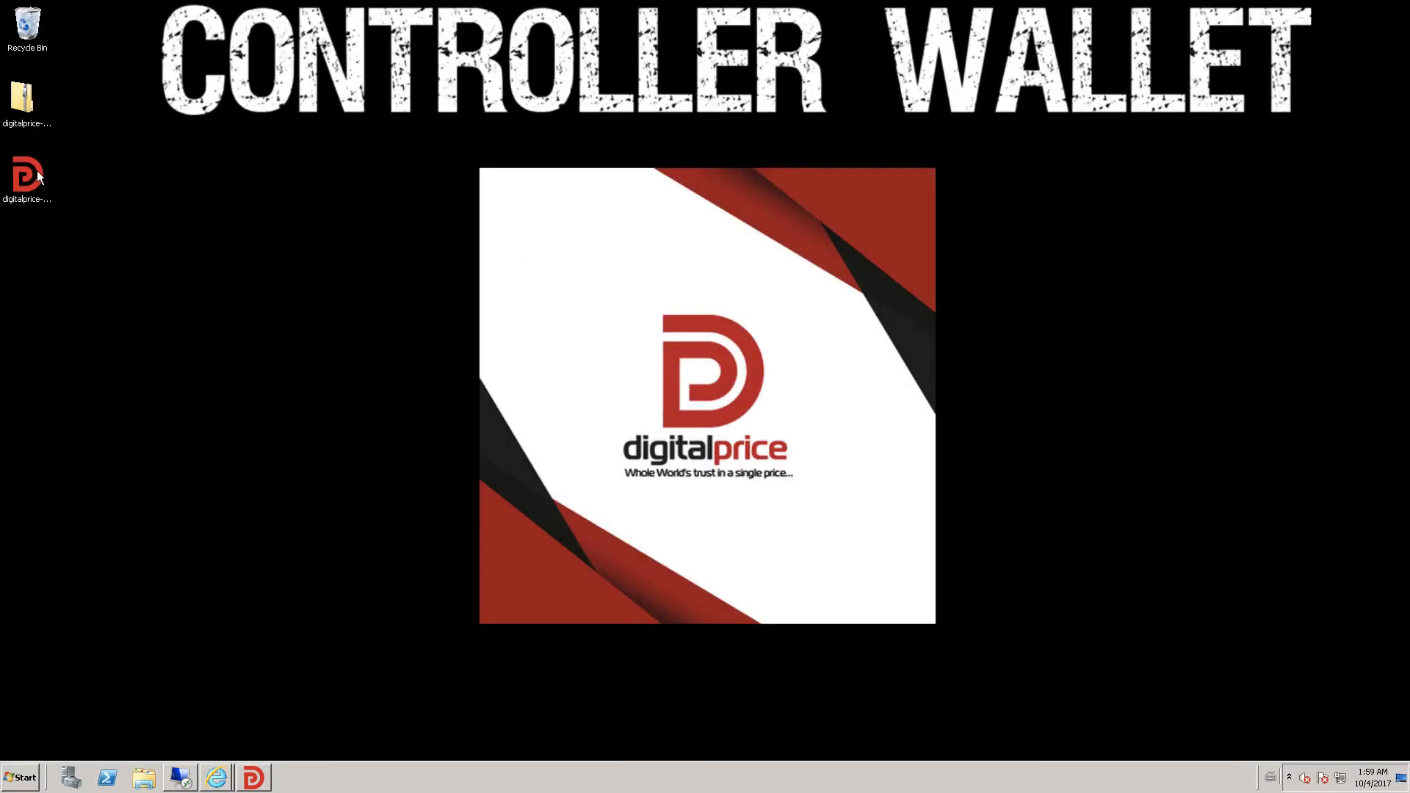
- Restore the DigitalPrice Wallet window on its Dashboard showing 25000 DP
click(259, 775)
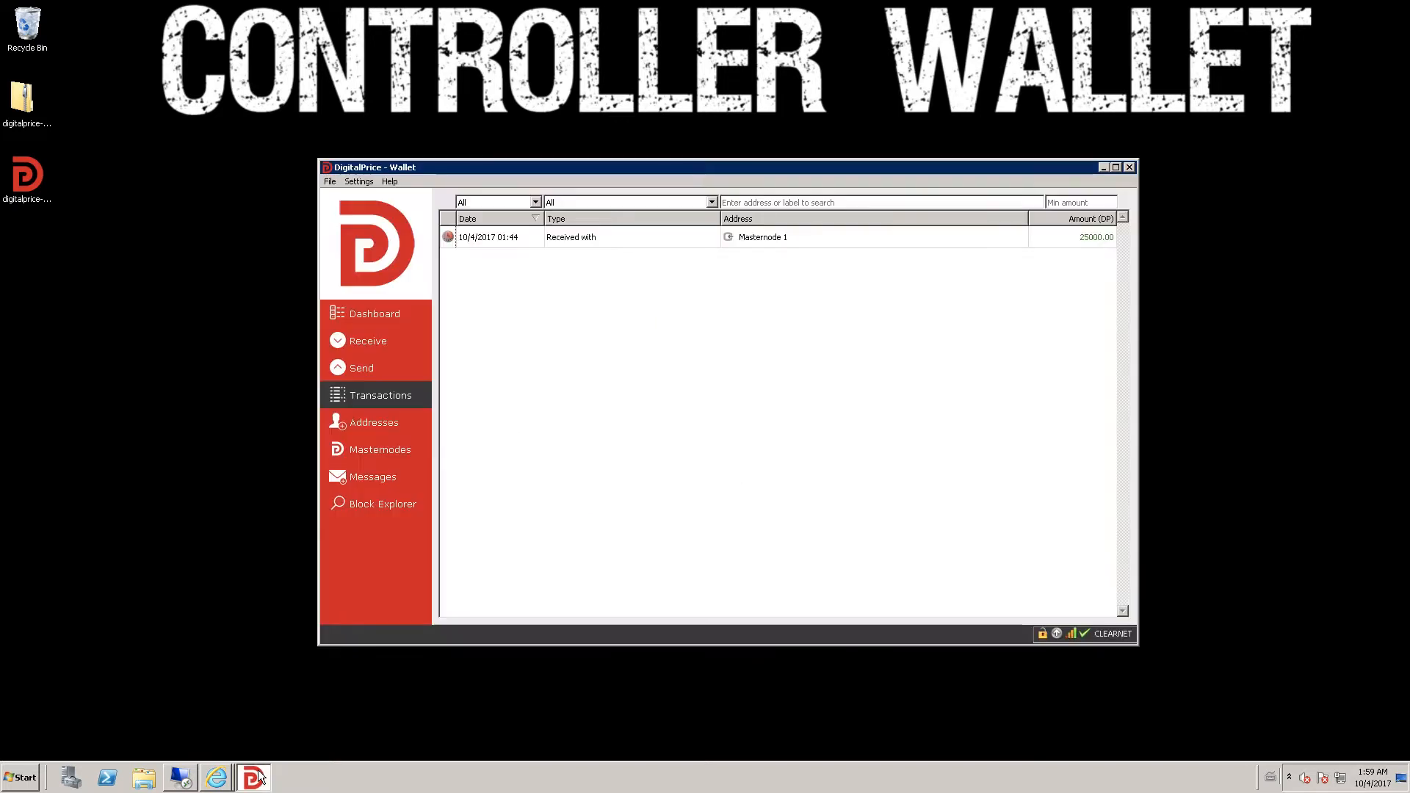
click(368, 321)
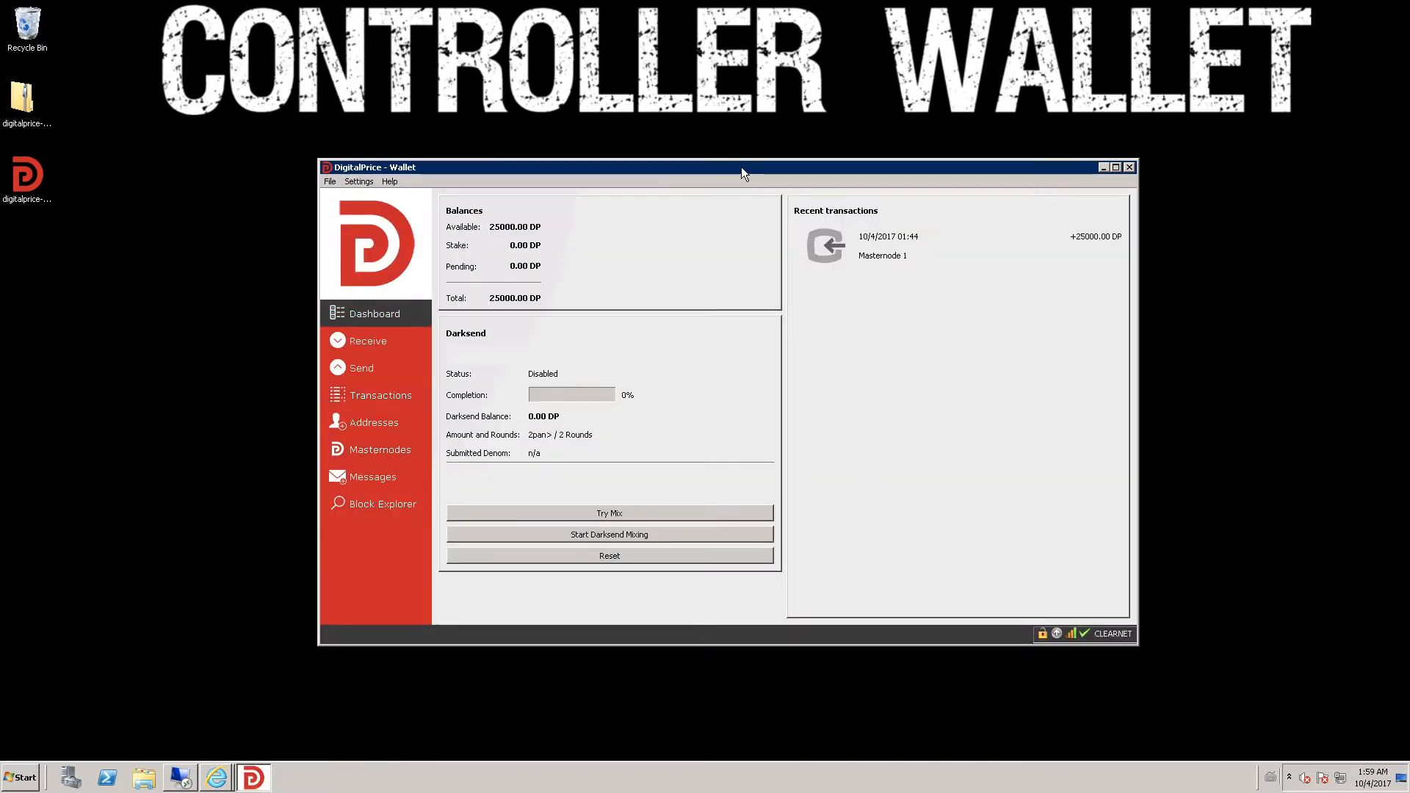
drag(742, 169, 702, 157)
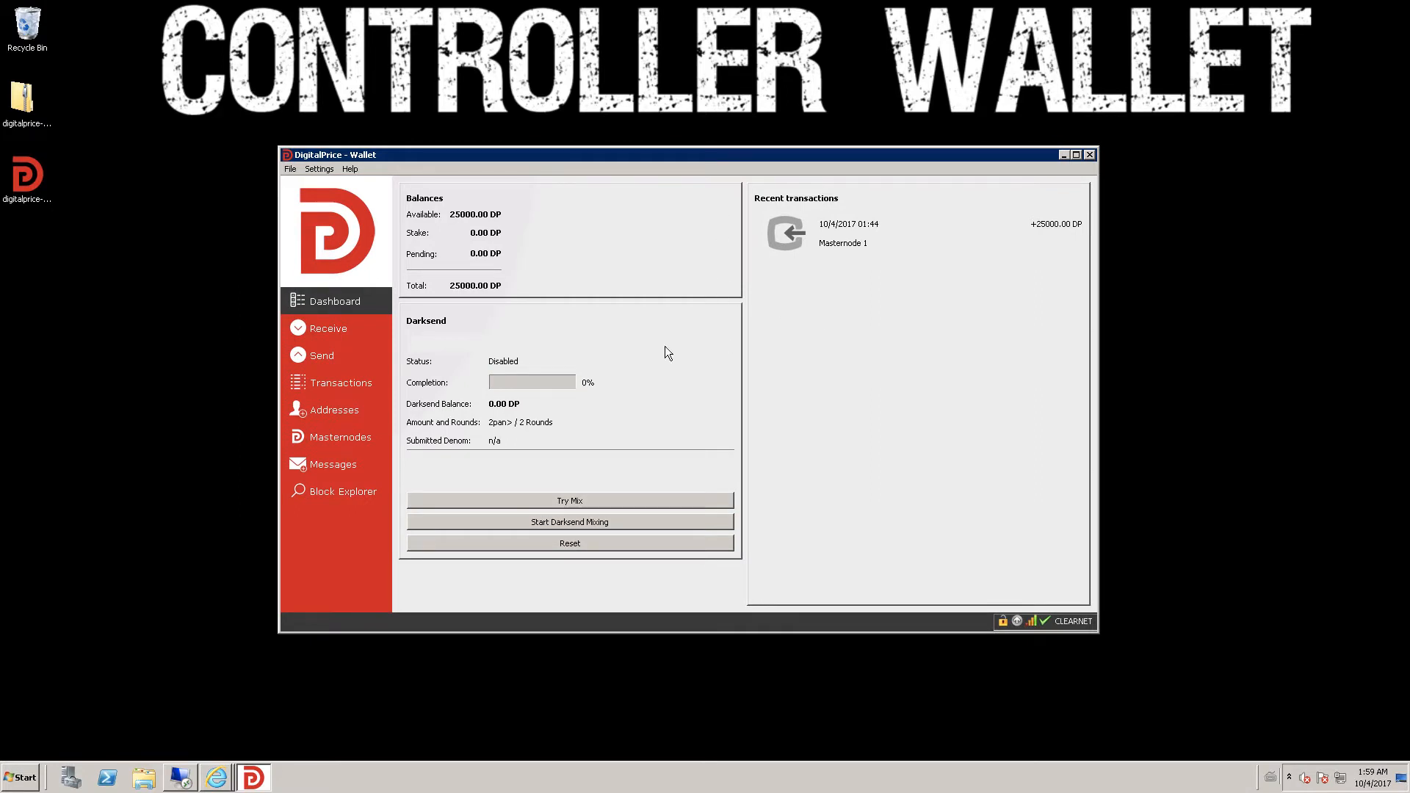
- Copy the Masternode 1 receiving address from the Receive list, then return to Dashboard
click(347, 330)
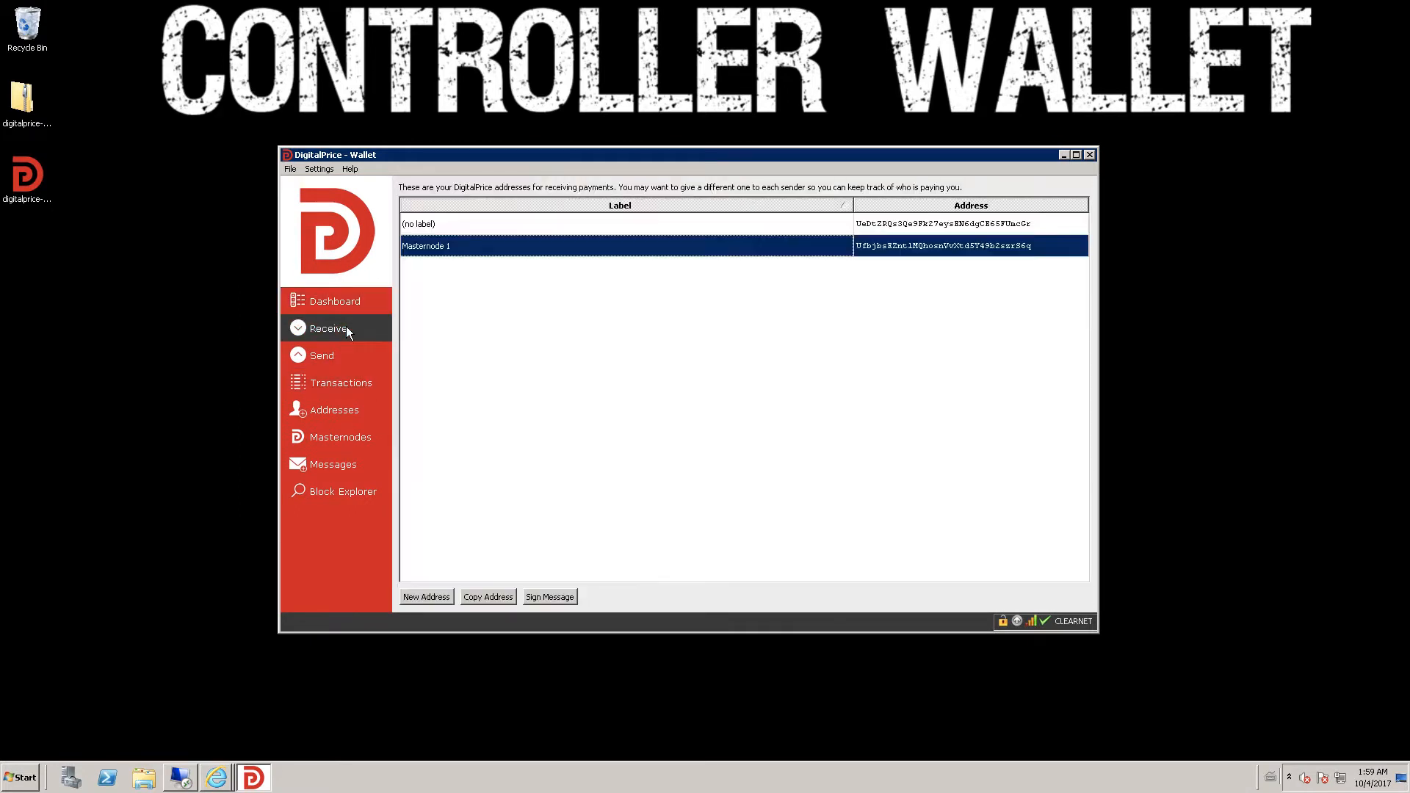
click(439, 595)
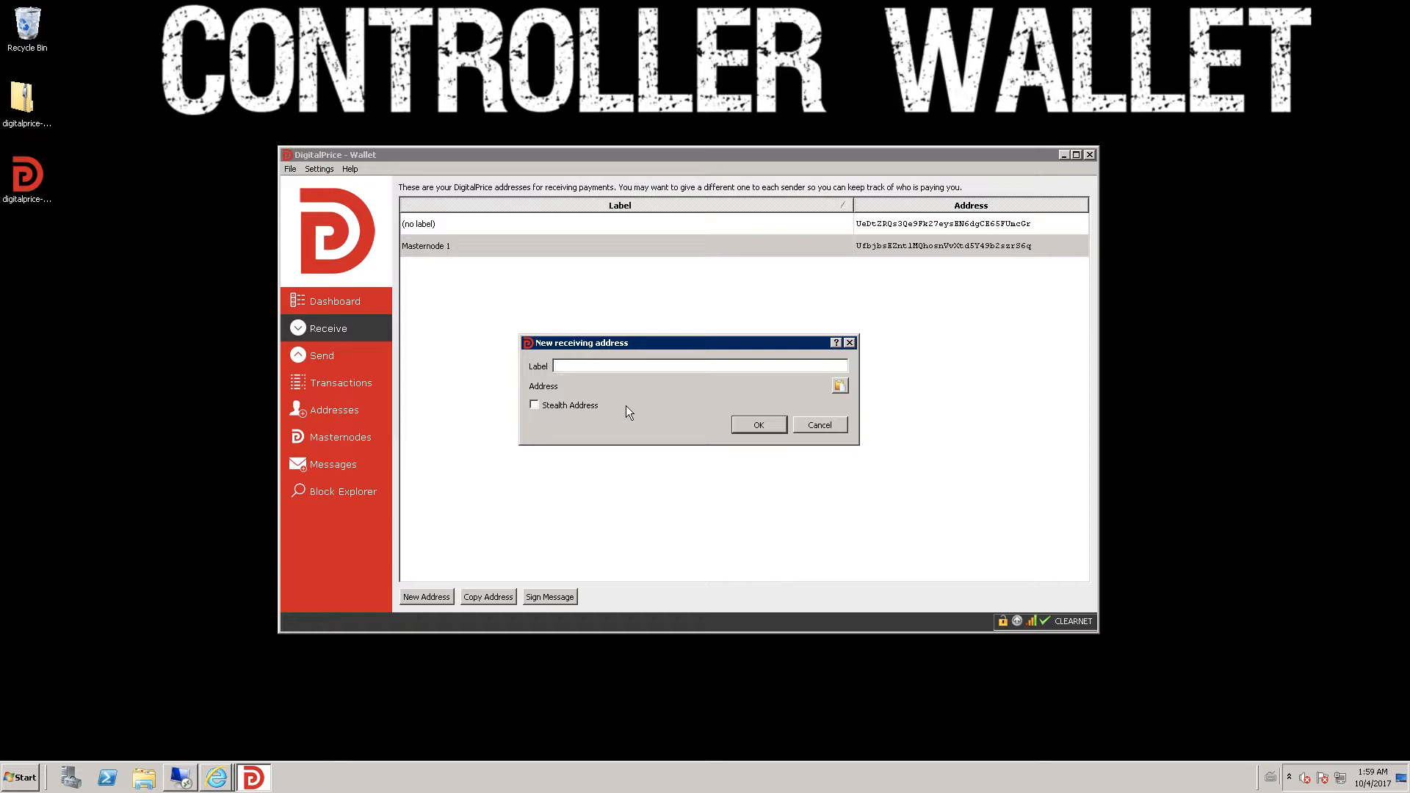
text(Masternode 1)
click(826, 428)
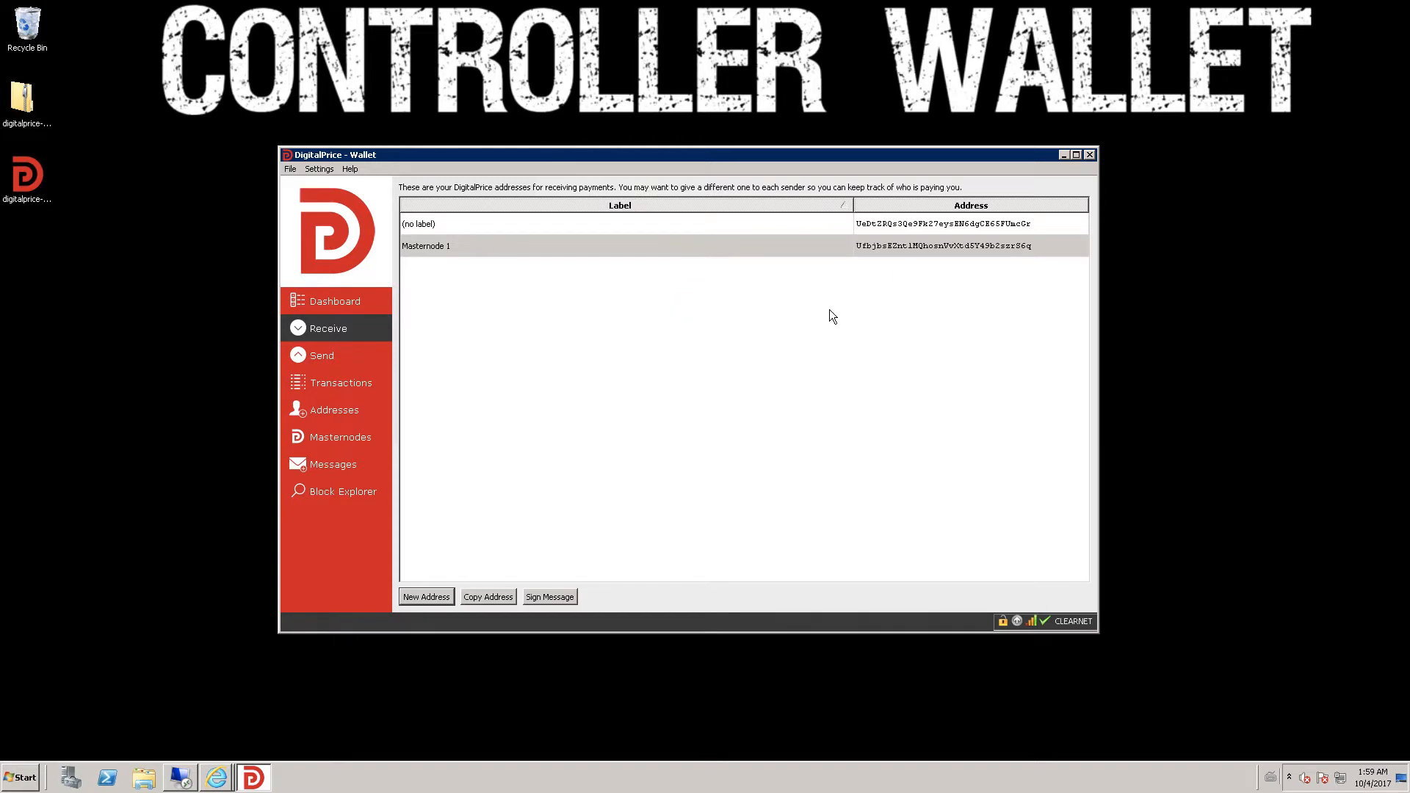
right_click(896, 245)
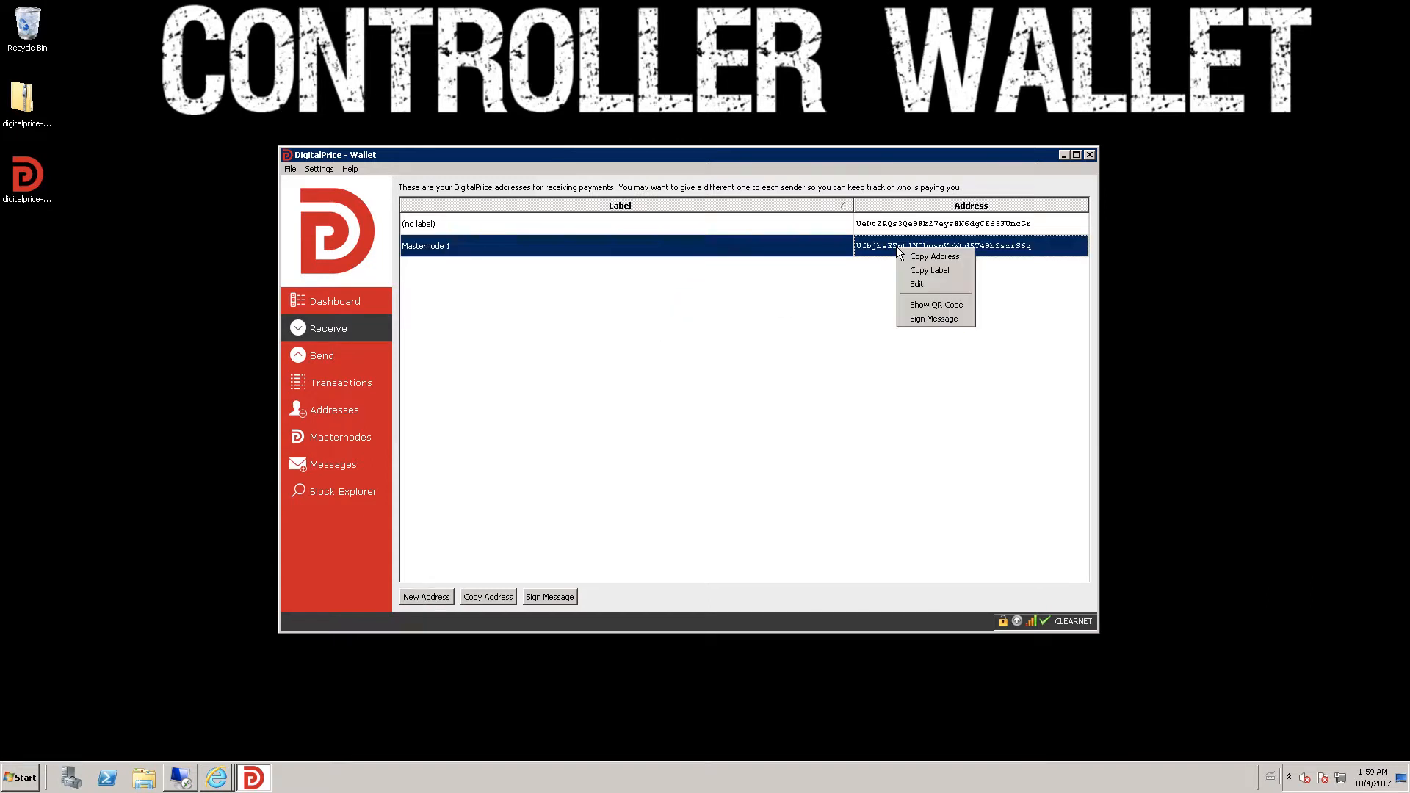
click(906, 254)
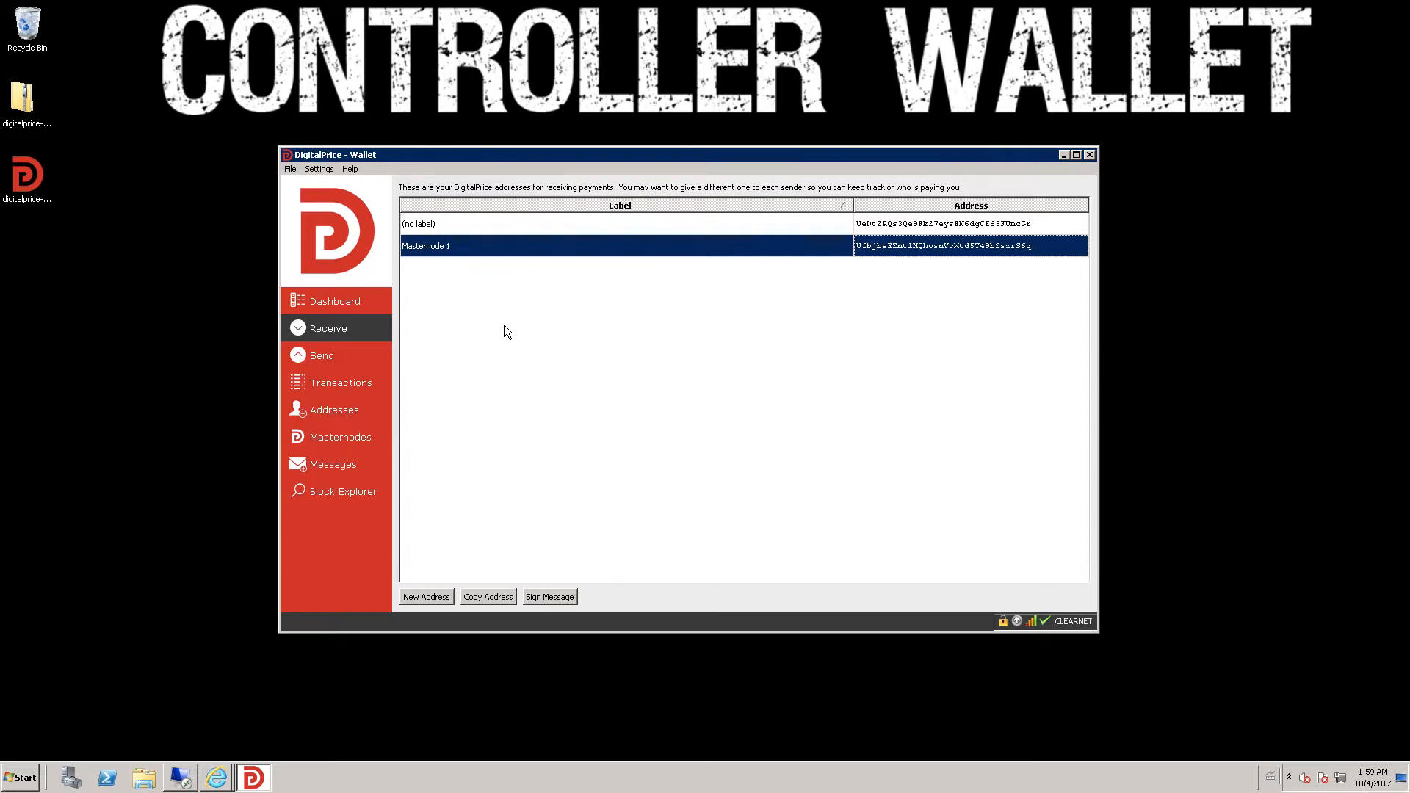
click(354, 310)
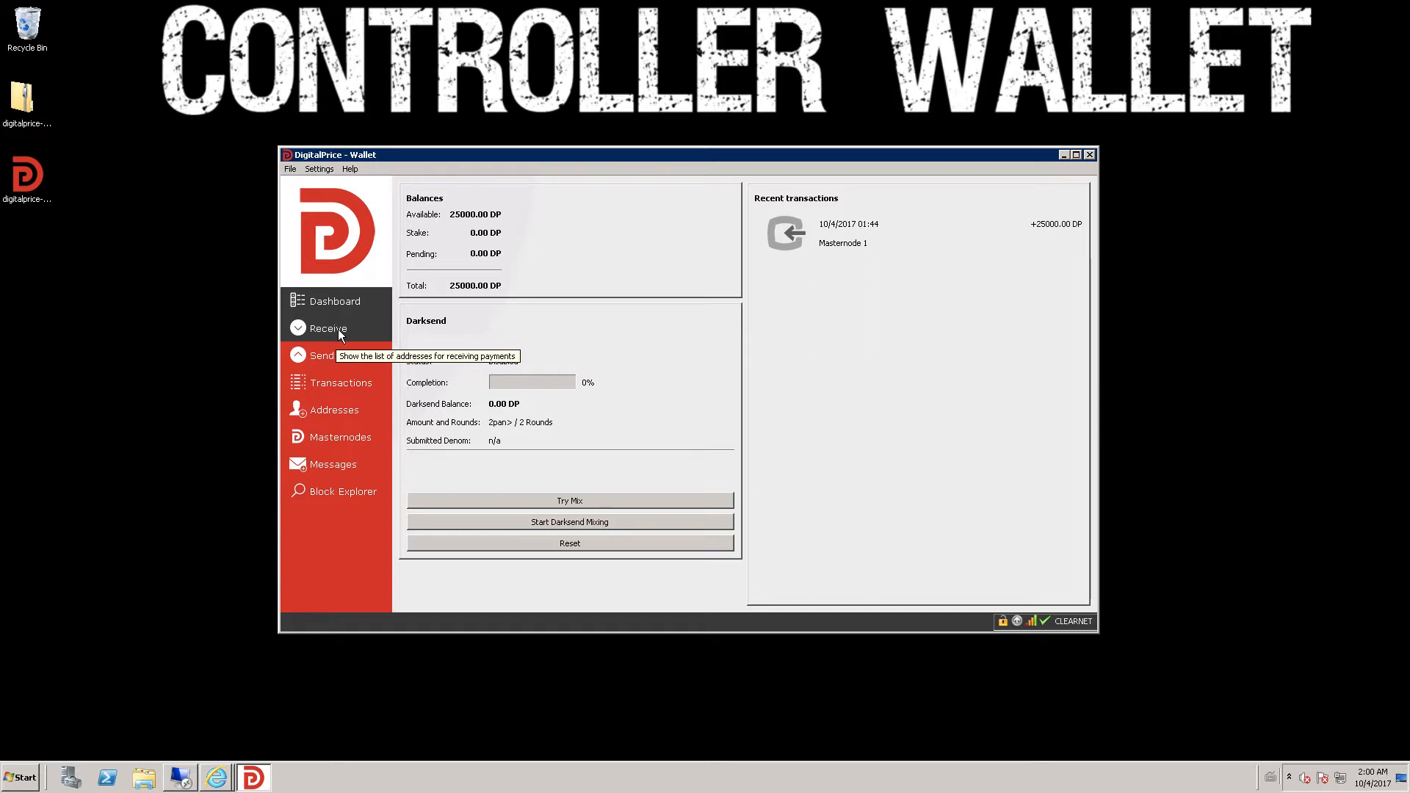
- Show the Transactions list with the 25000.00 DP received to Masternode 1
click(346, 384)
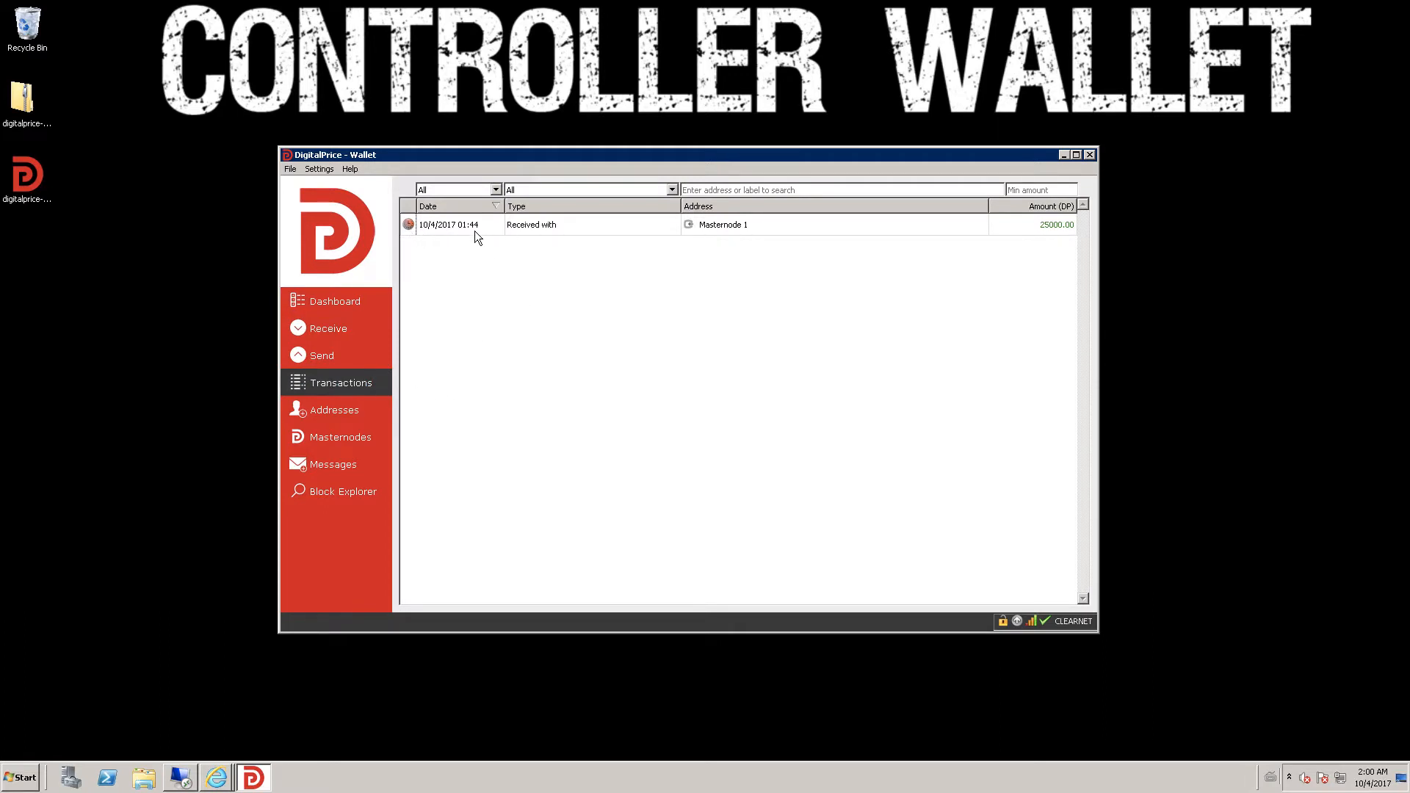
mouse_move(474, 230)
- Create a New Text Document on the desktop and open it in Notepad
right_click(1171, 301)
mouse_move(1205, 397)
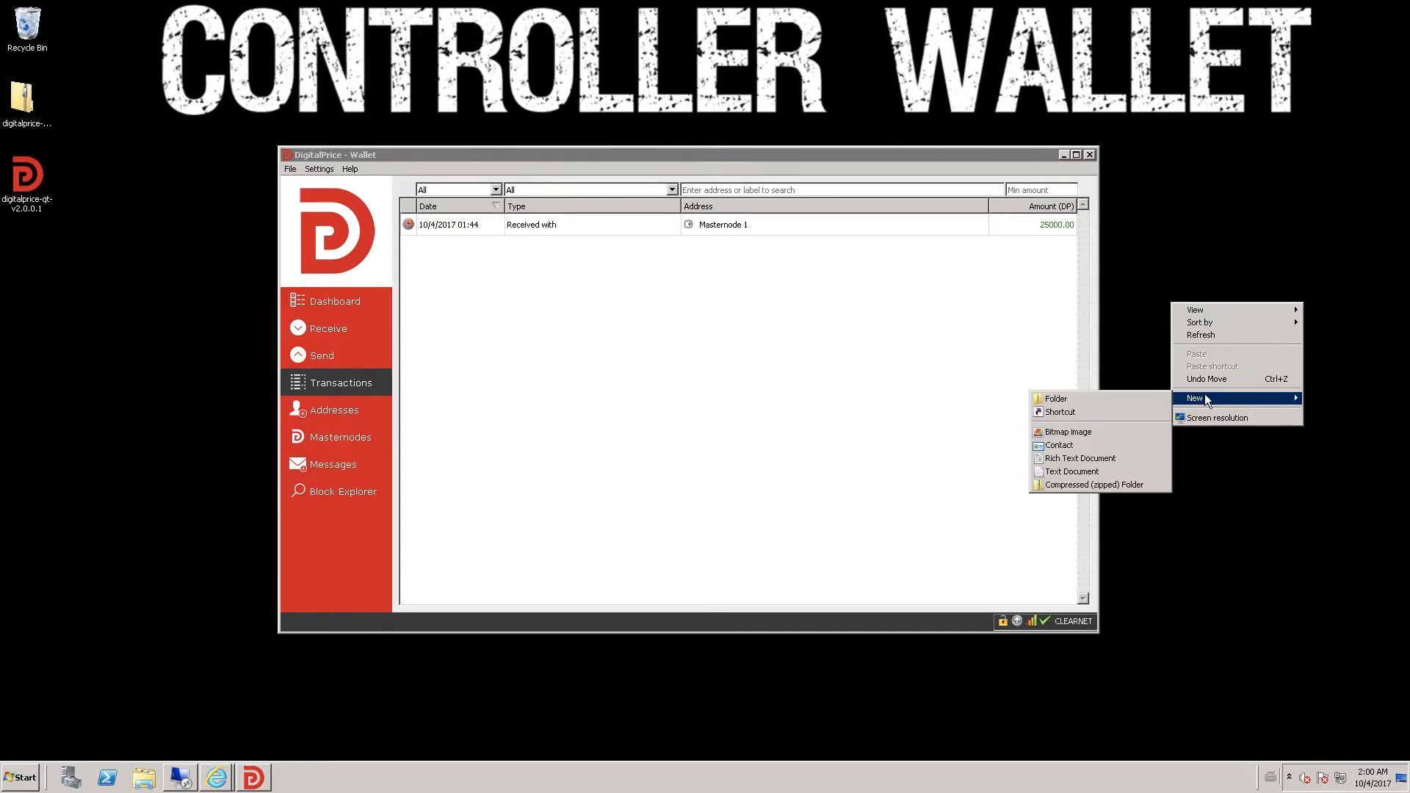
click(1061, 472)
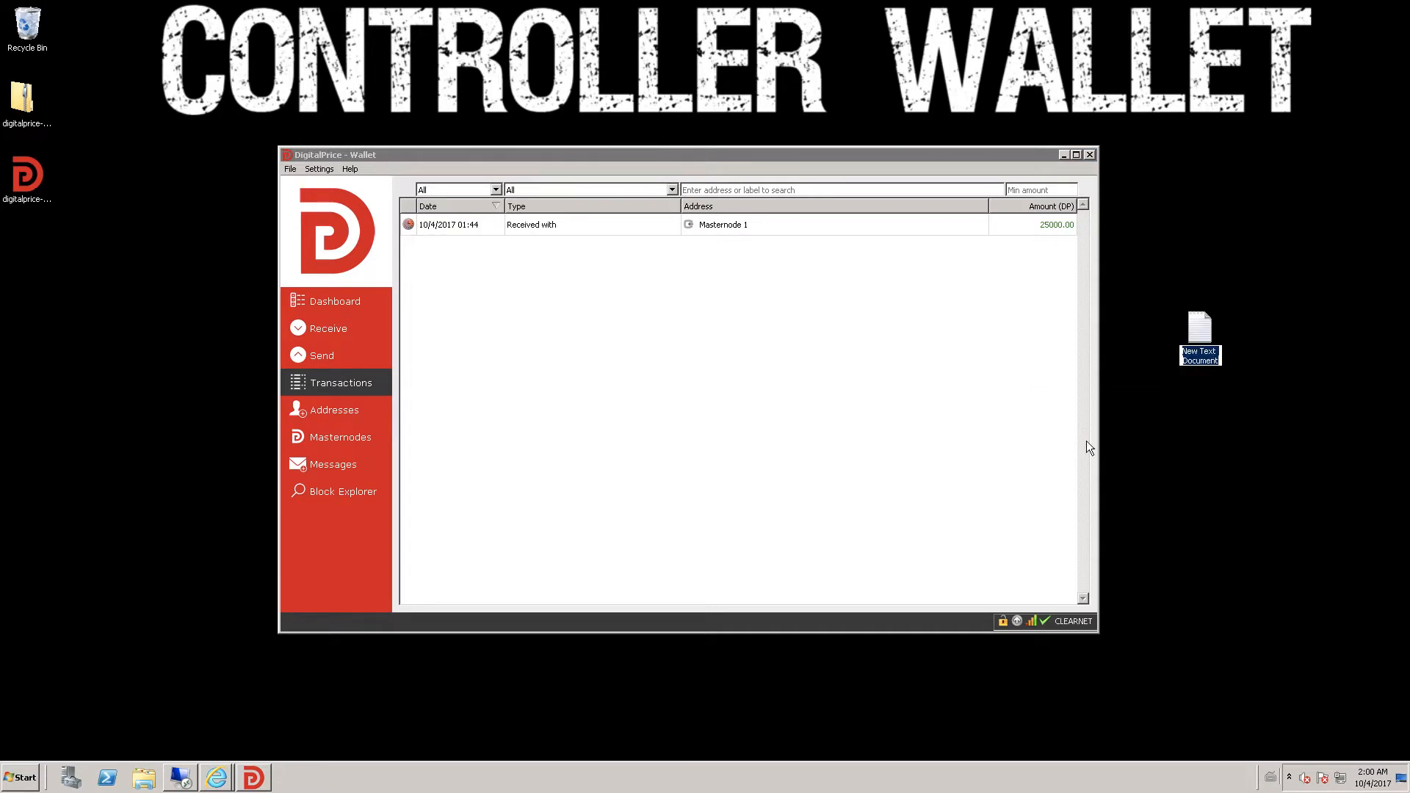
key(Return)
key(Return)
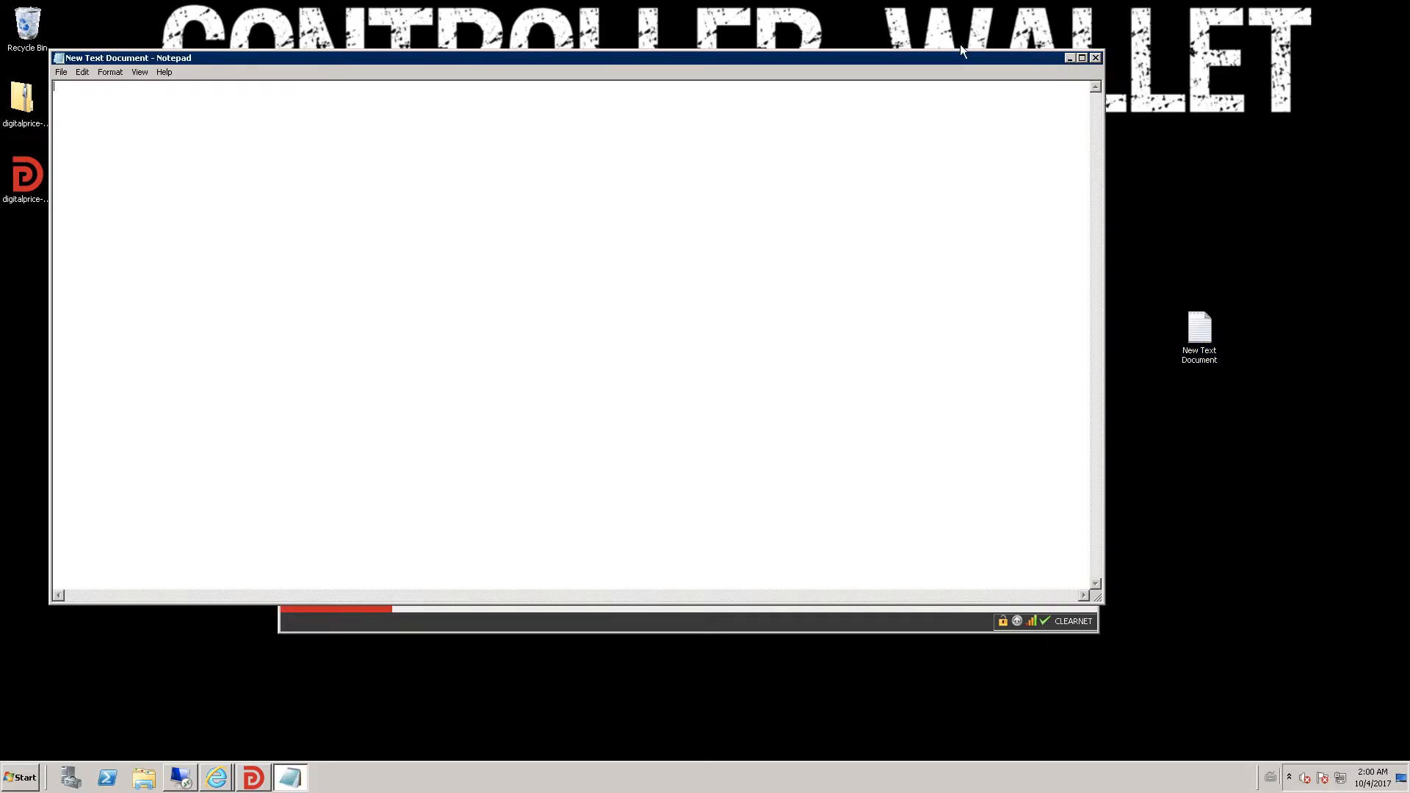
- Resize the Notepad window smaller beside the wallet and minimize it
drag(966, 48, 967, 233)
drag(1103, 332, 935, 330)
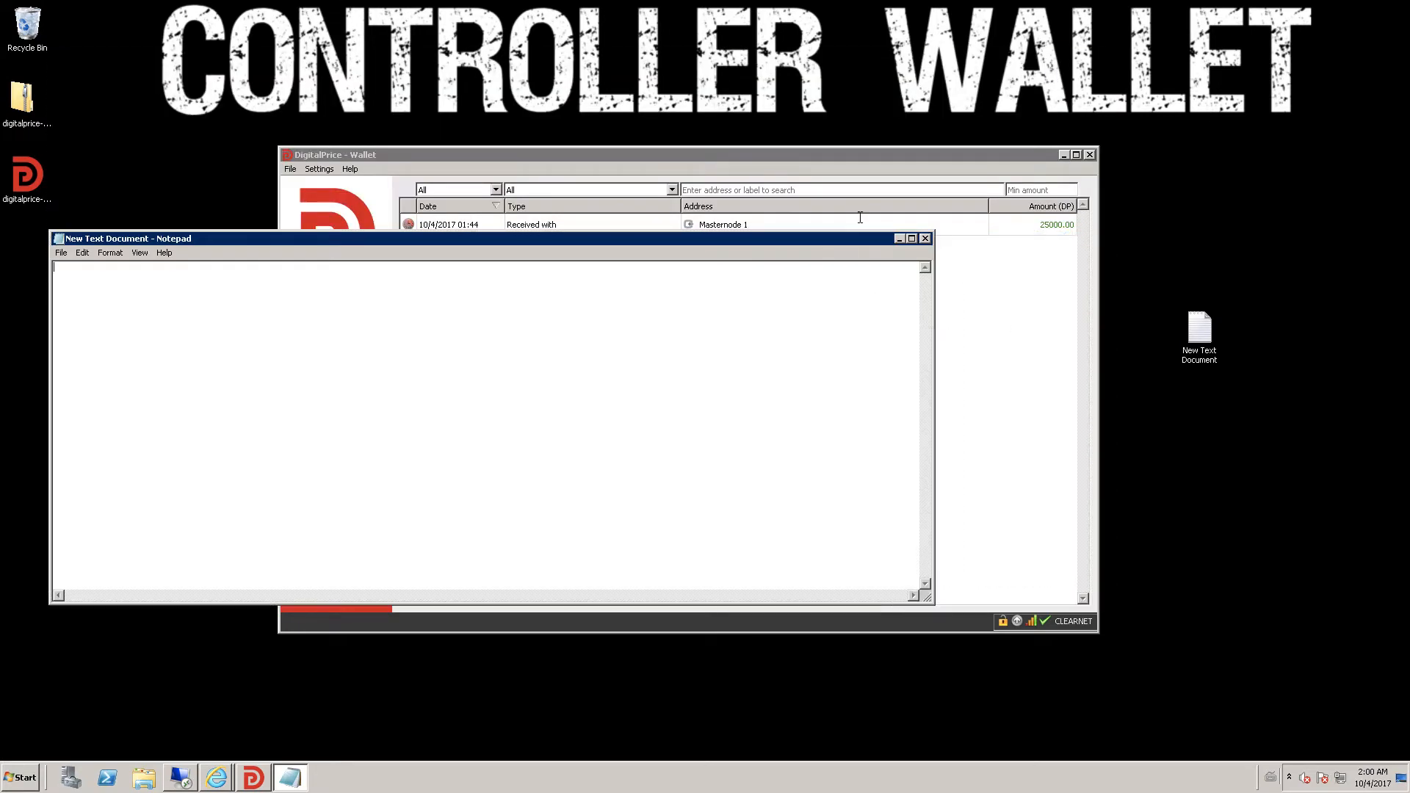
click(900, 237)
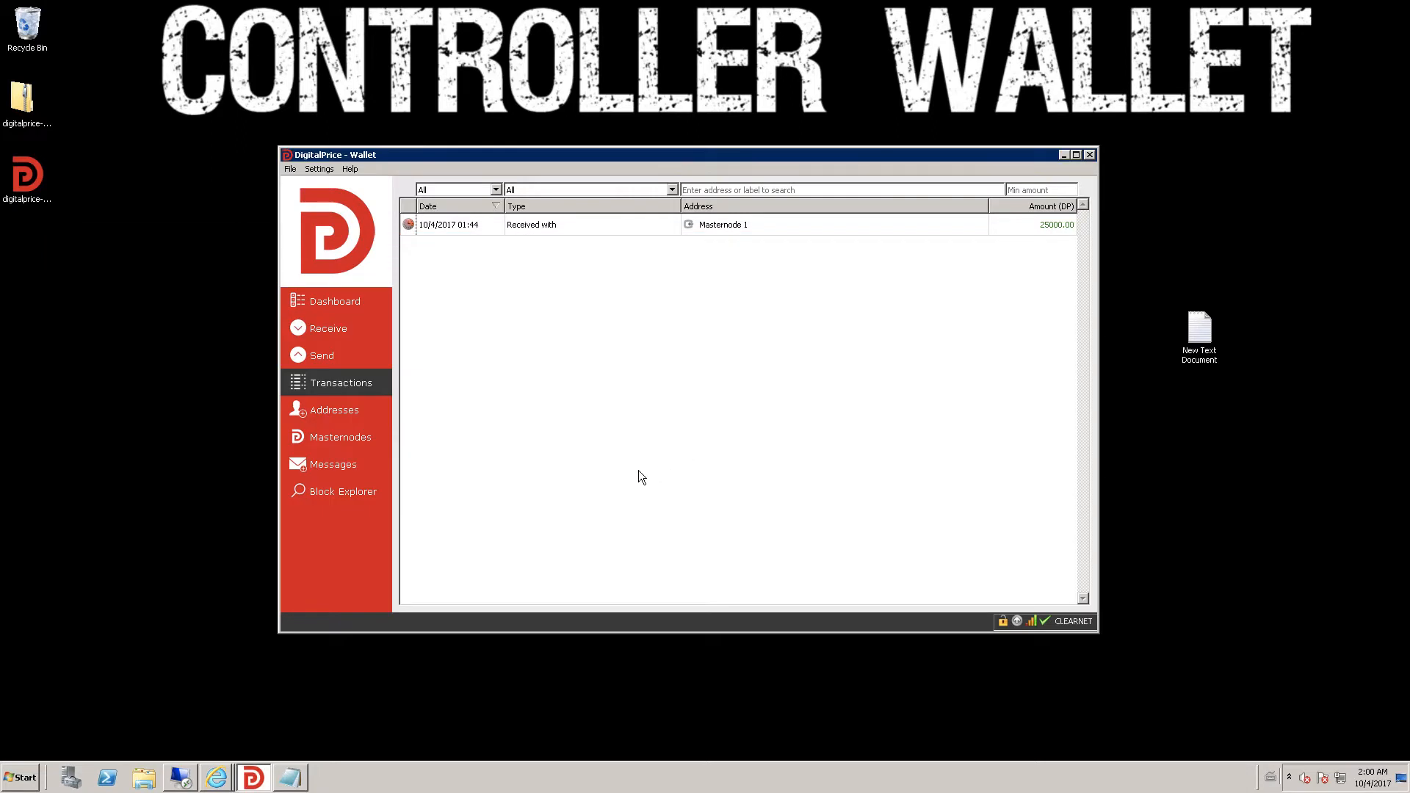
- In the debug console, run 'masternode genkey' and 'masternode outputs'
click(350, 169)
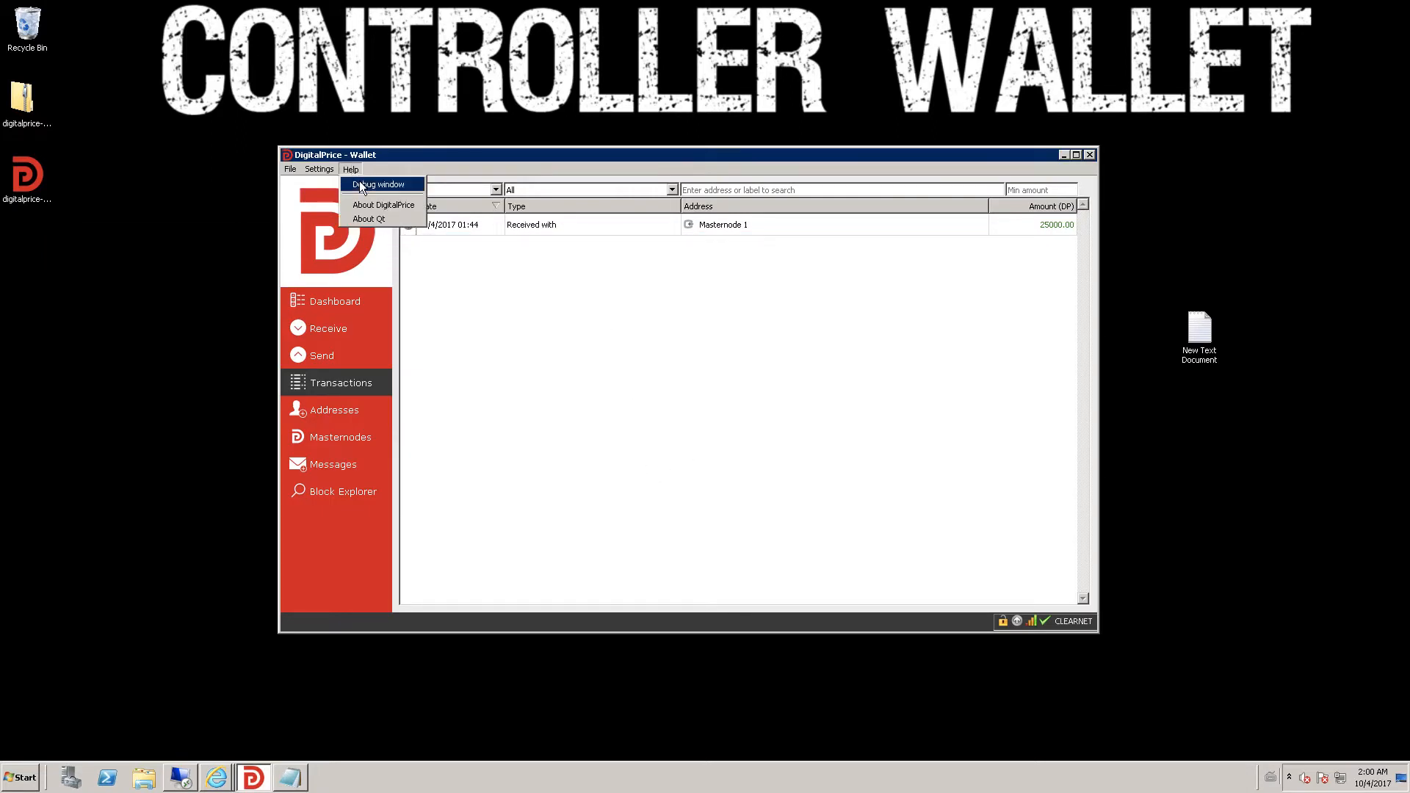
click(360, 182)
click(521, 232)
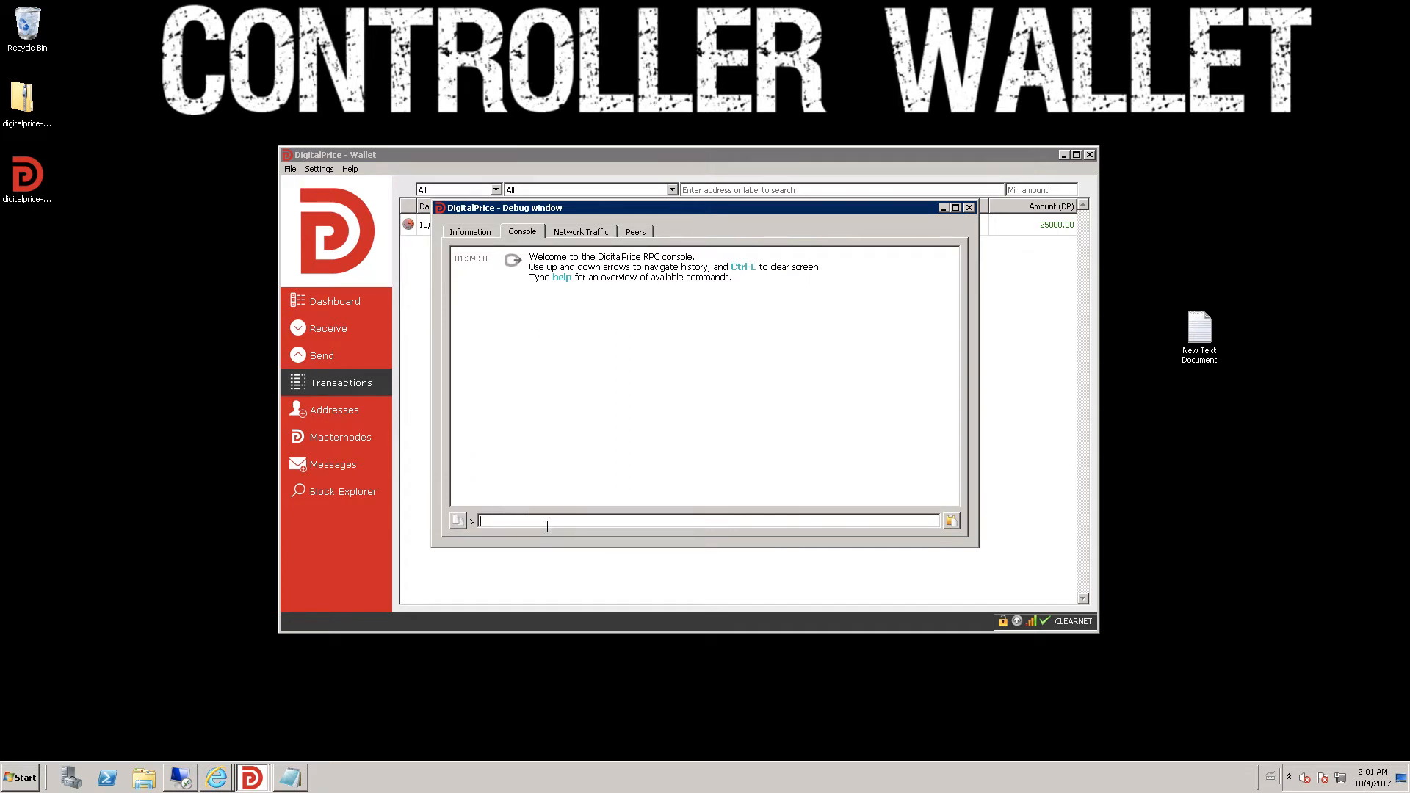
text(masternode genkey)
key(Return)
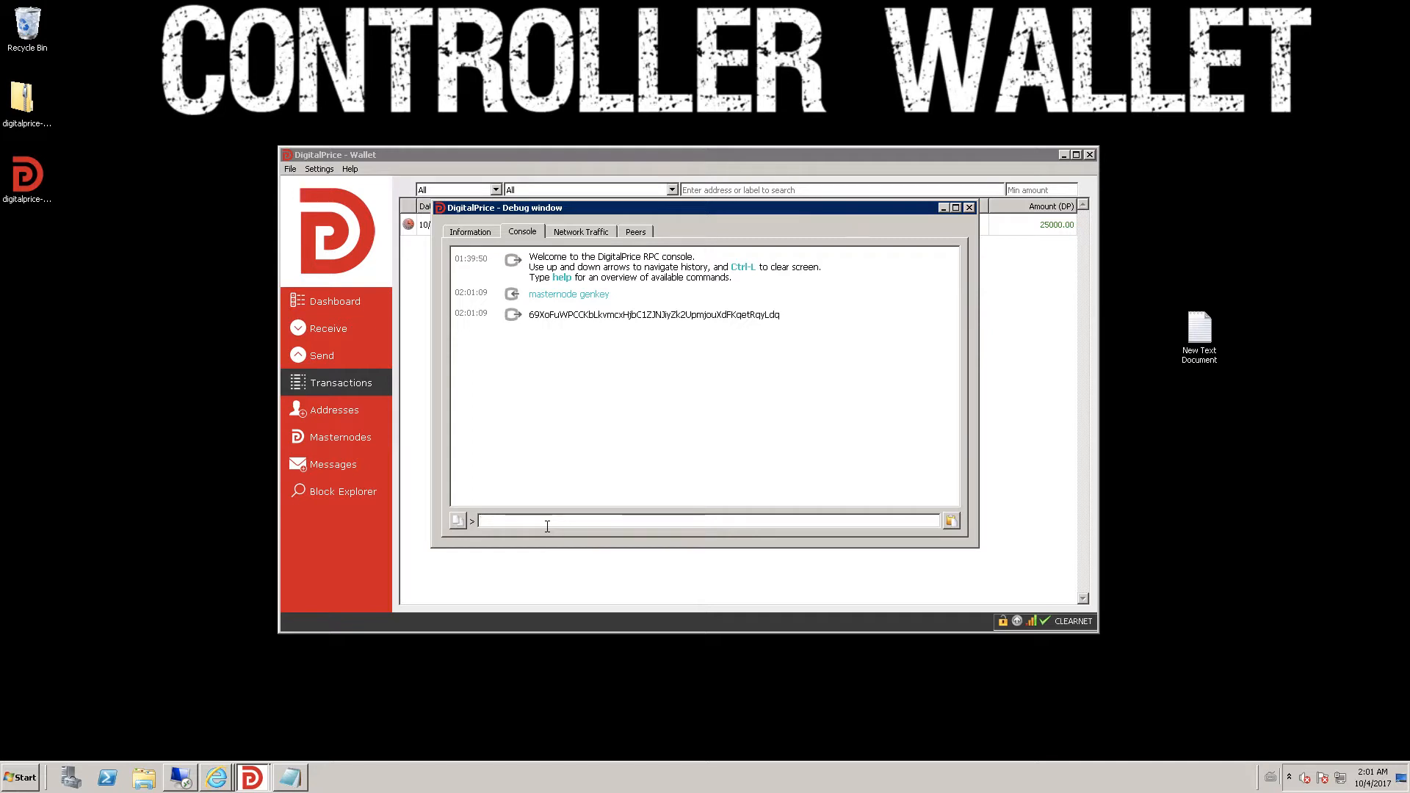
text(masternode output)
key(Return)
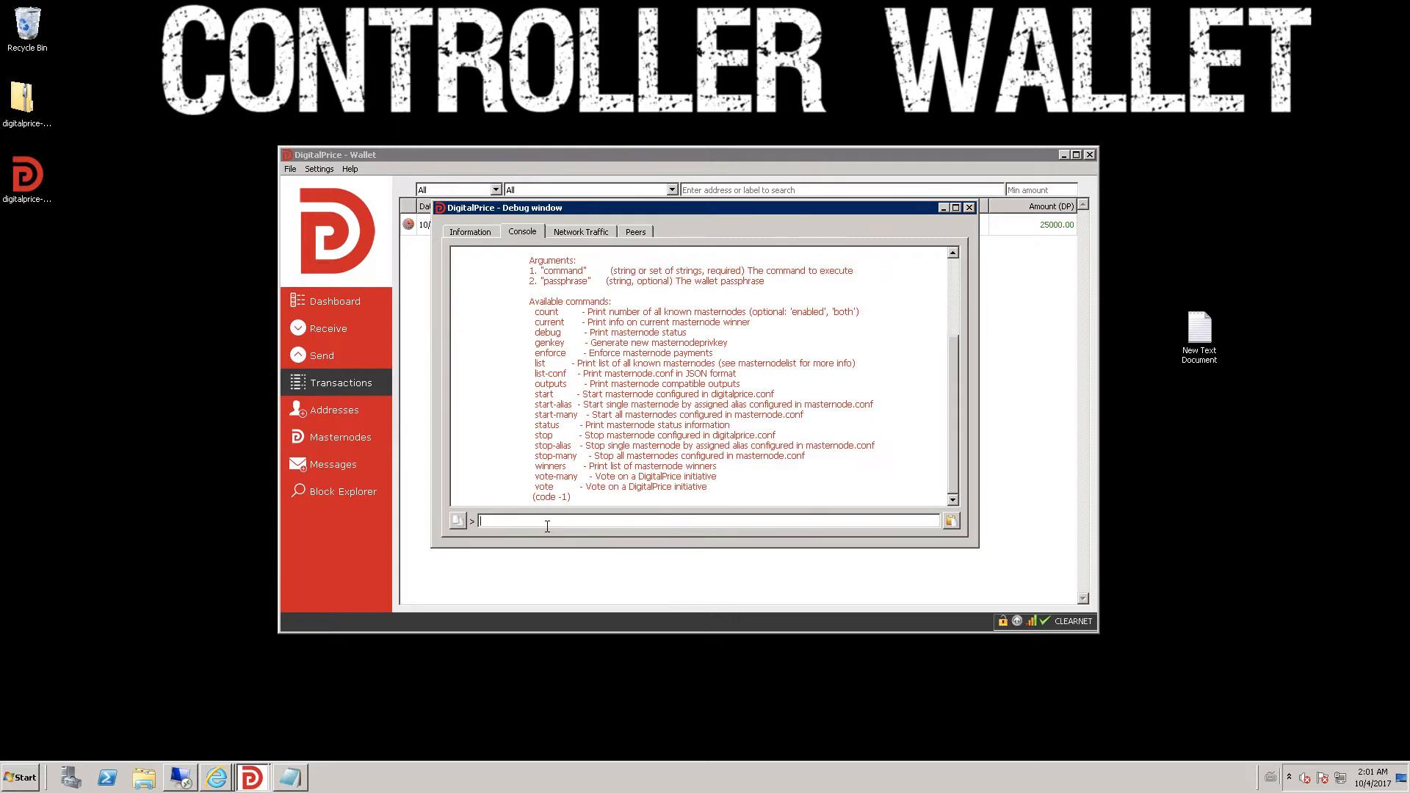
key(Up)
key(Return)
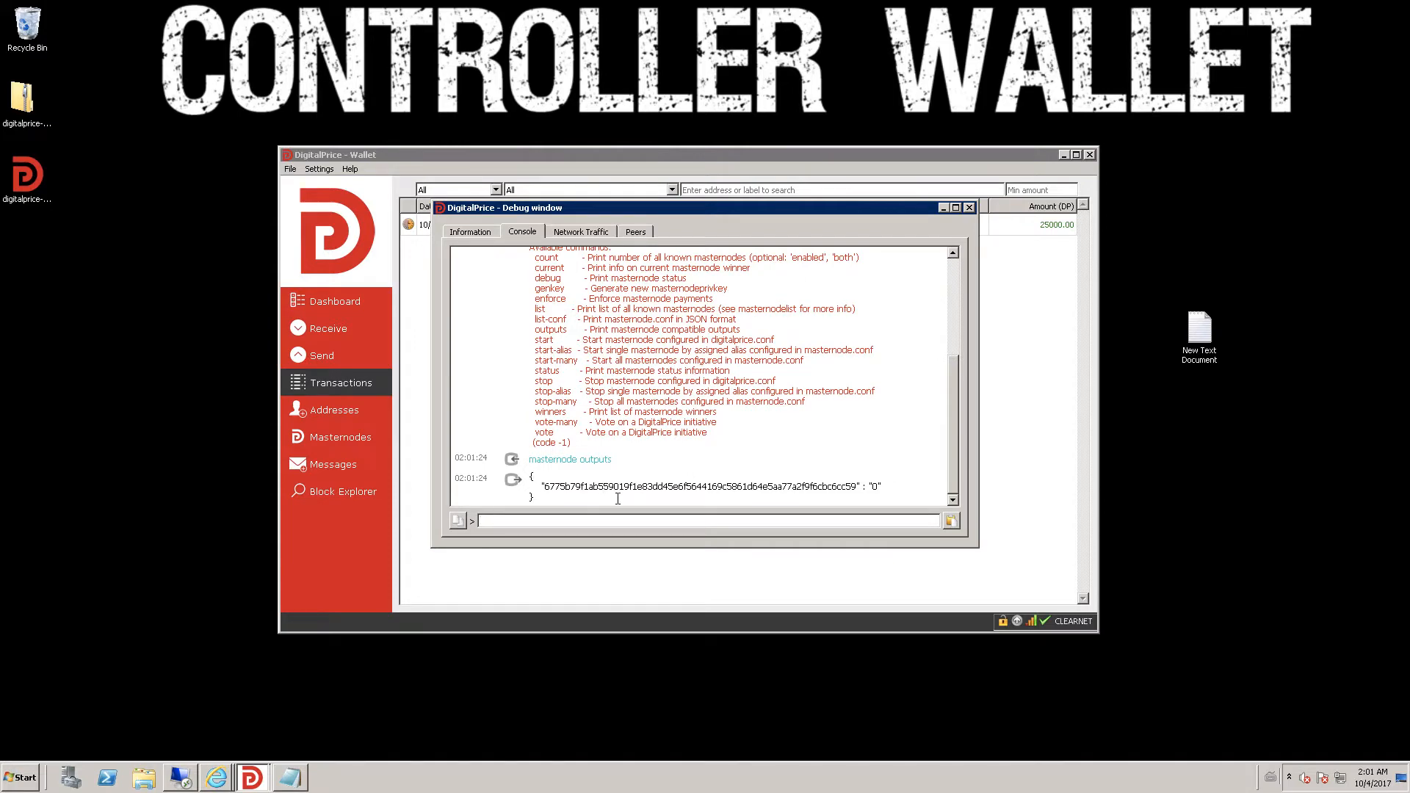
- Copy the generated masternode private key into the text document
scroll(714, 361, up, 5)
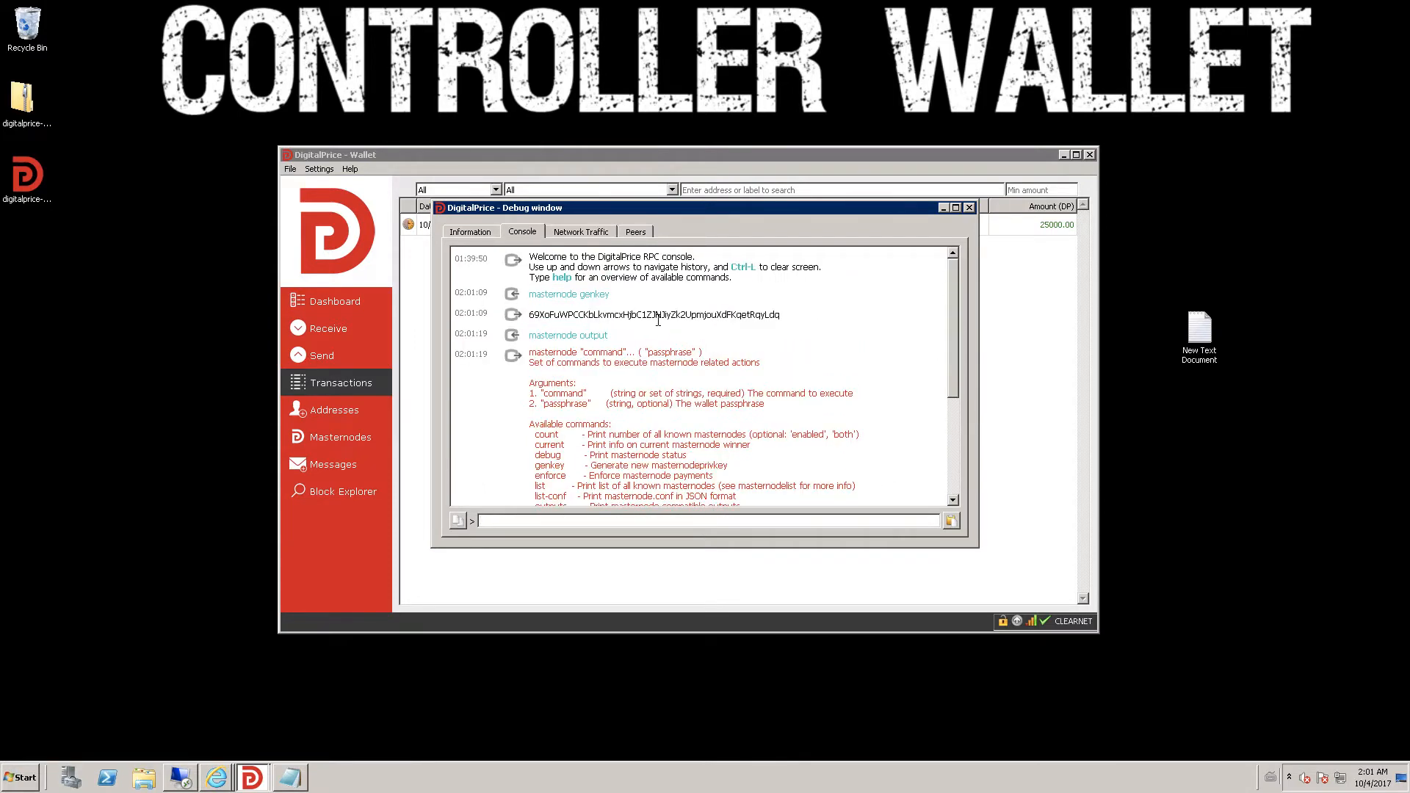
double_click(653, 318)
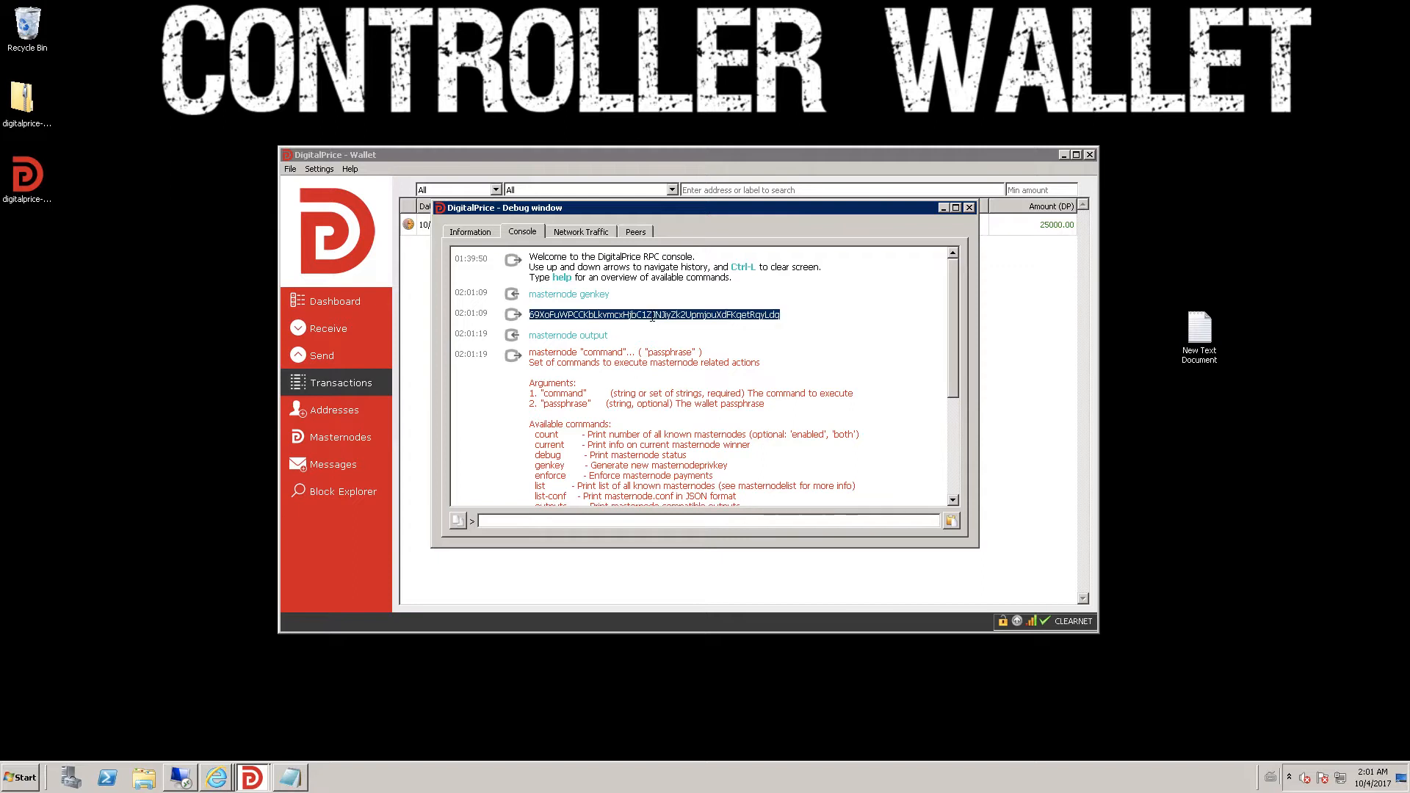
right_click(652, 317)
click(672, 325)
click(298, 784)
key(ctrl+v)
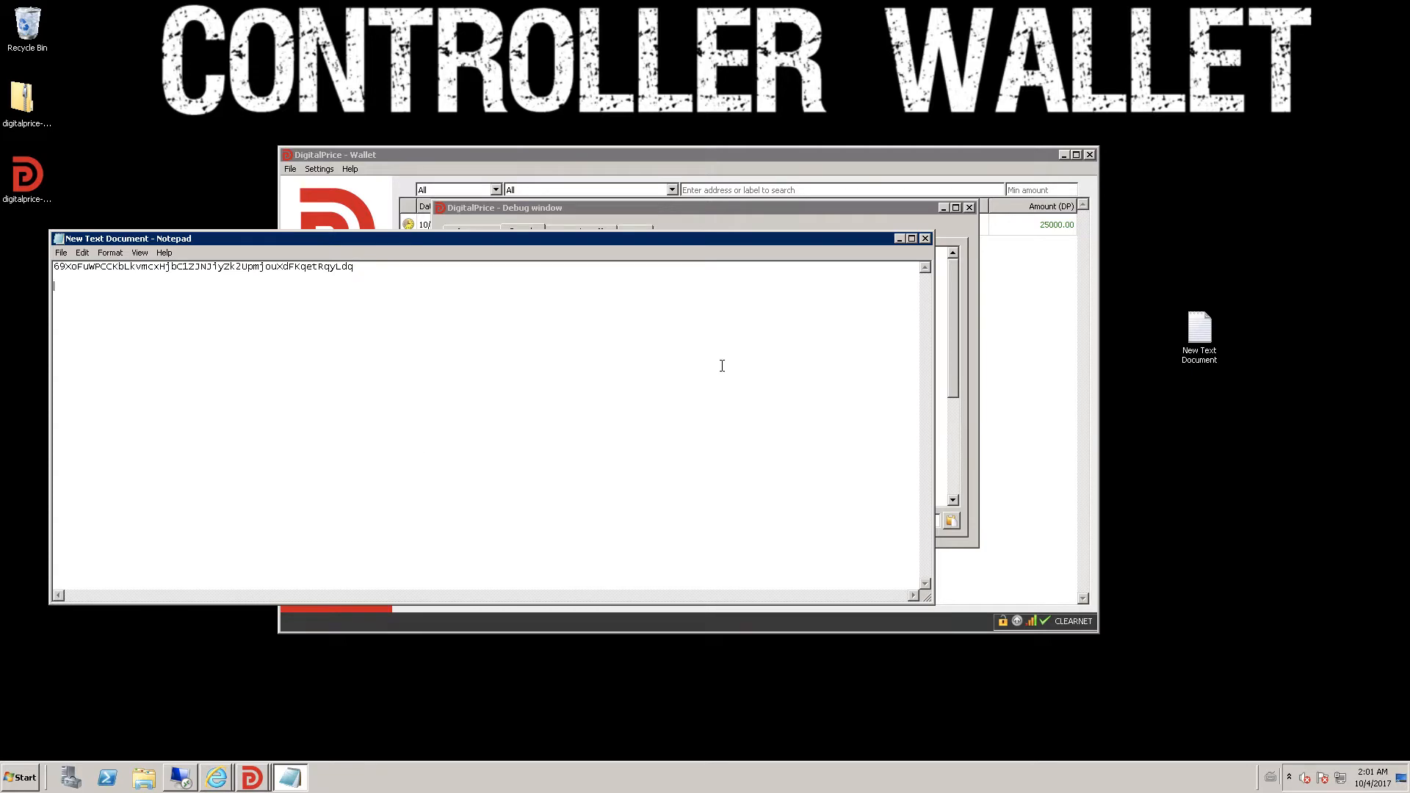
- Paste the output transaction hash on line 2 with index 0 after it
click(967, 298)
scroll(660, 411, down, 5)
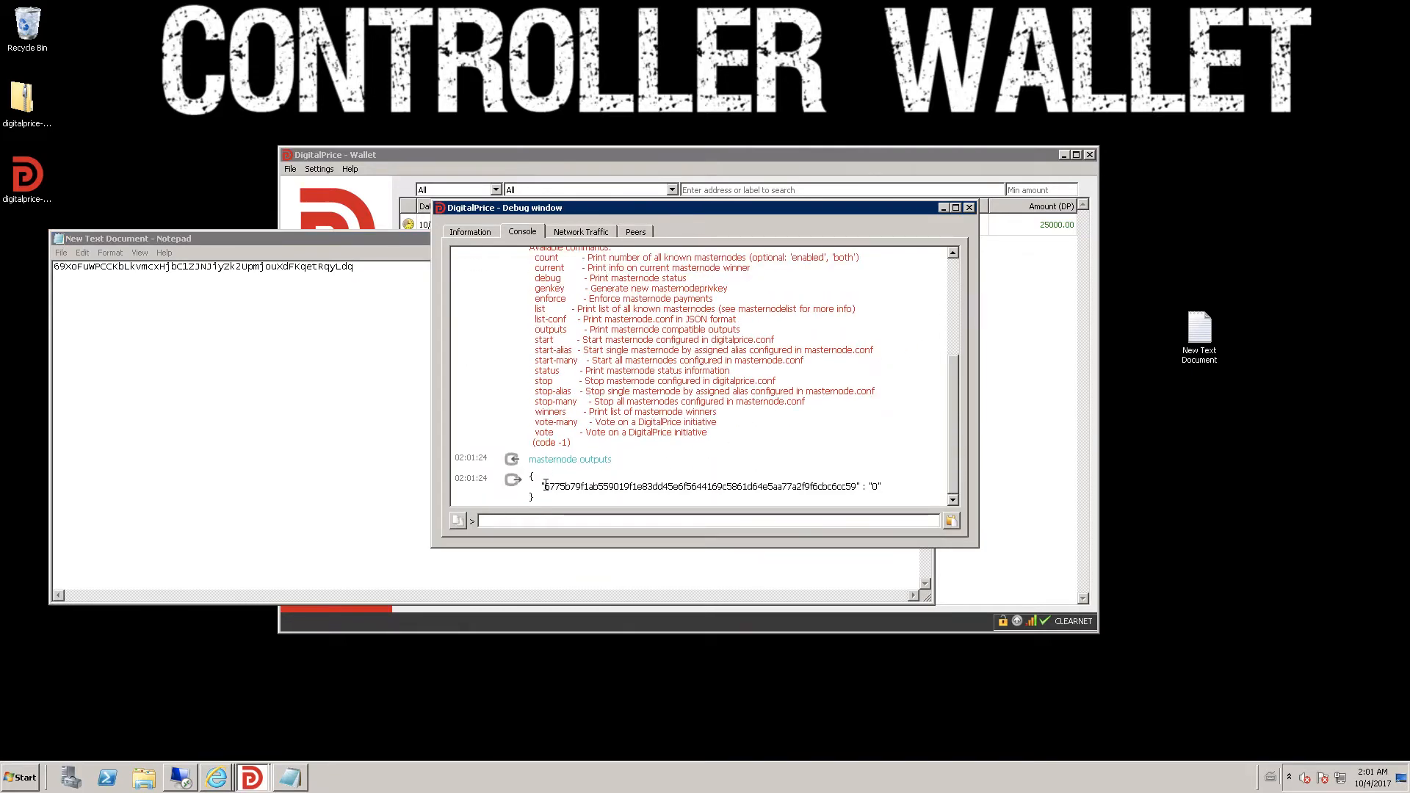
double_click(856, 486)
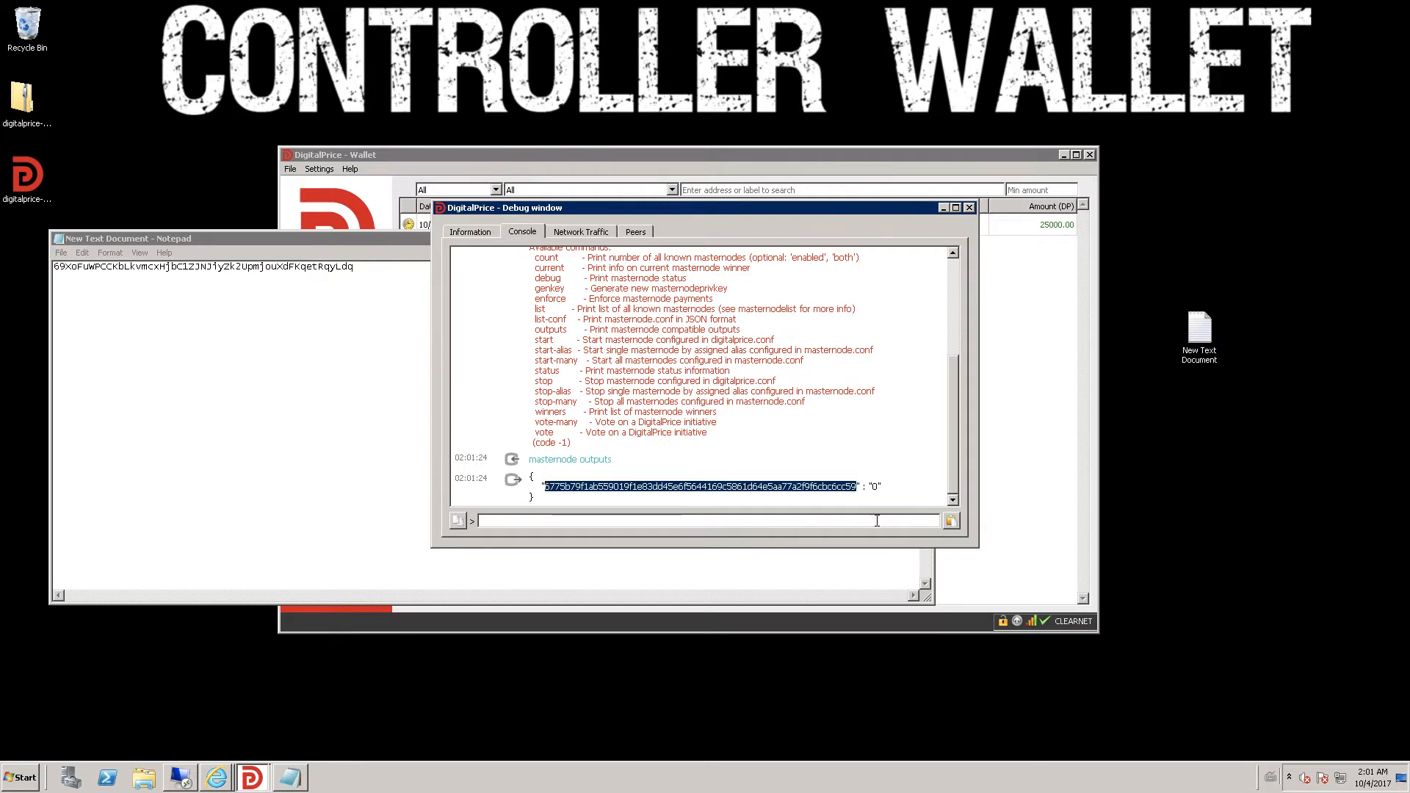
right_click(633, 491)
click(641, 497)
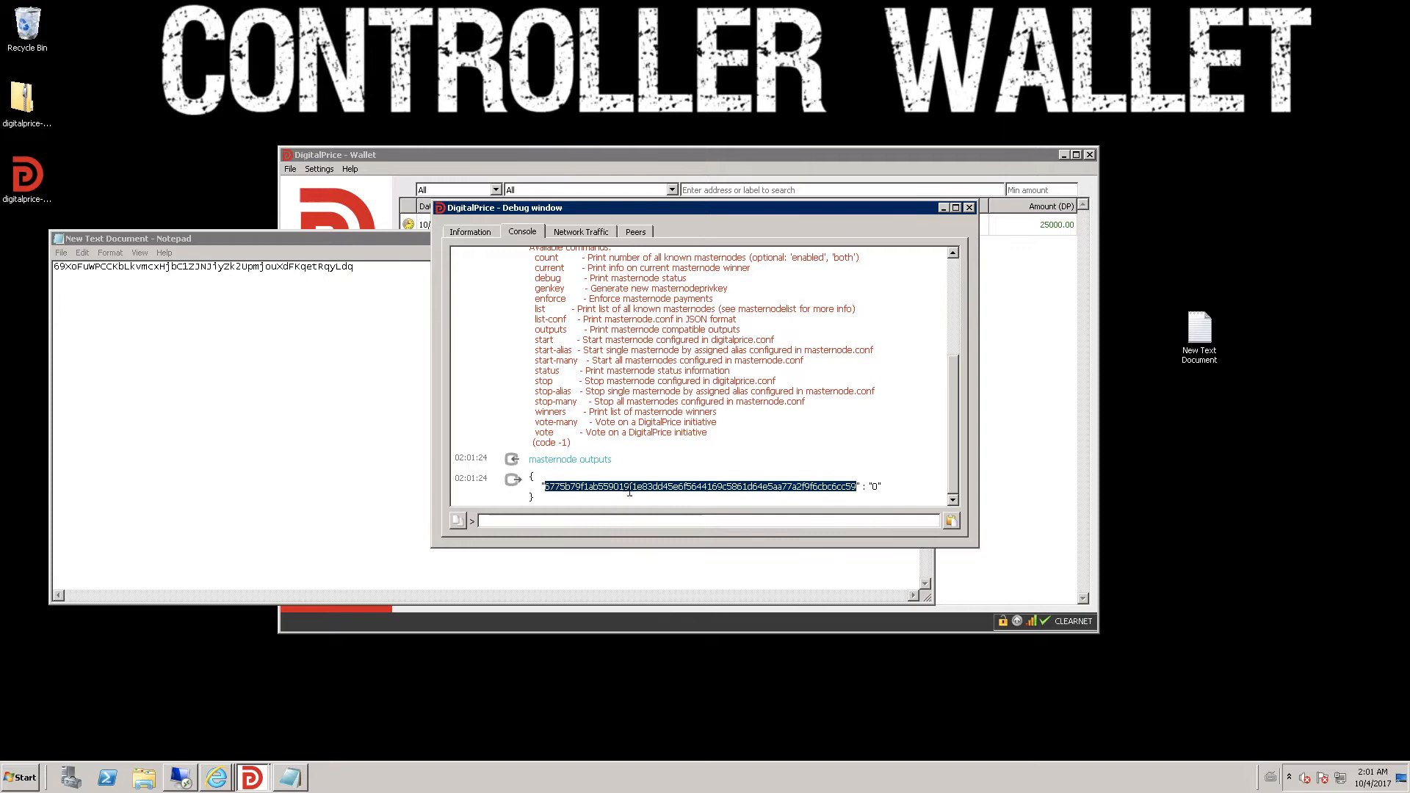
click(302, 349)
key(ctrl+v)
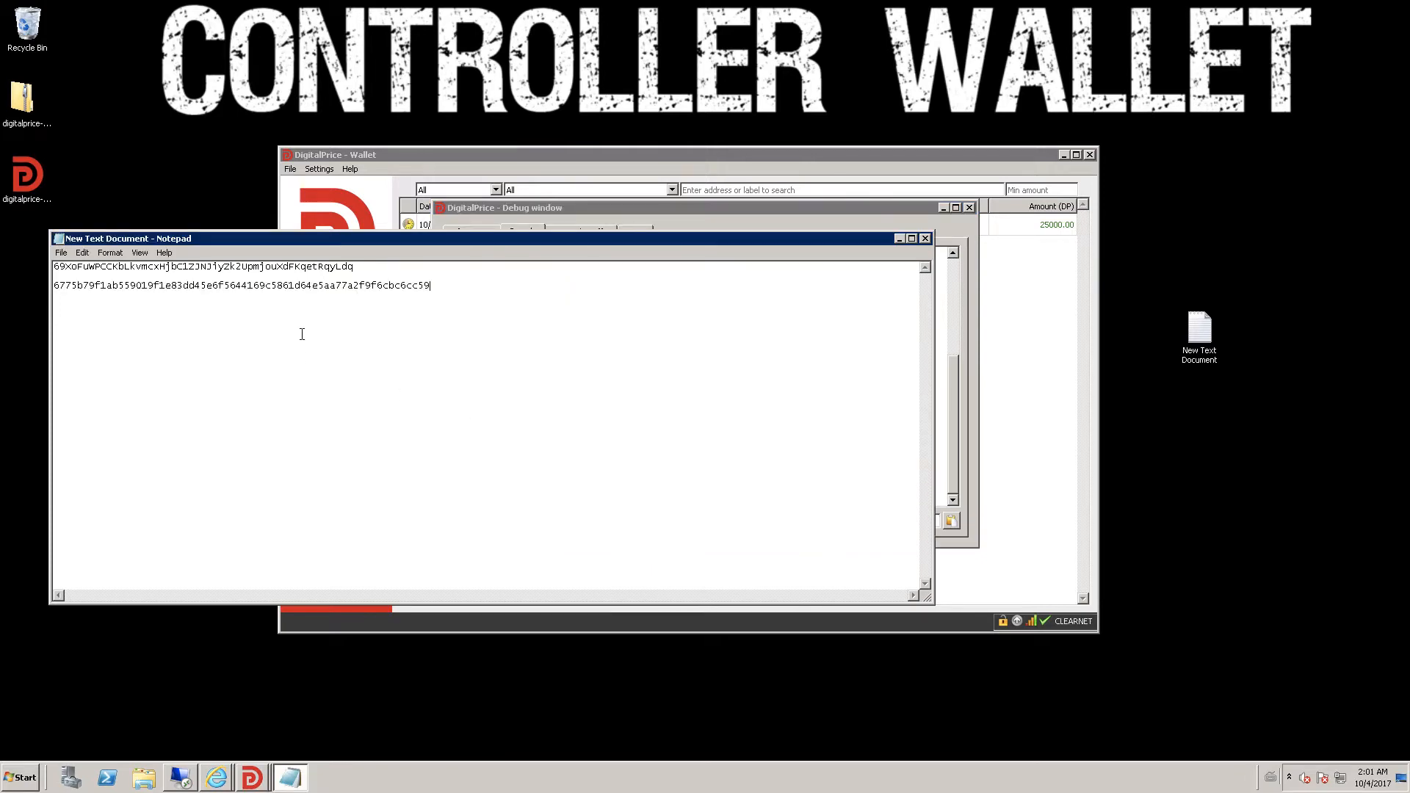
click(950, 376)
click(408, 297)
text(0)
click(900, 238)
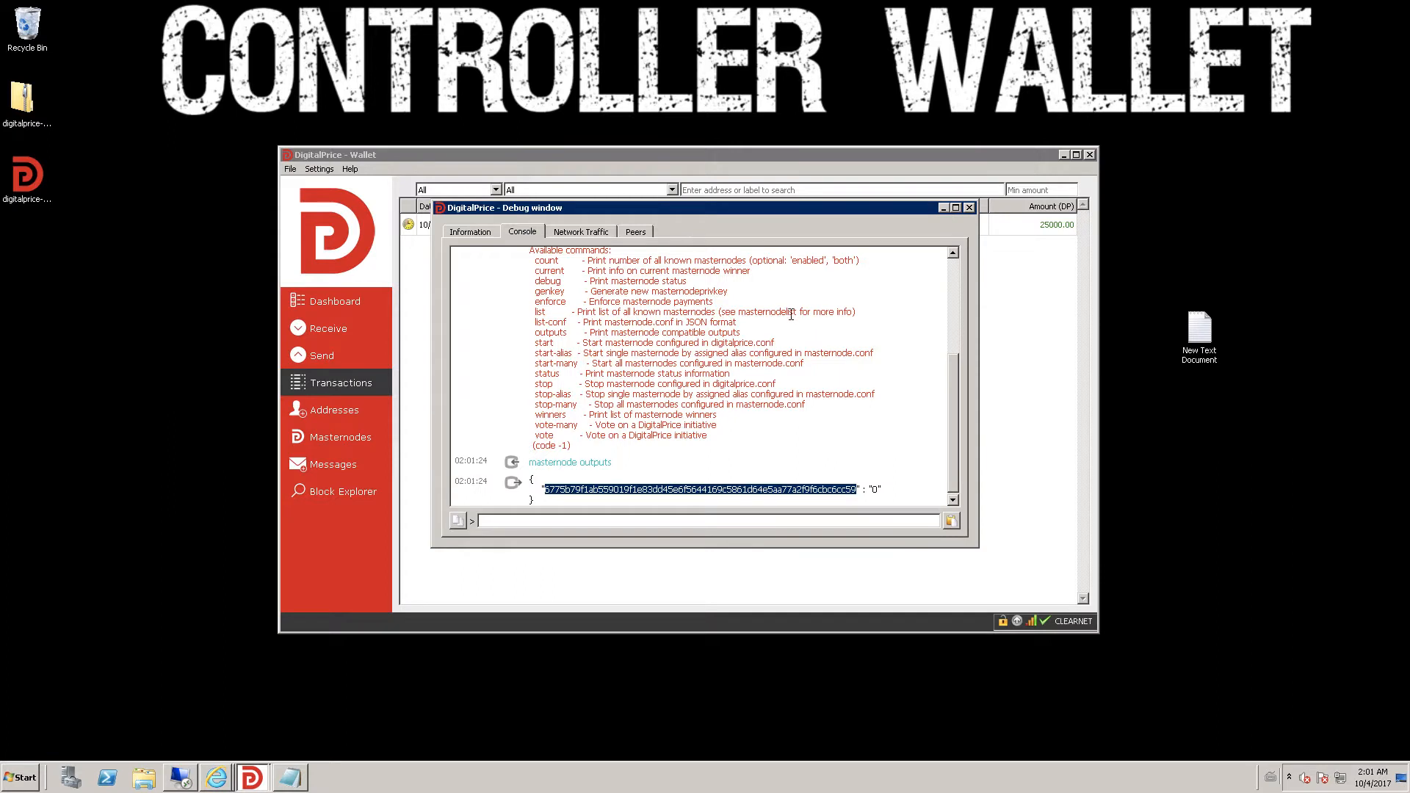
- Close the debug window and add a new masternode with alias MN1
click(971, 208)
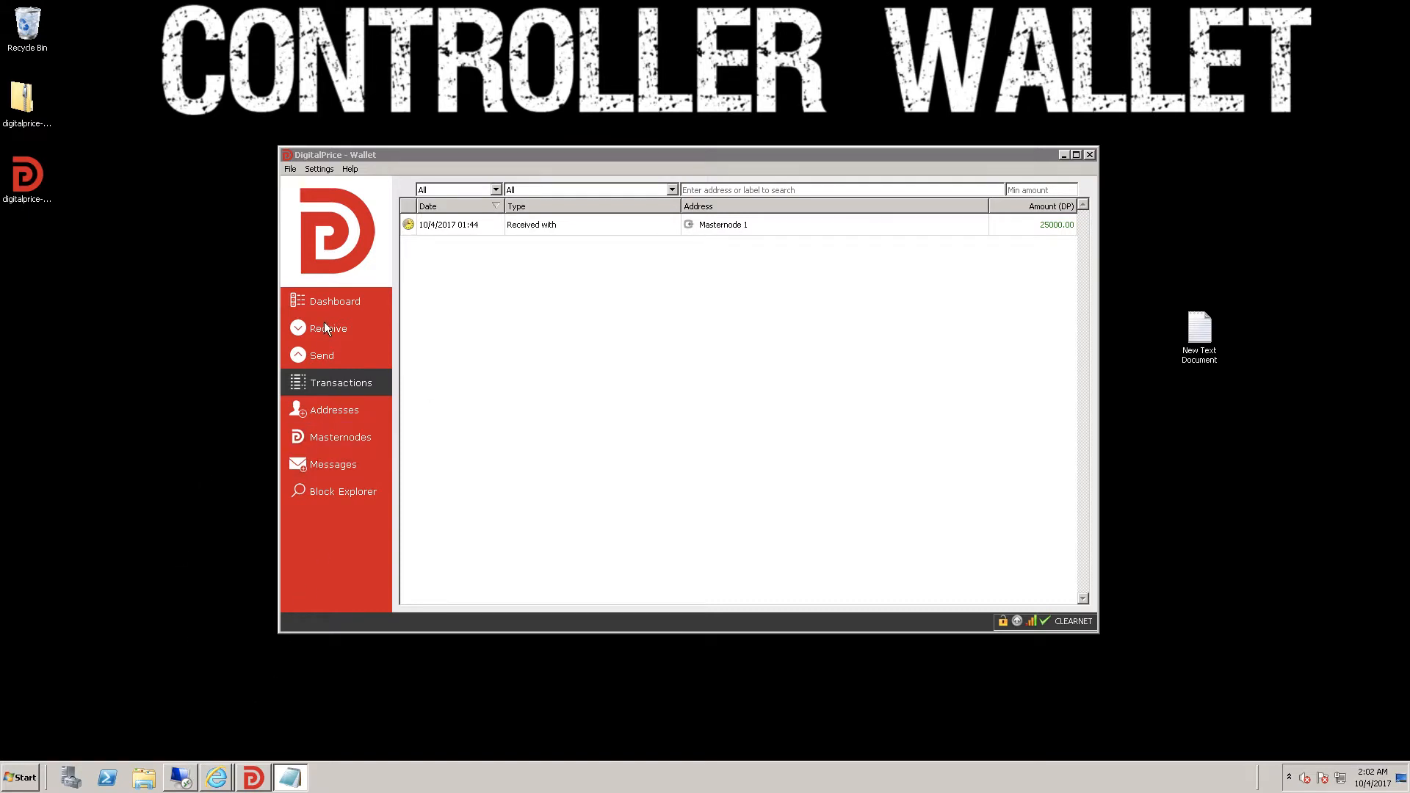
click(338, 437)
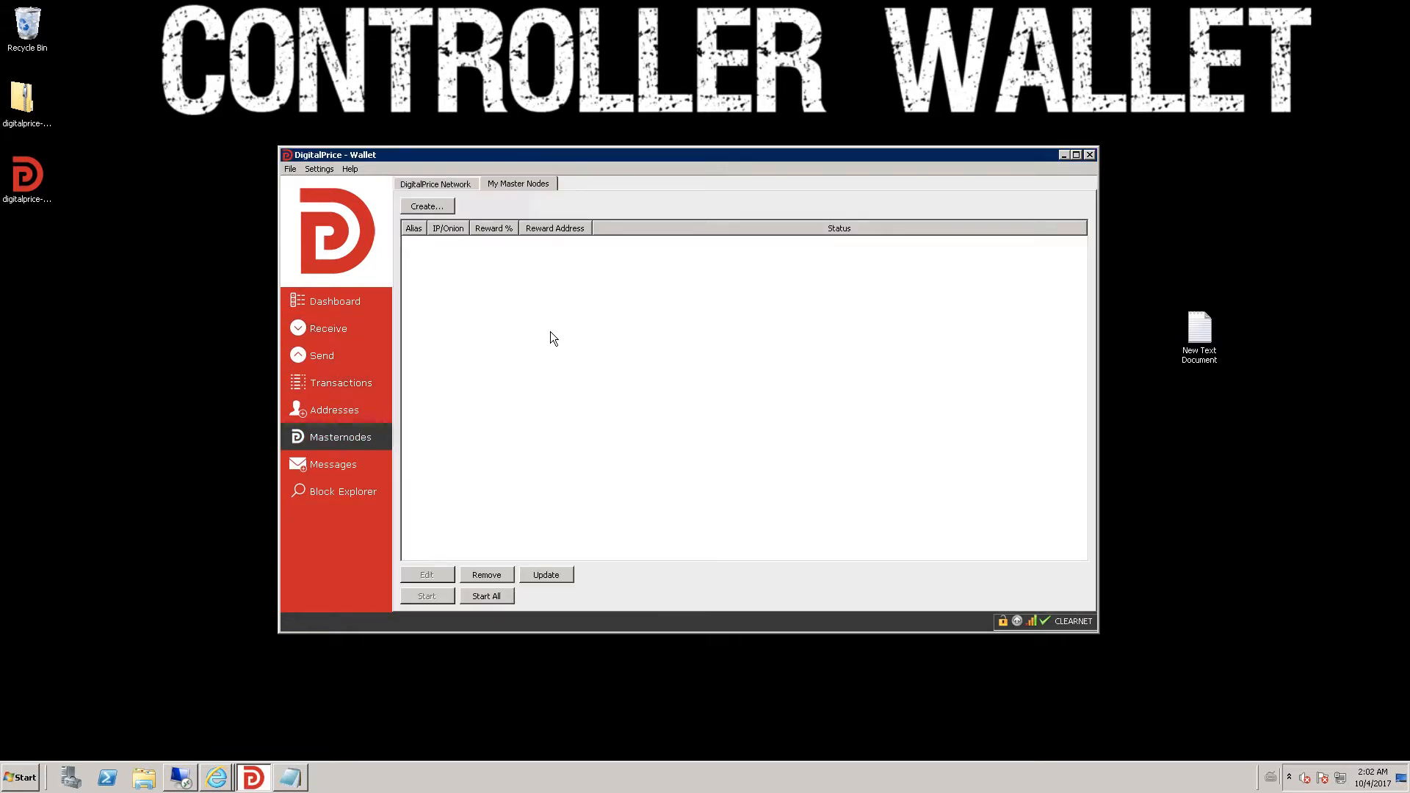
click(432, 208)
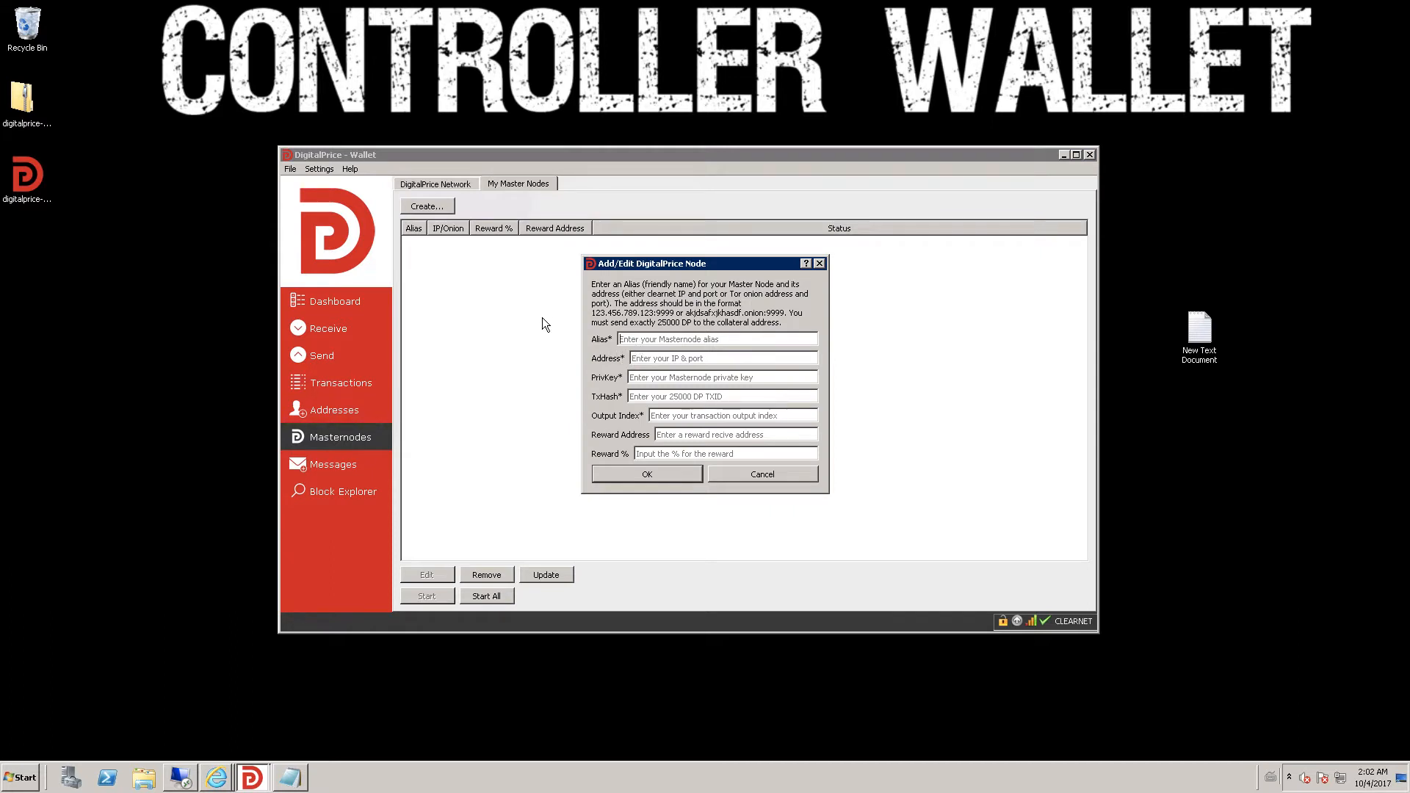
text(MN1)
click(669, 360)
- Read the VPS IP from the Remote Desktop session and enter 158.69.158.102:5000 as the address
click(184, 777)
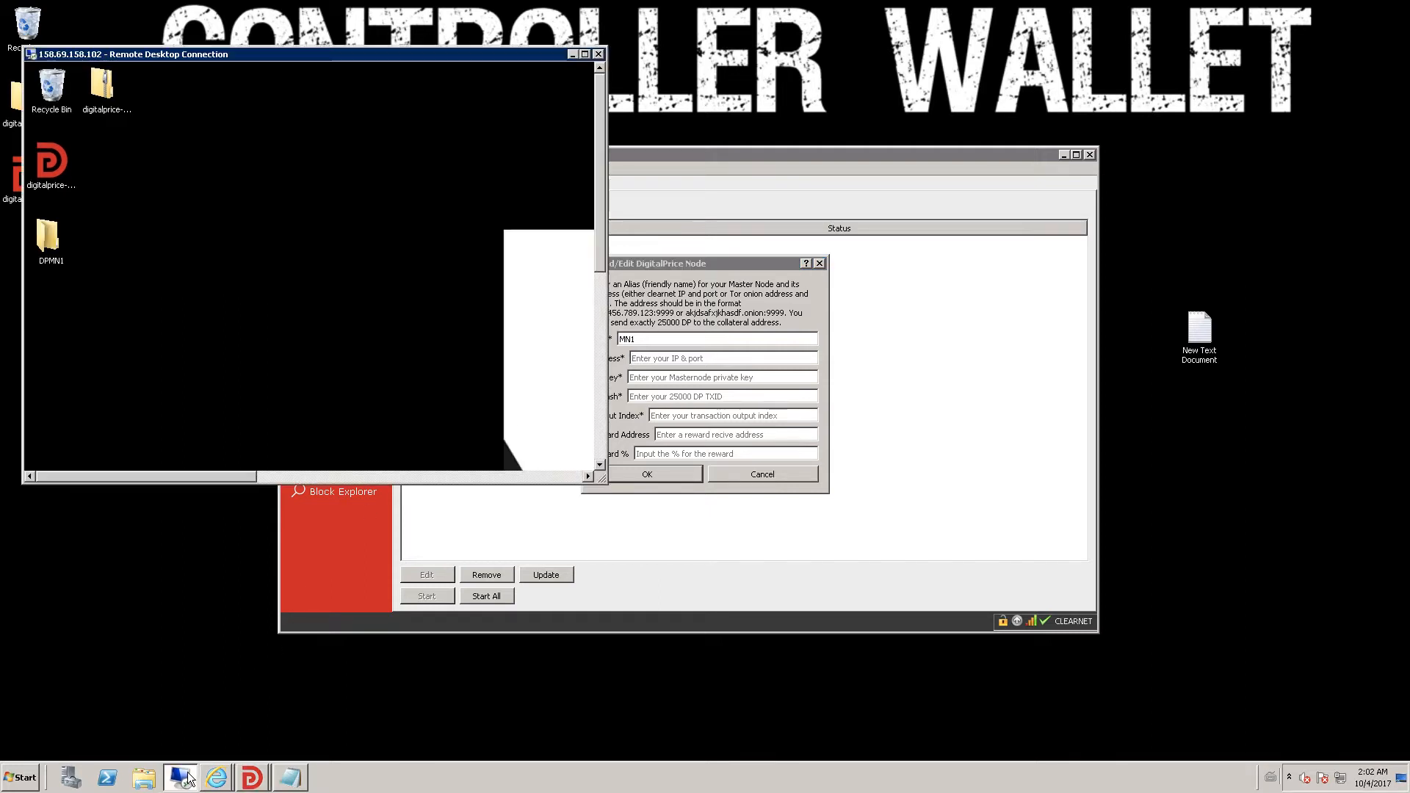
click(588, 55)
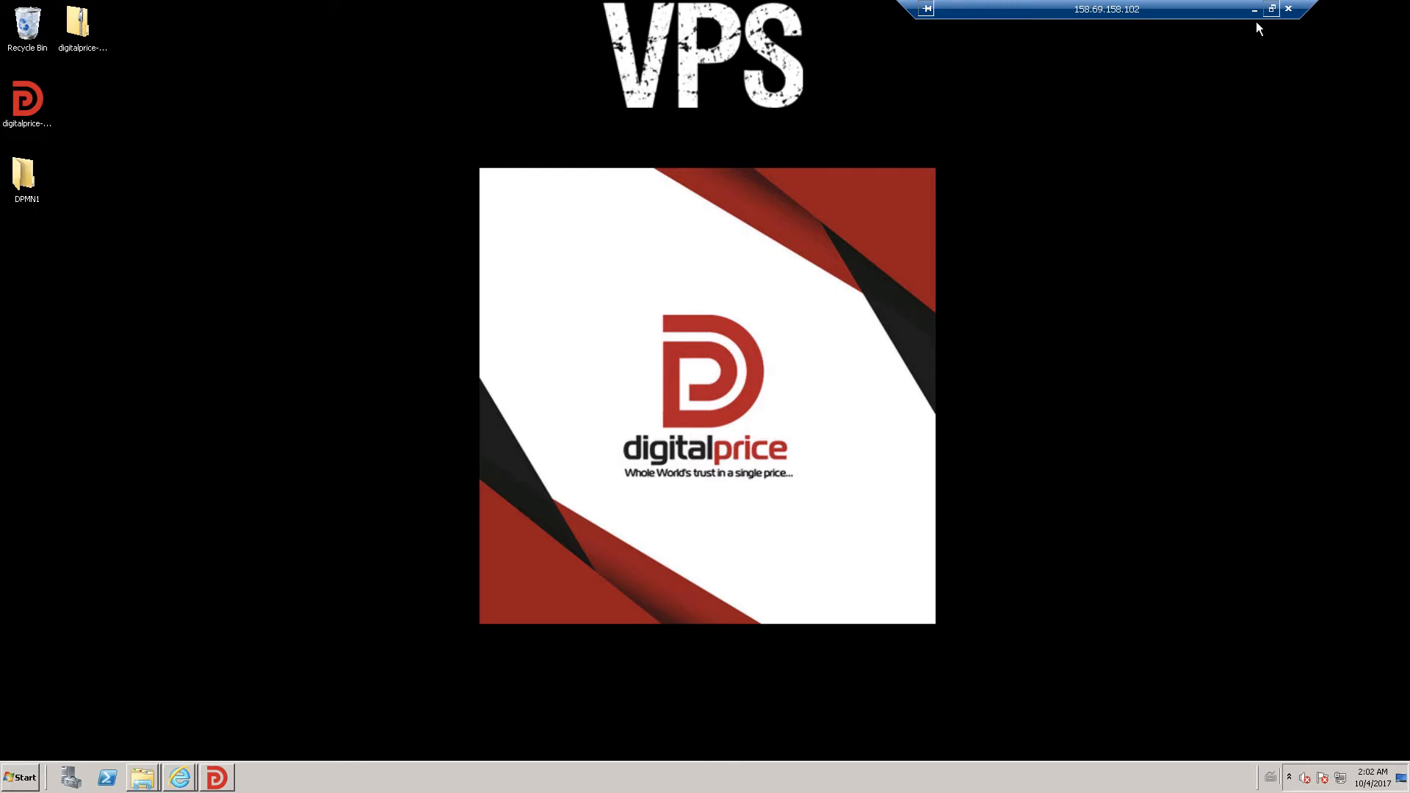
click(1271, 9)
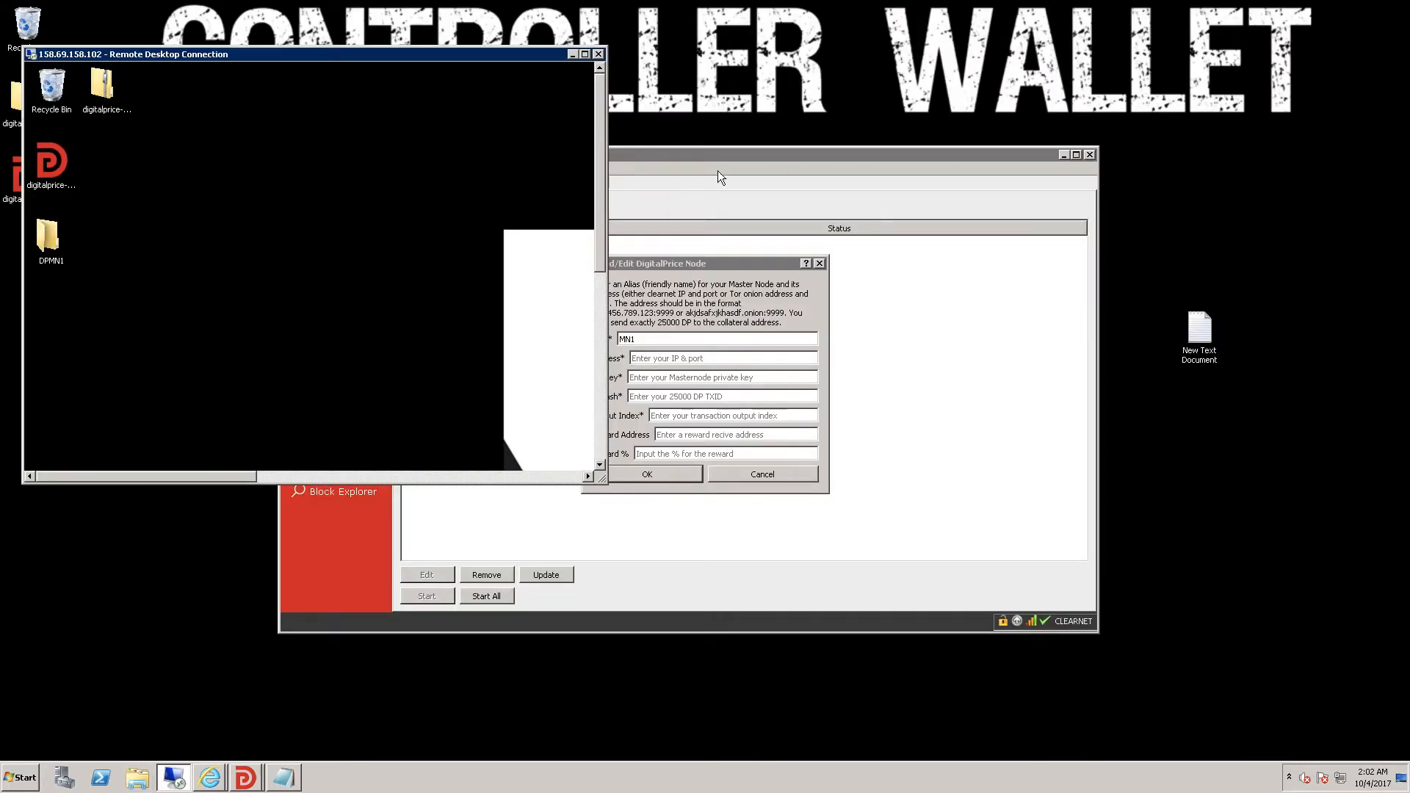
click(689, 359)
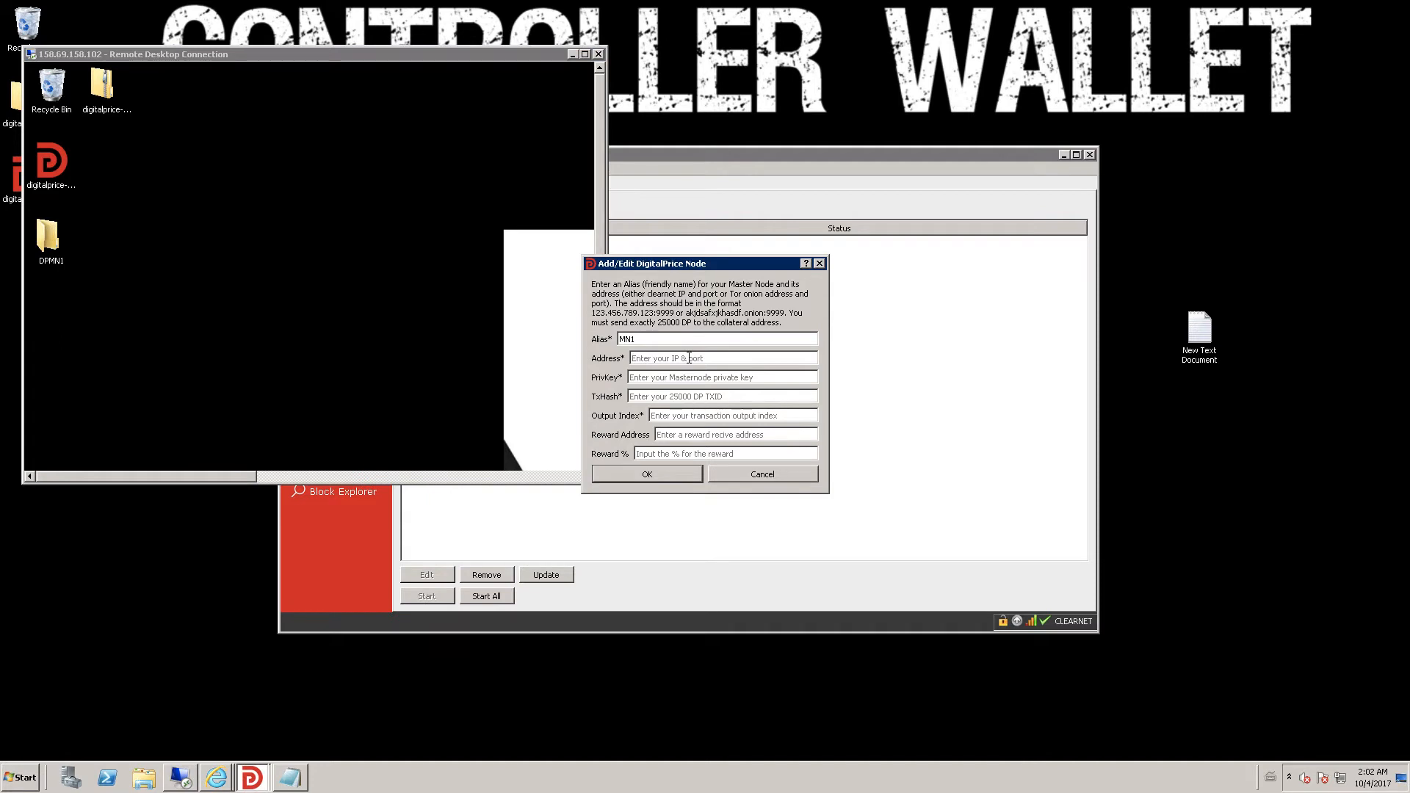
text(158.69.158.102:5000)
- Copy the masternode private key from the notes into the PrivKey field
click(290, 777)
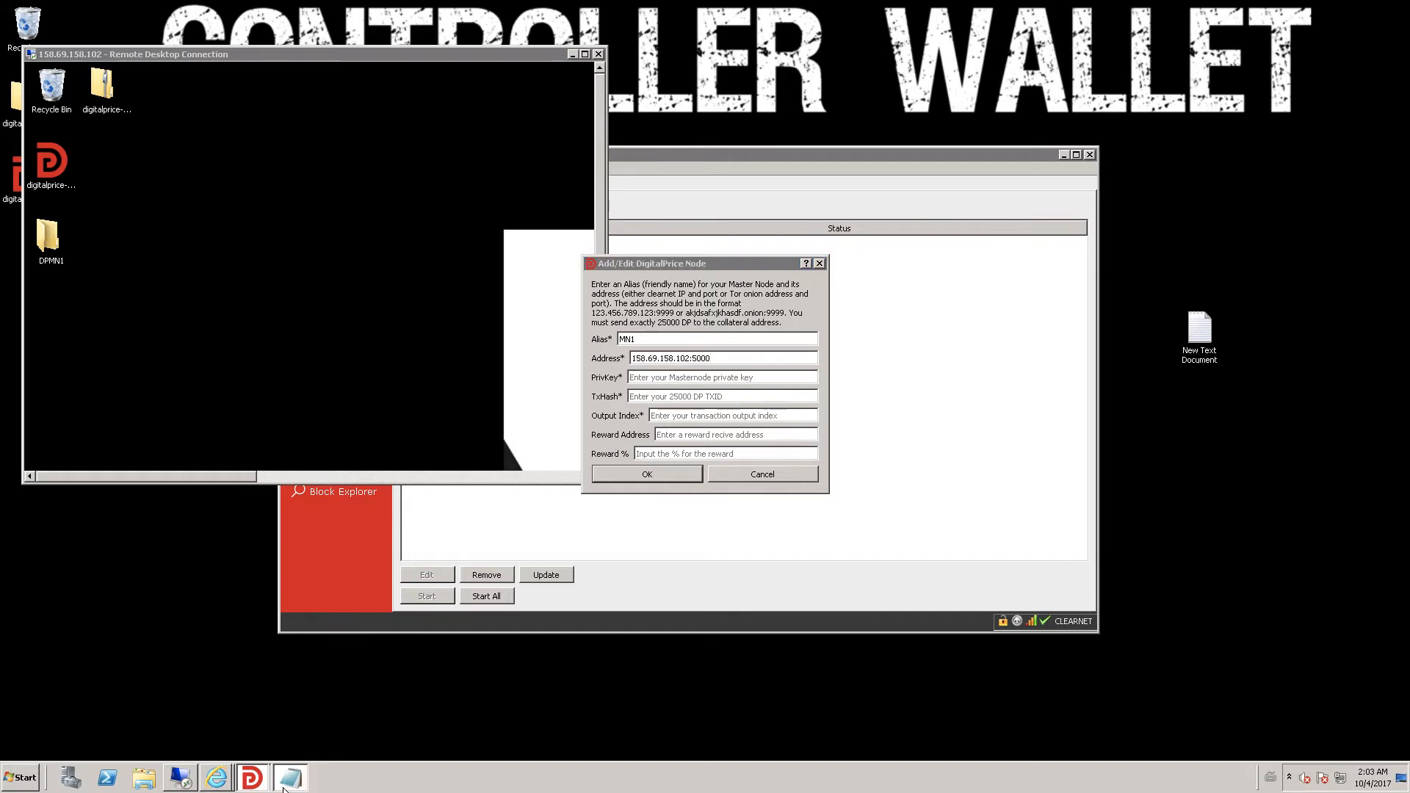
double_click(277, 268)
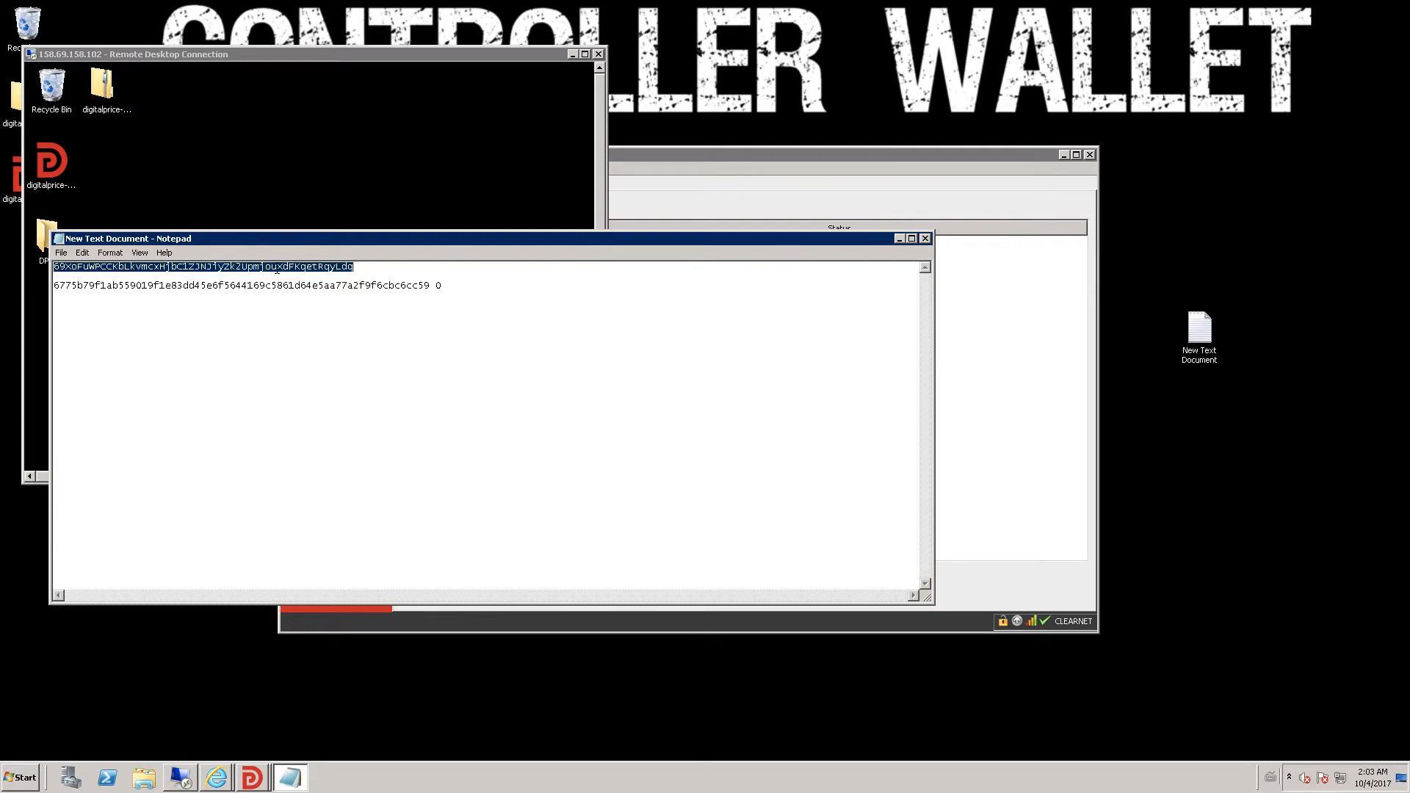
right_click(277, 268)
click(299, 308)
click(900, 240)
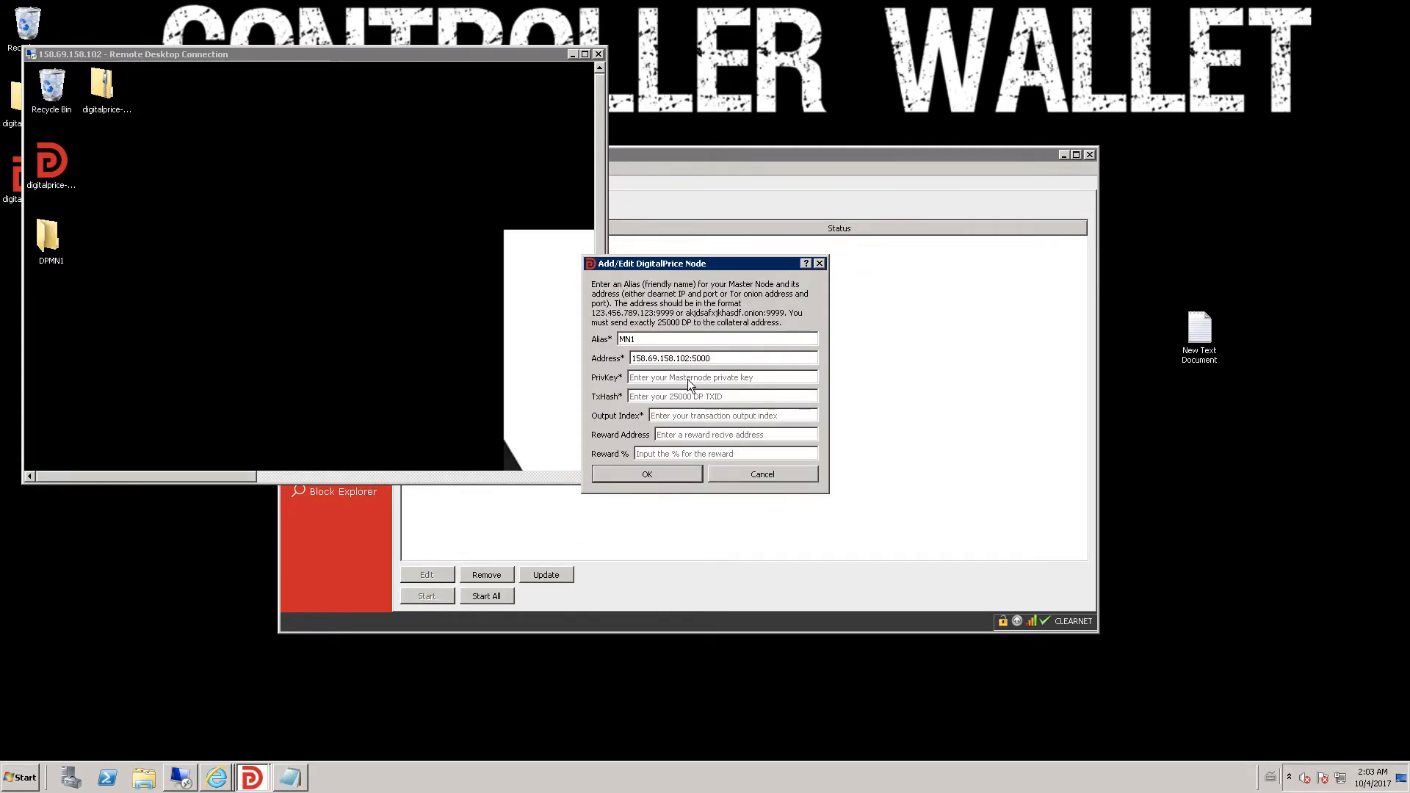
key(ctrl+v)
- Copy the full 64-character transaction hash from the notes into TxHash
click(302, 778)
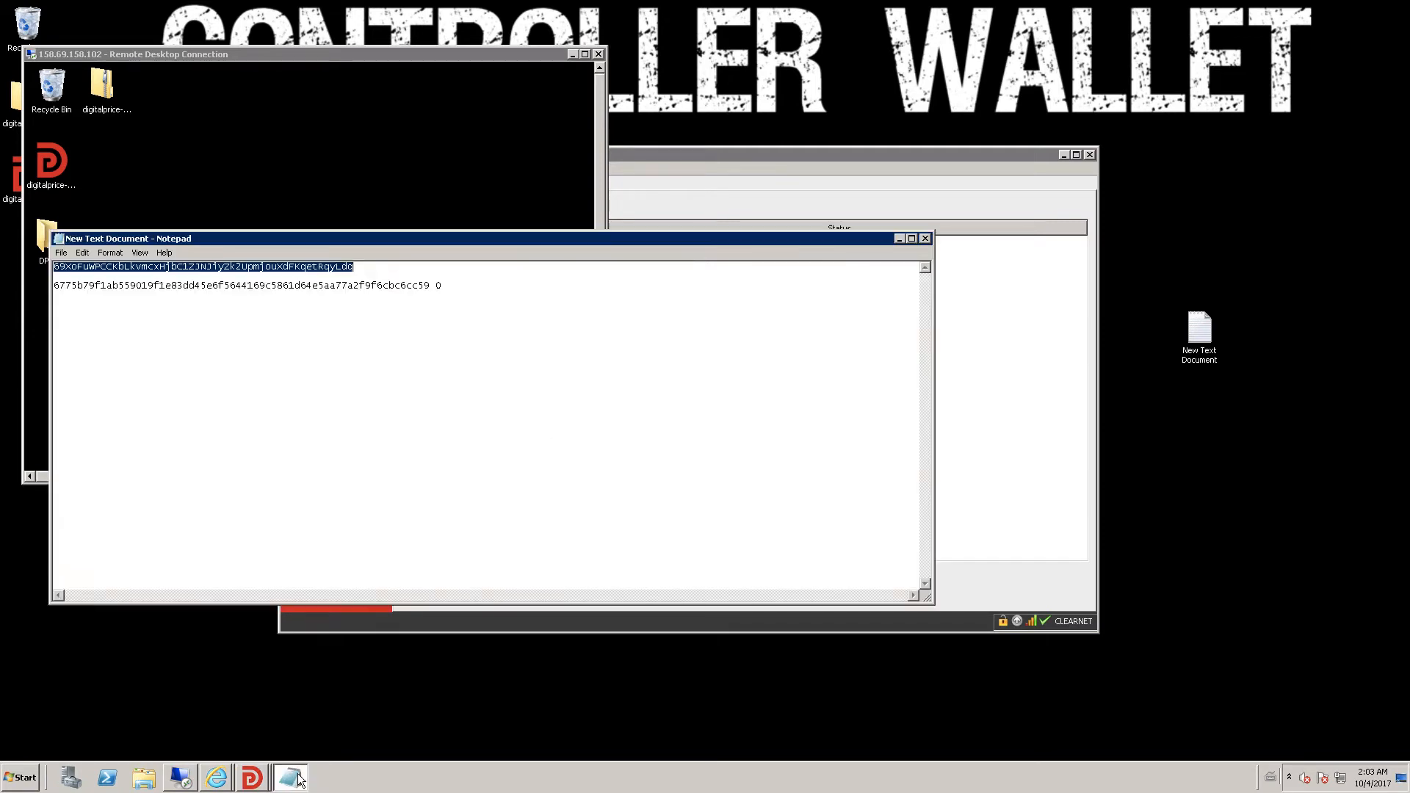
double_click(153, 288)
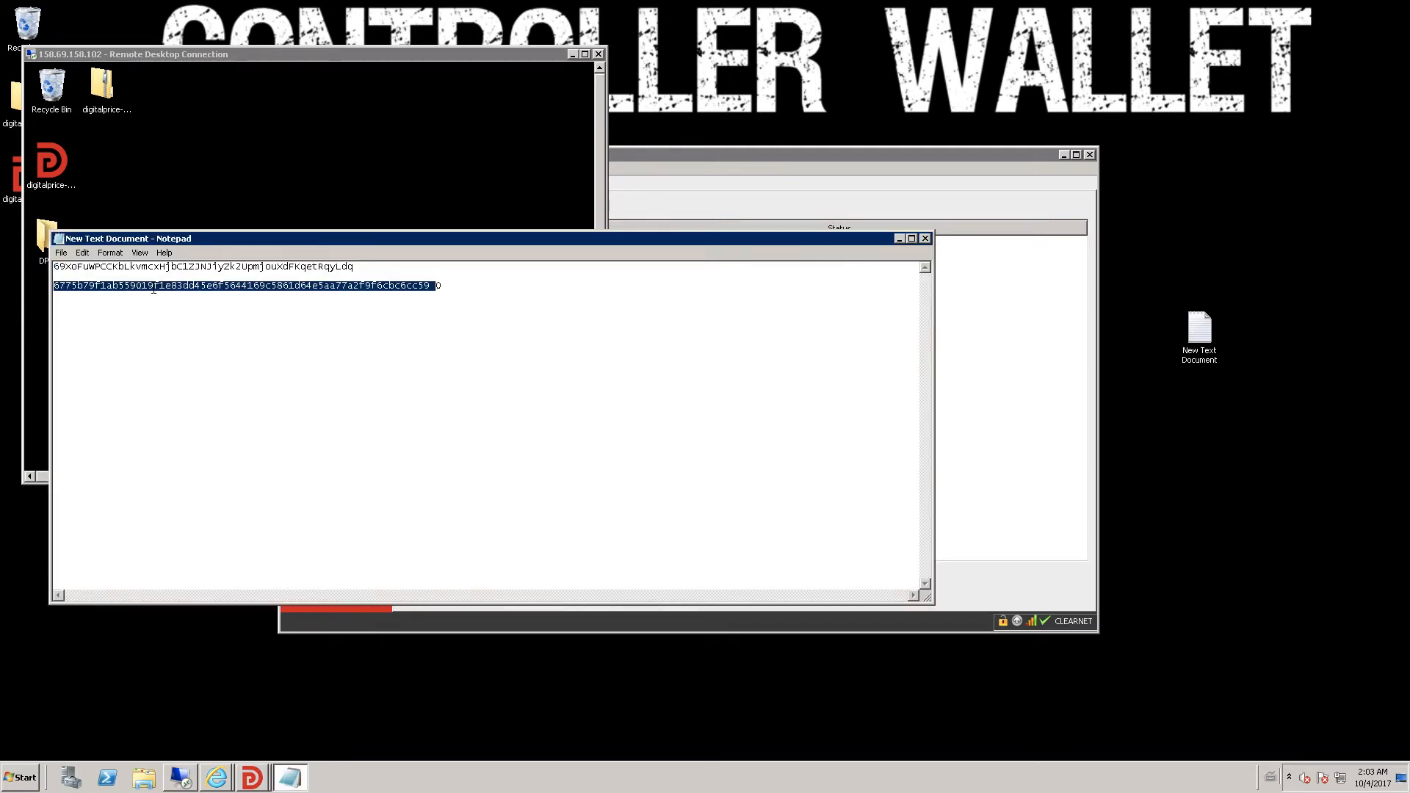
click(335, 298)
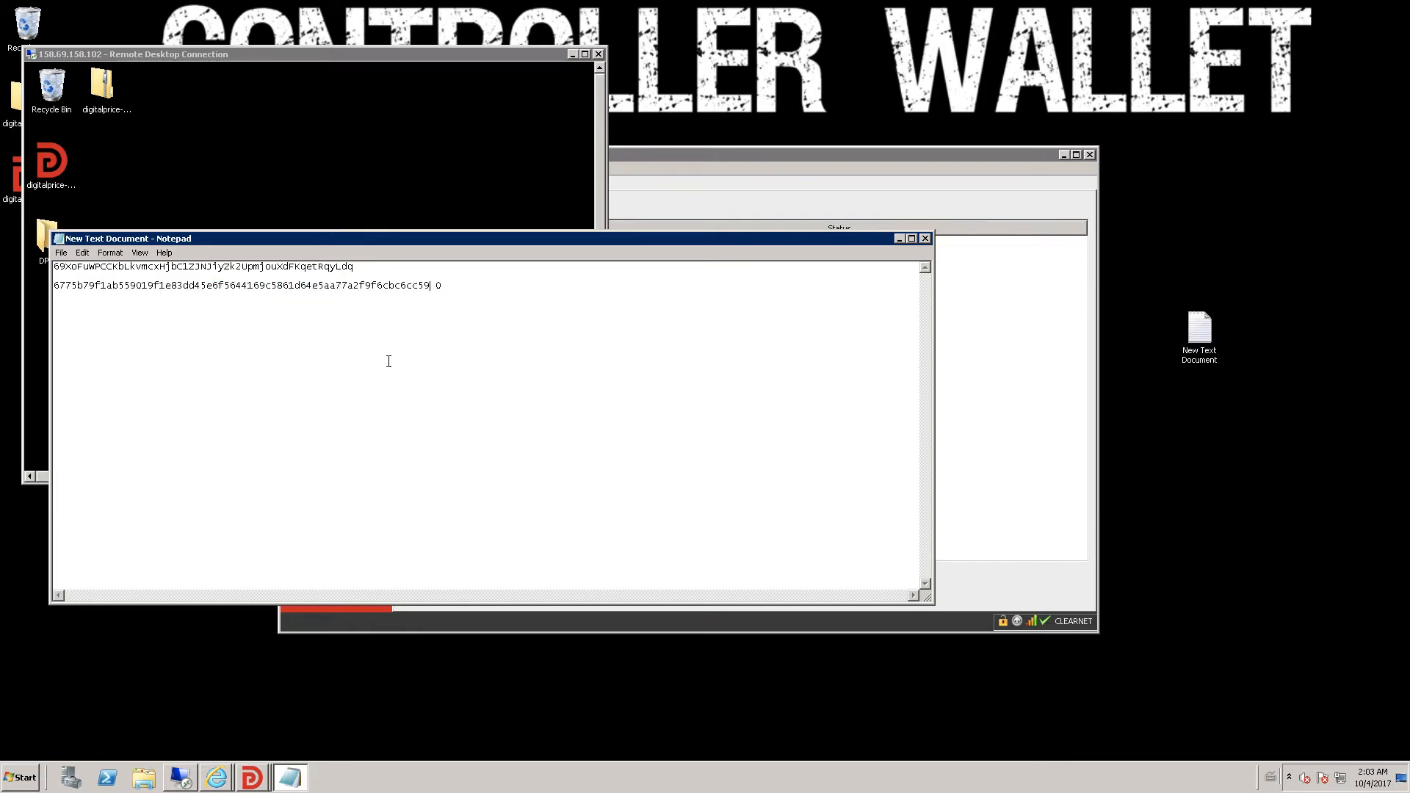
double_click(104, 296)
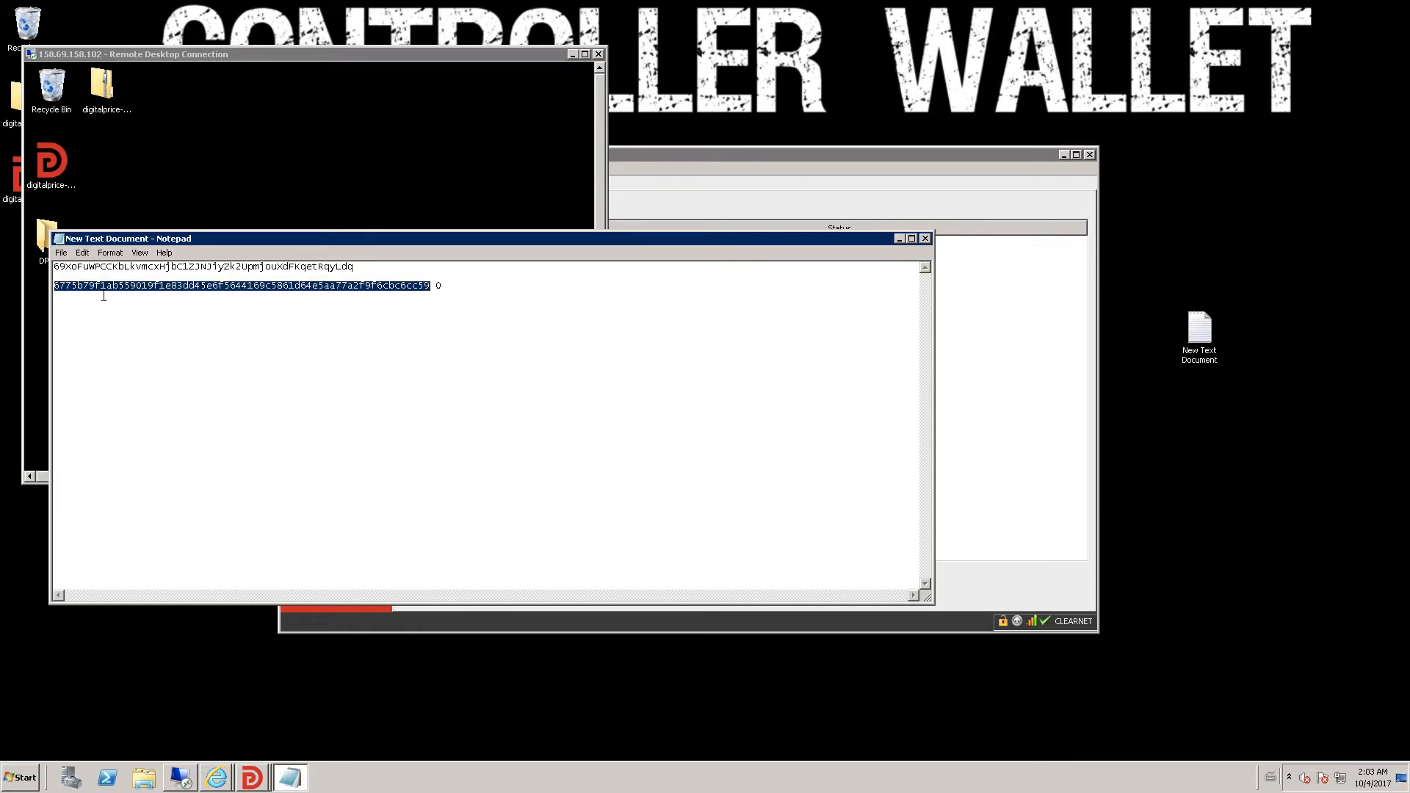
click(899, 239)
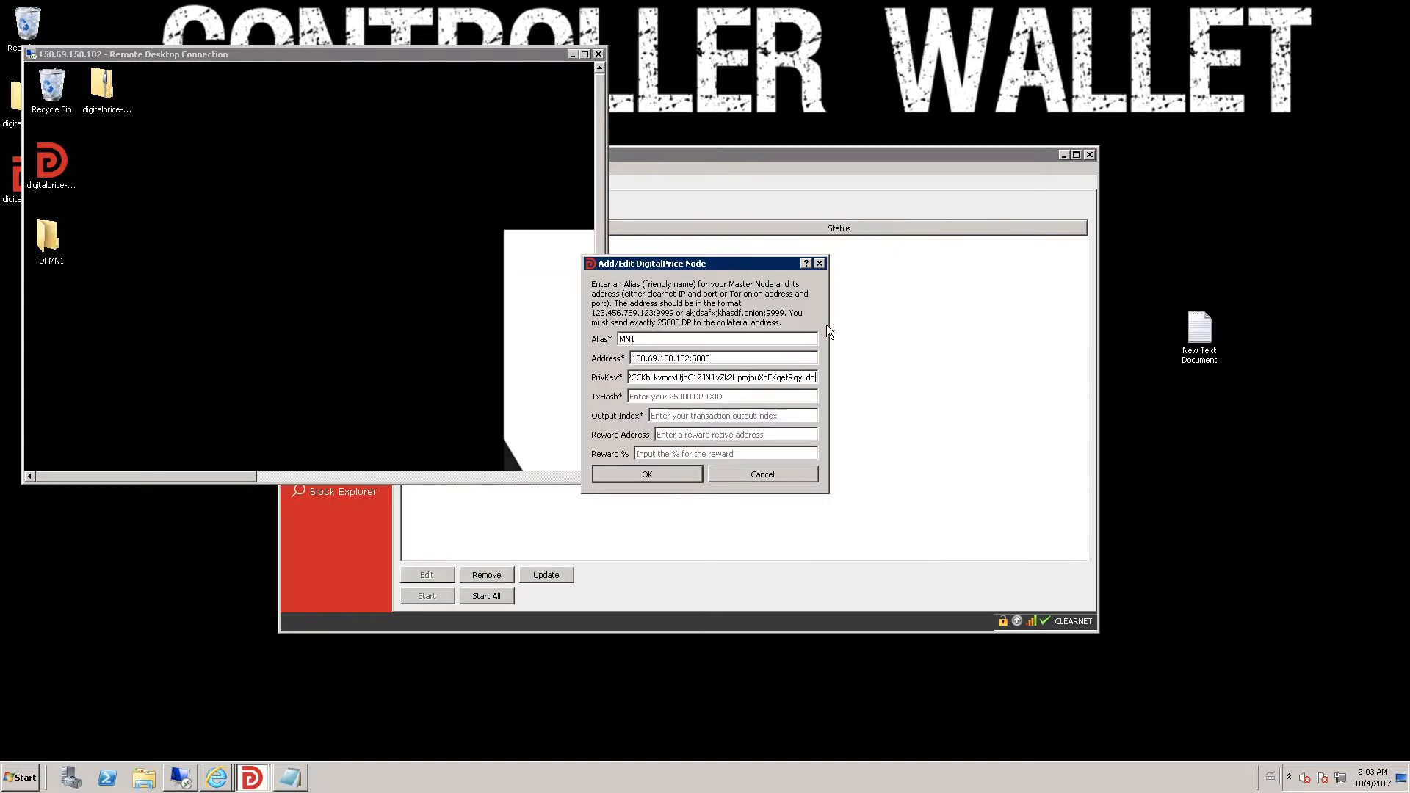
click(722, 397)
key(ctrl+v)
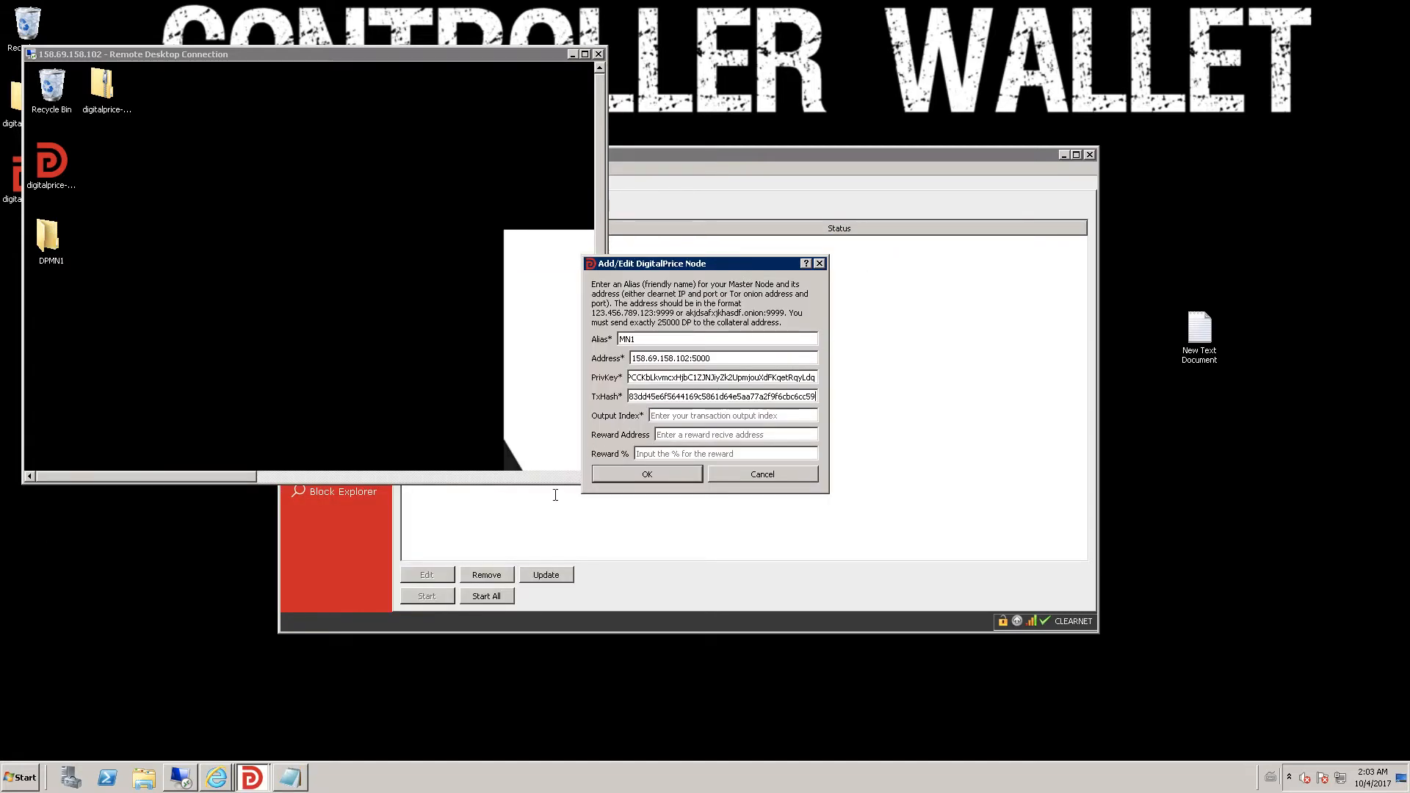
- Set the Output Index to 0
click(290, 777)
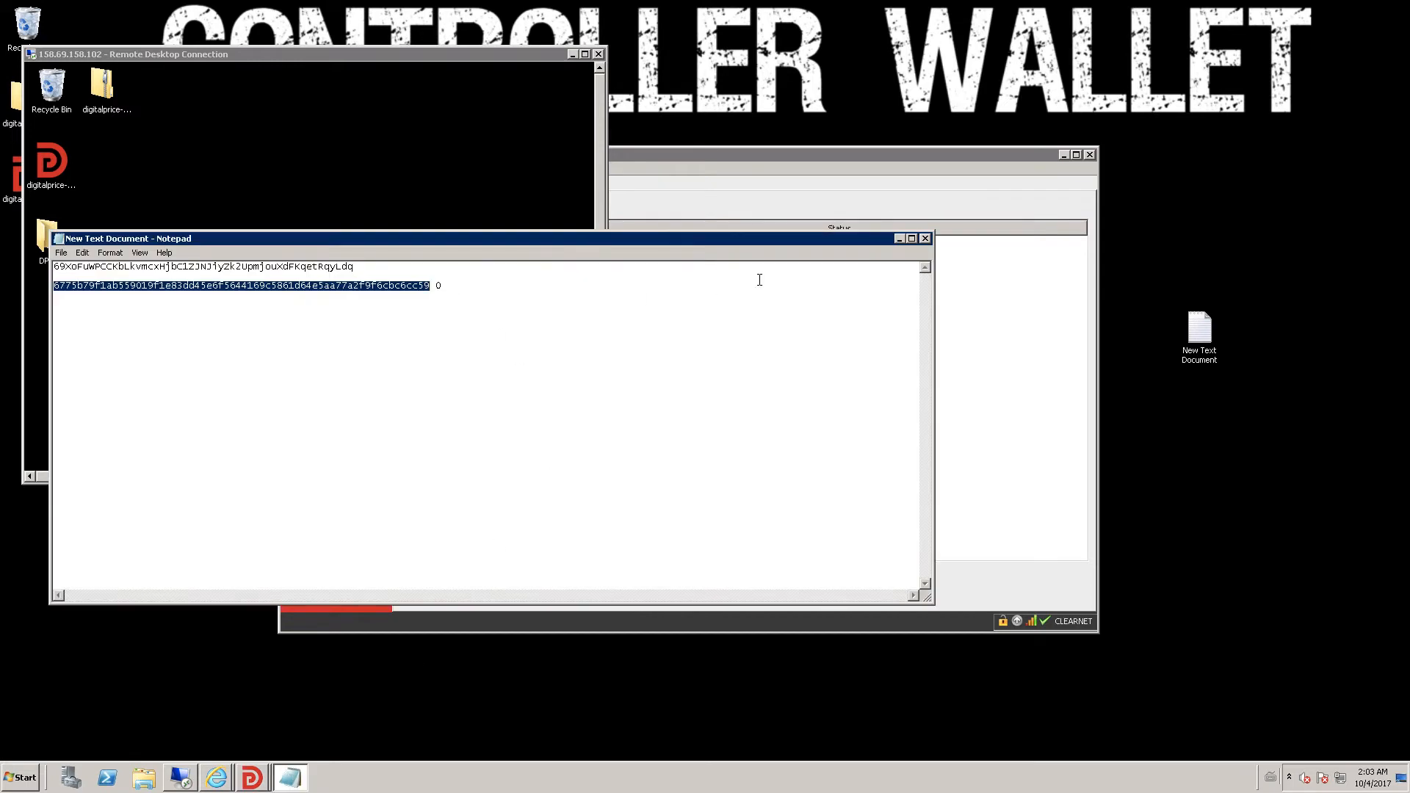
click(897, 241)
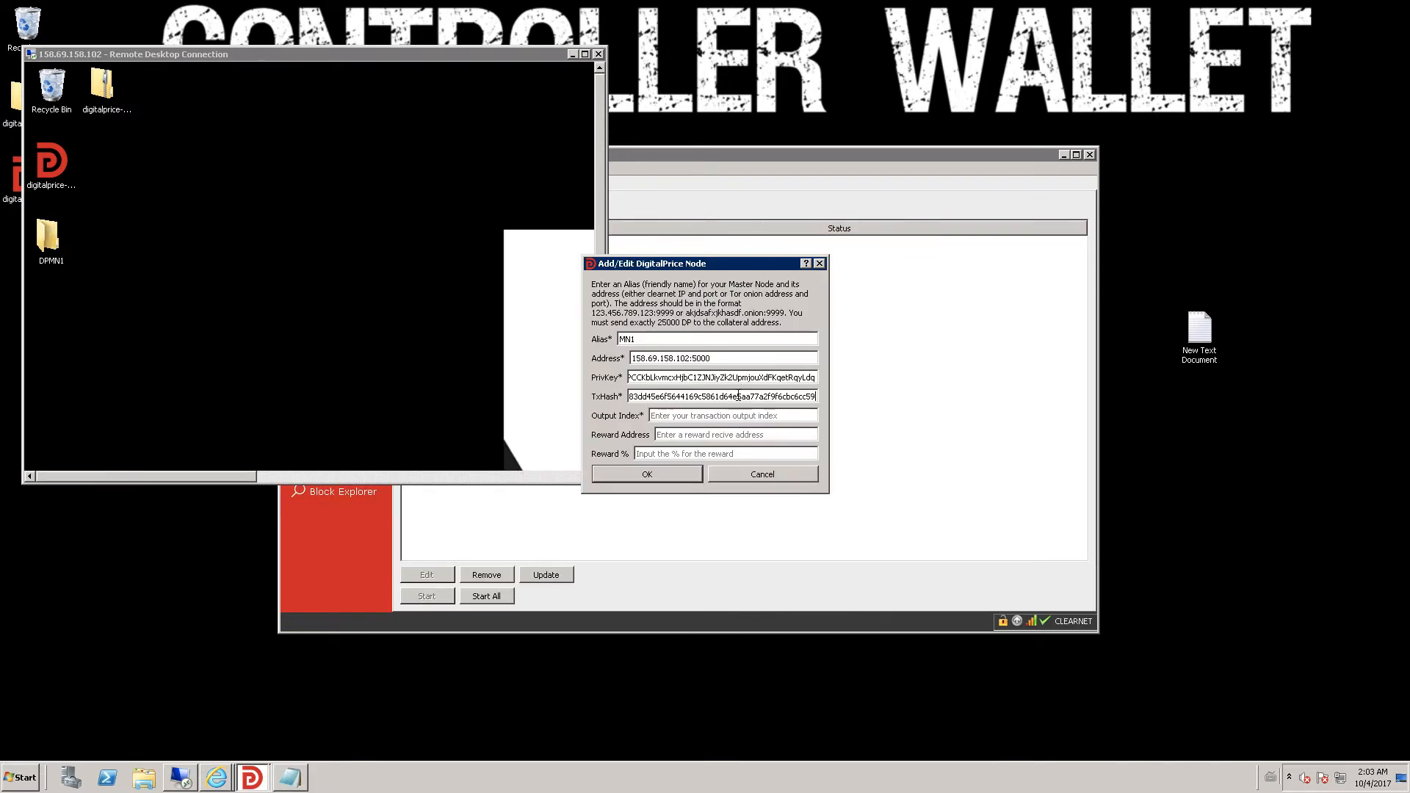
text(0)
- Save MN1 and refresh My Master Nodes to list it at 158.69.158.102:5000
click(648, 474)
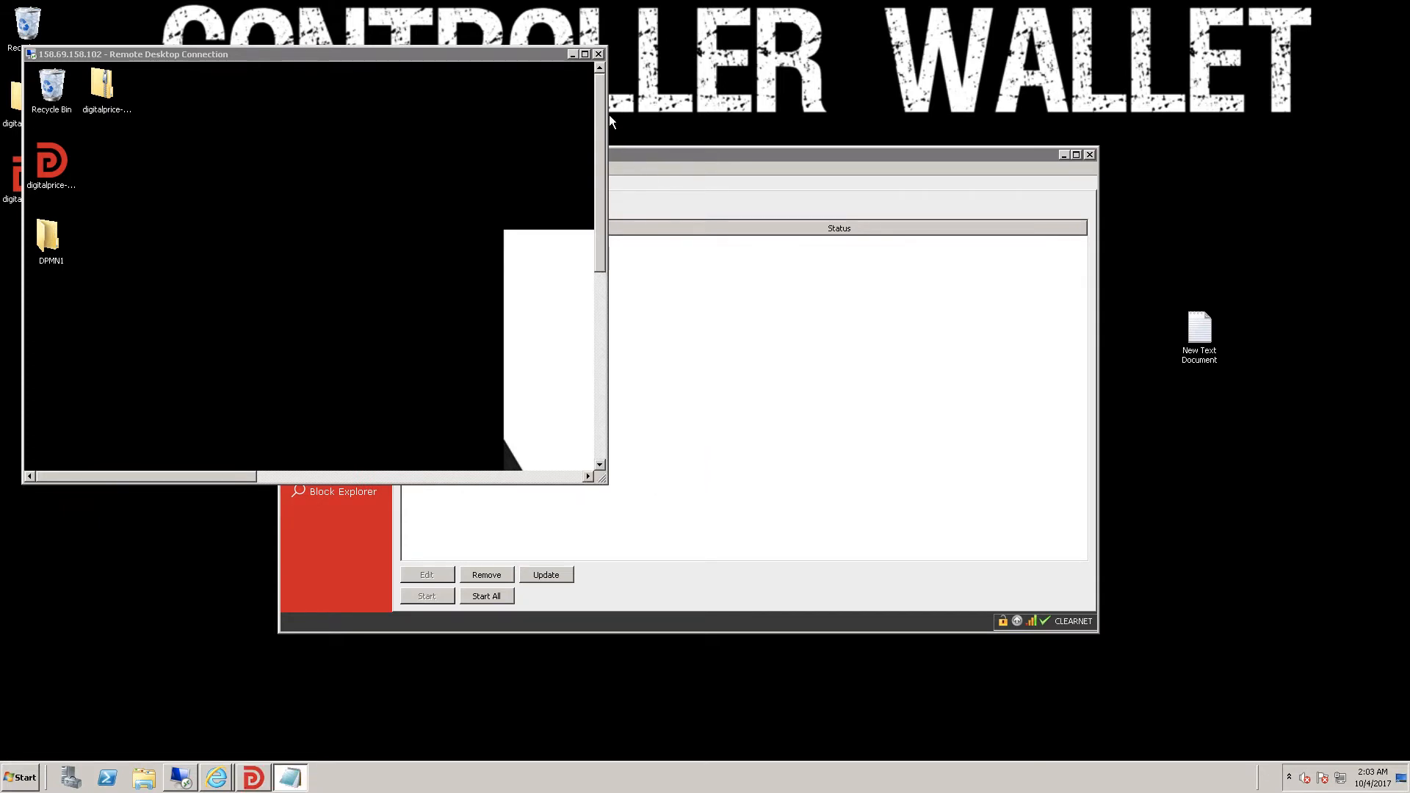
click(572, 54)
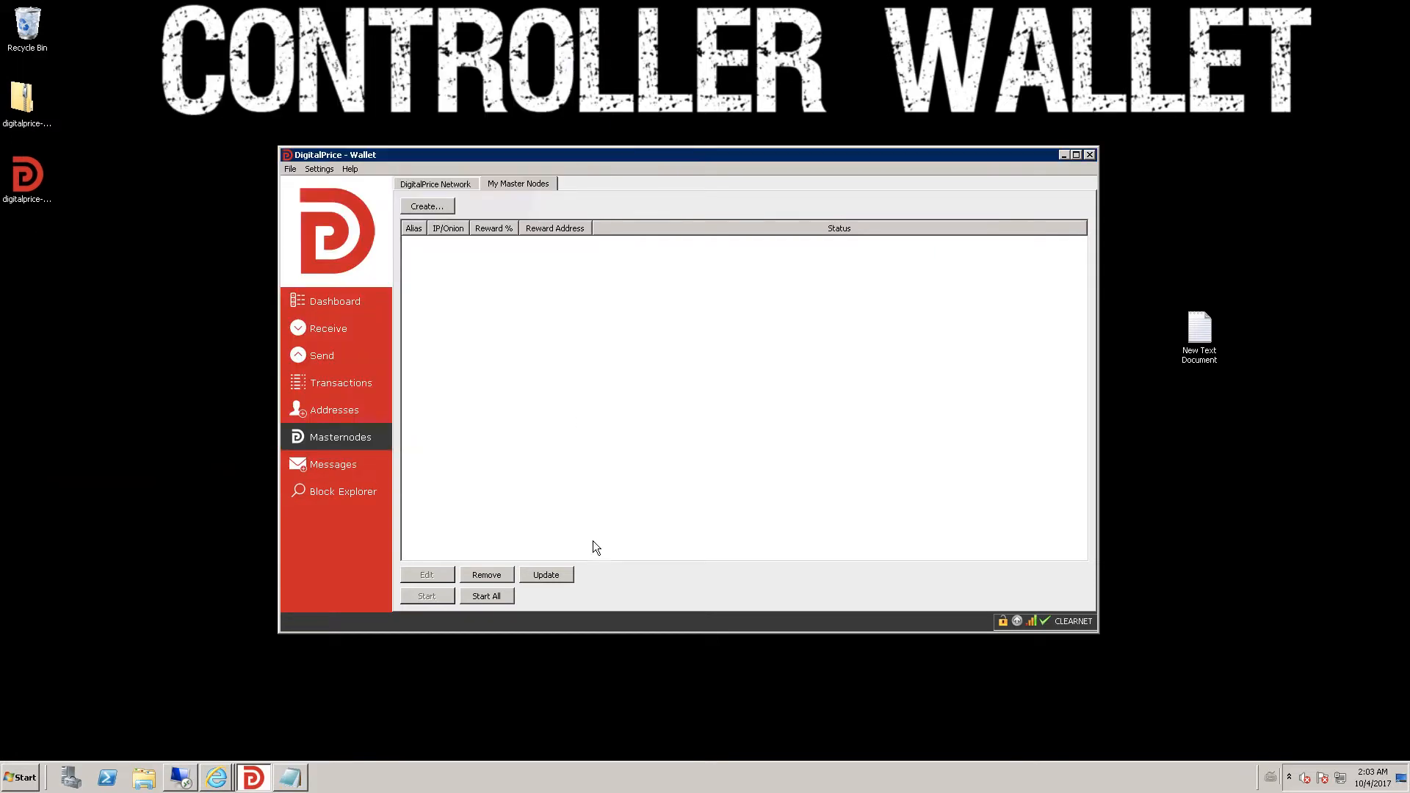
click(560, 576)
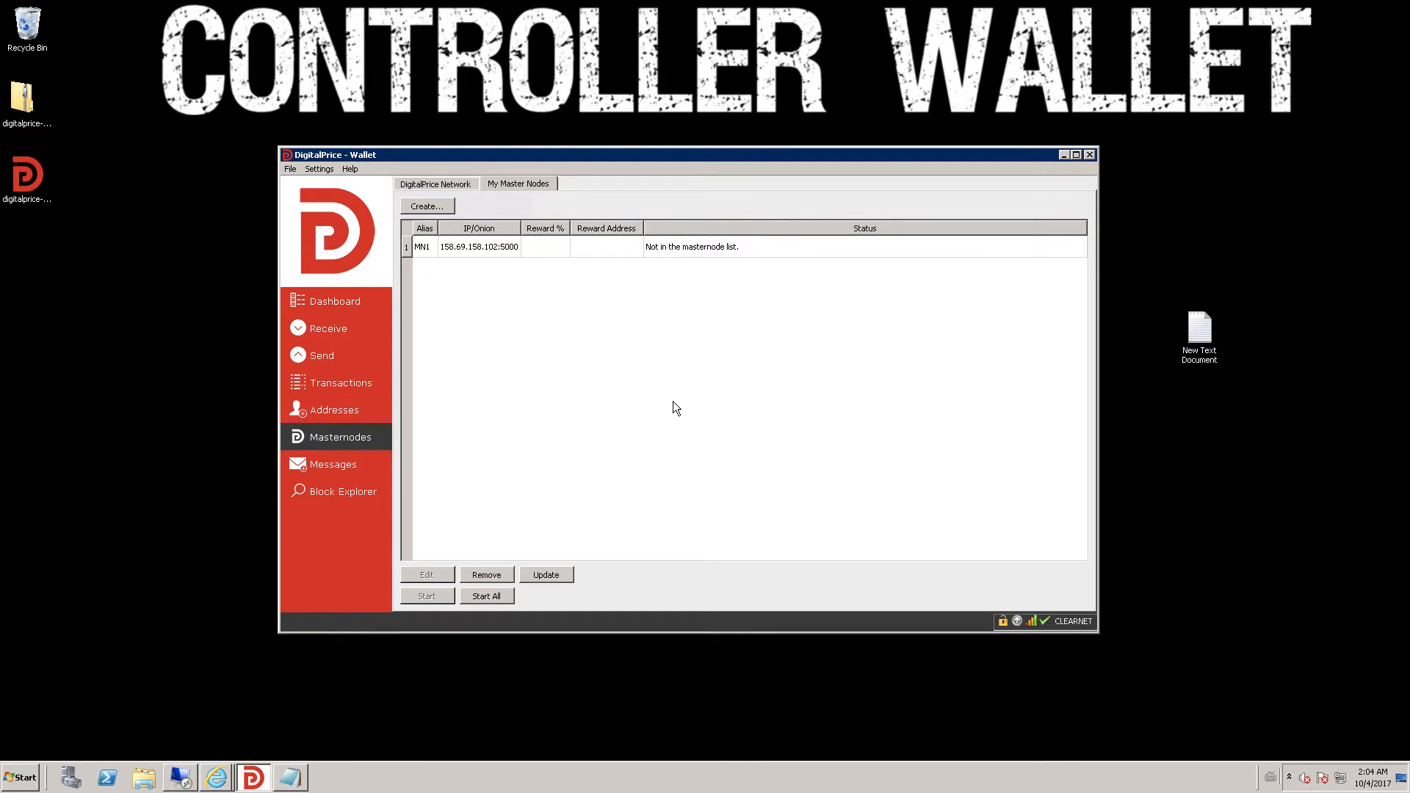
click(223, 780)
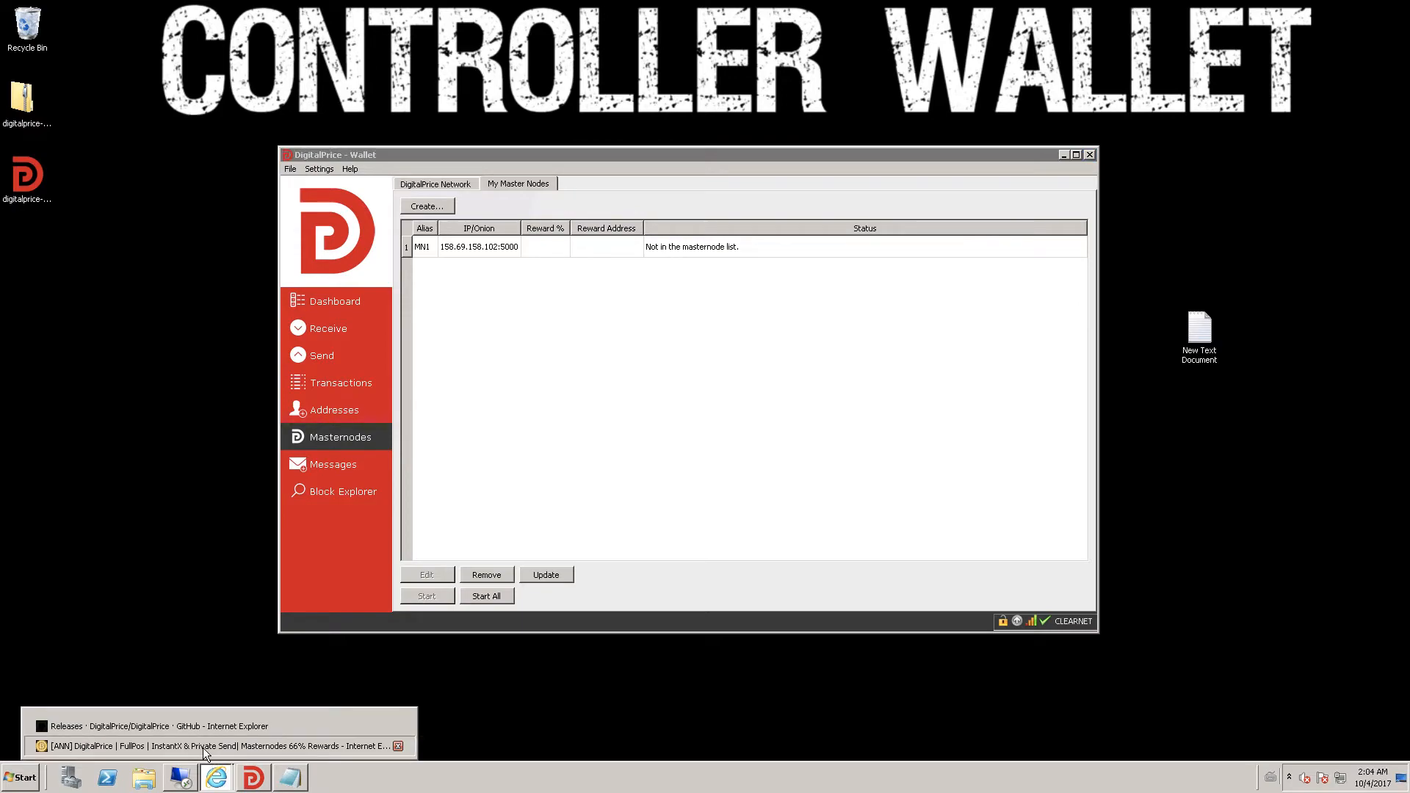
- Read the forum guide down to STEP 3, then reopen the VPS session full screen
click(227, 746)
scroll(208, 376, down, 3)
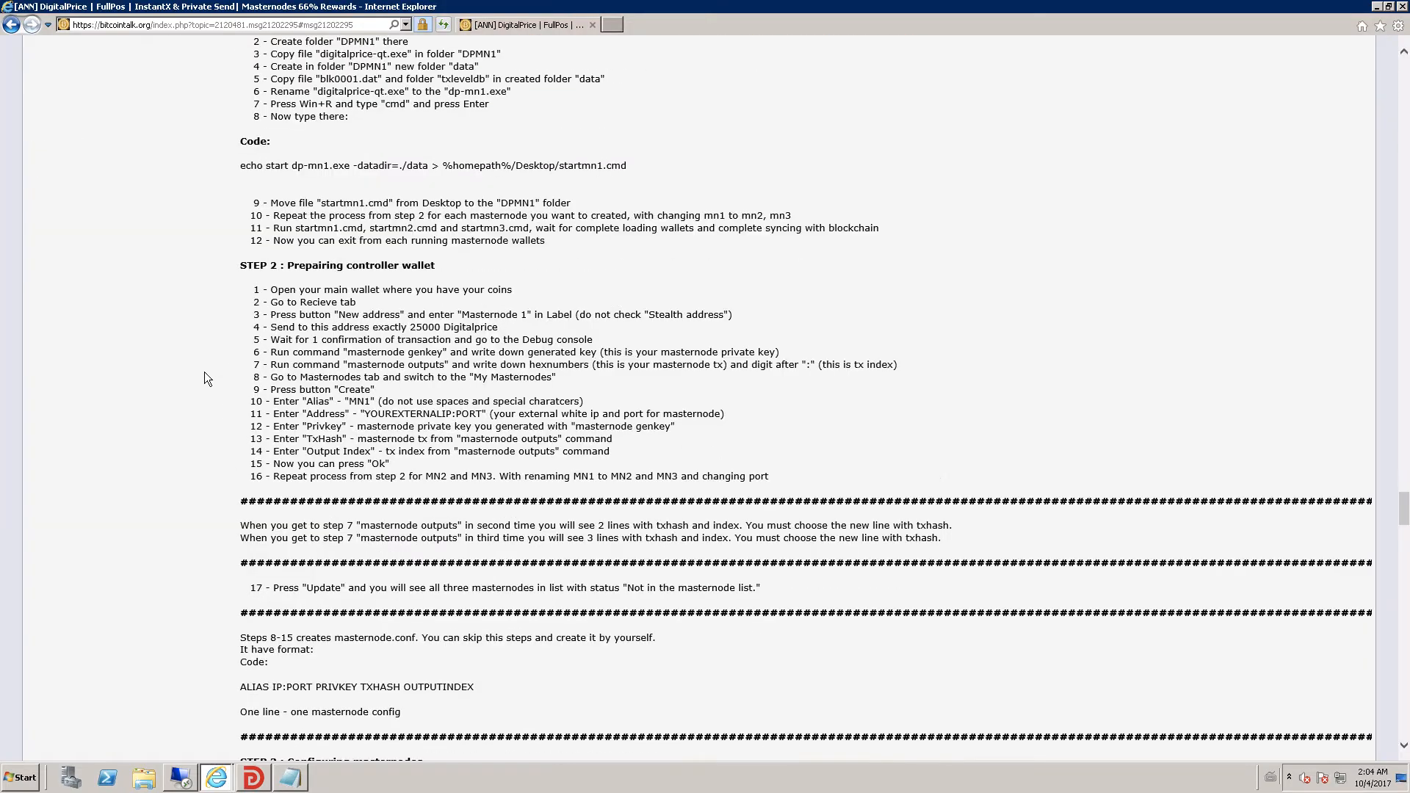
scroll(204, 379, down, 3)
scroll(204, 380, down, 3)
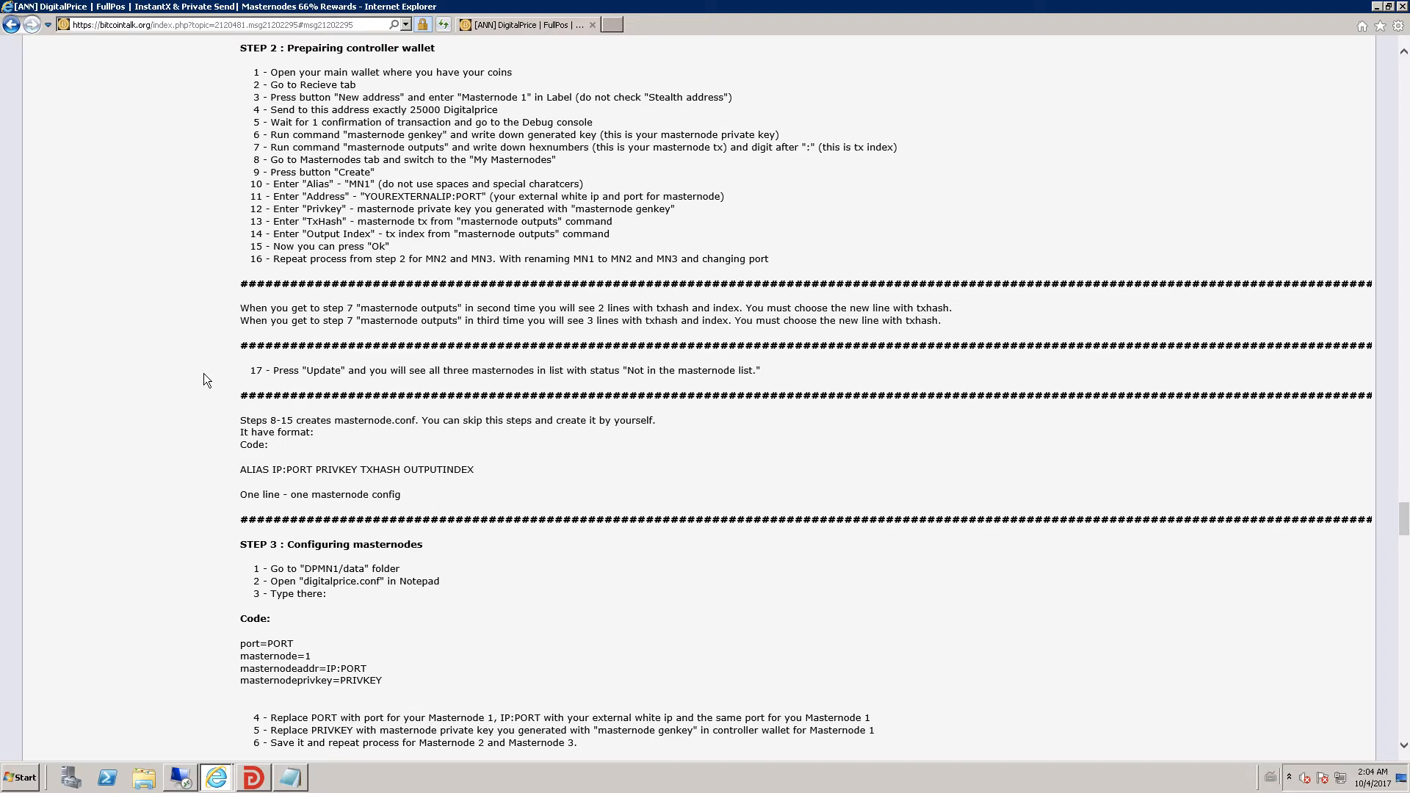
click(1376, 7)
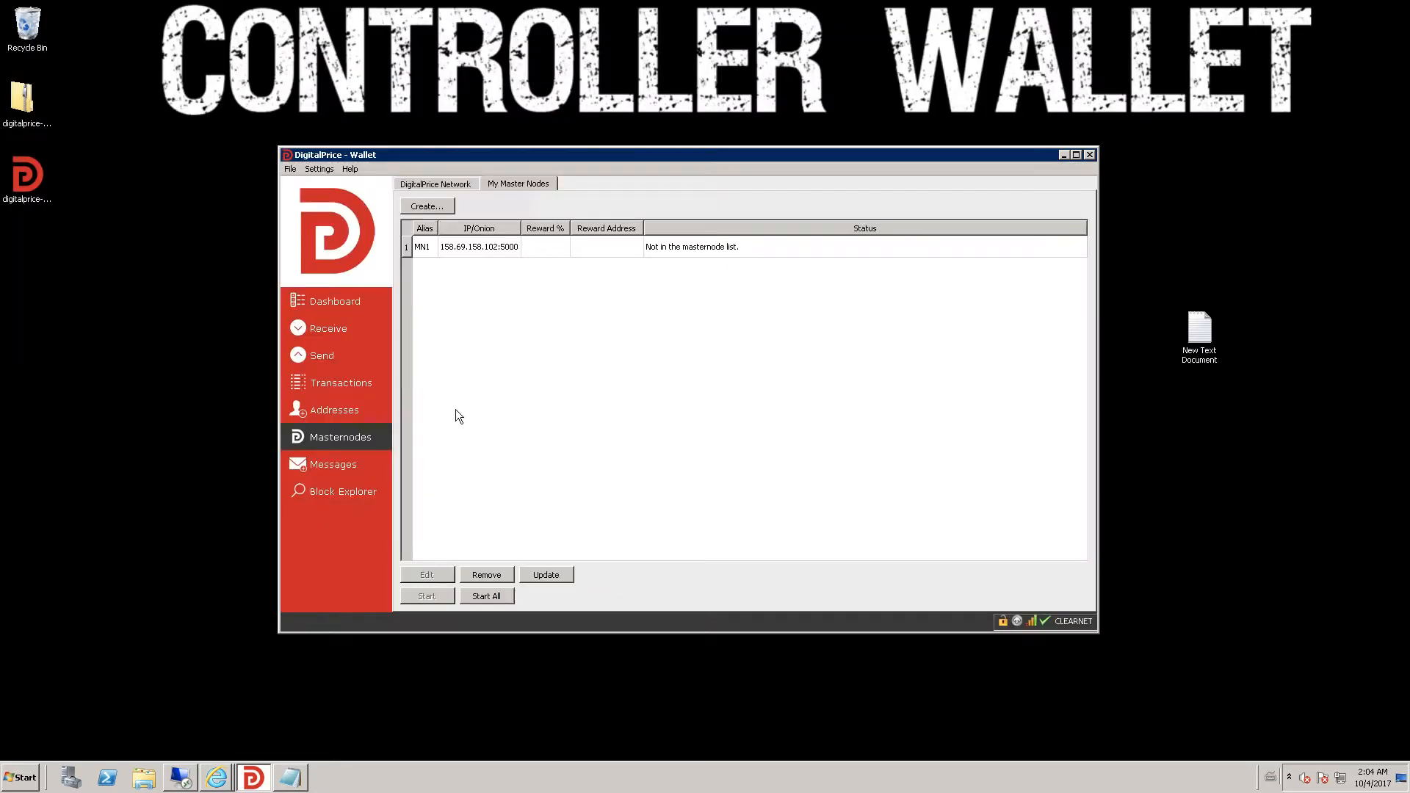
click(180, 778)
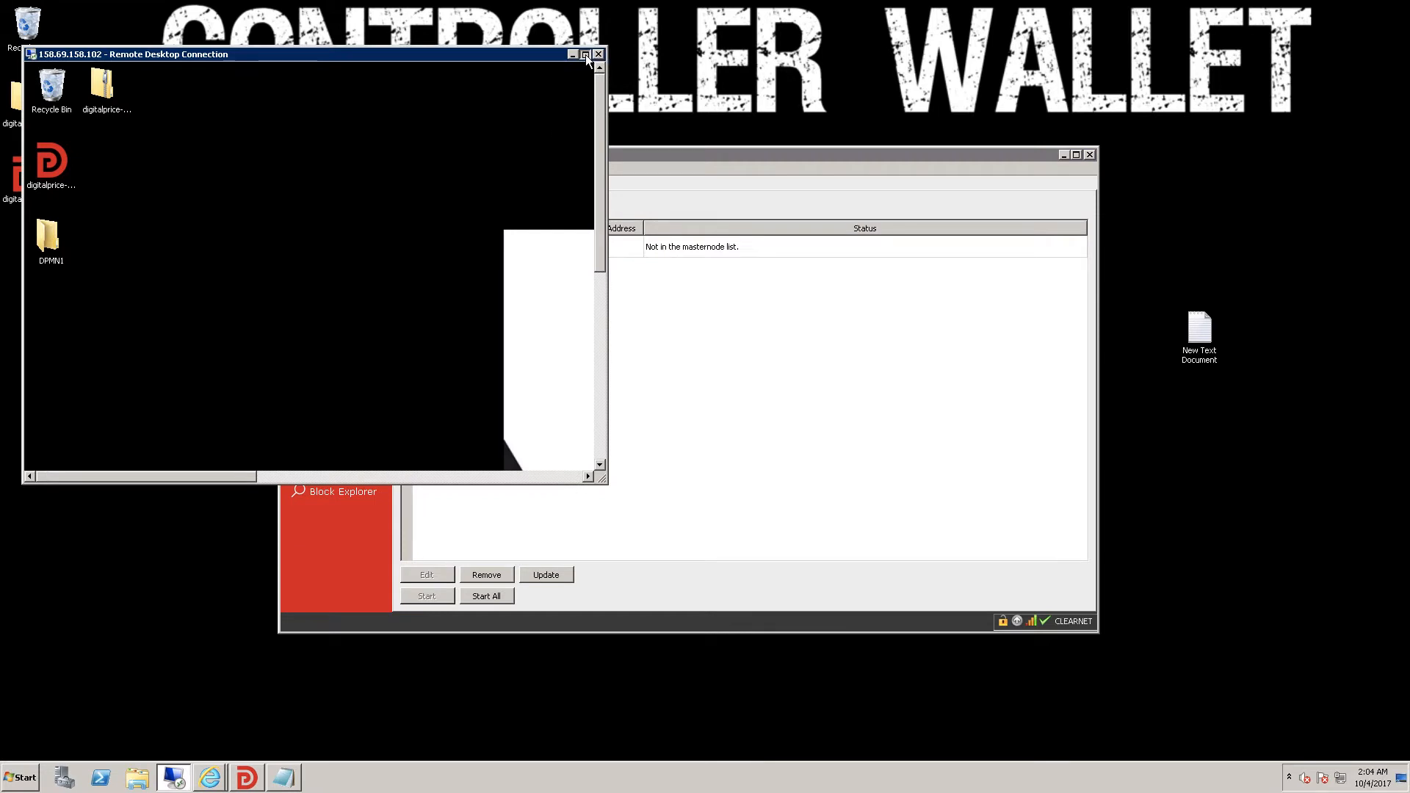
click(585, 55)
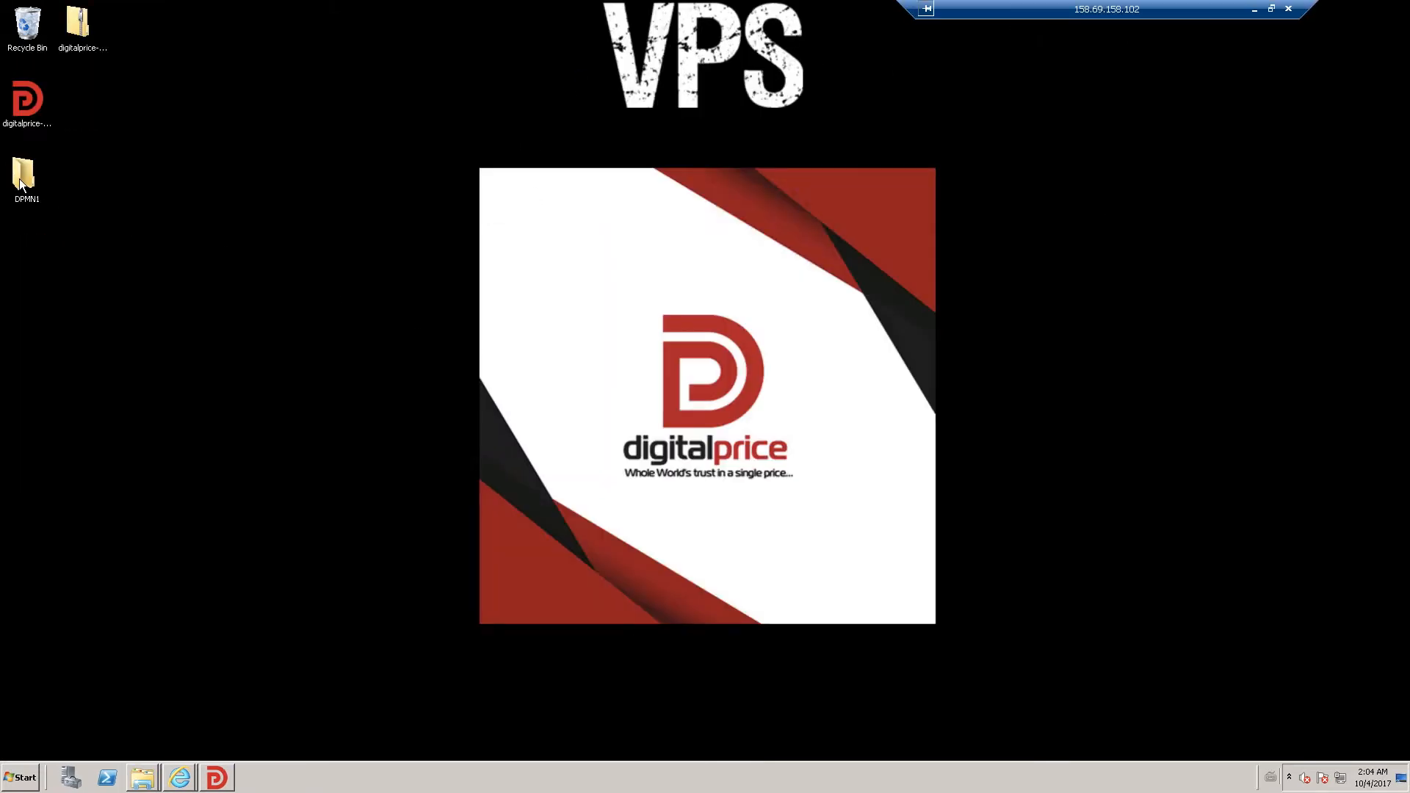
- Check the forum setup guide, then open the empty data folder inside DPMN1 on the VPS
mouse_move(182, 783)
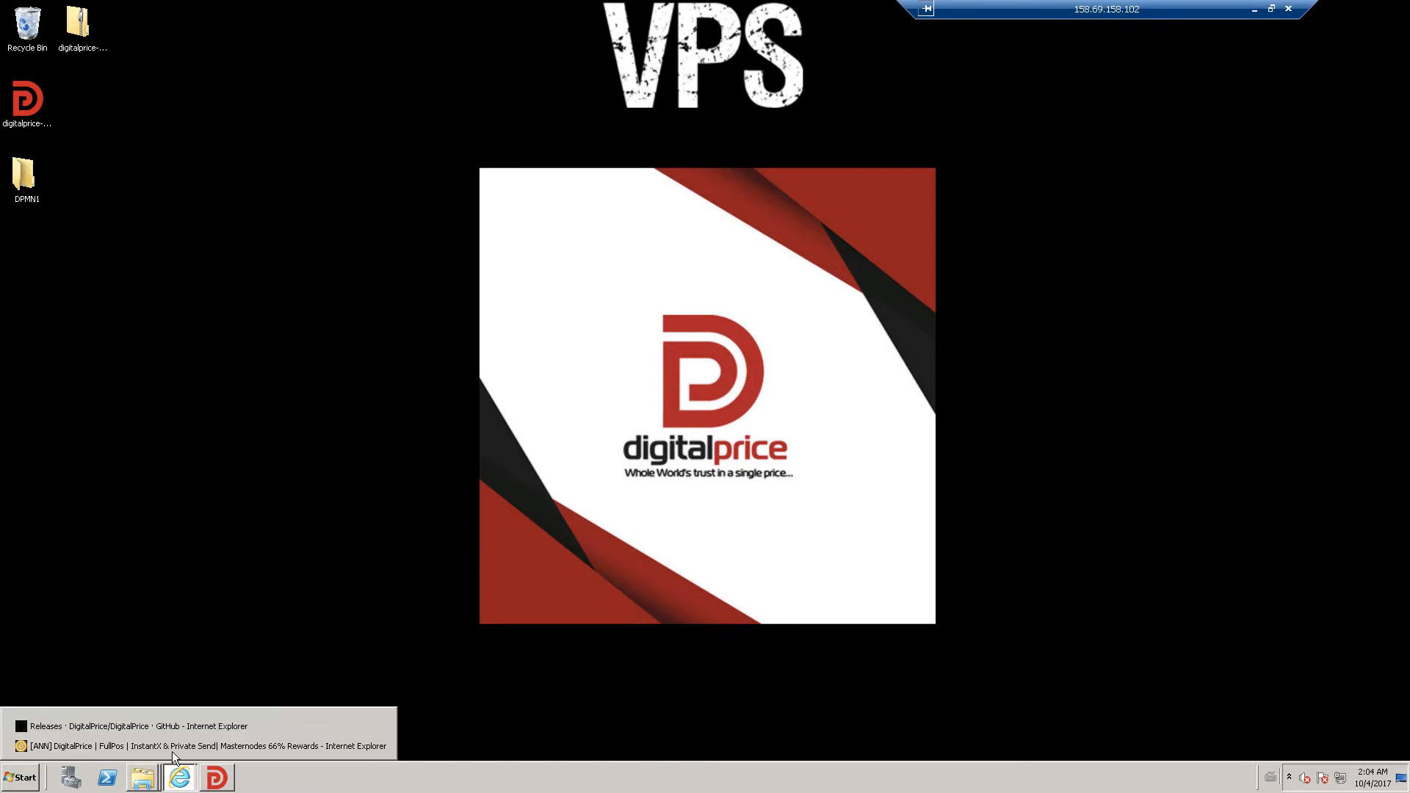
click(171, 751)
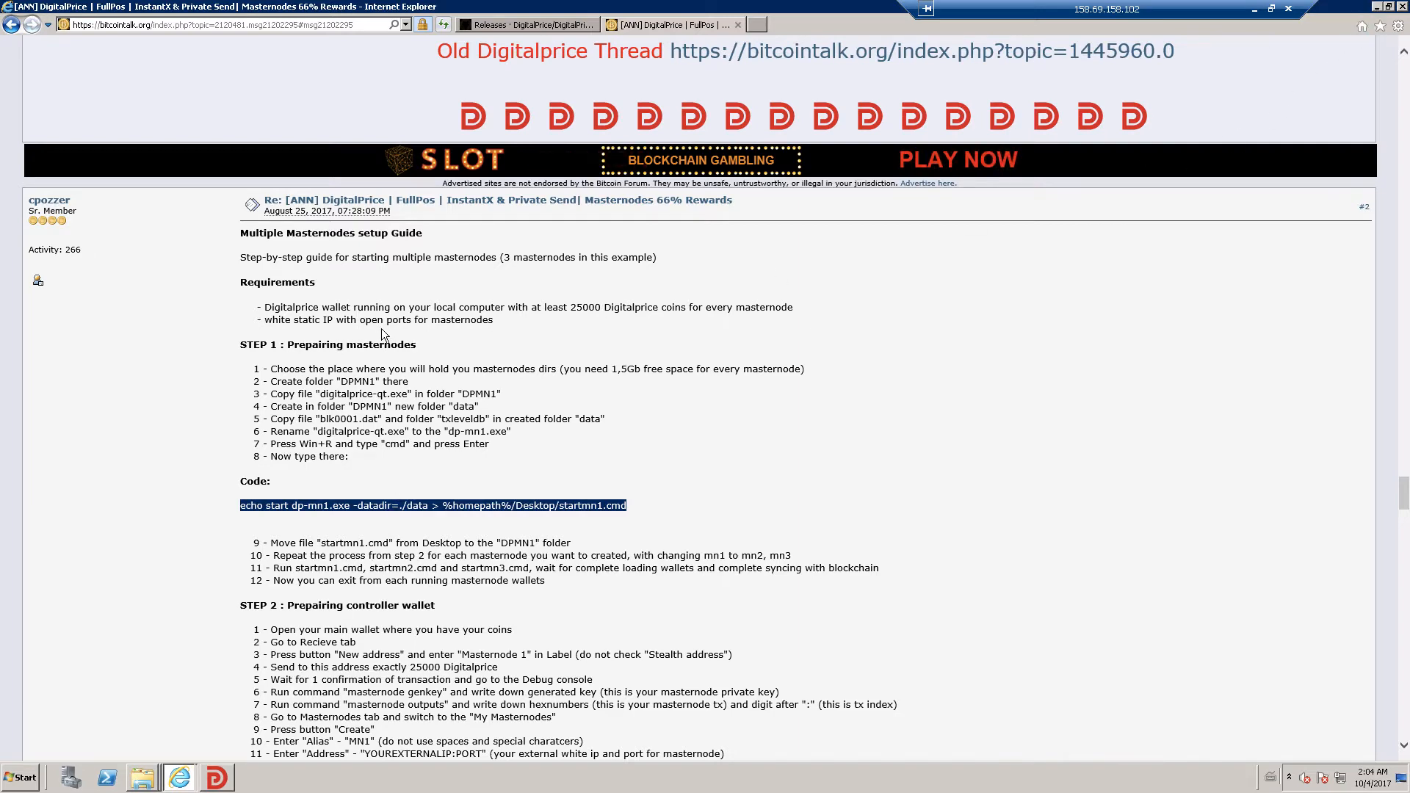
click(1375, 7)
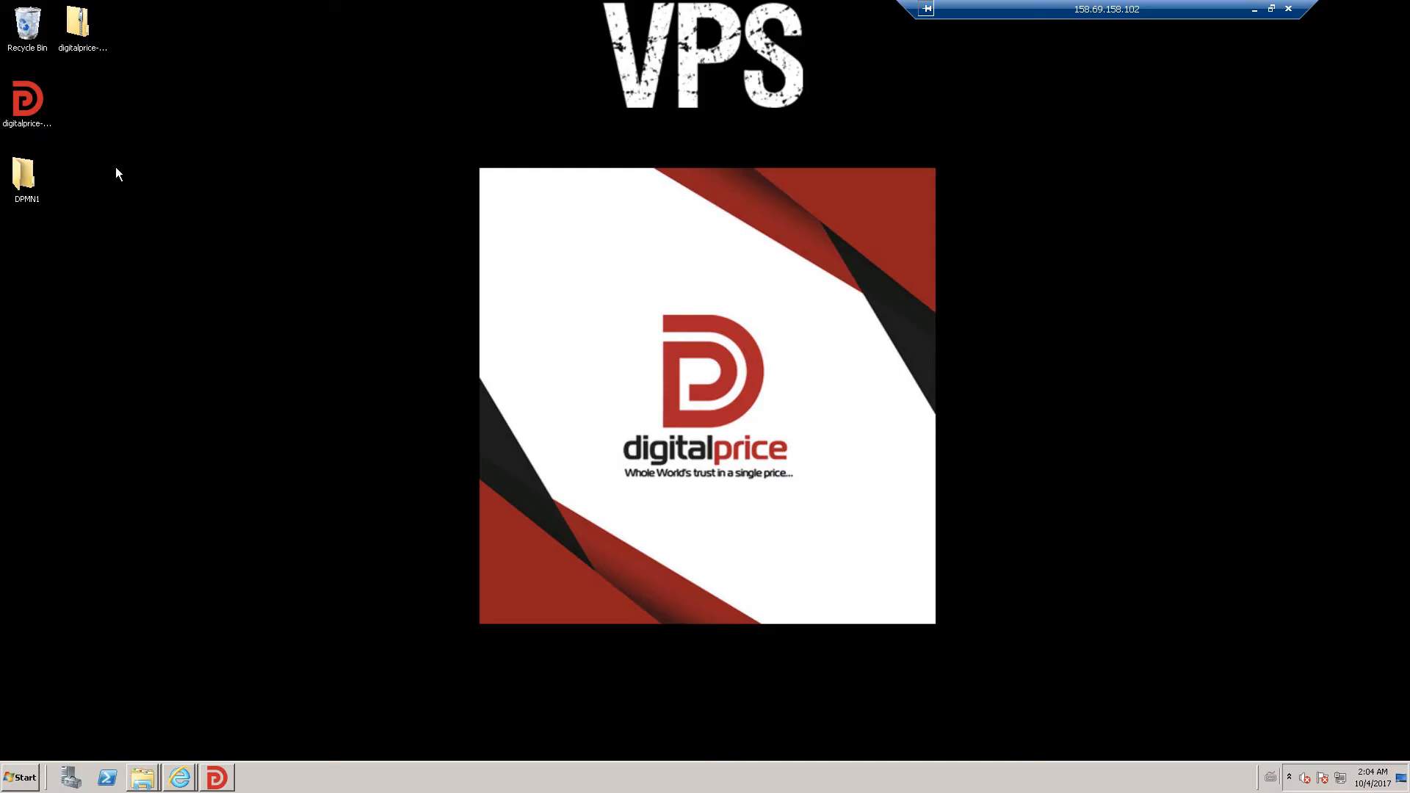
double_click(28, 174)
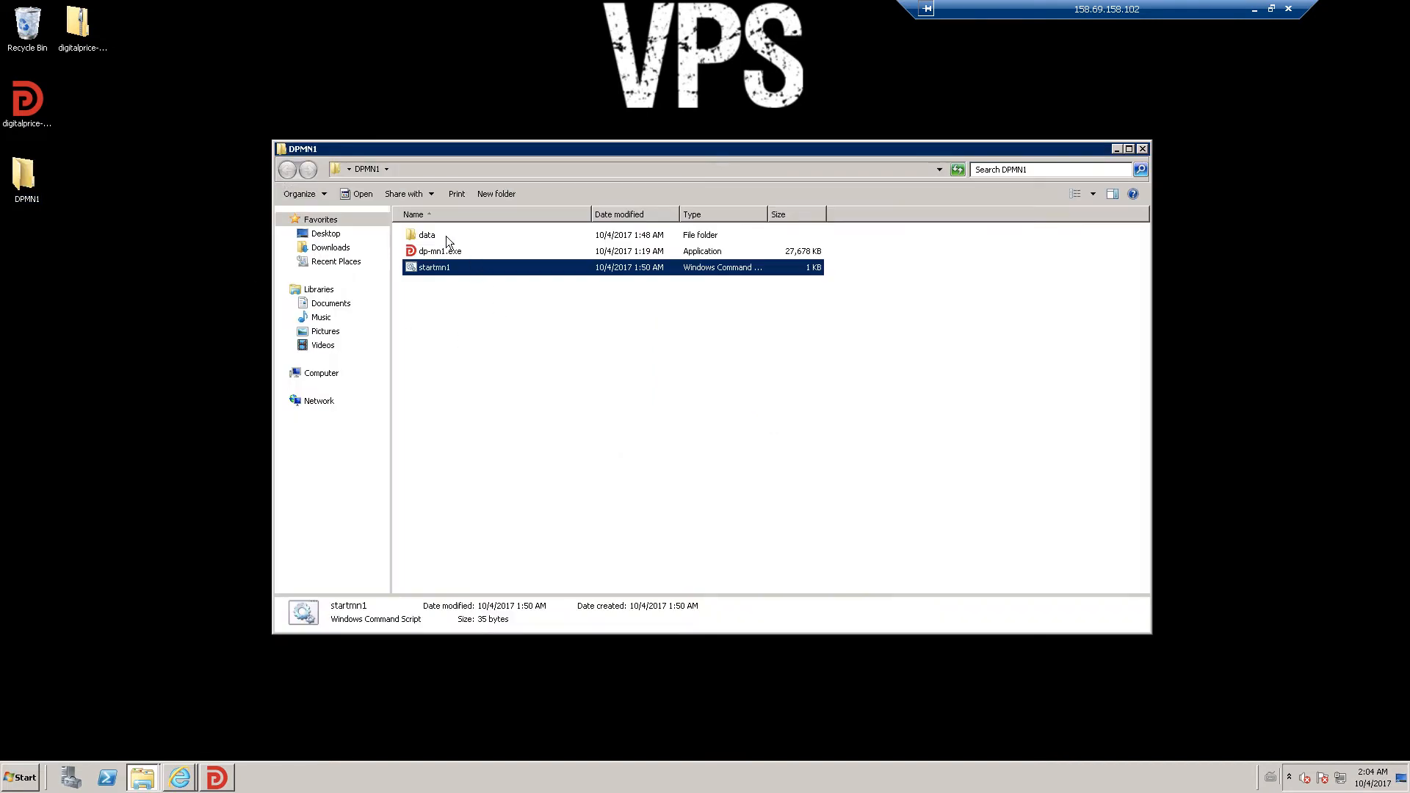
double_click(447, 236)
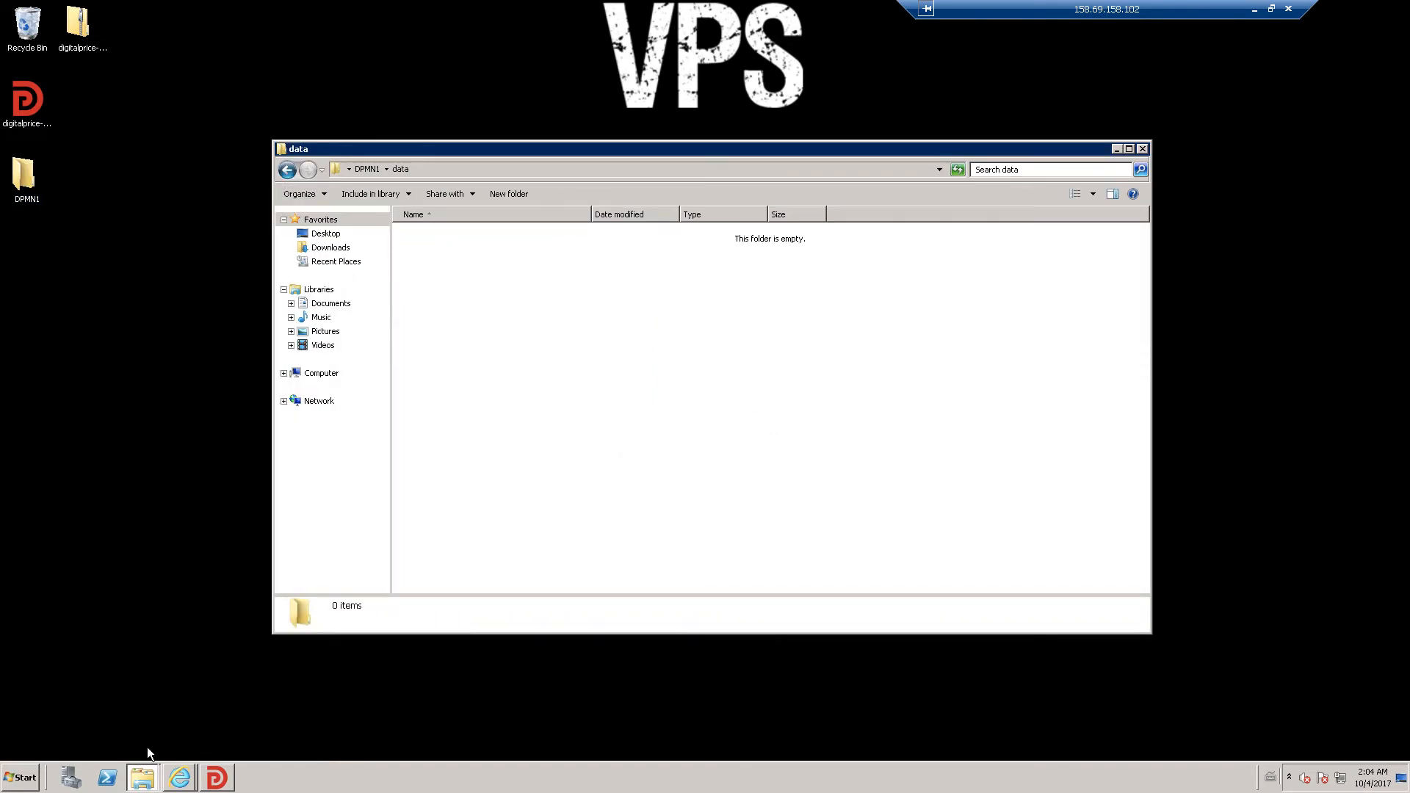
- Review the setup guide again, then restore the DigitalPrice wallet over the data folder
click(176, 777)
click(177, 746)
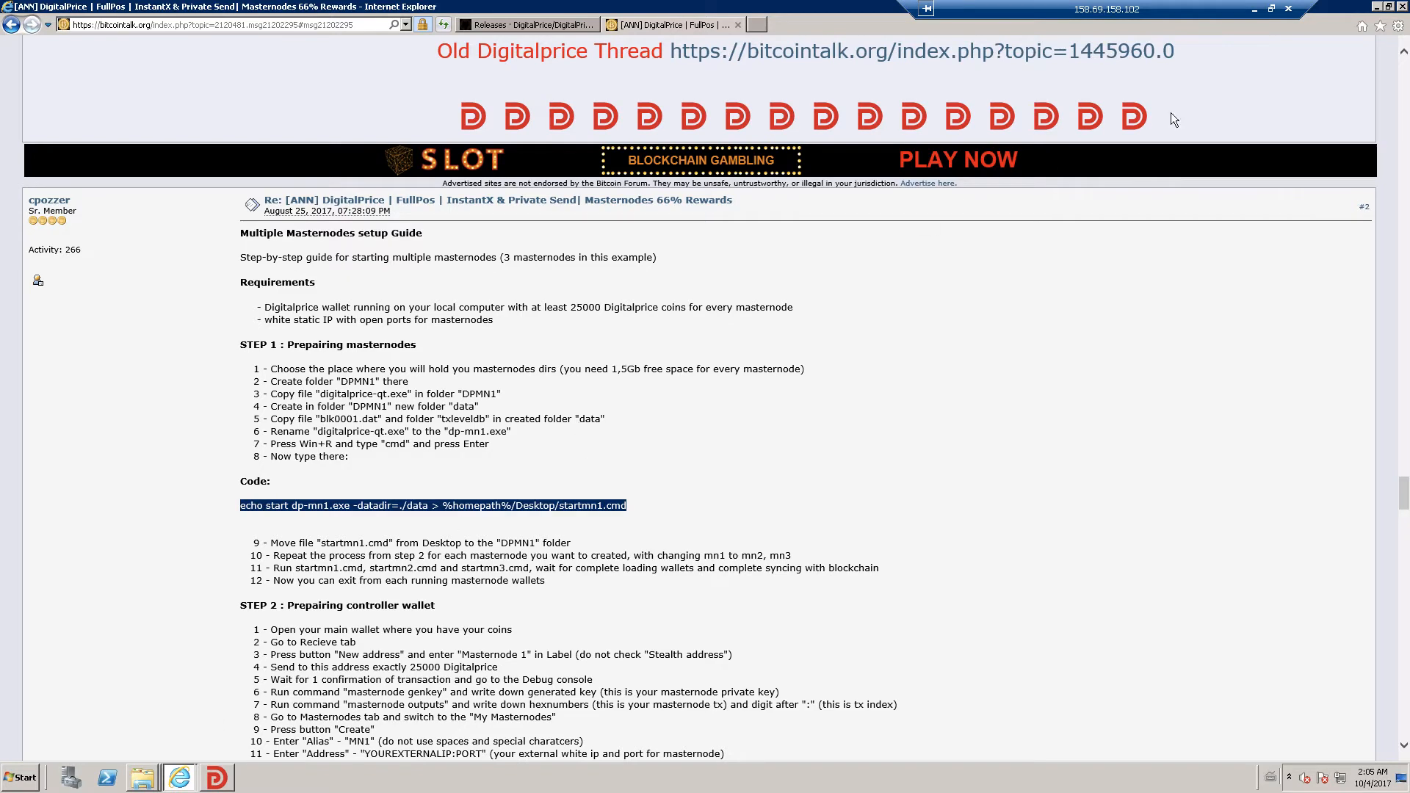
click(1388, 7)
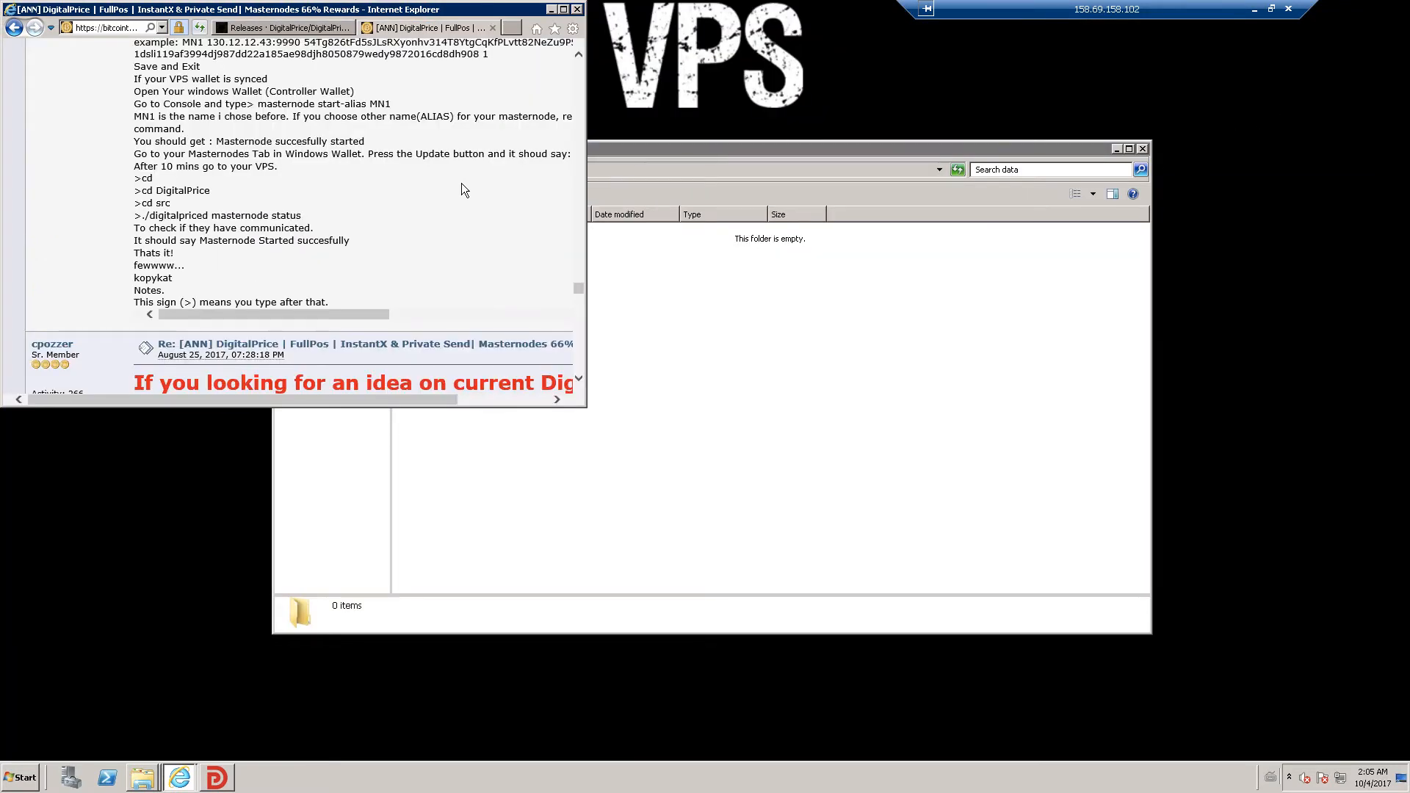
click(564, 10)
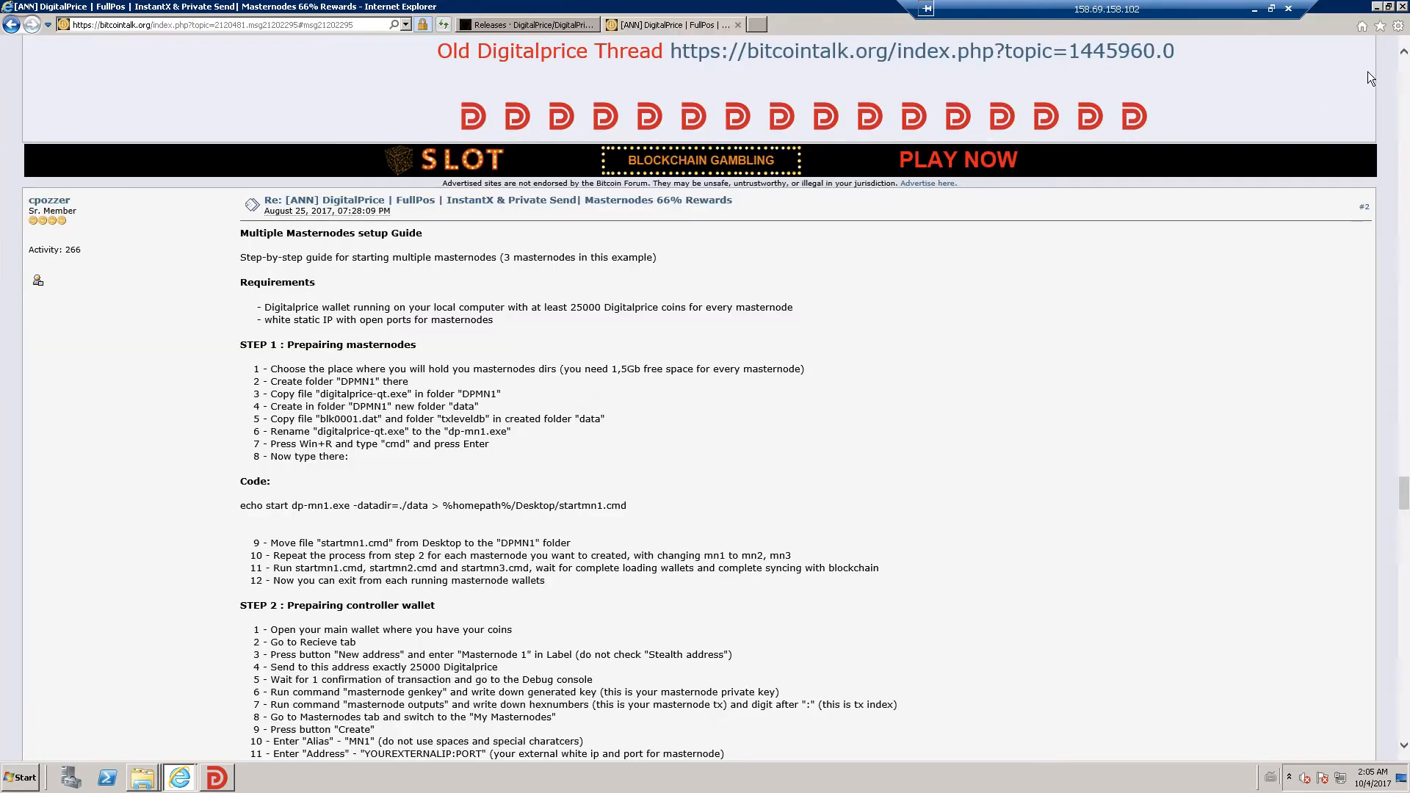
click(1375, 7)
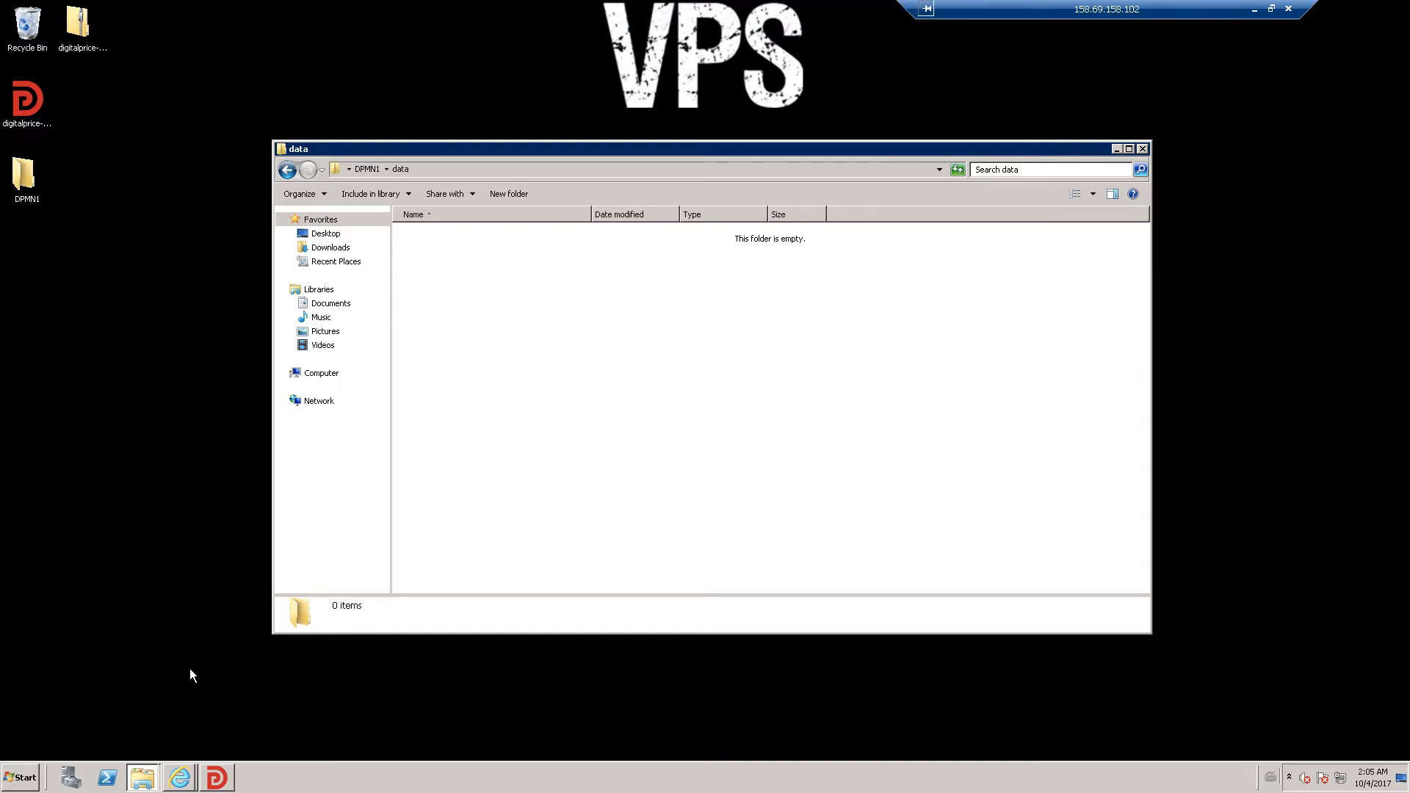
click(224, 769)
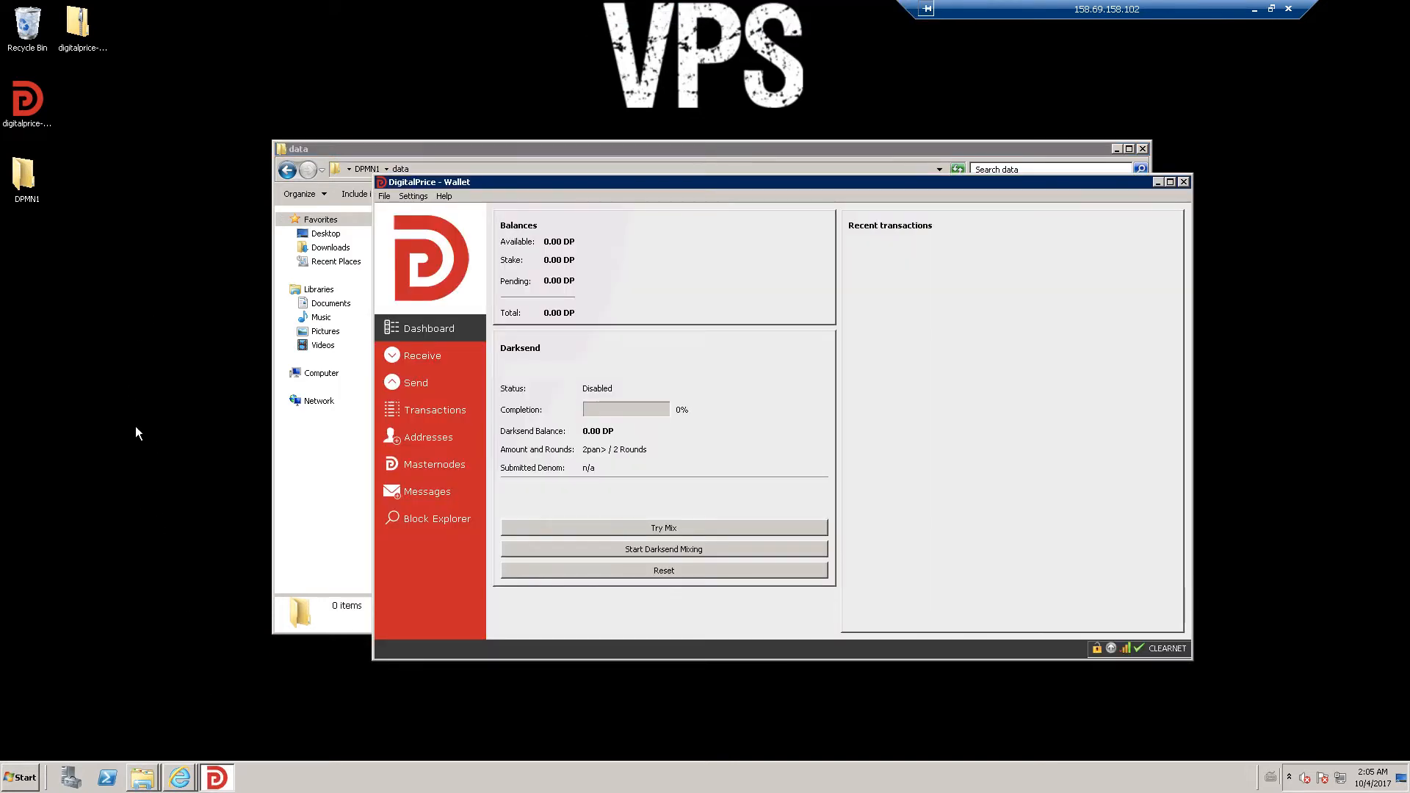
- Close the wallet, relaunch digitalprice-qt past the security warning, then close it again
click(1184, 182)
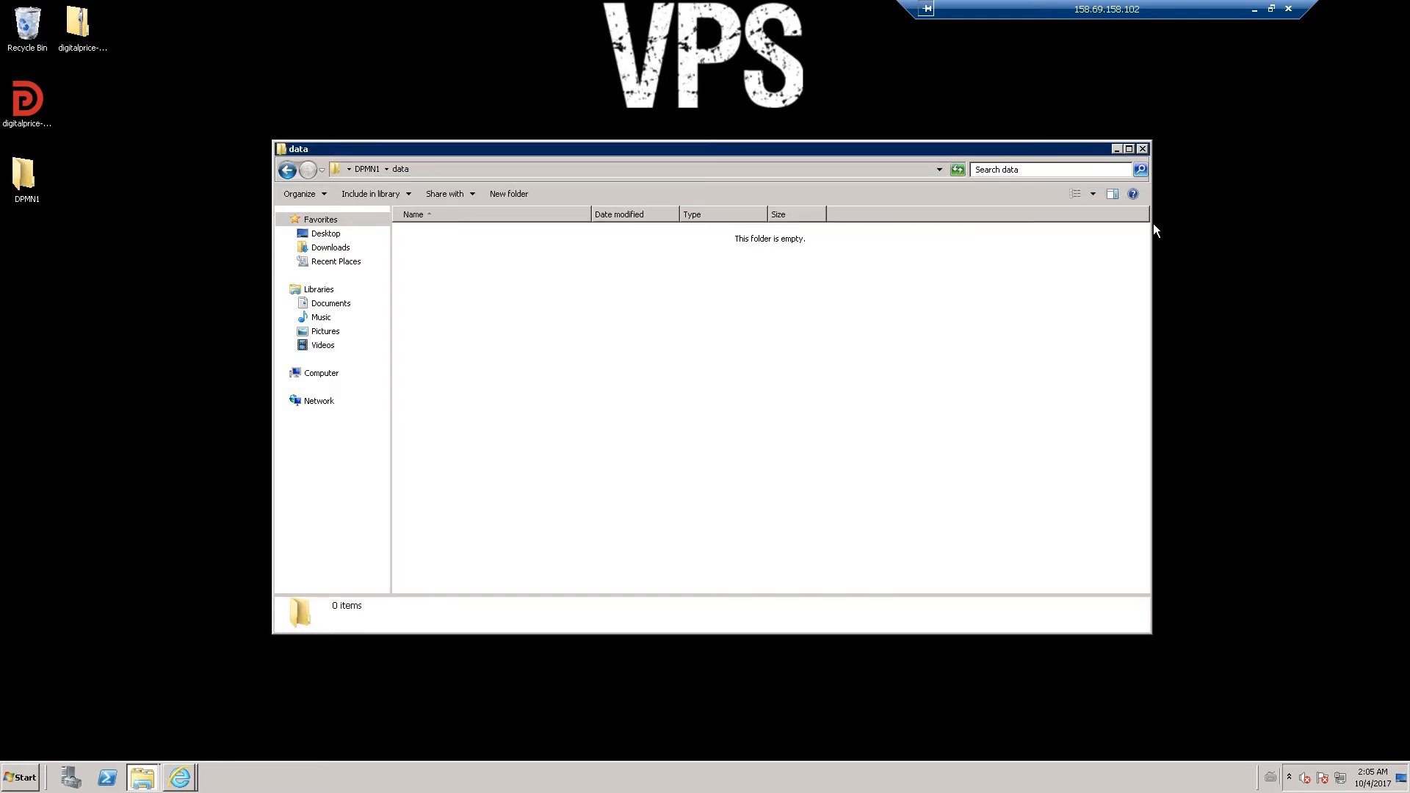
double_click(37, 102)
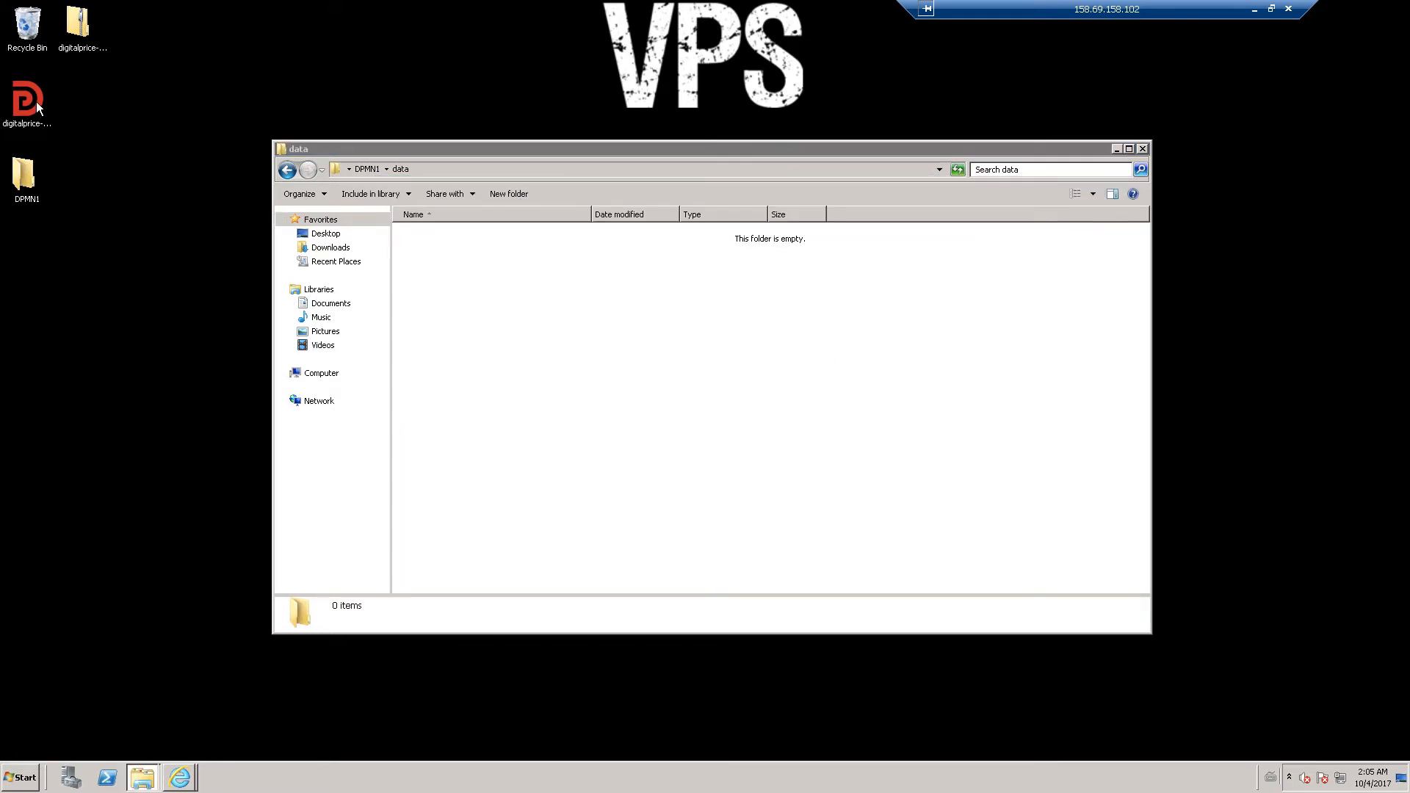
click(737, 402)
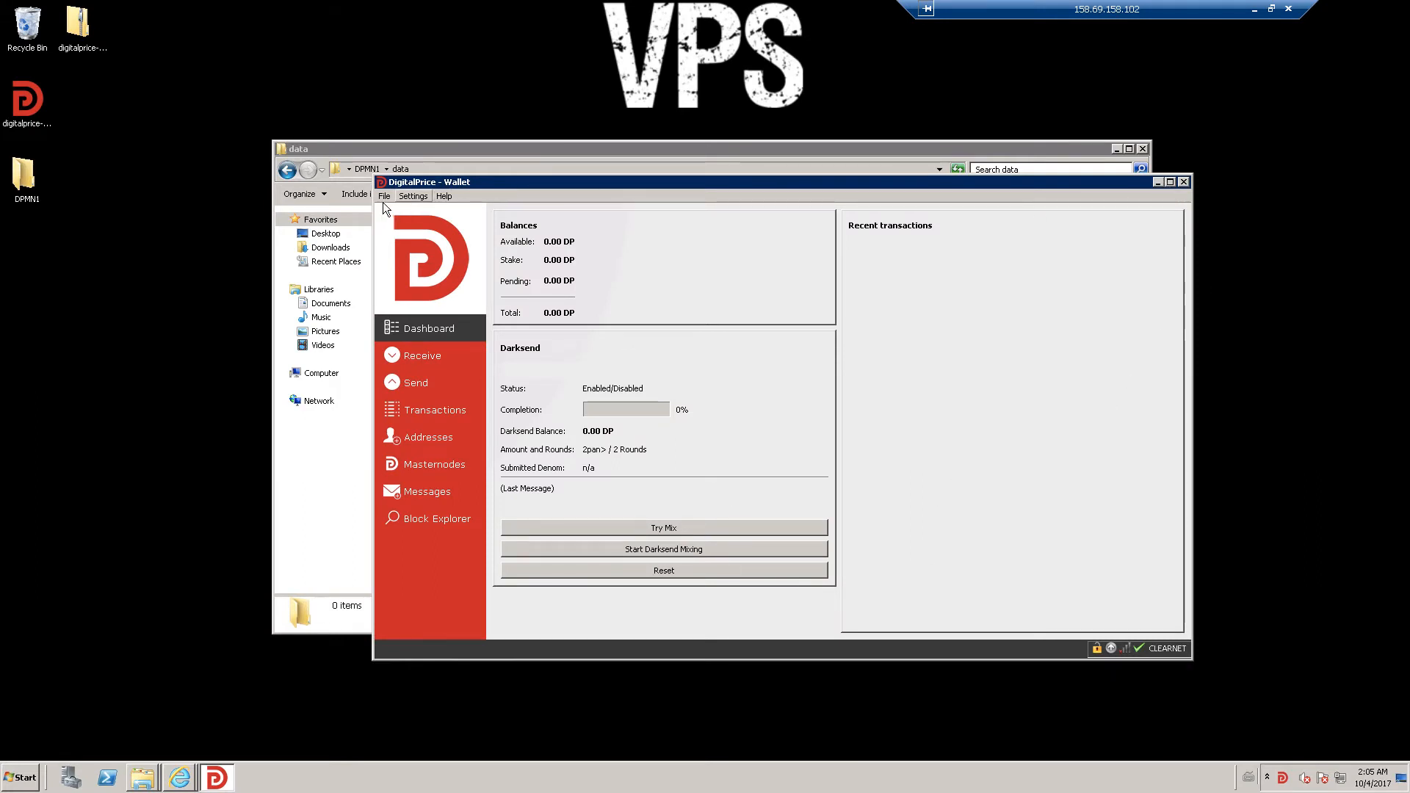
click(1184, 181)
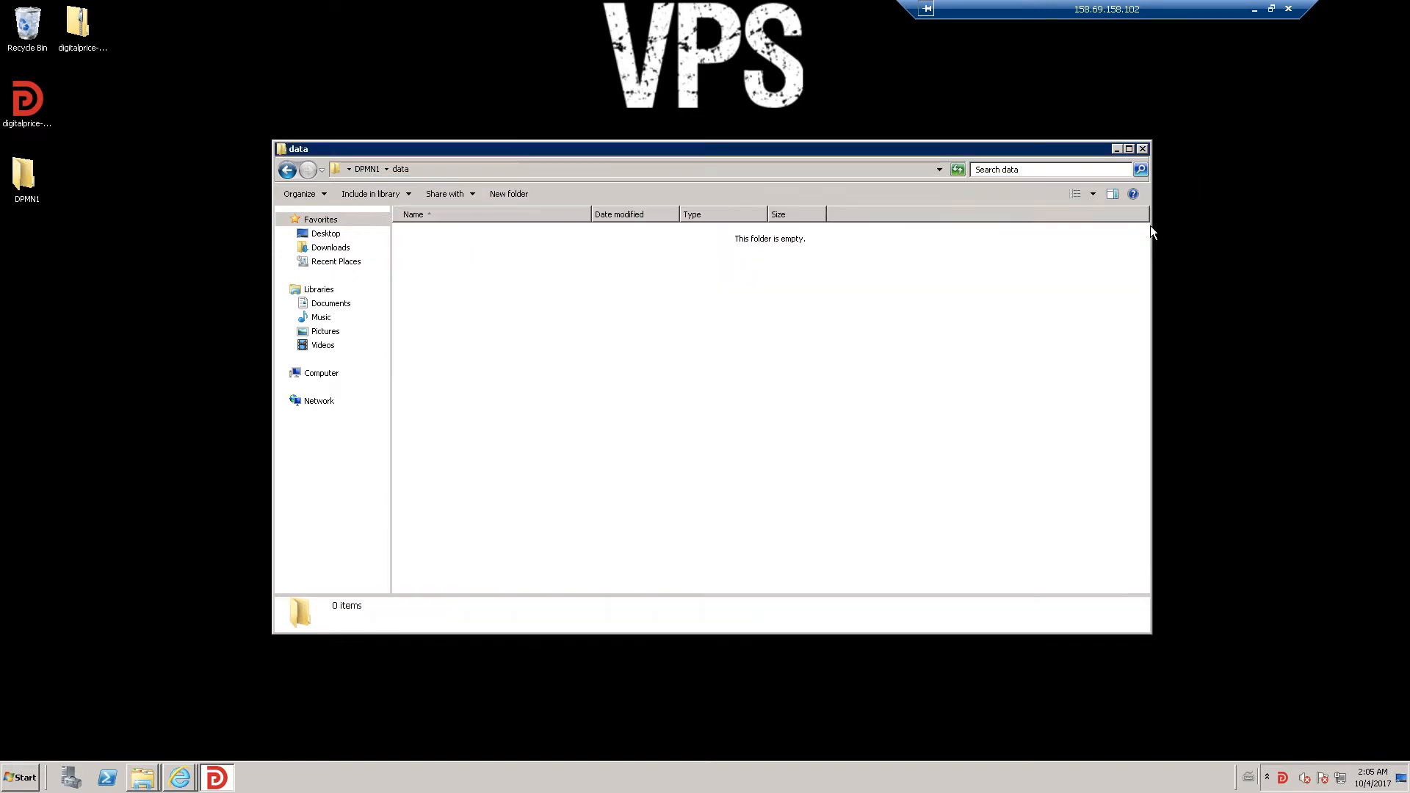
click(143, 780)
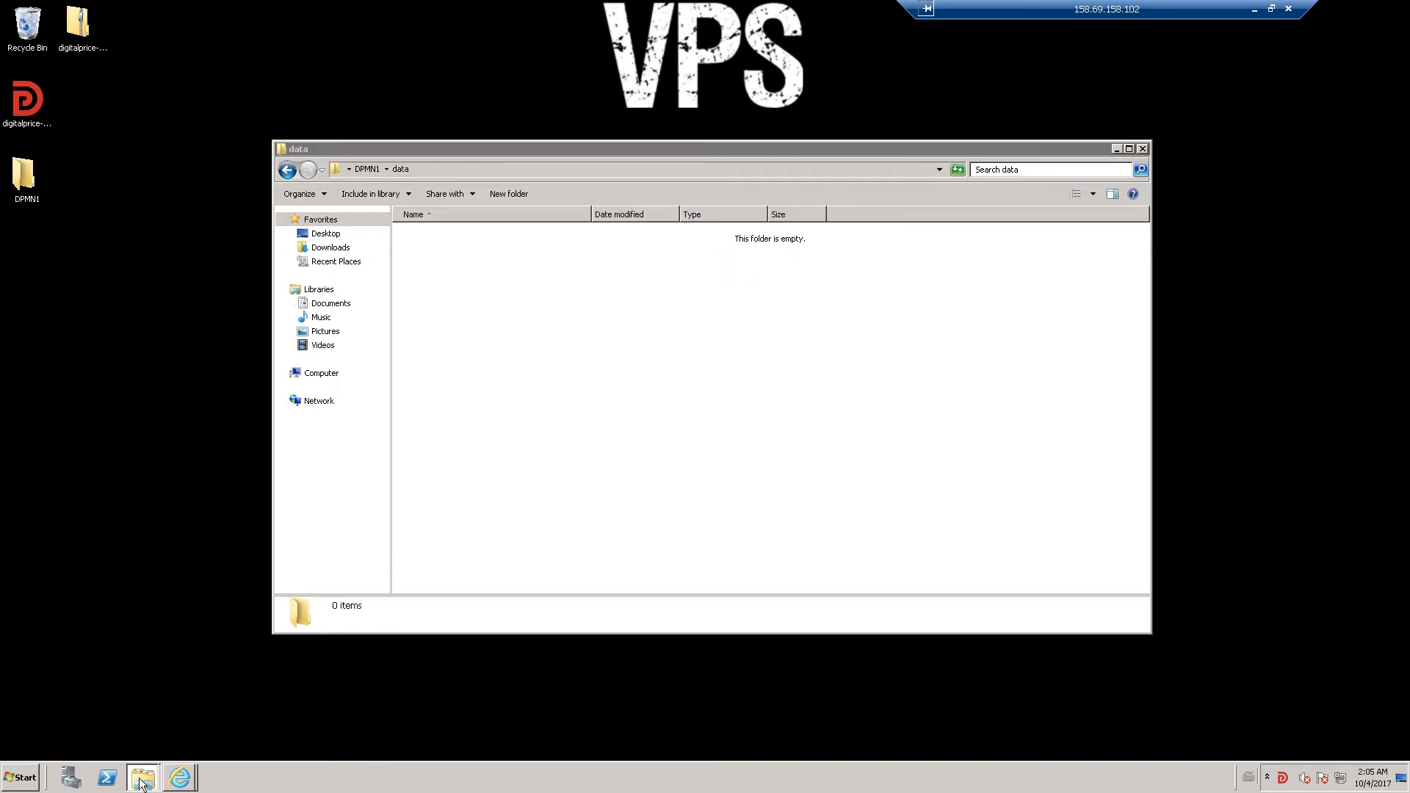
- Open the DPrice folder via %appdata% and move its window beside the data folder
click(141, 746)
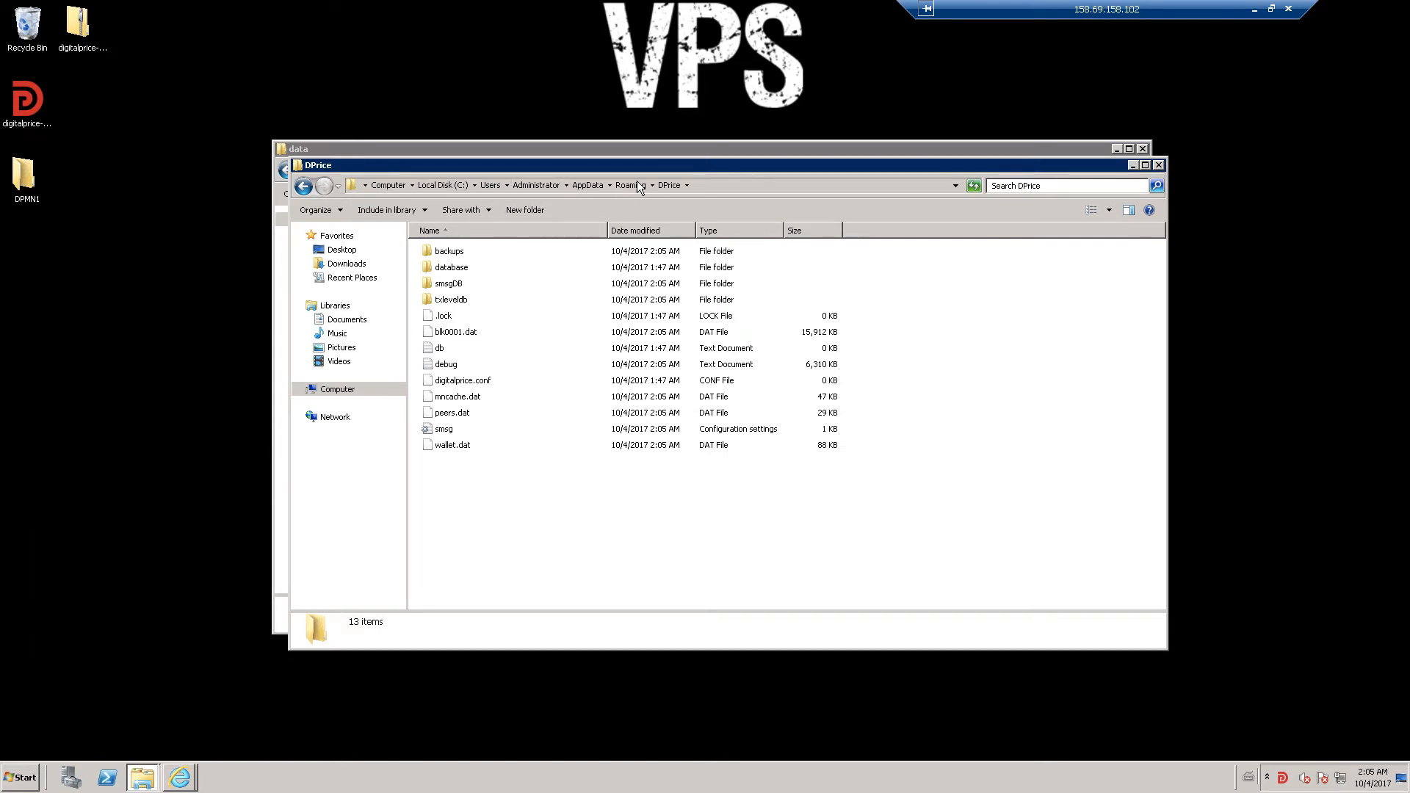
click(717, 185)
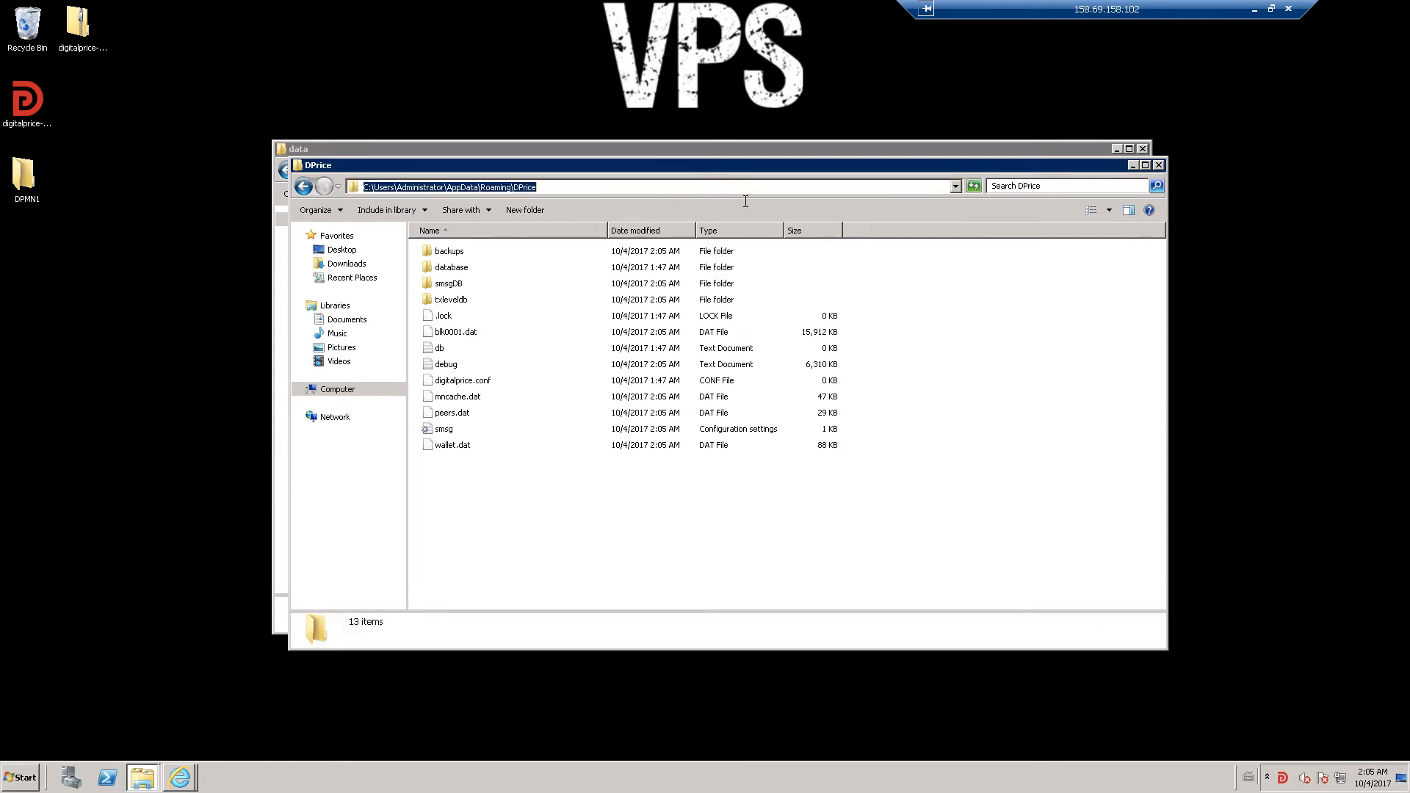
text(%a)
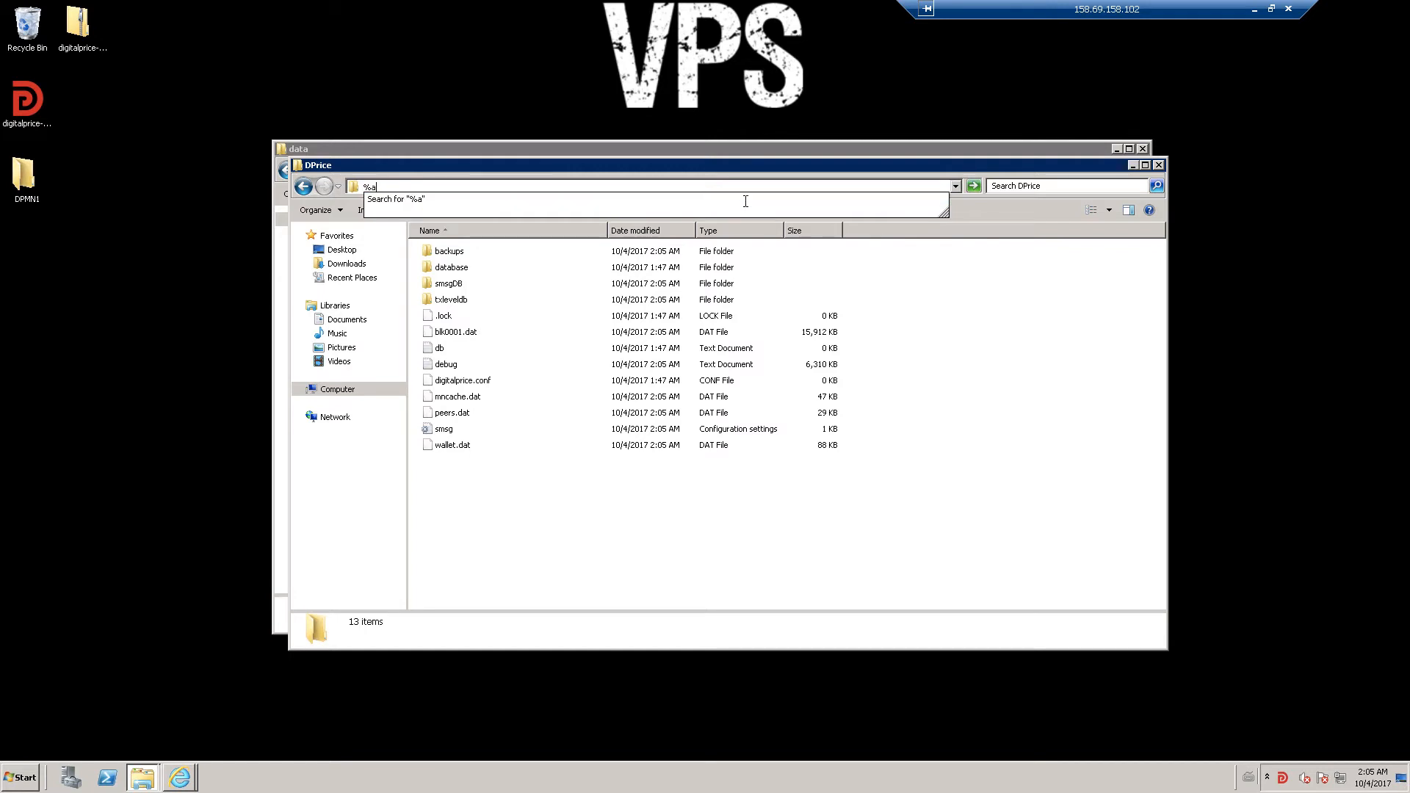
text(ppdata%)
key(Return)
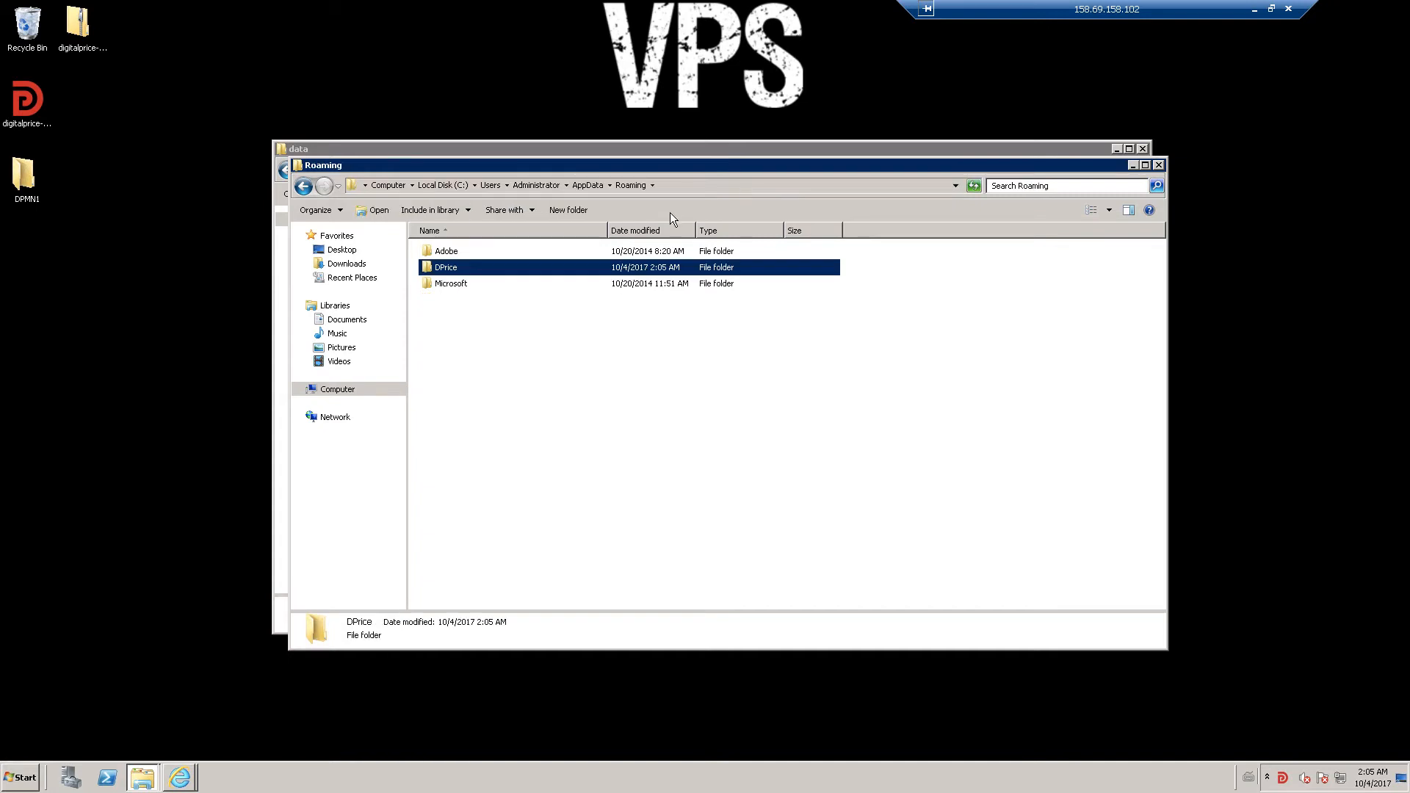
double_click(475, 266)
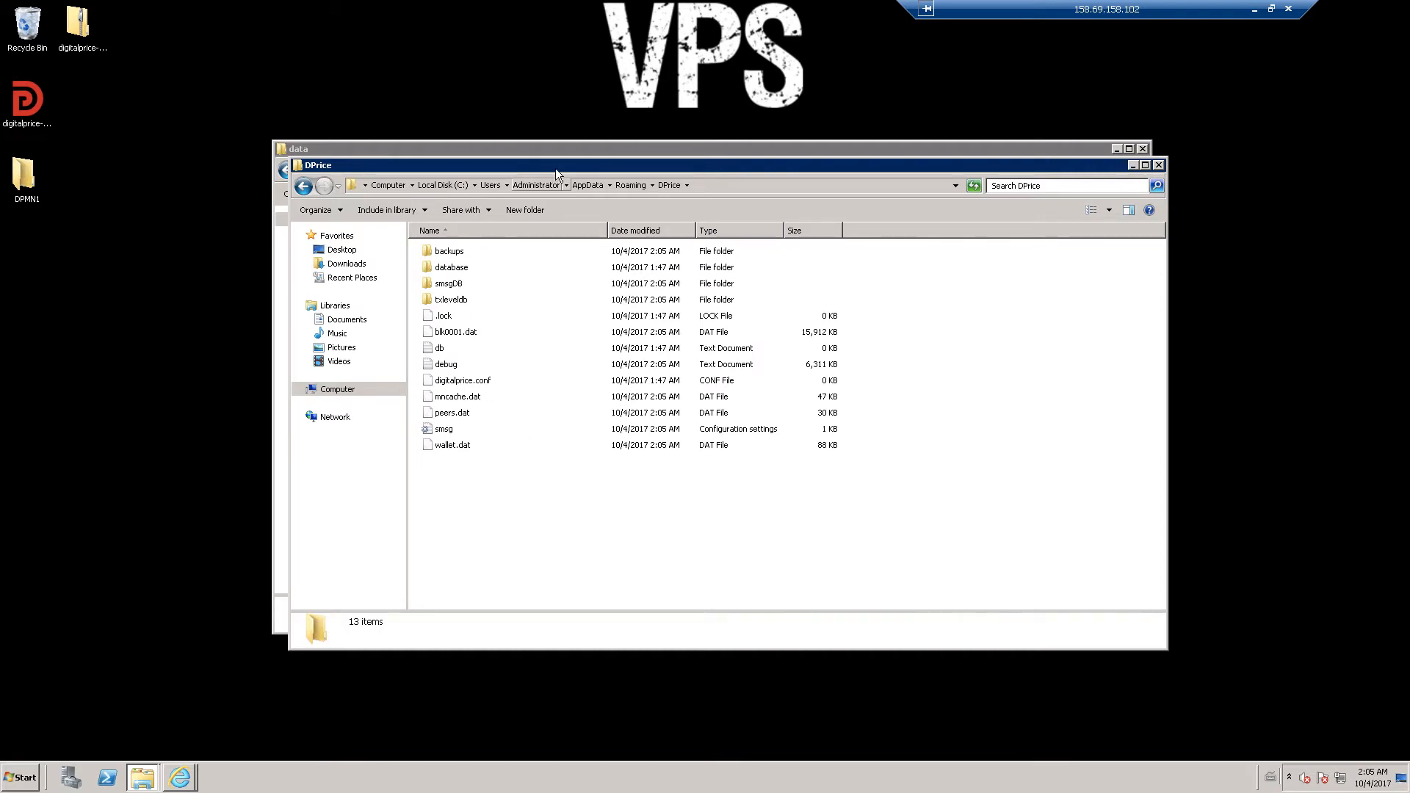
drag(563, 165, 799, 172)
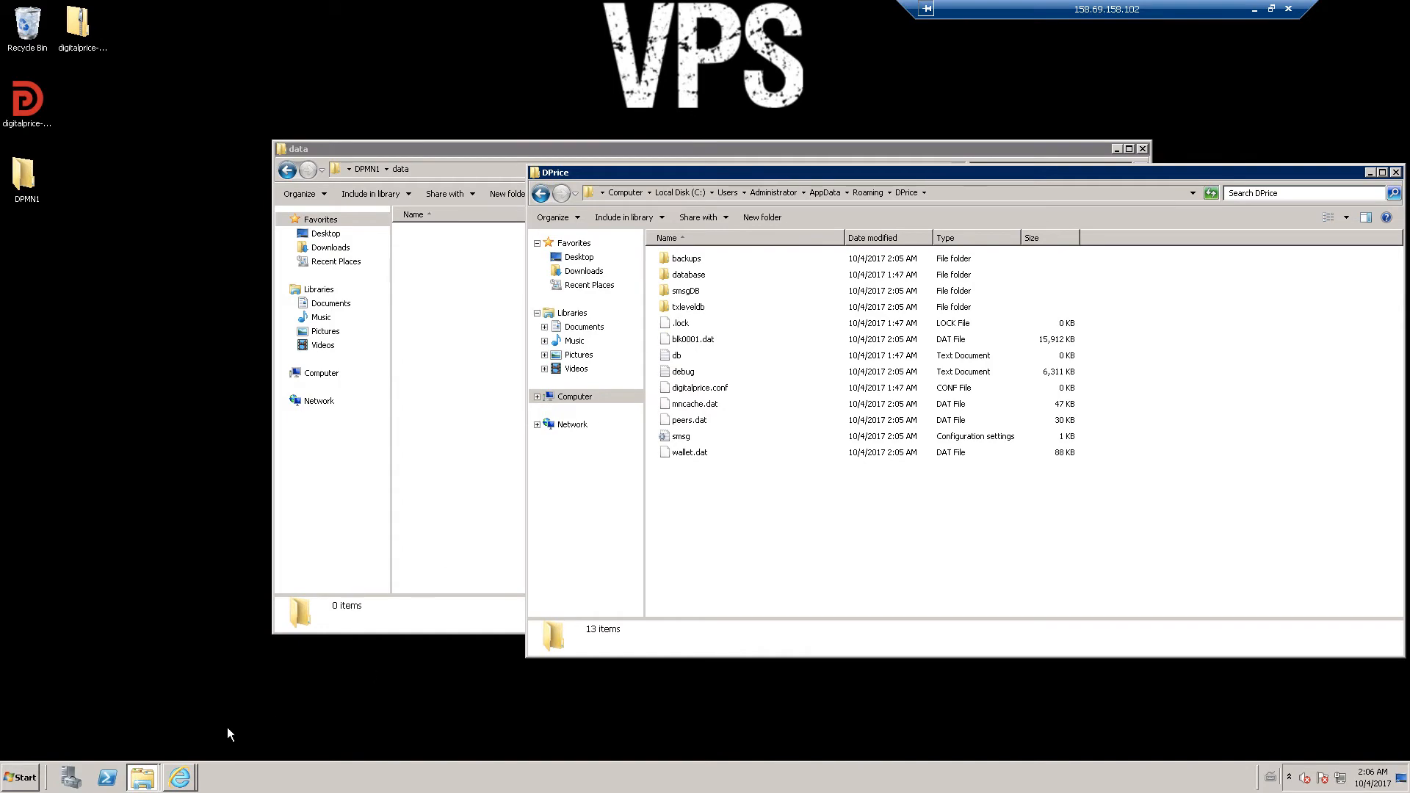
- Copy blk0001.dat from the DPrice folder into DPMN1's data folder
click(183, 745)
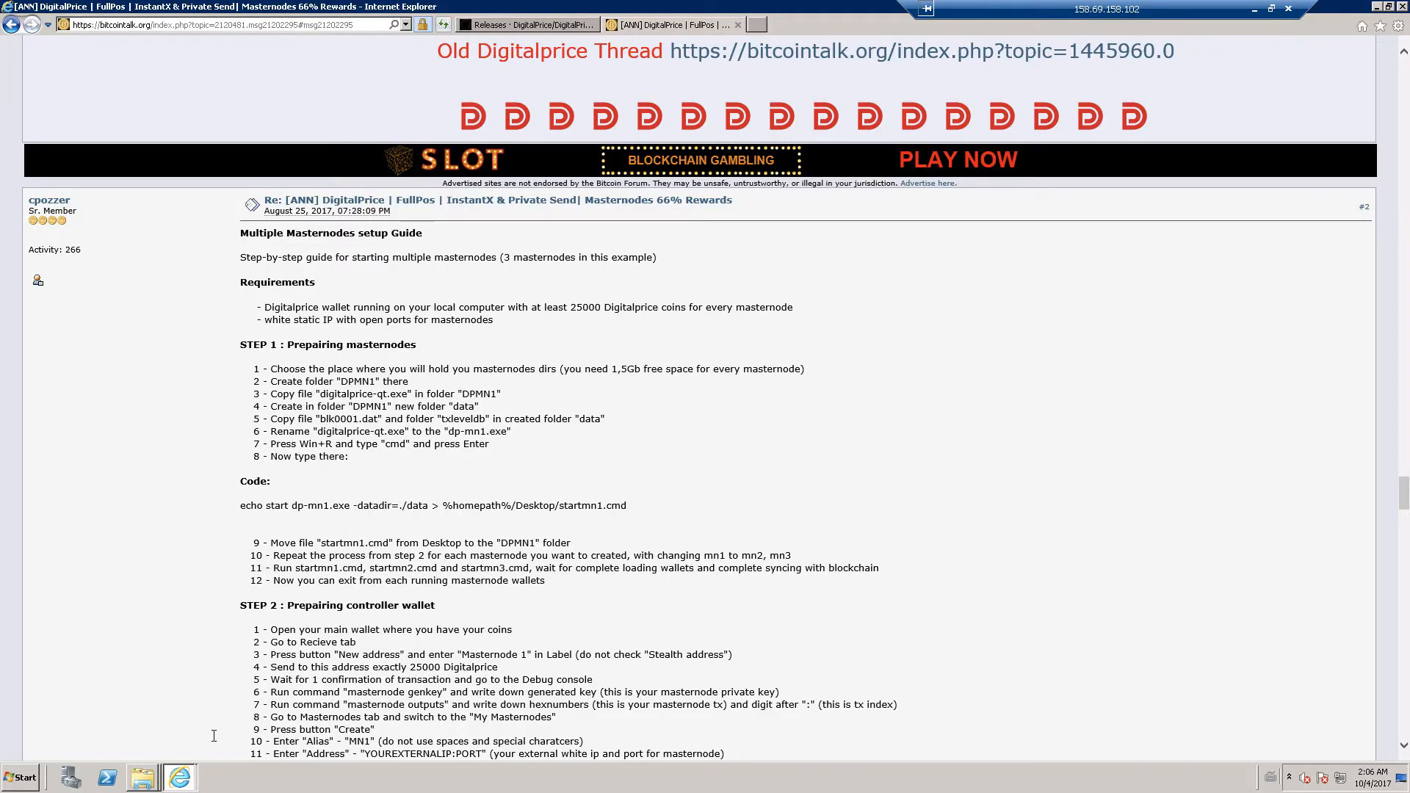
click(177, 781)
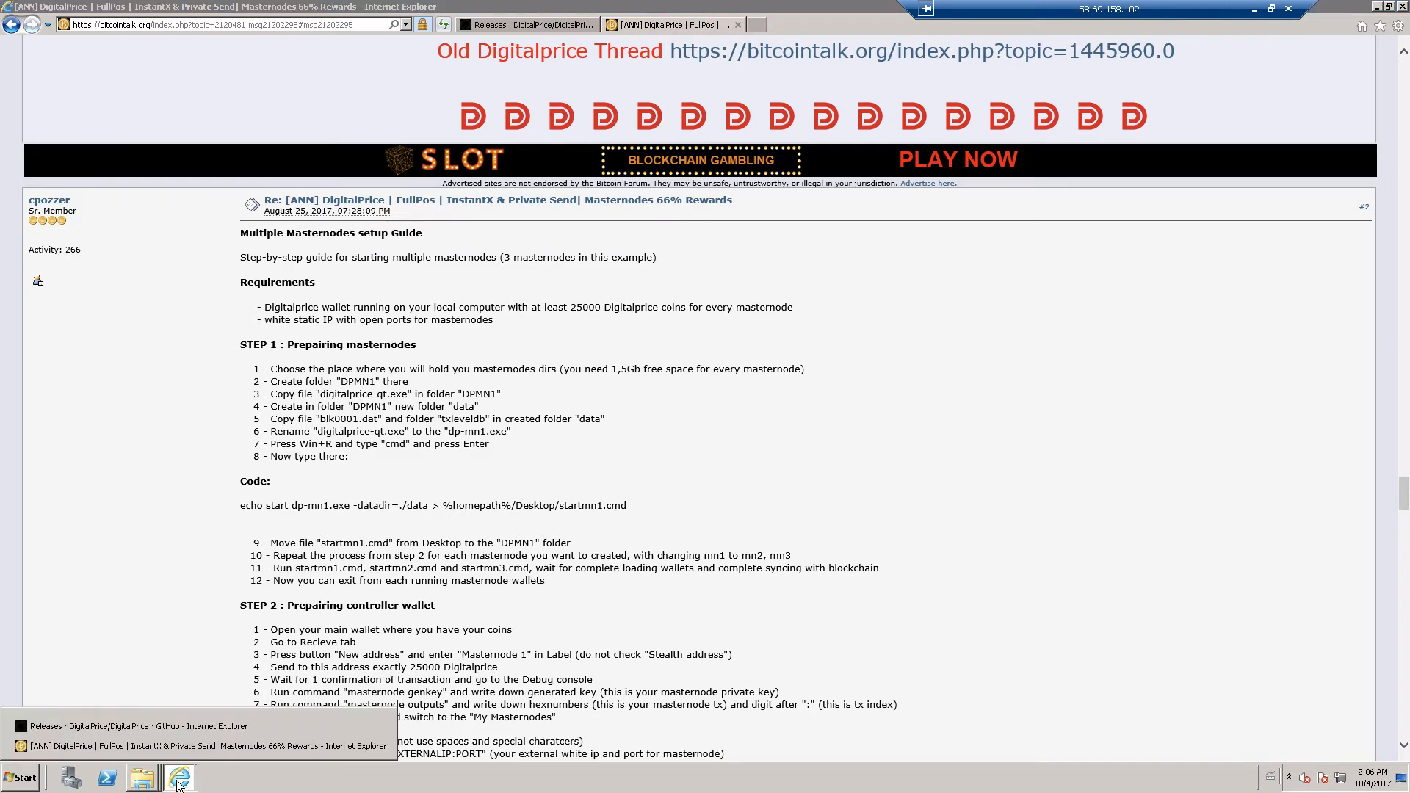
click(1109, 230)
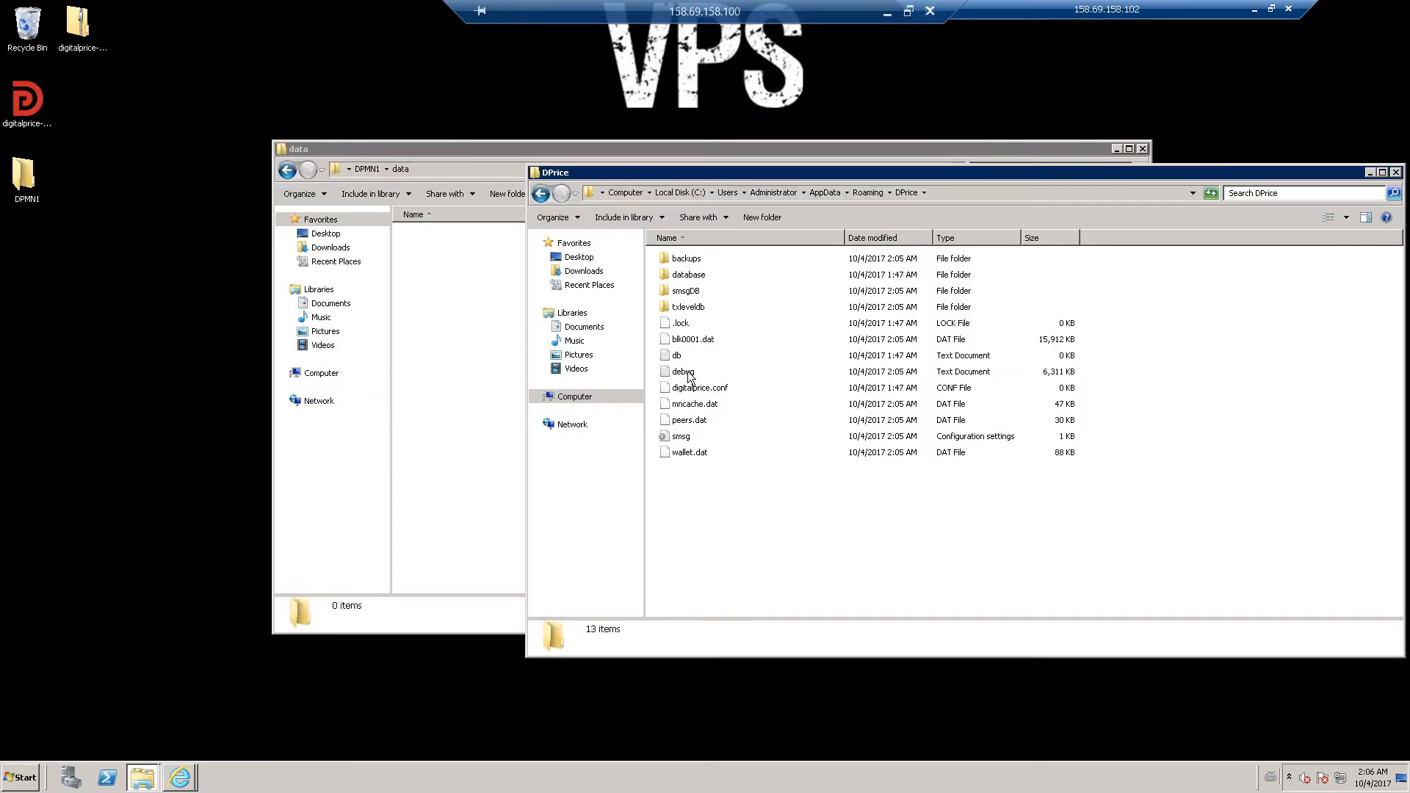
click(698, 345)
right_click(699, 347)
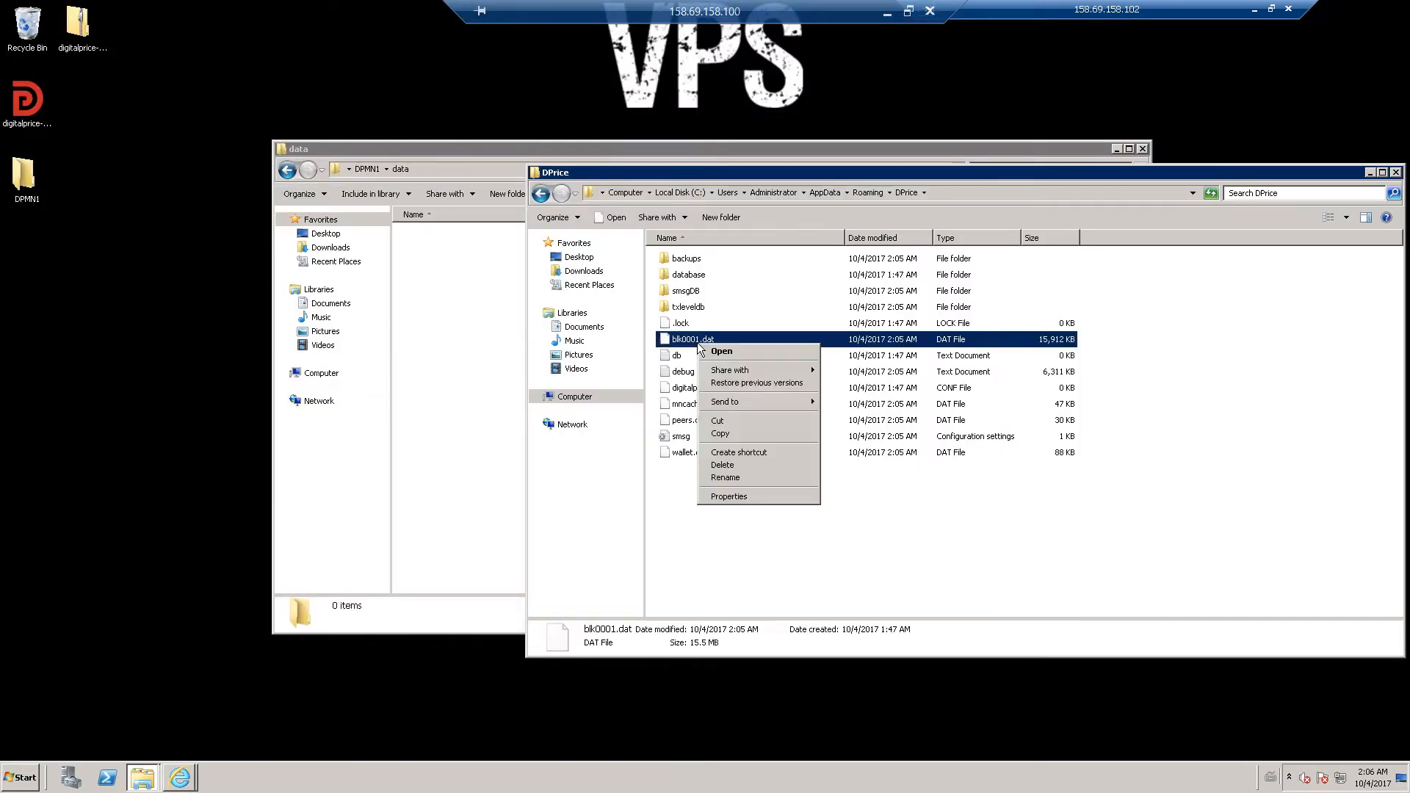
click(720, 434)
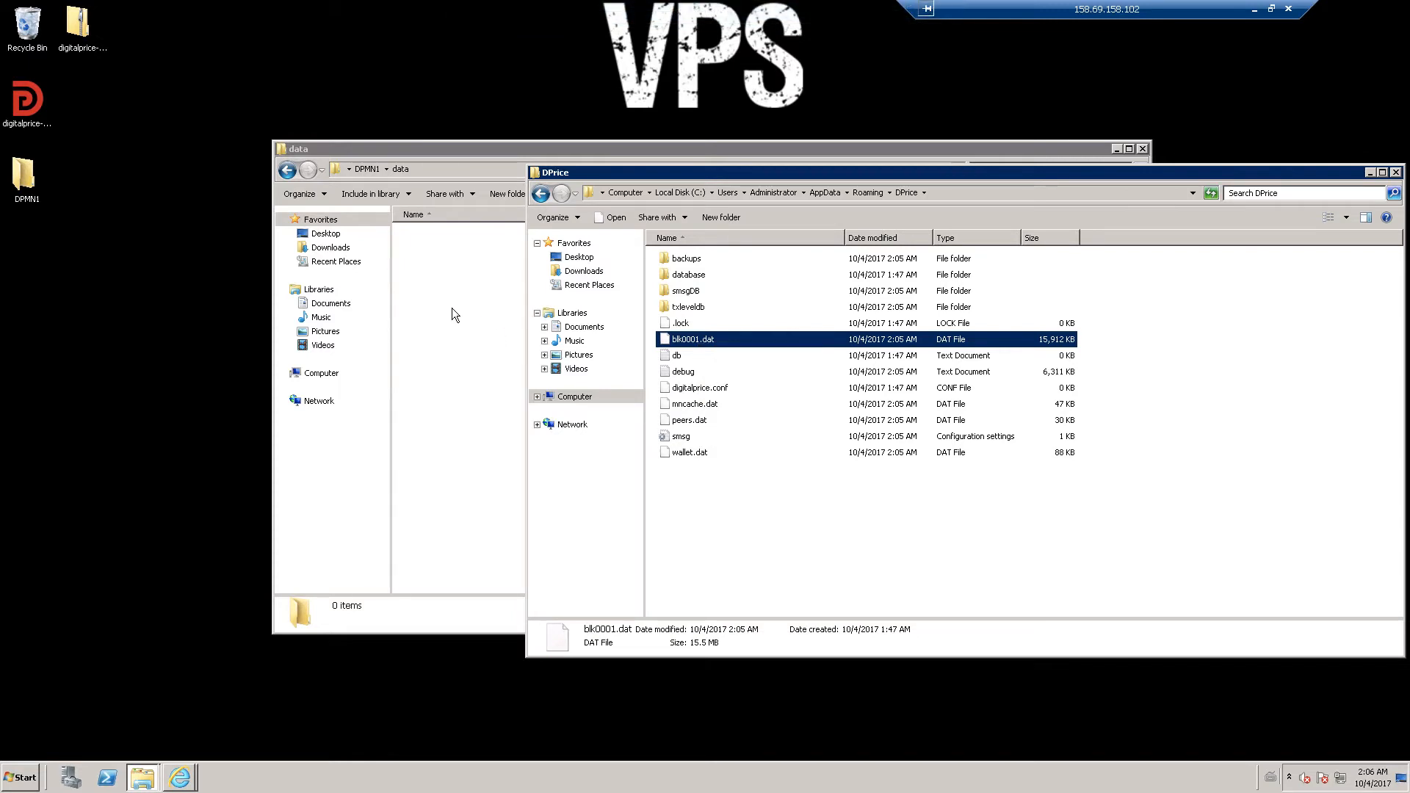
click(452, 307)
right_click(484, 321)
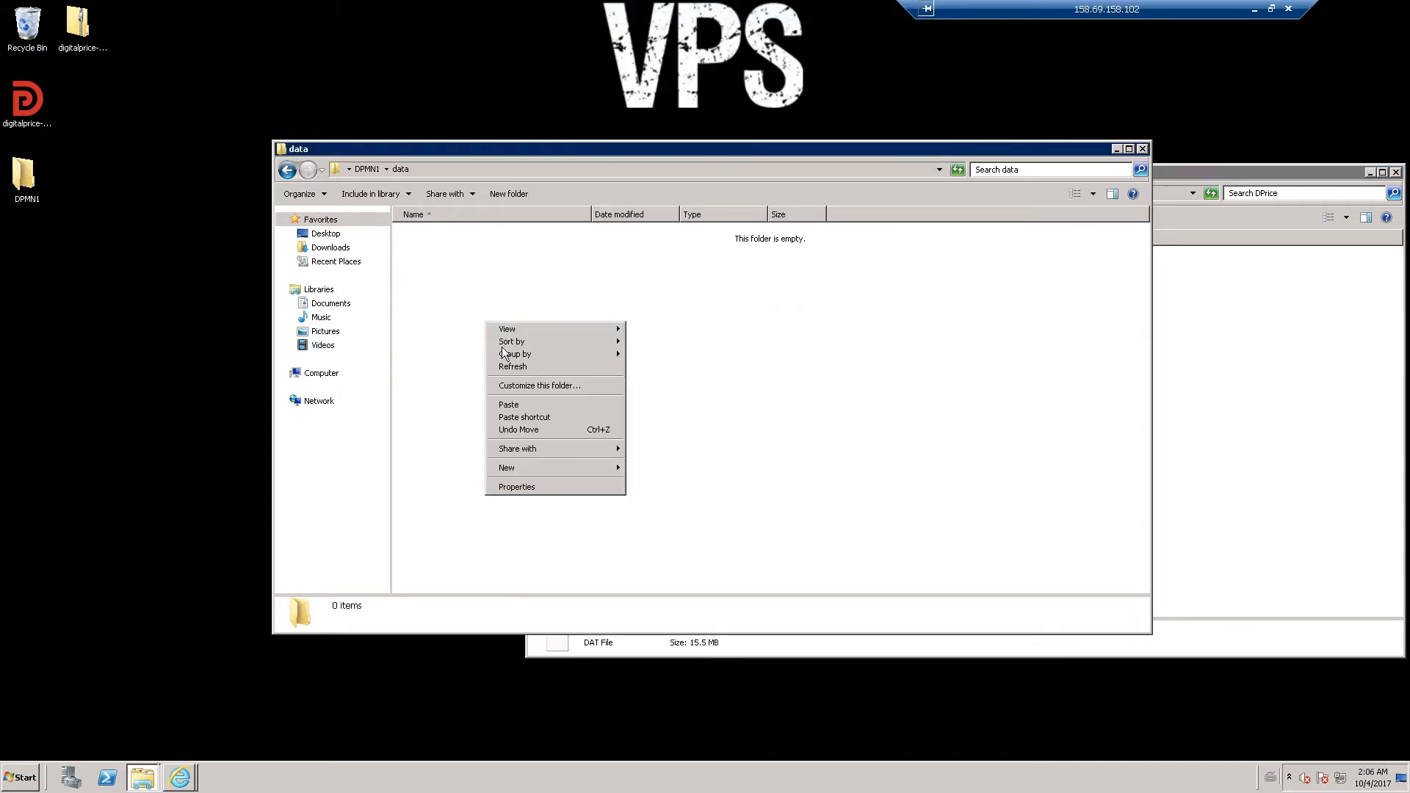
click(526, 403)
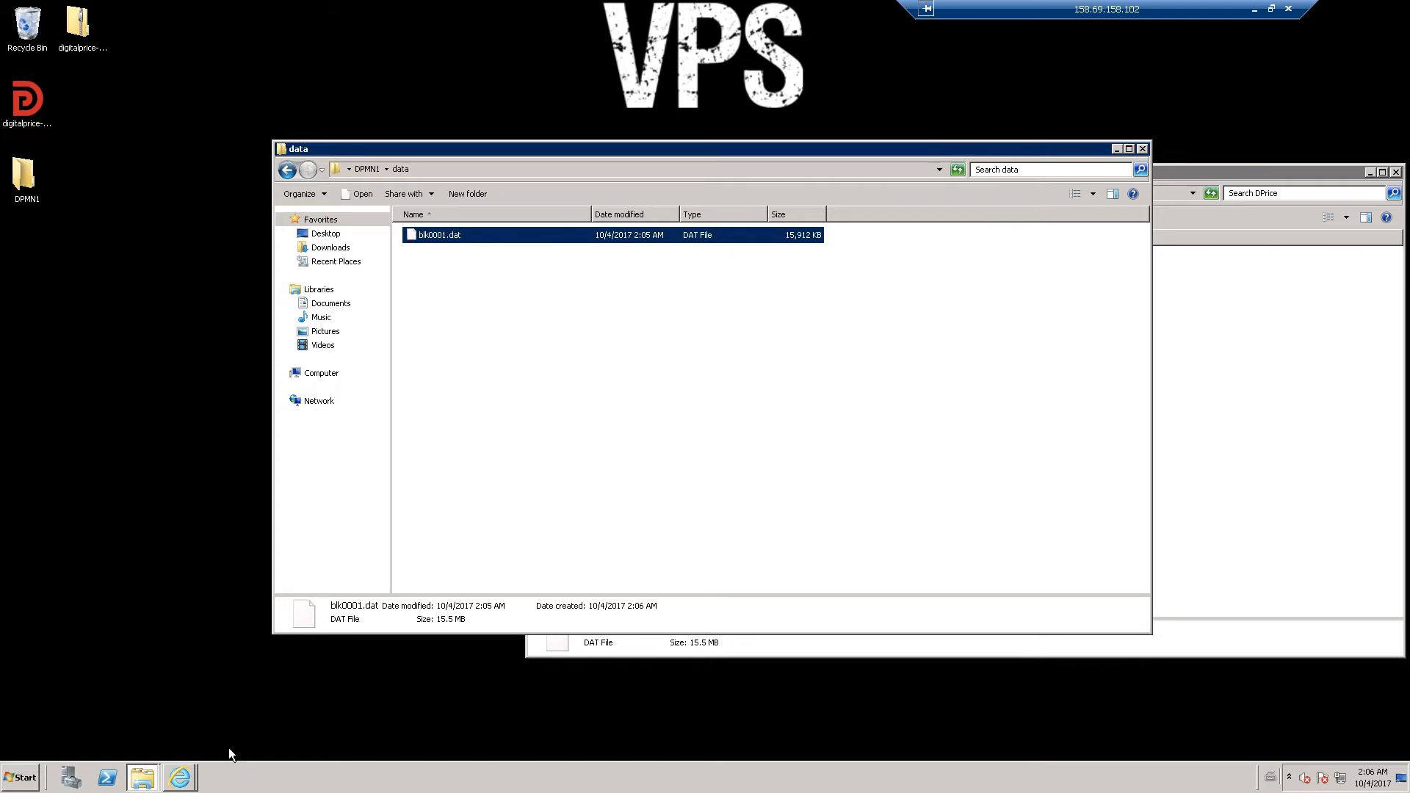
- After rechecking the guide, copy the txleveldb folder from DPrice into DPMN1's data folder
click(182, 777)
click(183, 747)
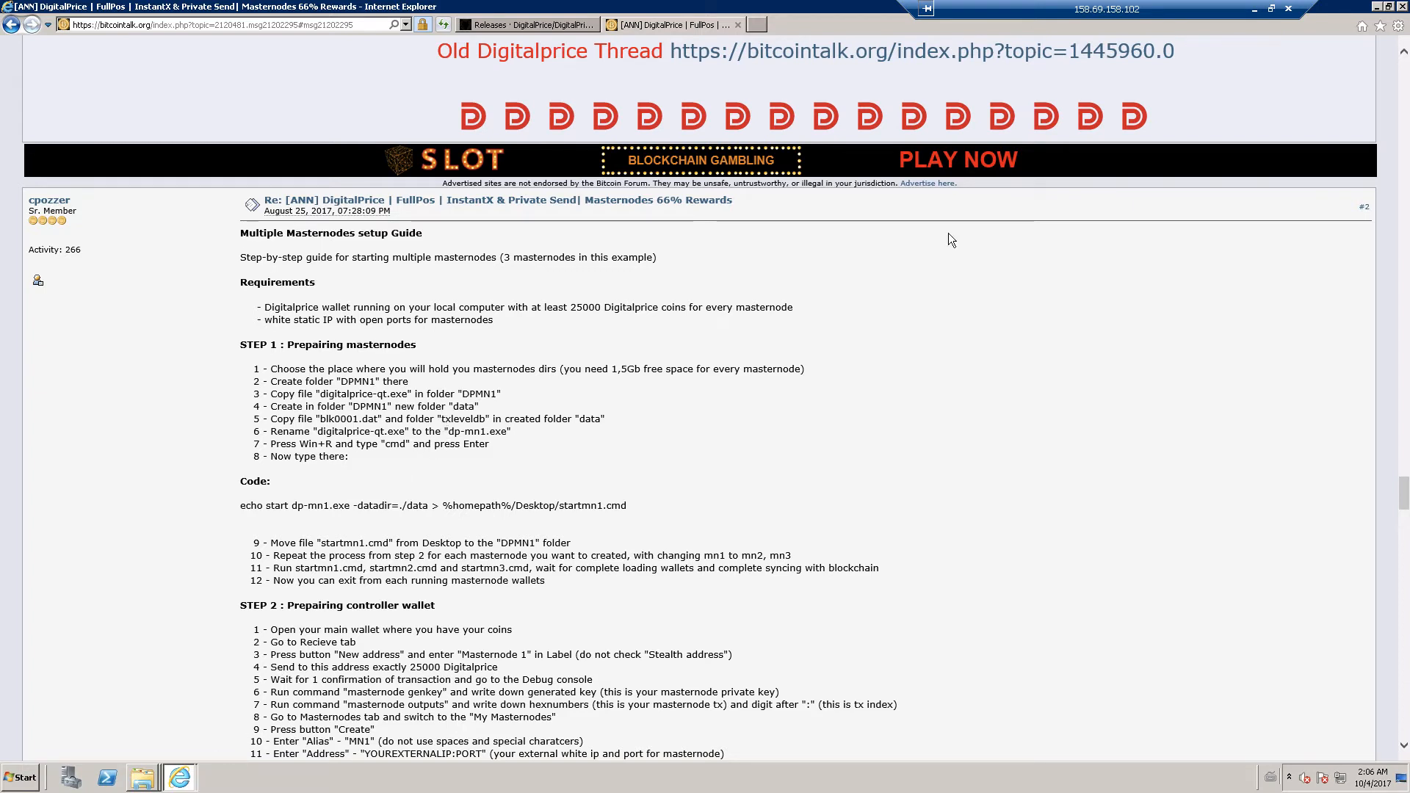
click(1373, 9)
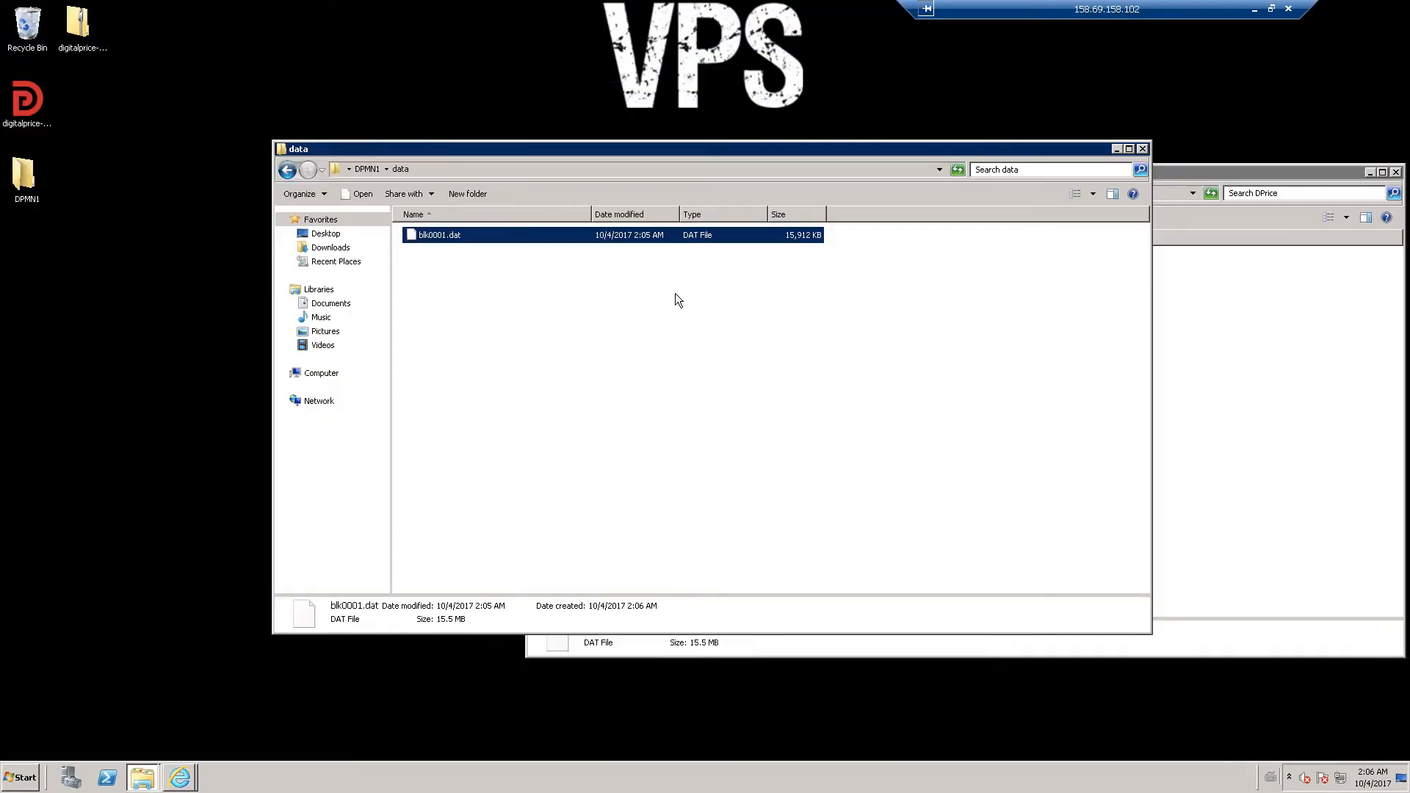
click(1200, 385)
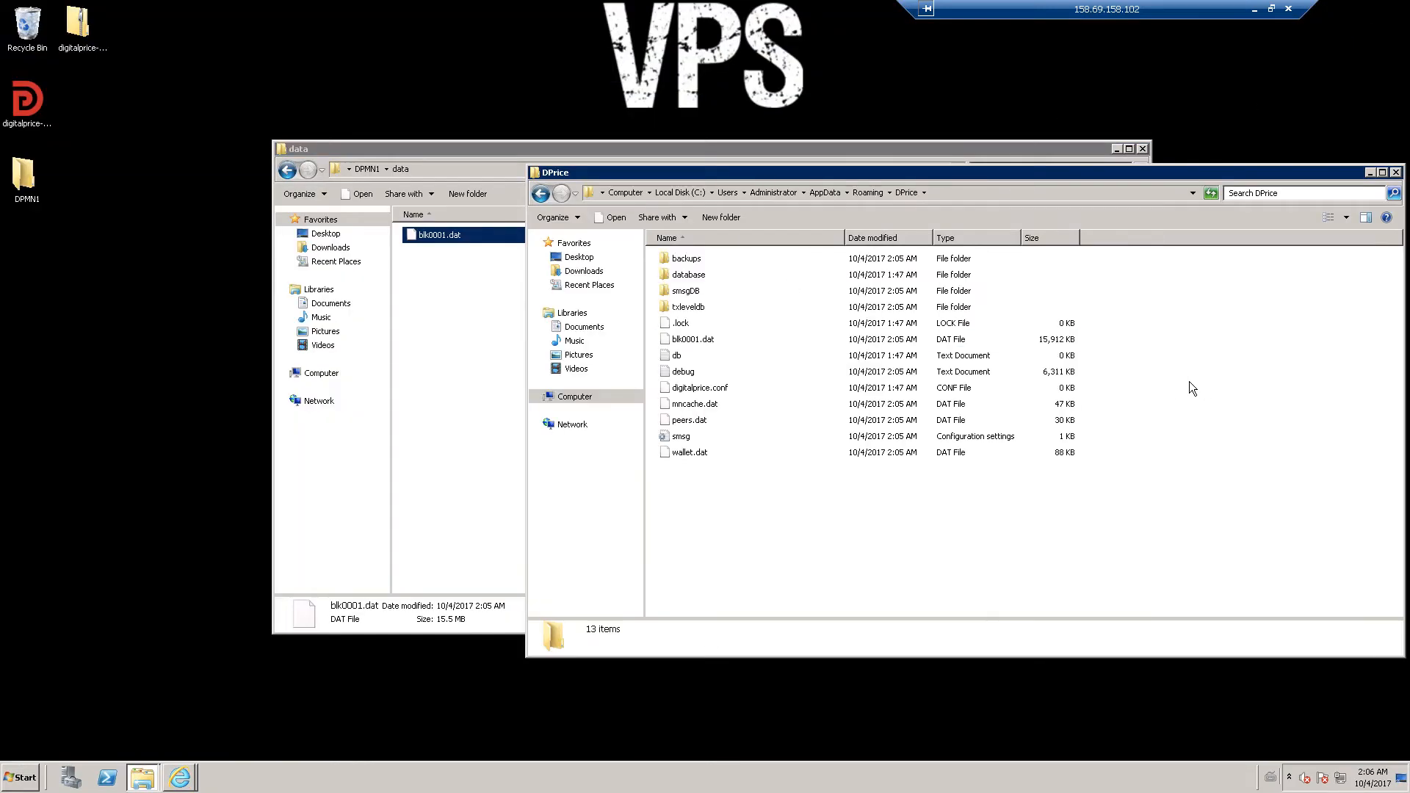
click(692, 308)
right_click(692, 307)
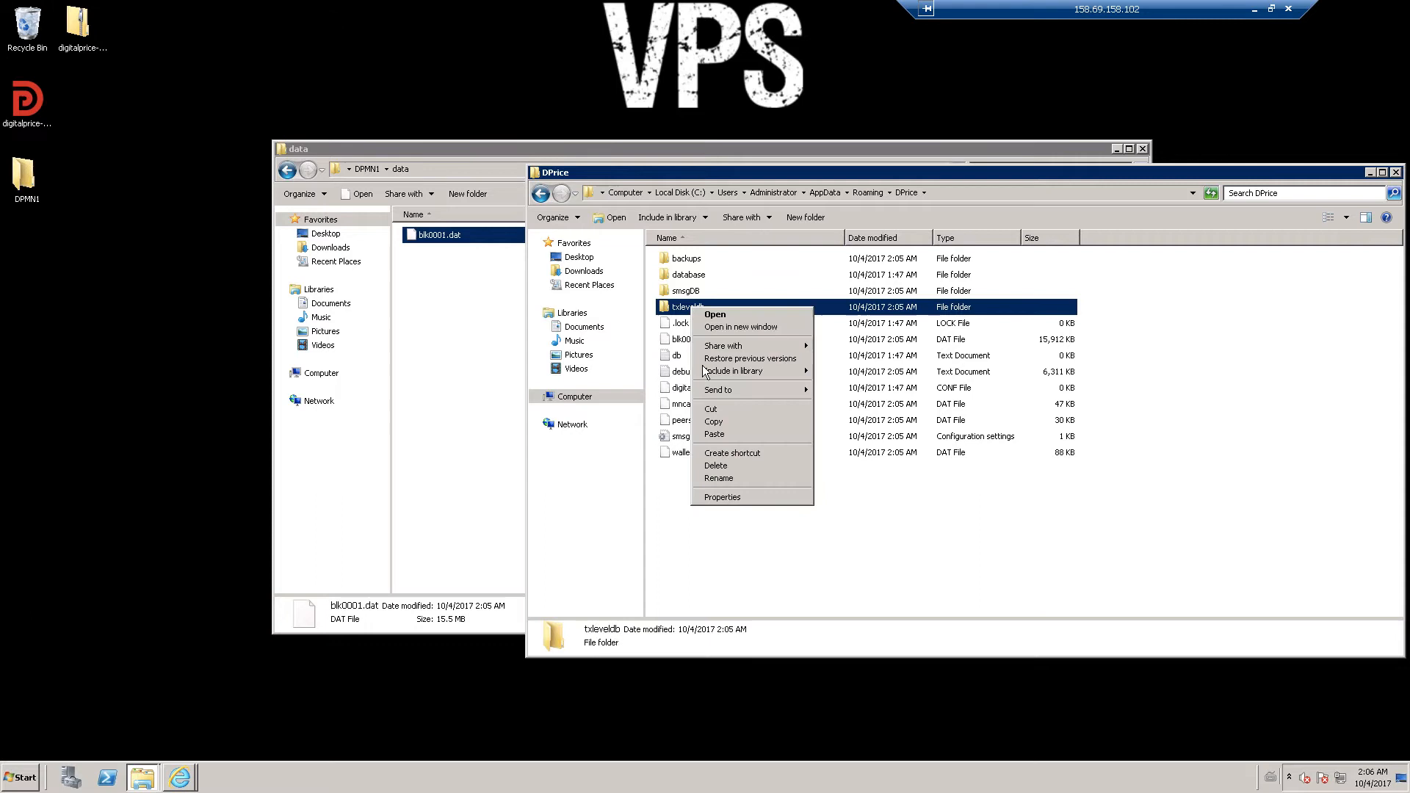
click(711, 422)
click(460, 308)
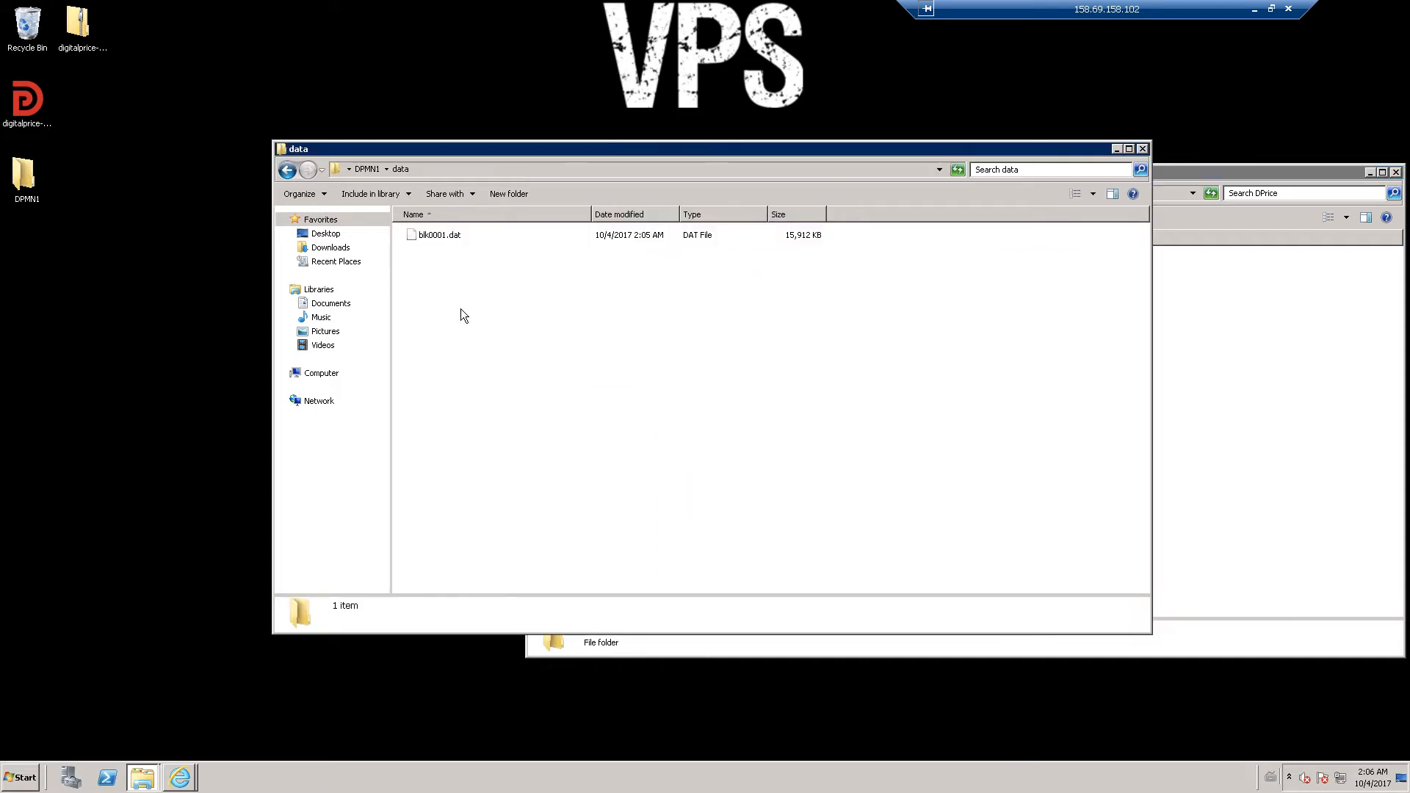
right_click(461, 309)
click(496, 389)
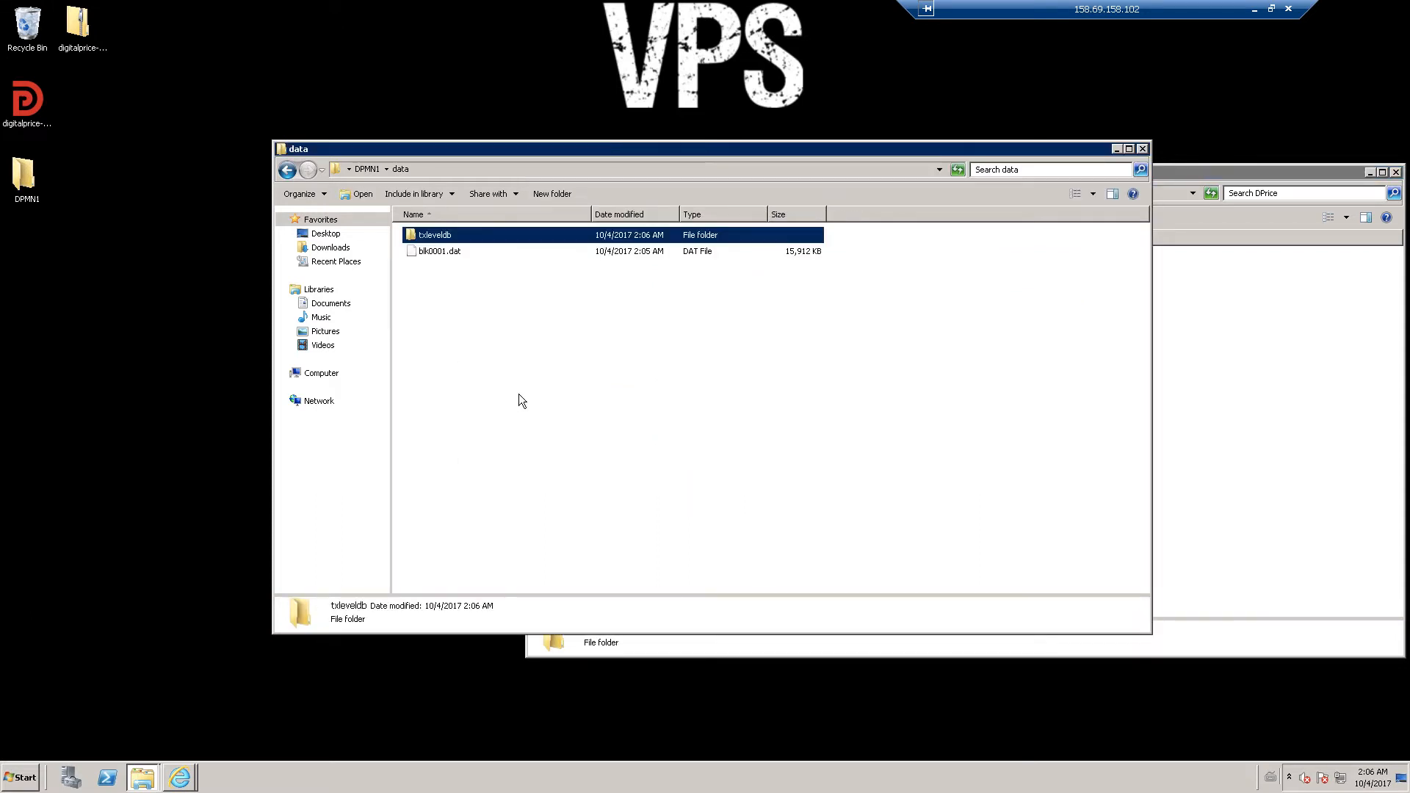
- Close the DPrice folder window and go back up to the DPMN1 folder
click(1265, 320)
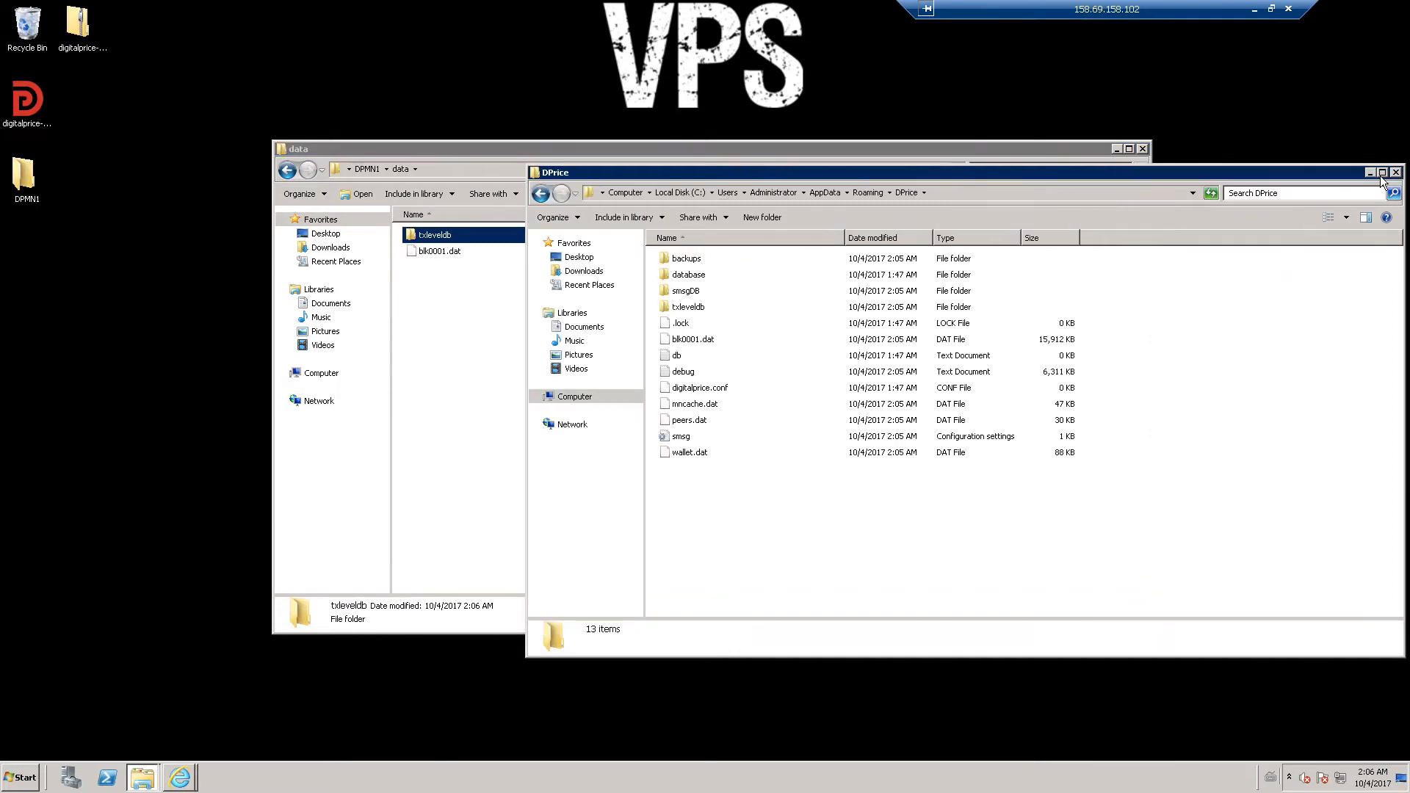
click(773, 193)
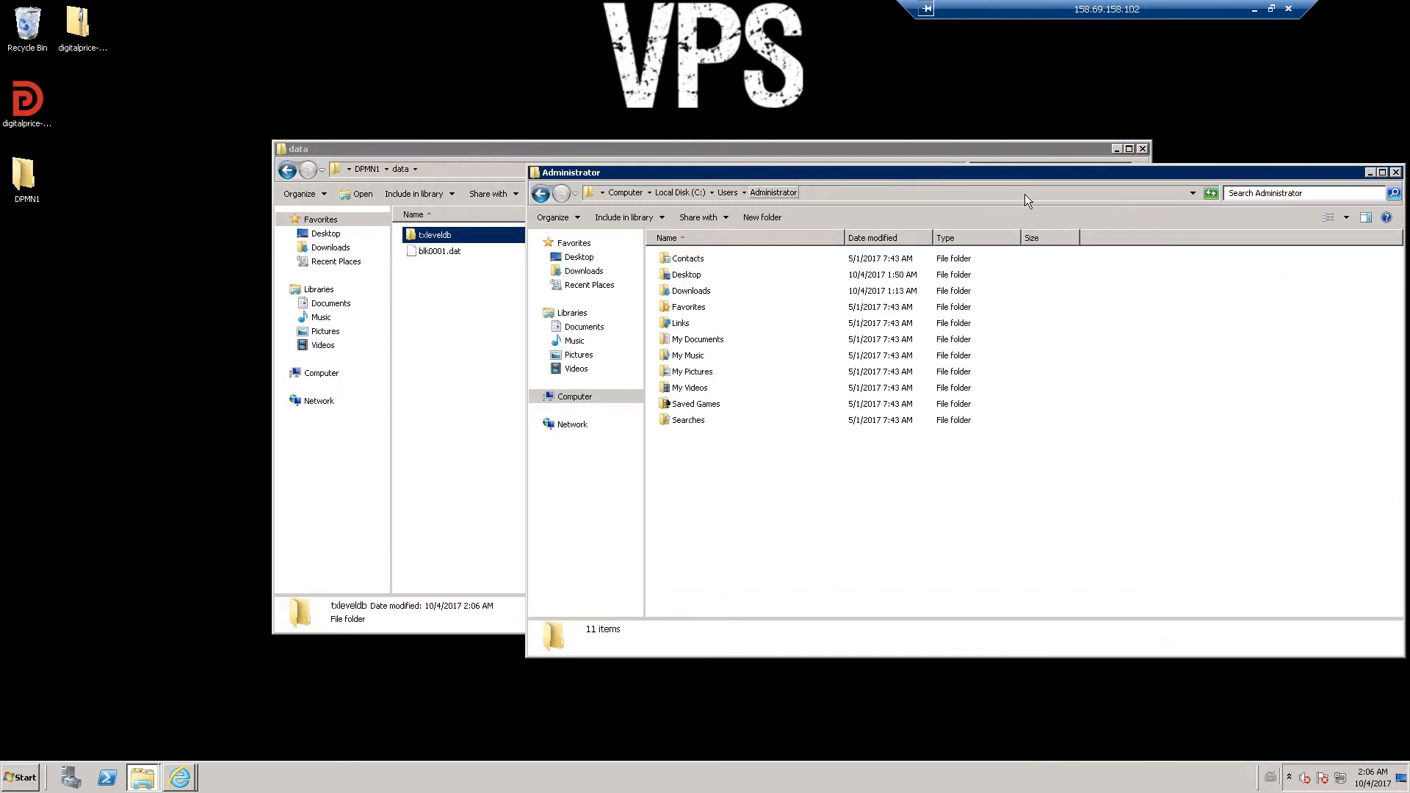
click(540, 193)
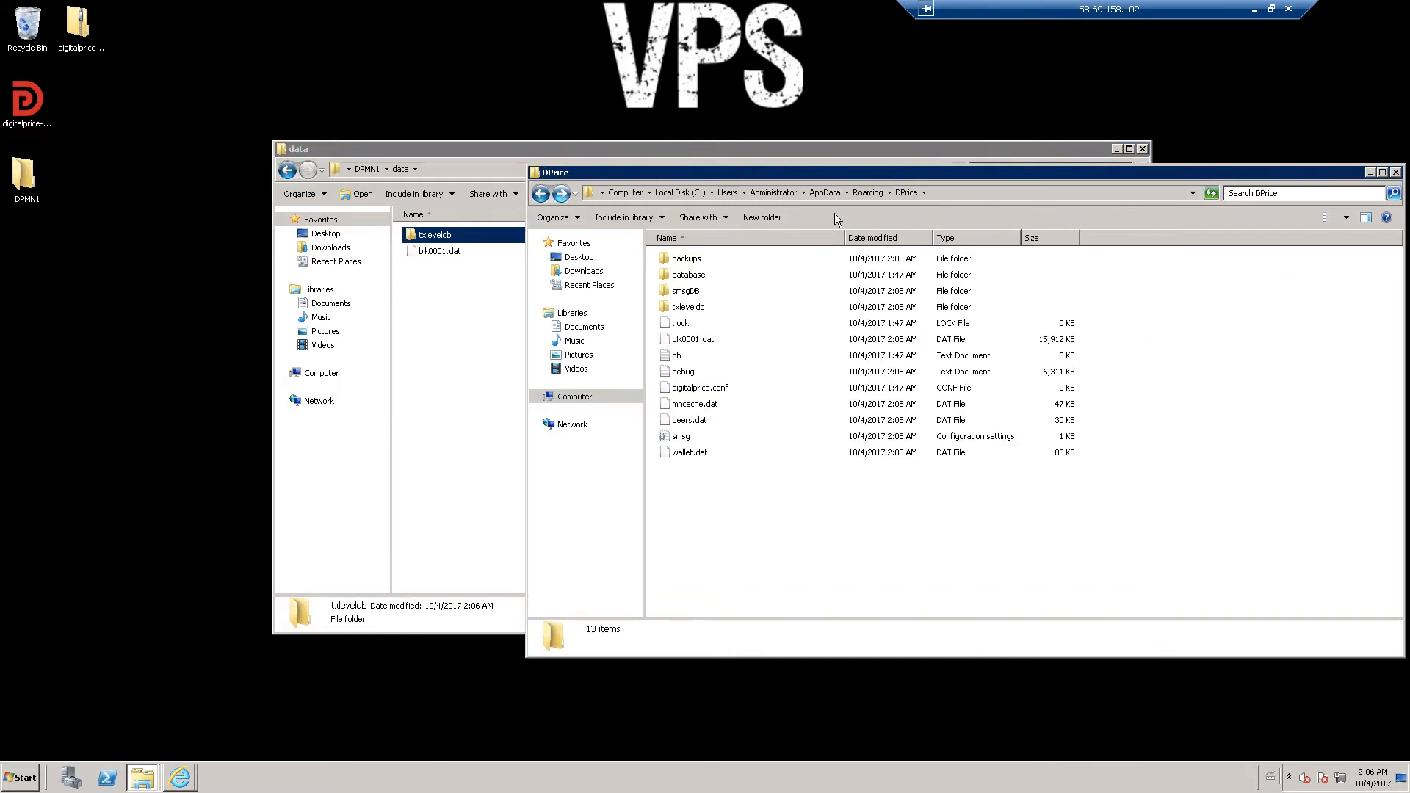
click(1397, 174)
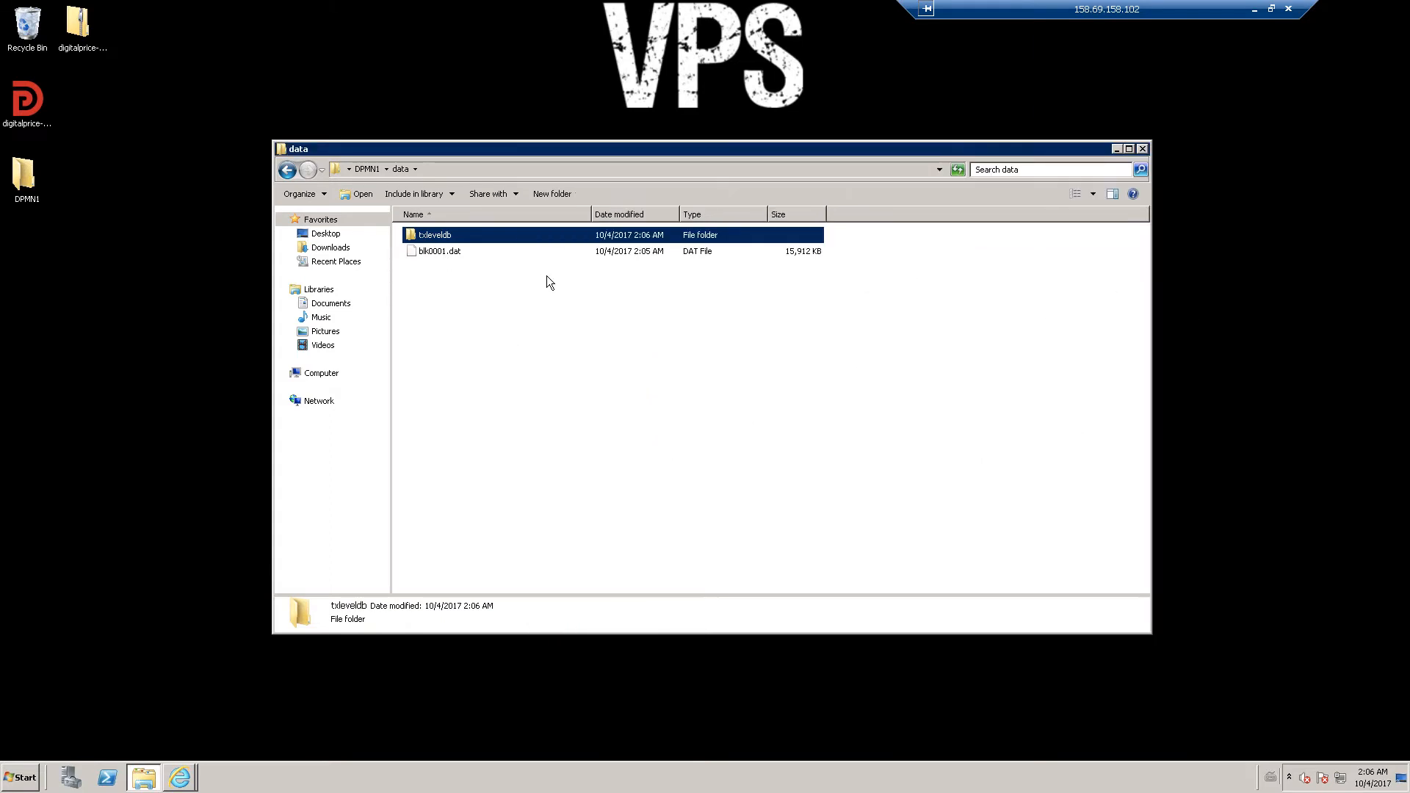
click(287, 170)
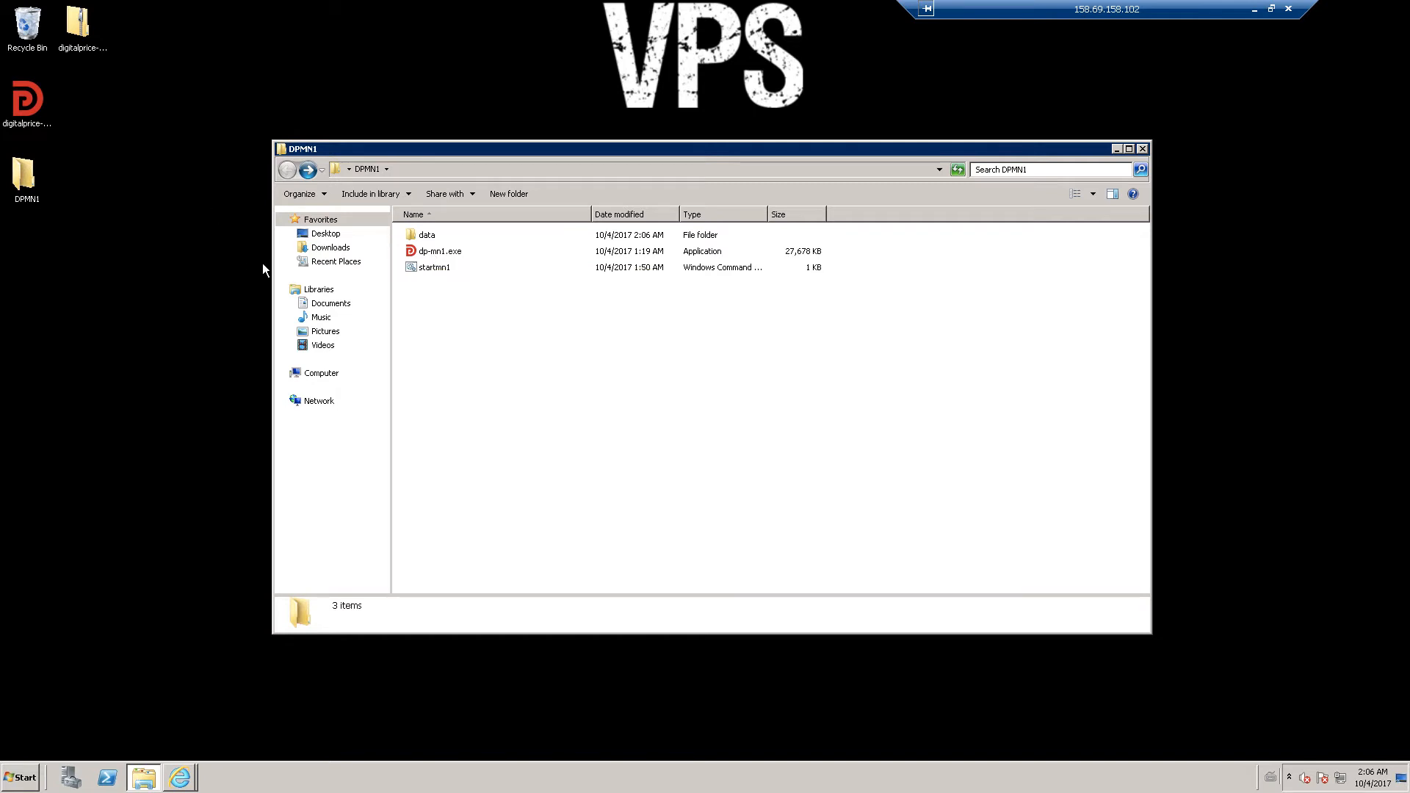
click(30, 107)
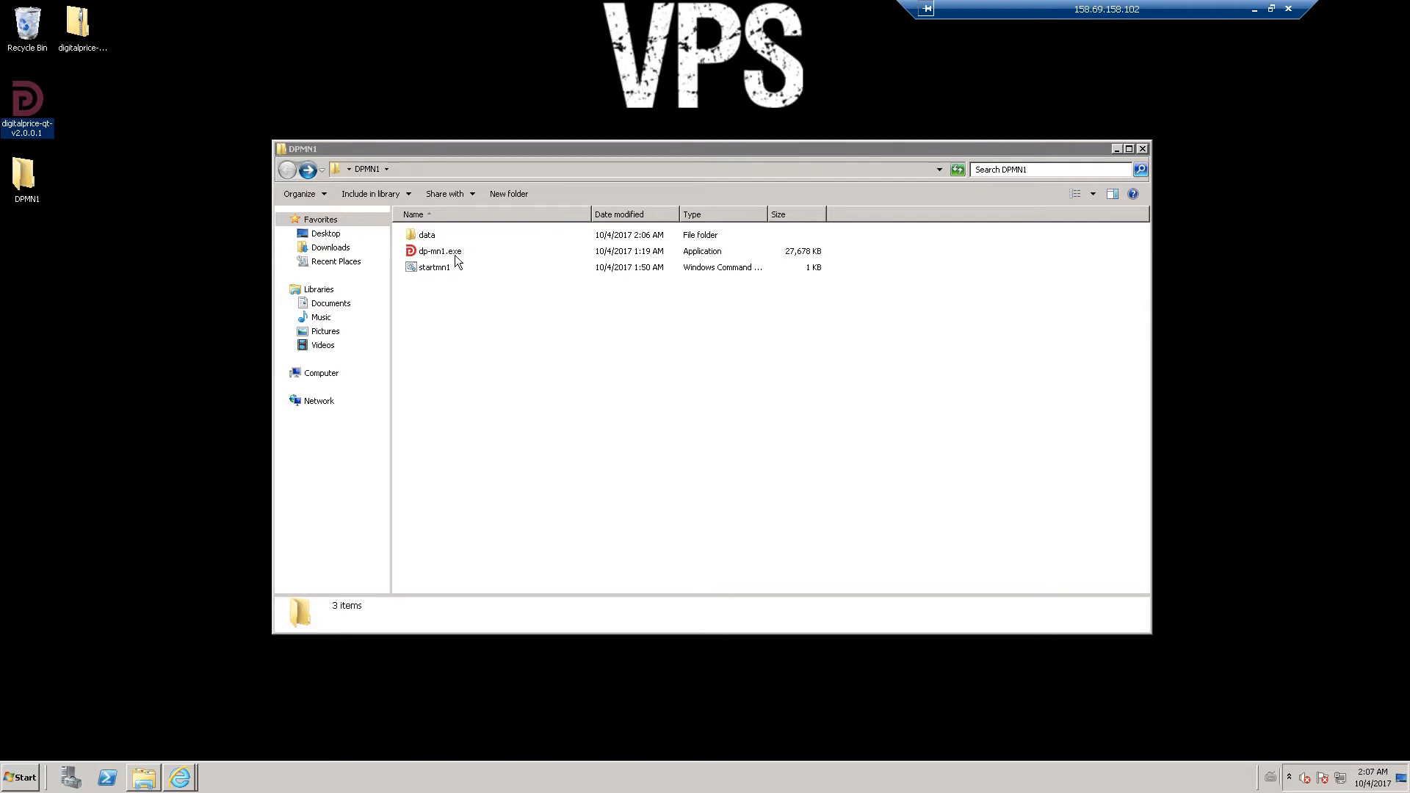
right_click(19, 99)
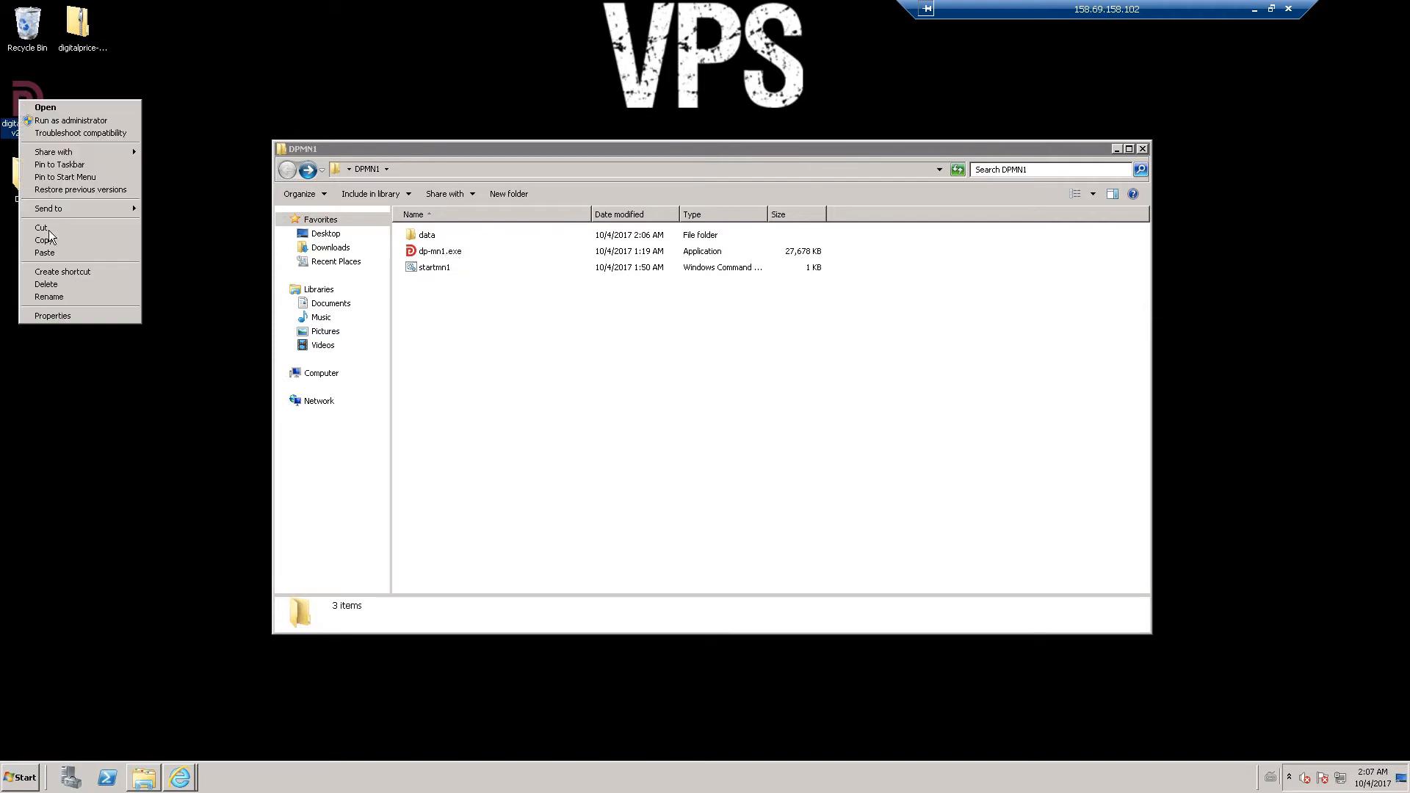
click(59, 294)
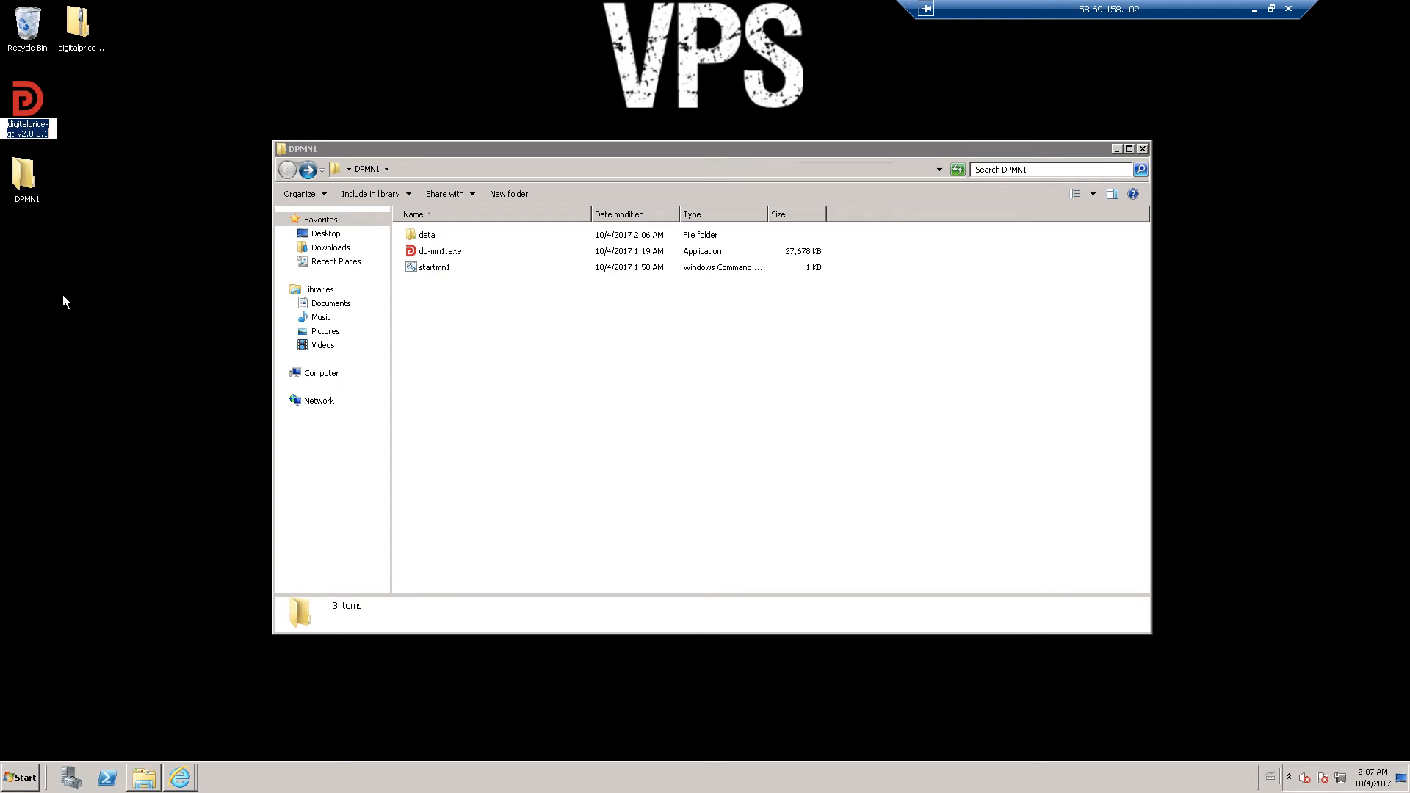
text(h)
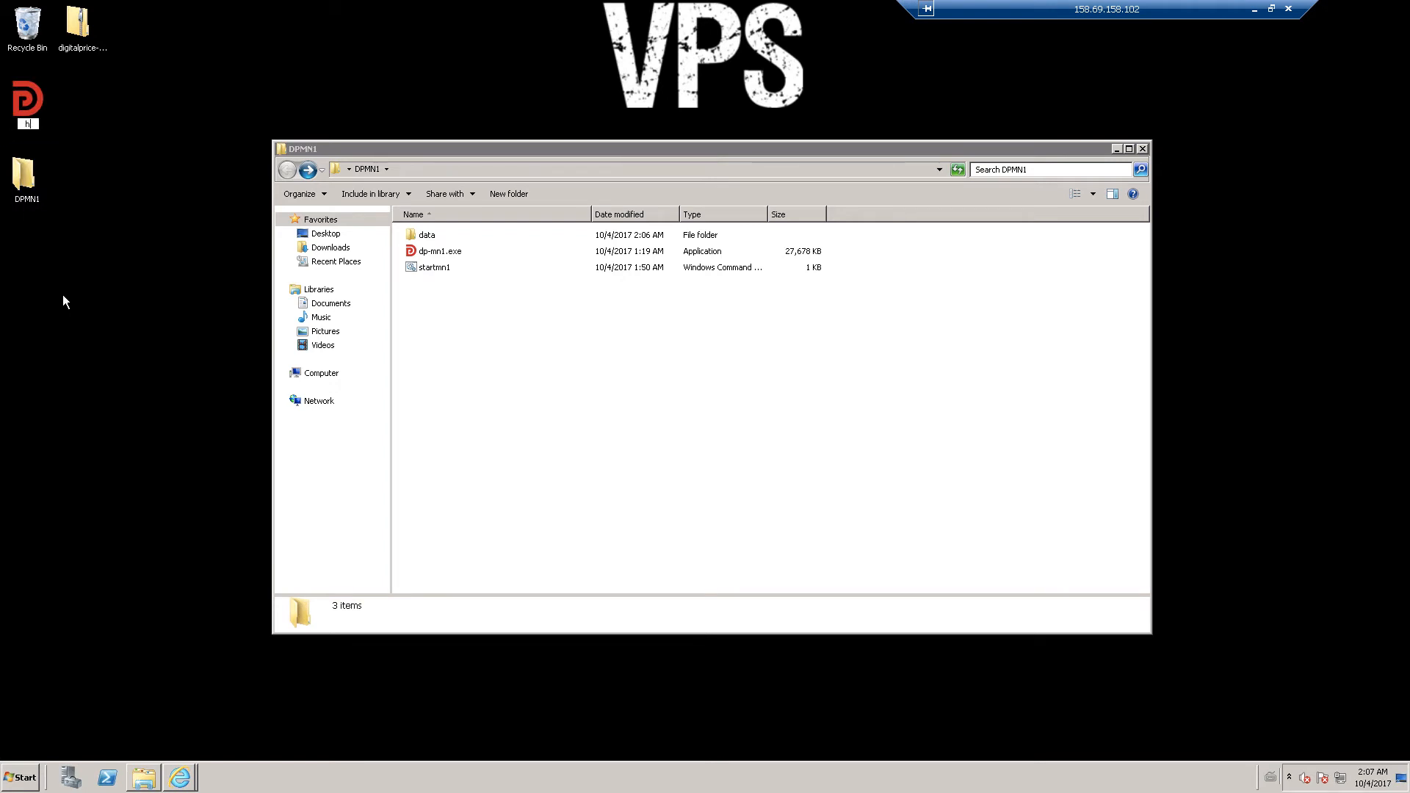
key(BackSpace)
key(Escape)
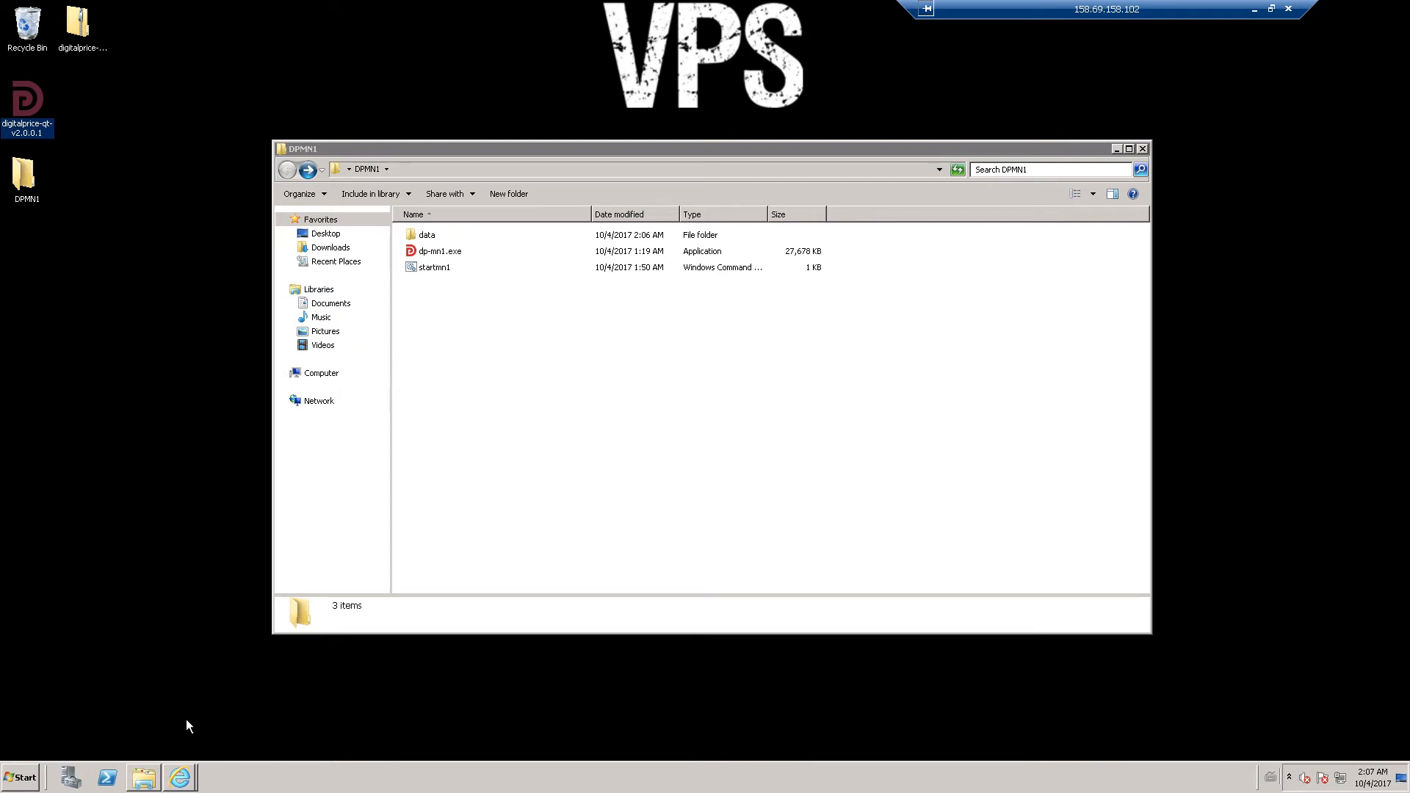
- Copy the echo command line from the masternode setup guide
click(176, 783)
click(215, 746)
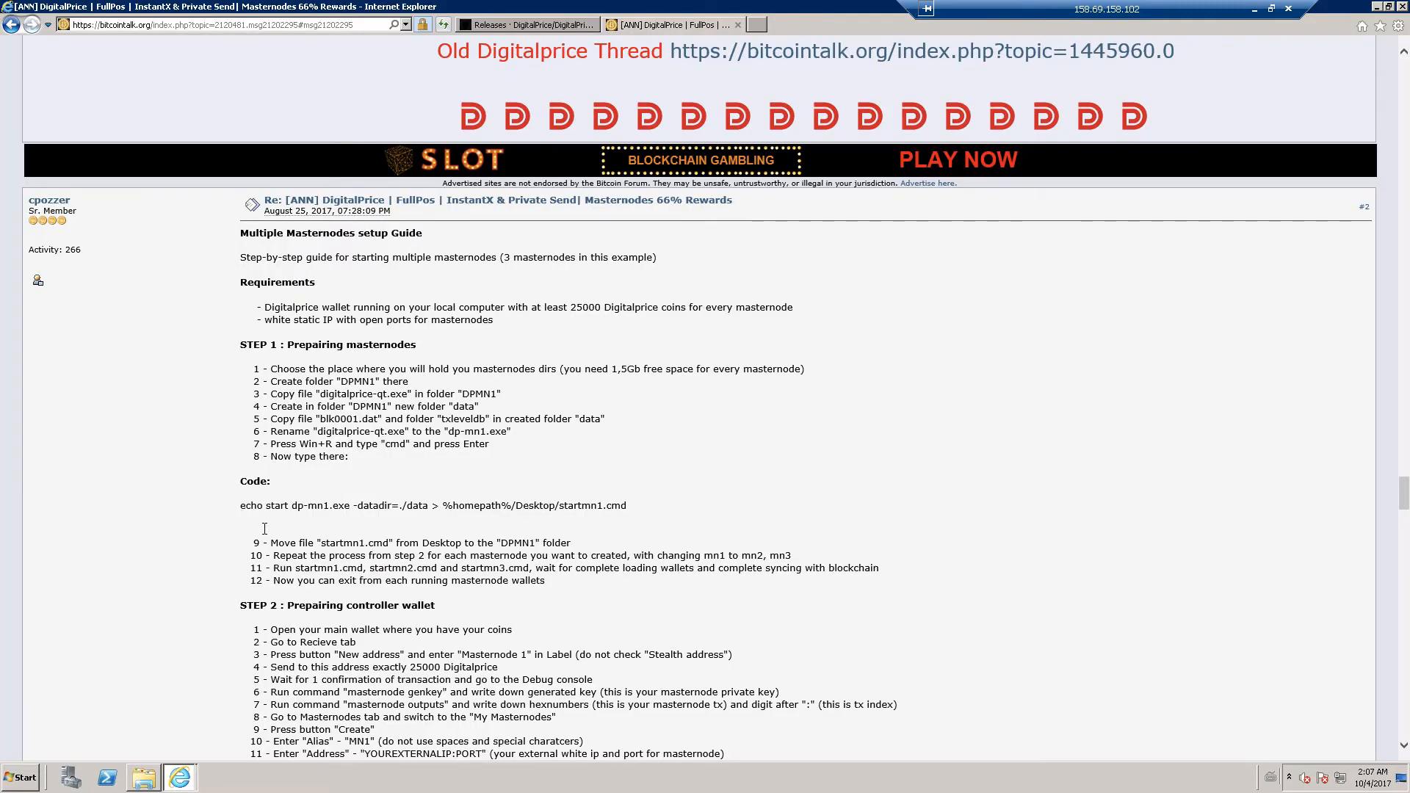
triple_click(627, 504)
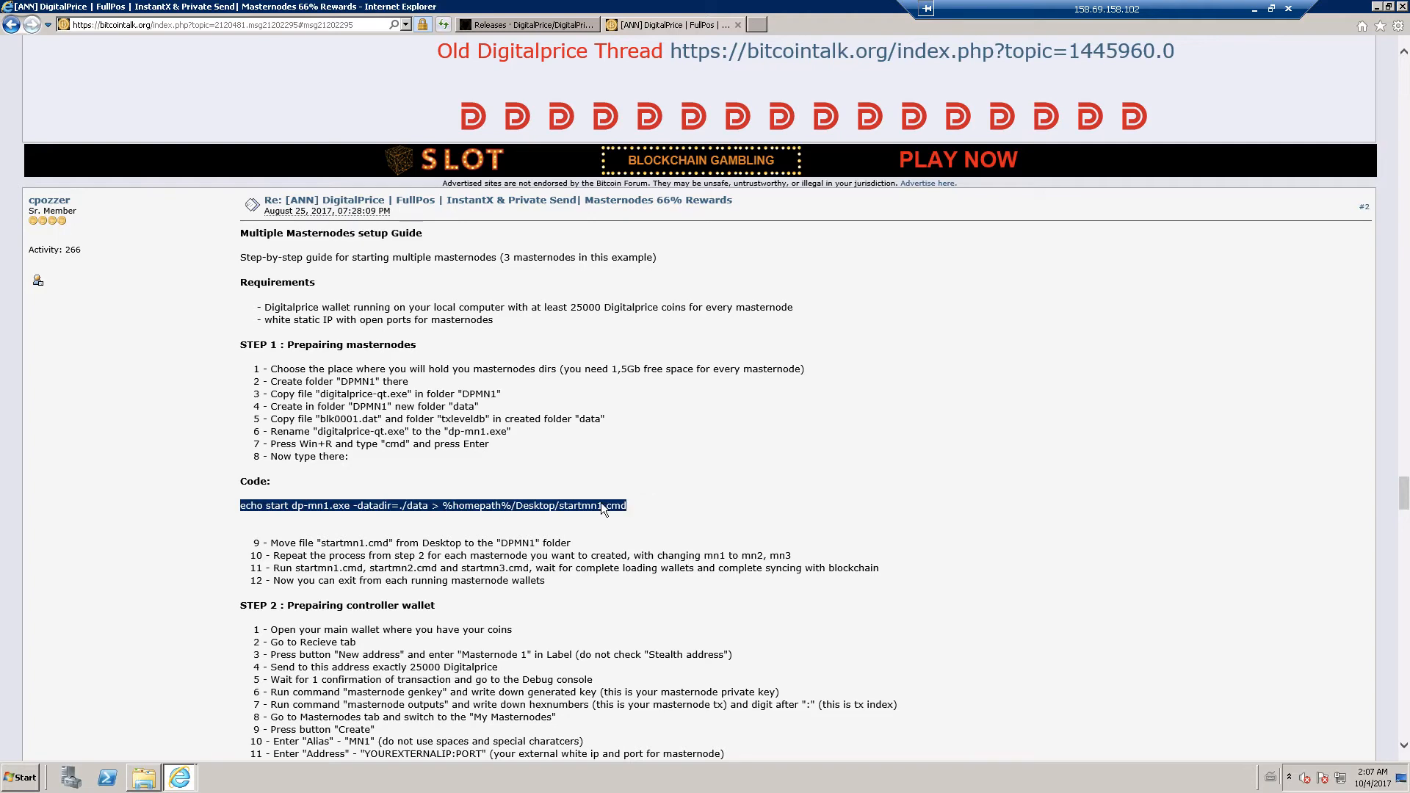
right_click(601, 504)
click(632, 514)
- Paste and run the echo command in Command Prompt to create startmn1.cmd
click(1378, 7)
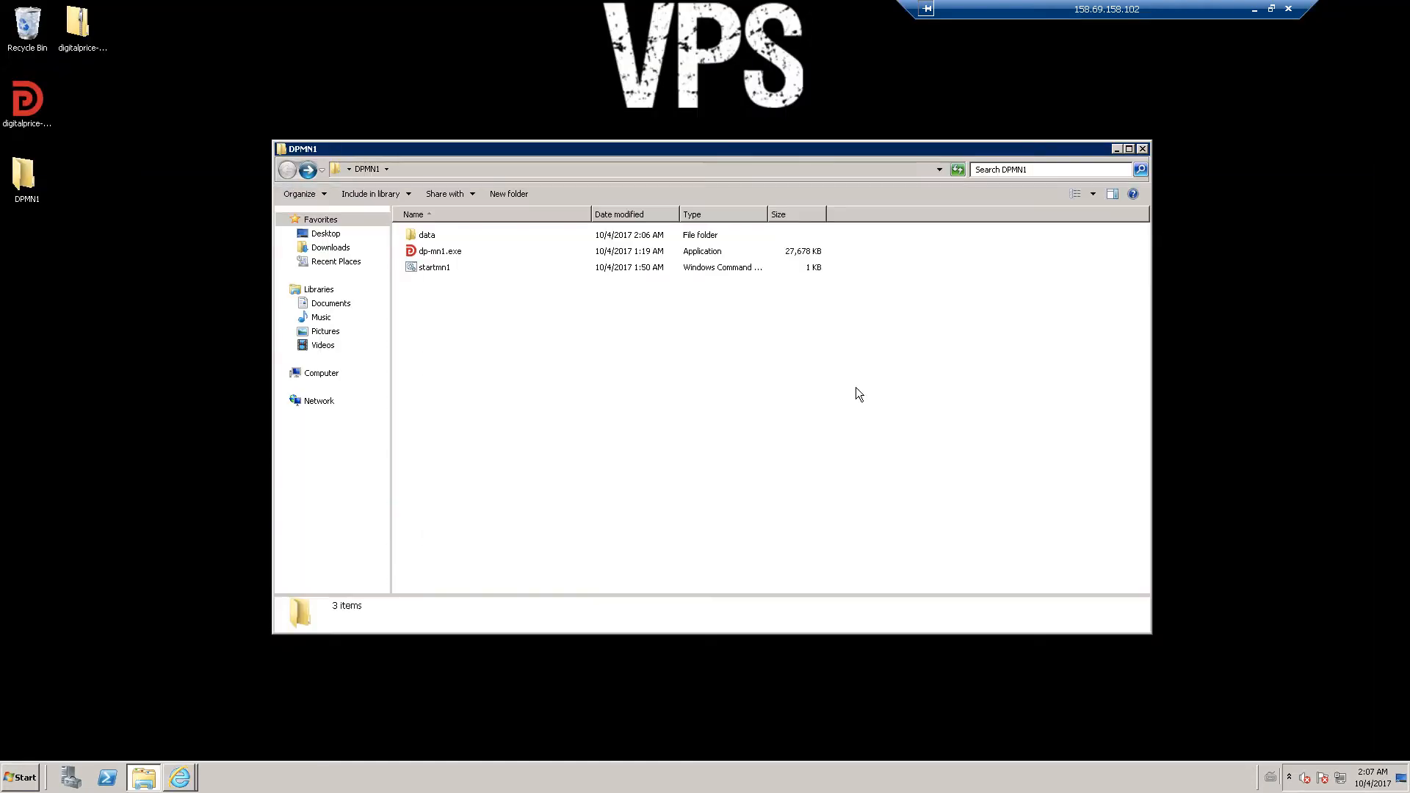
click(38, 783)
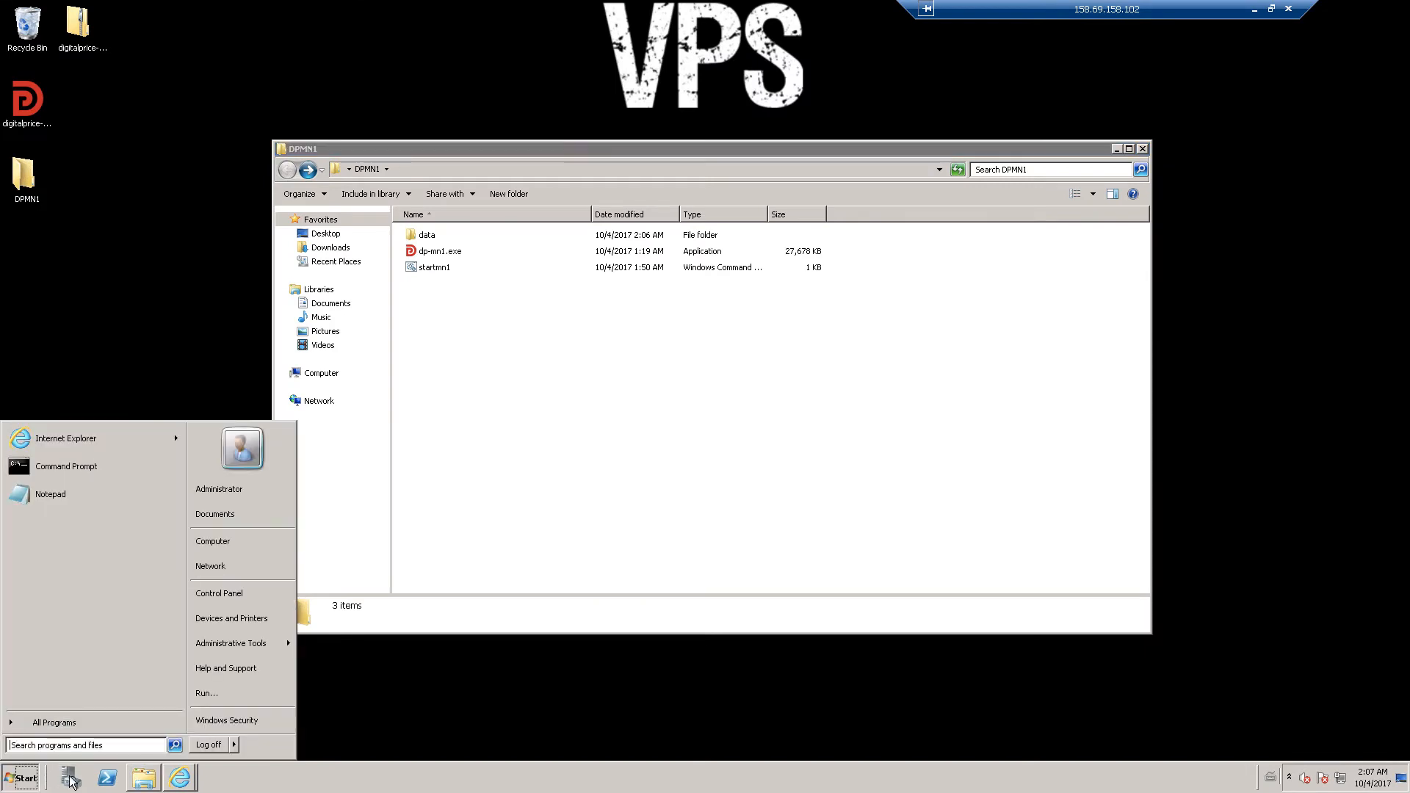
text(cmd)
key(Return)
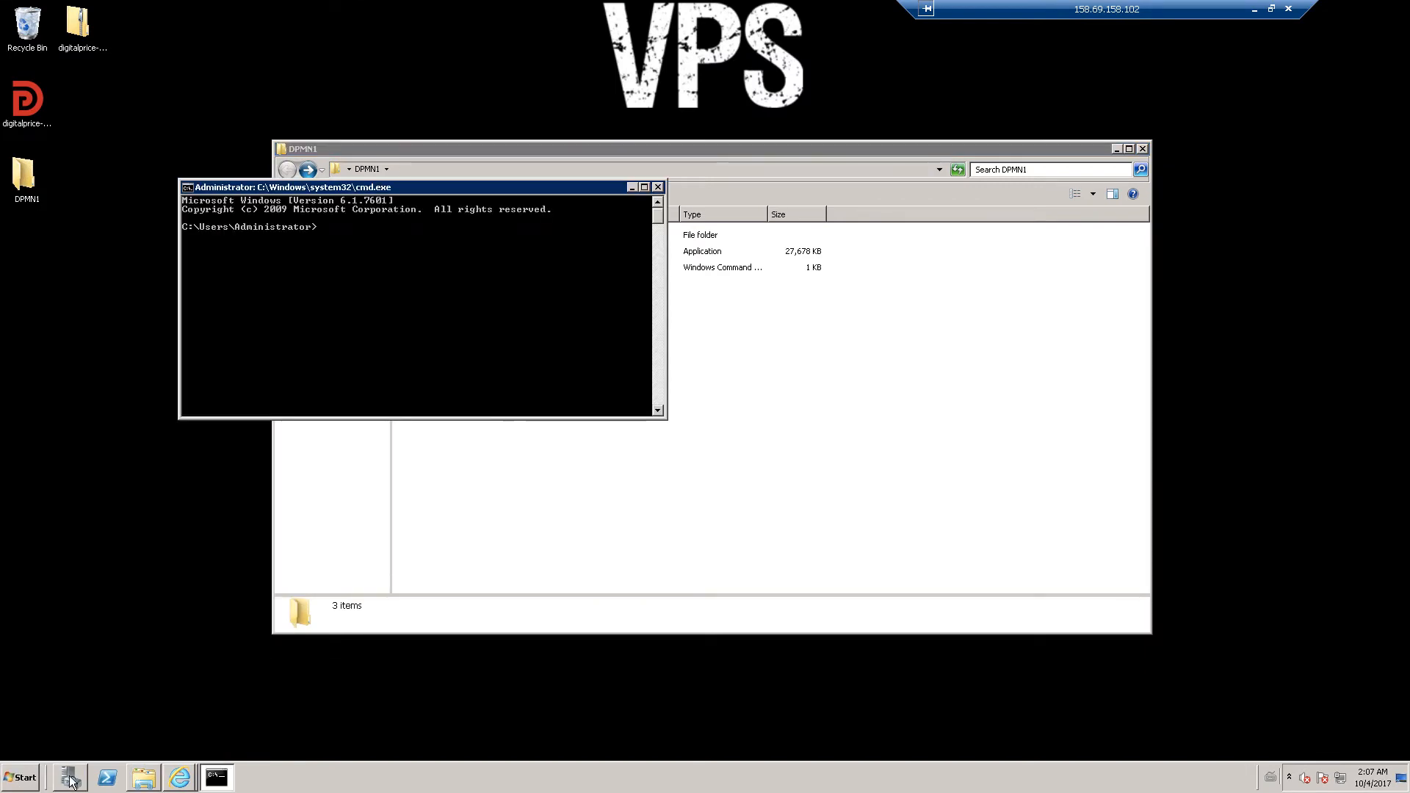
right_click(386, 273)
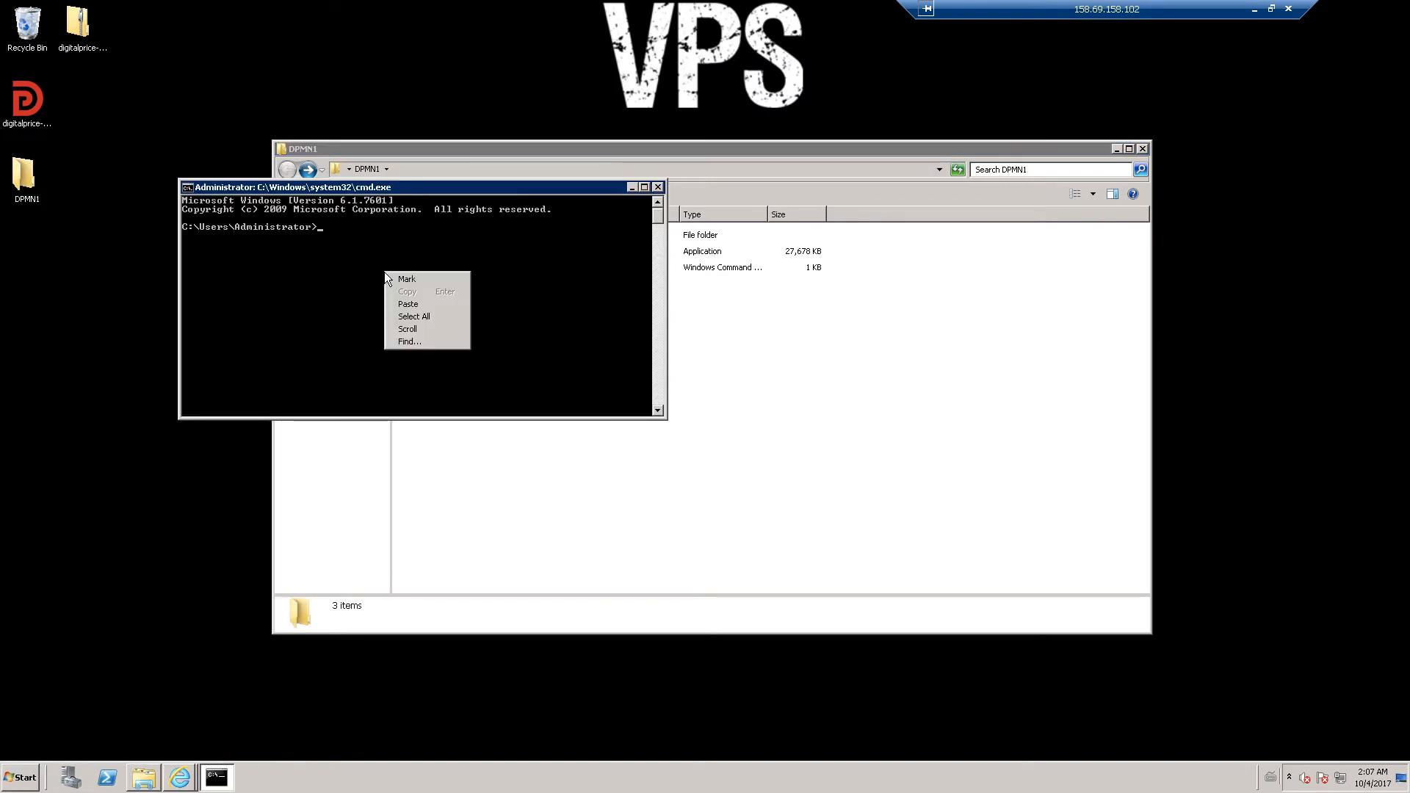
click(398, 302)
key(Return)
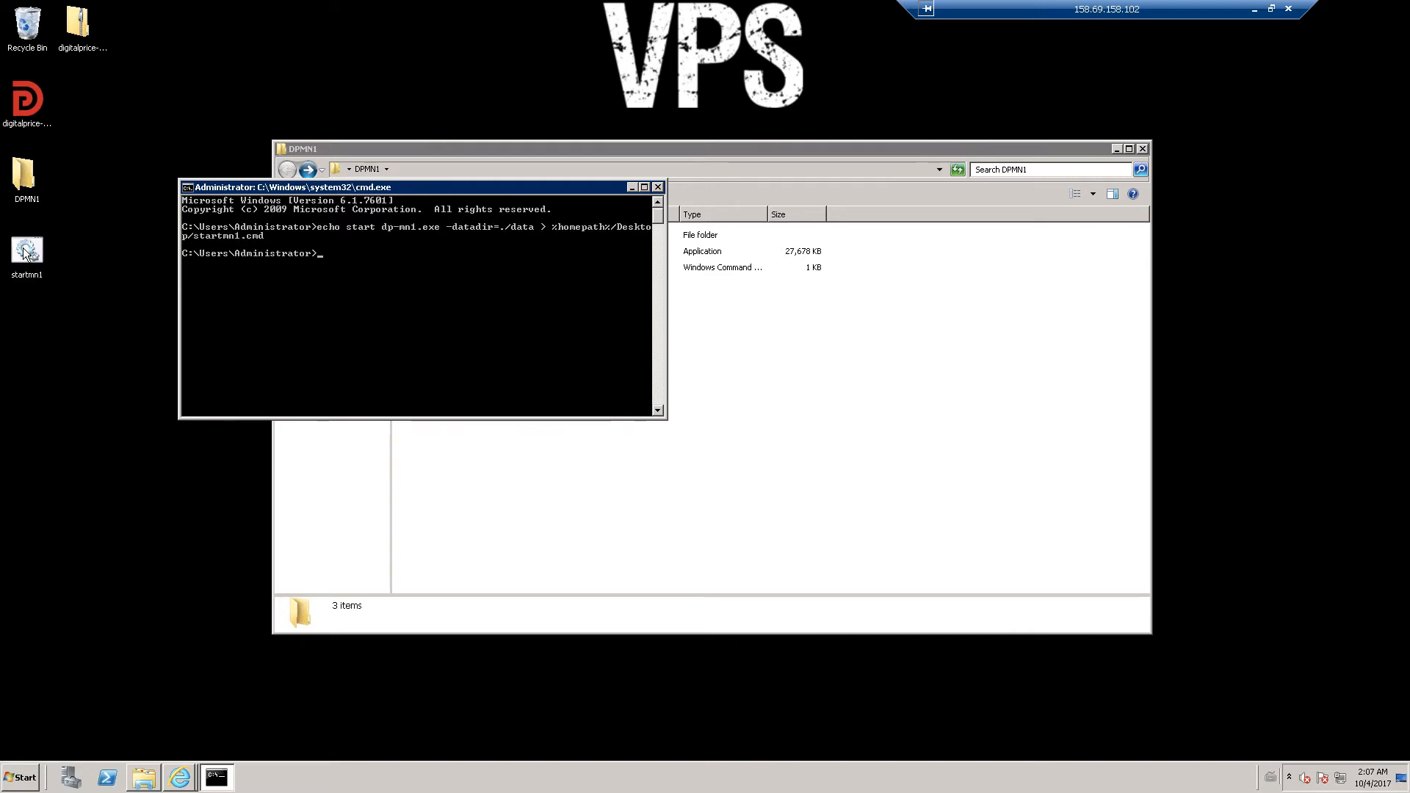
click(658, 187)
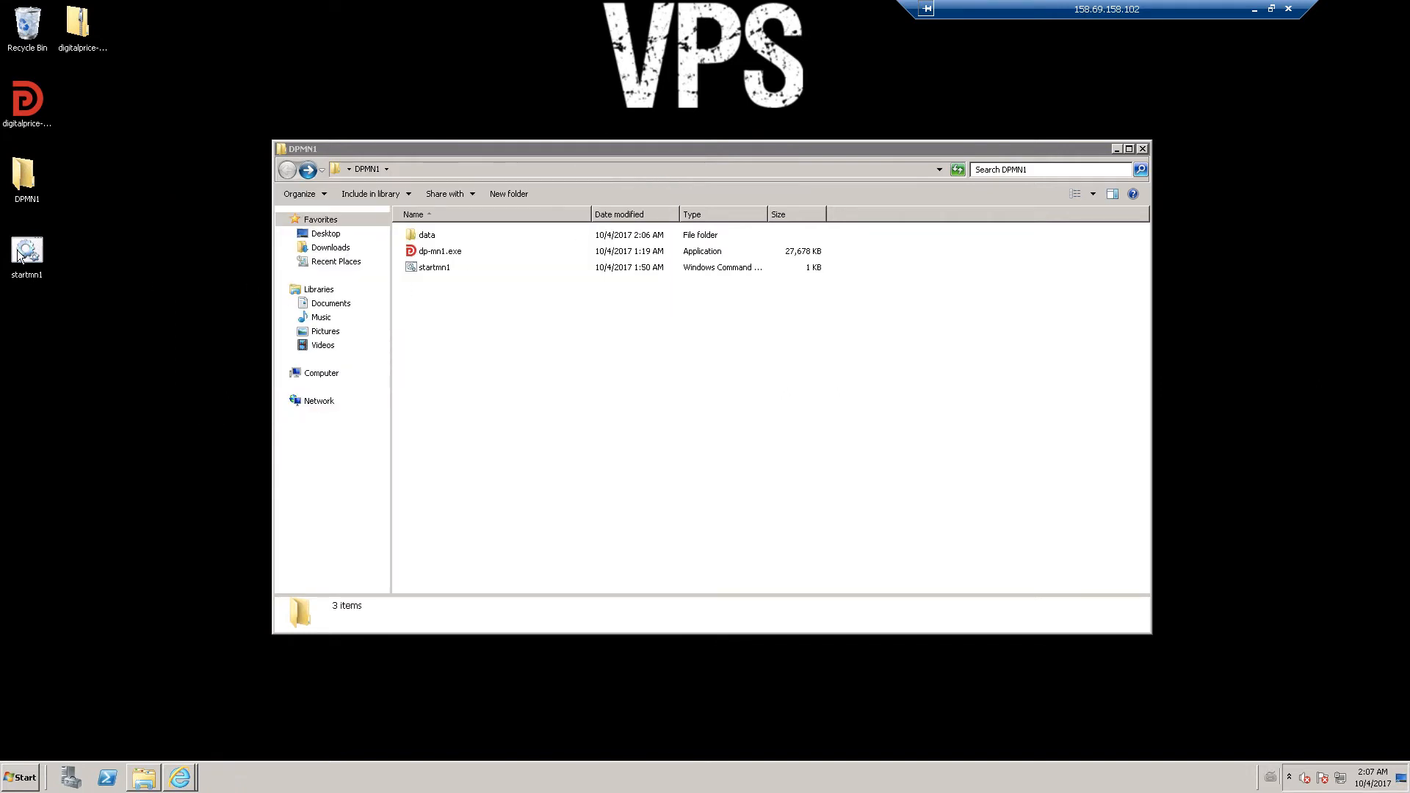
- Delete the startmn1 copy from the desktop, keeping the one in DPMN1
click(557, 358)
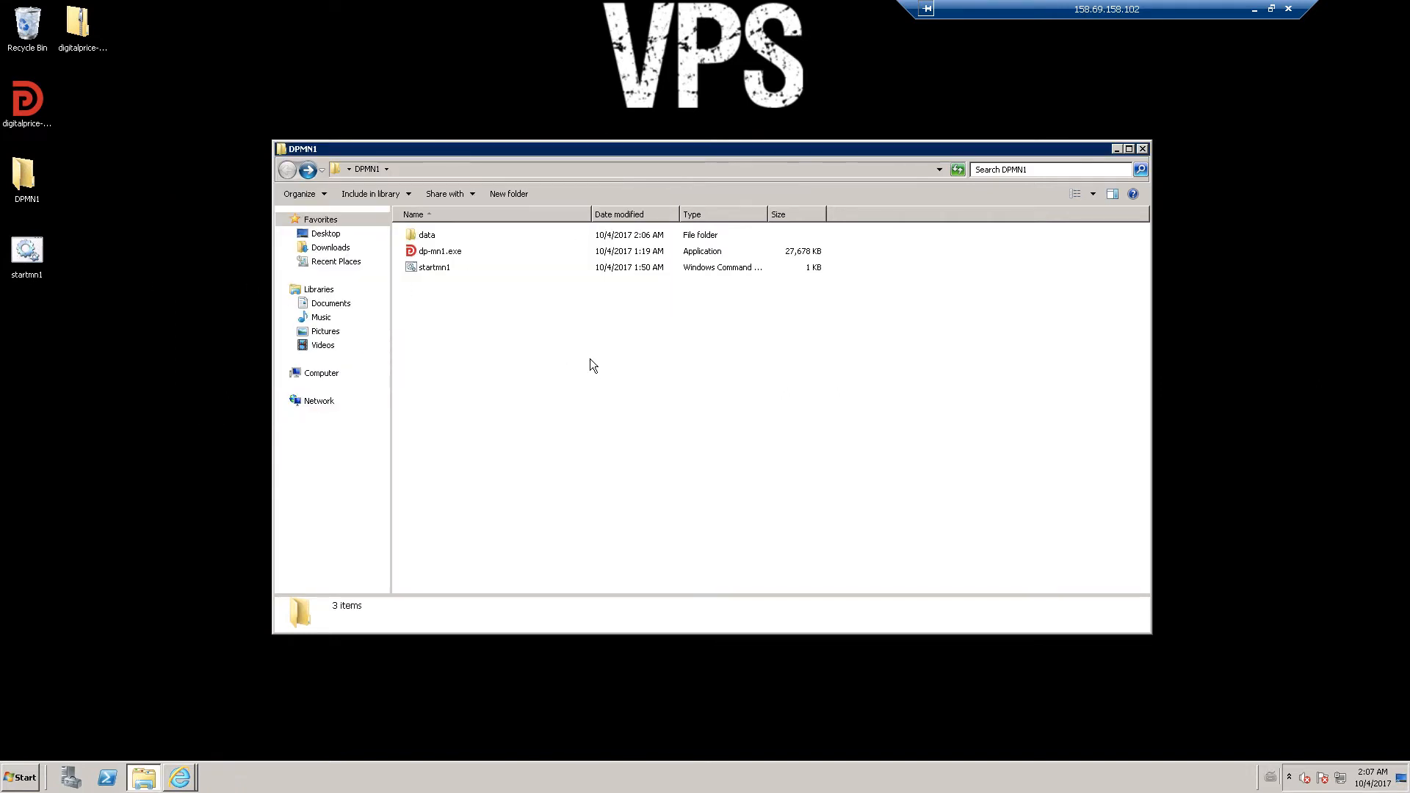
click(35, 253)
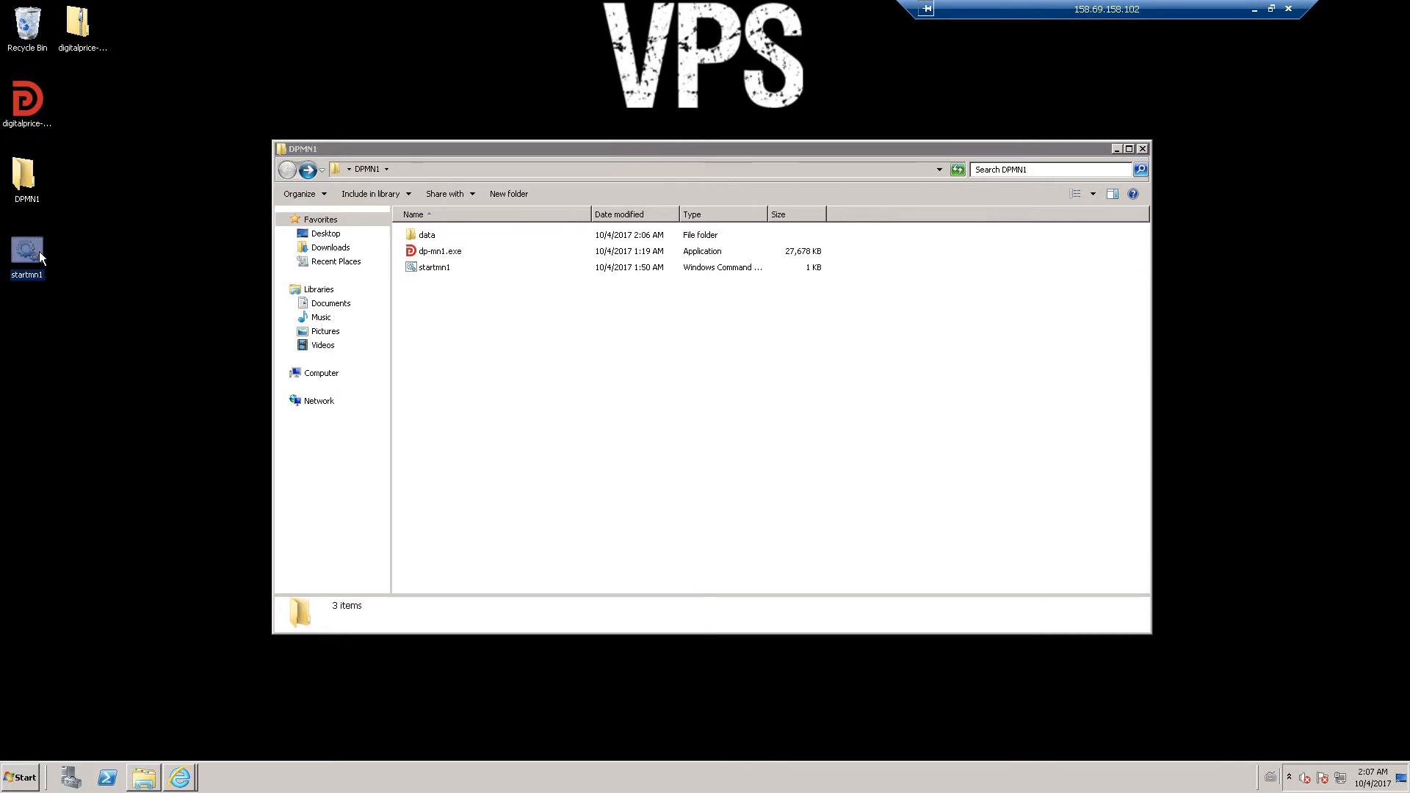
key(Delete)
click(768, 444)
double_click(438, 252)
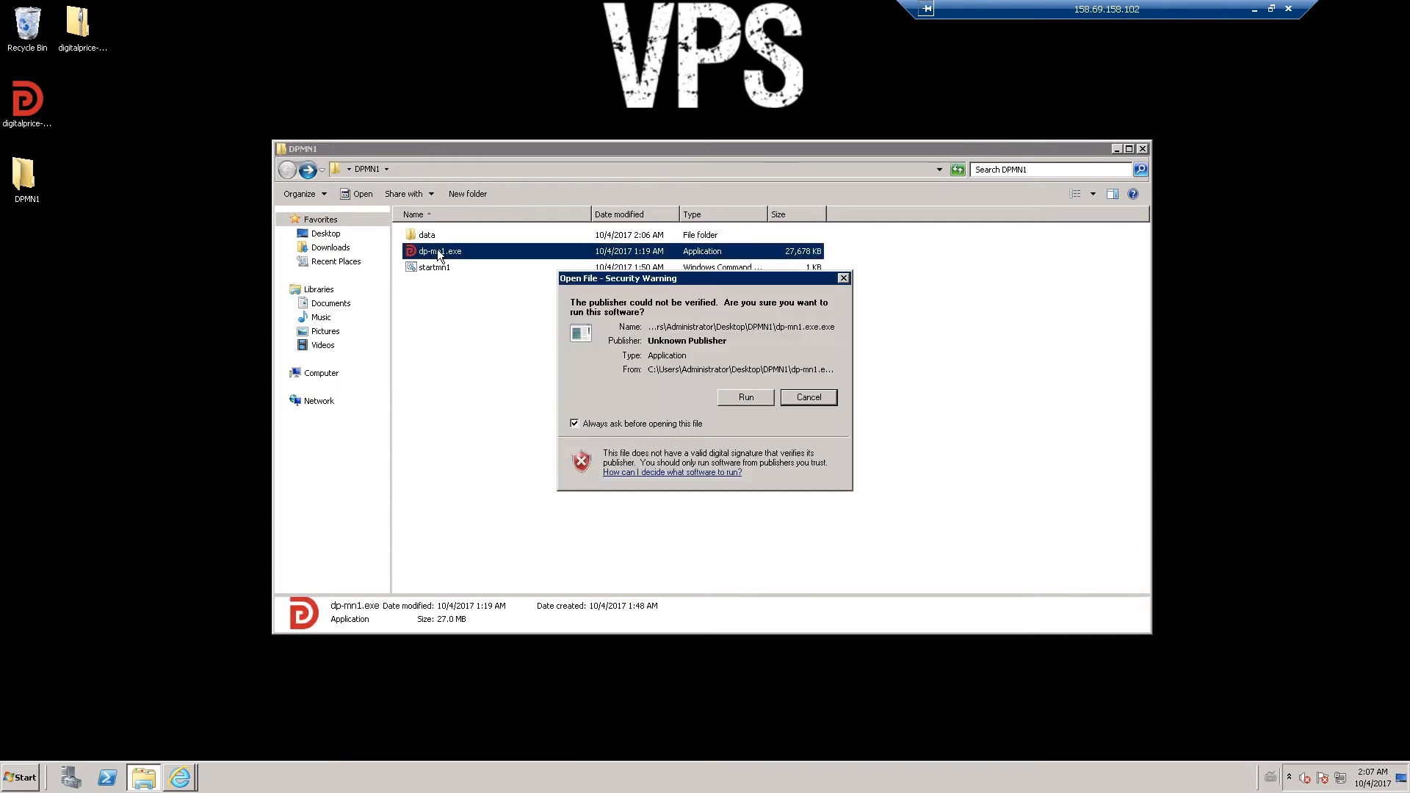
click(735, 399)
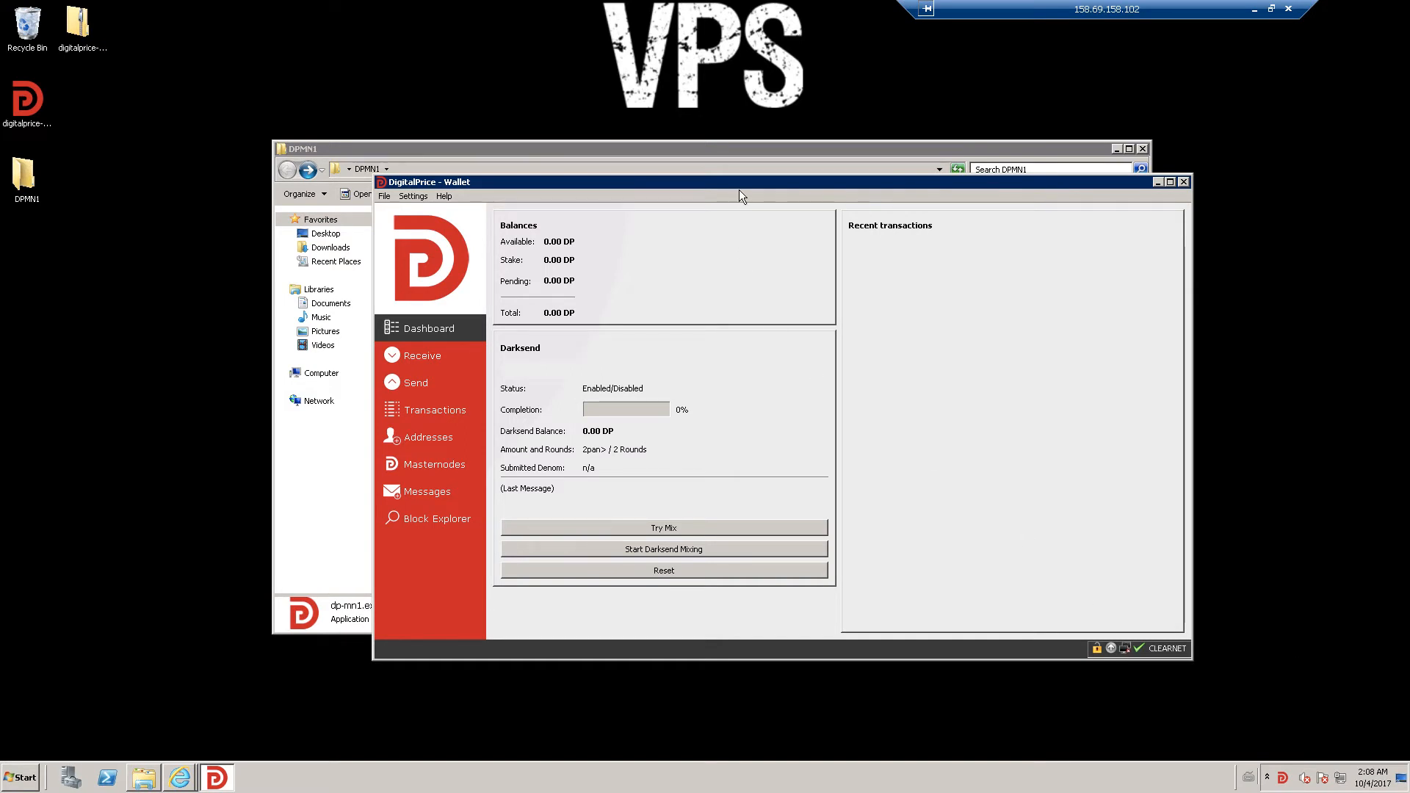
drag(677, 178, 570, 168)
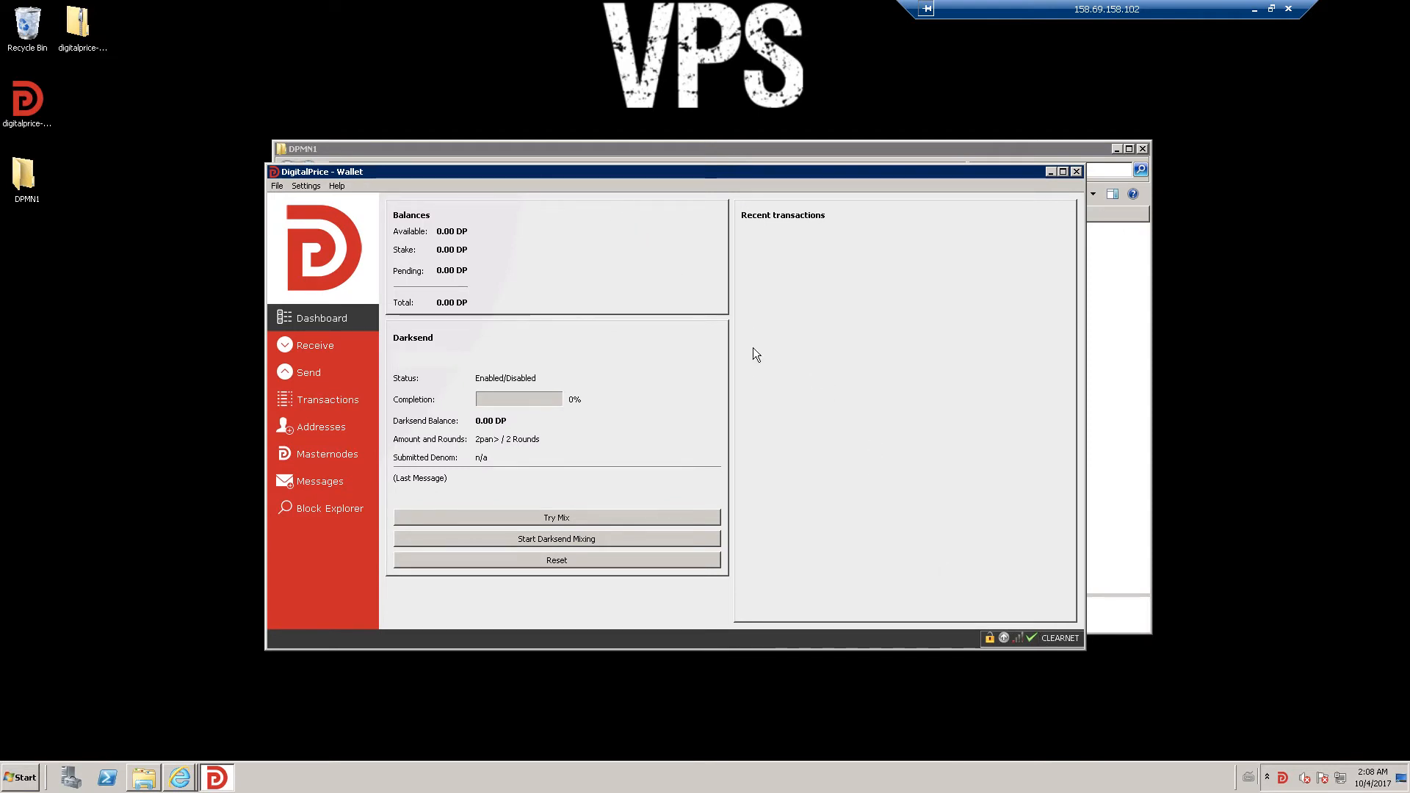
click(279, 187)
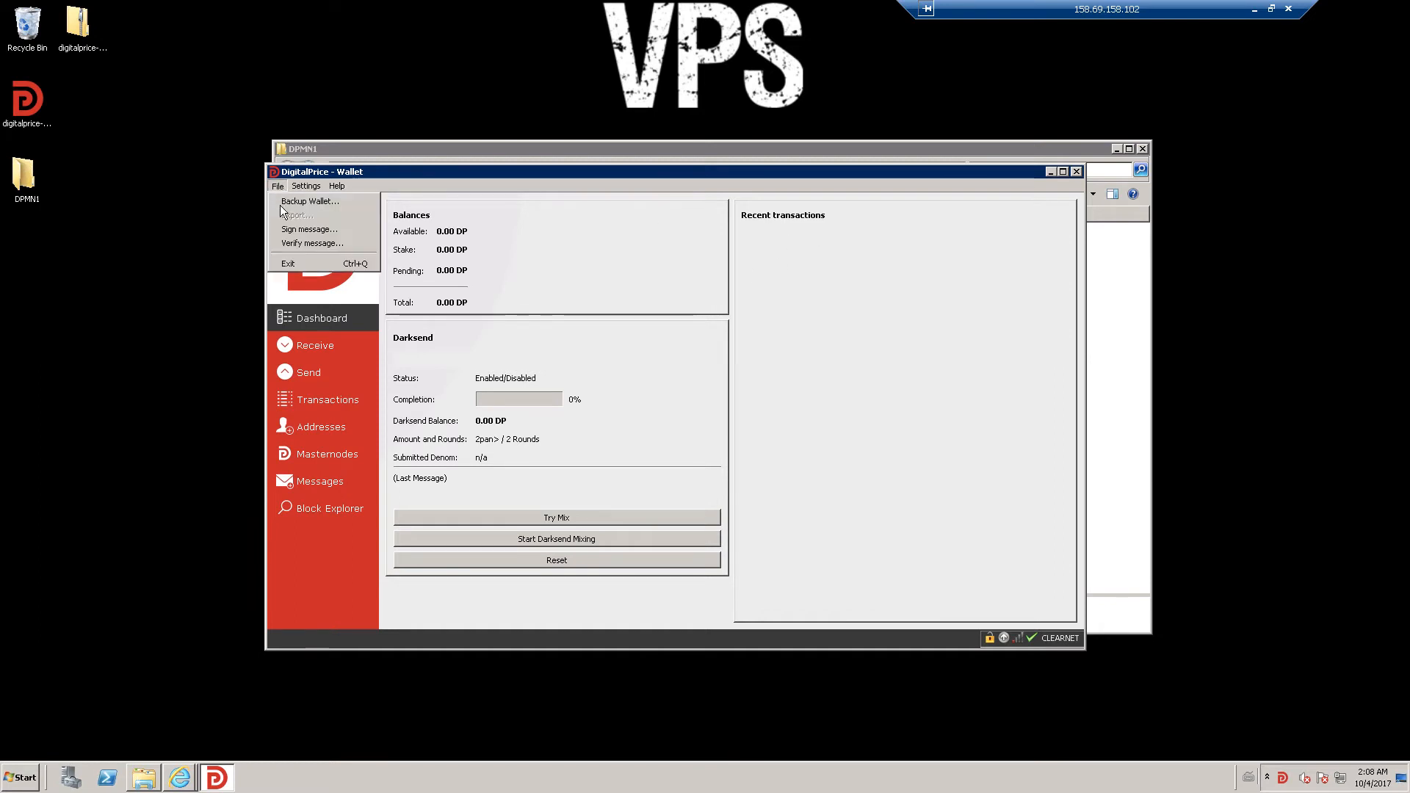
click(286, 264)
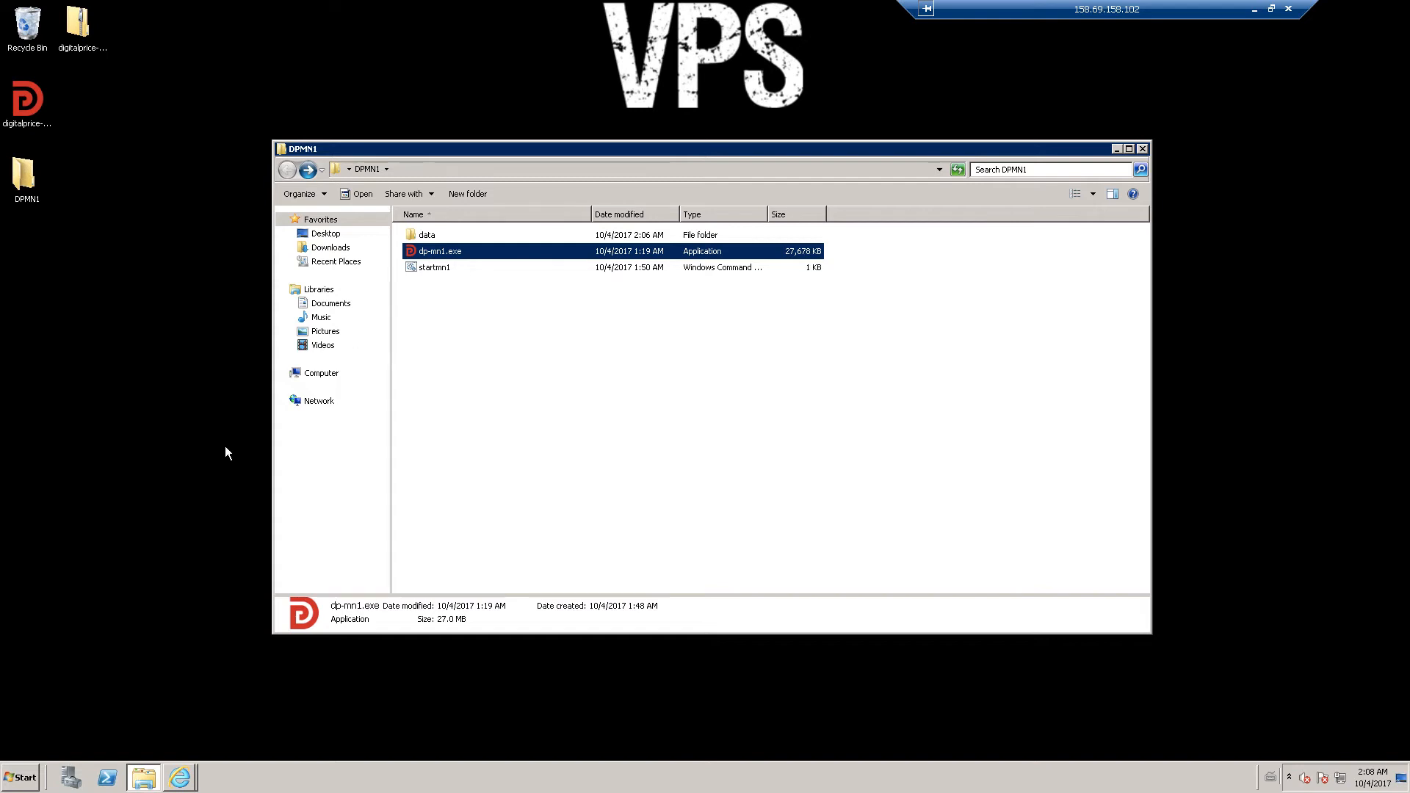
- Open Windows Firewall from Control Panel and show the inbound rules list
click(22, 778)
click(211, 597)
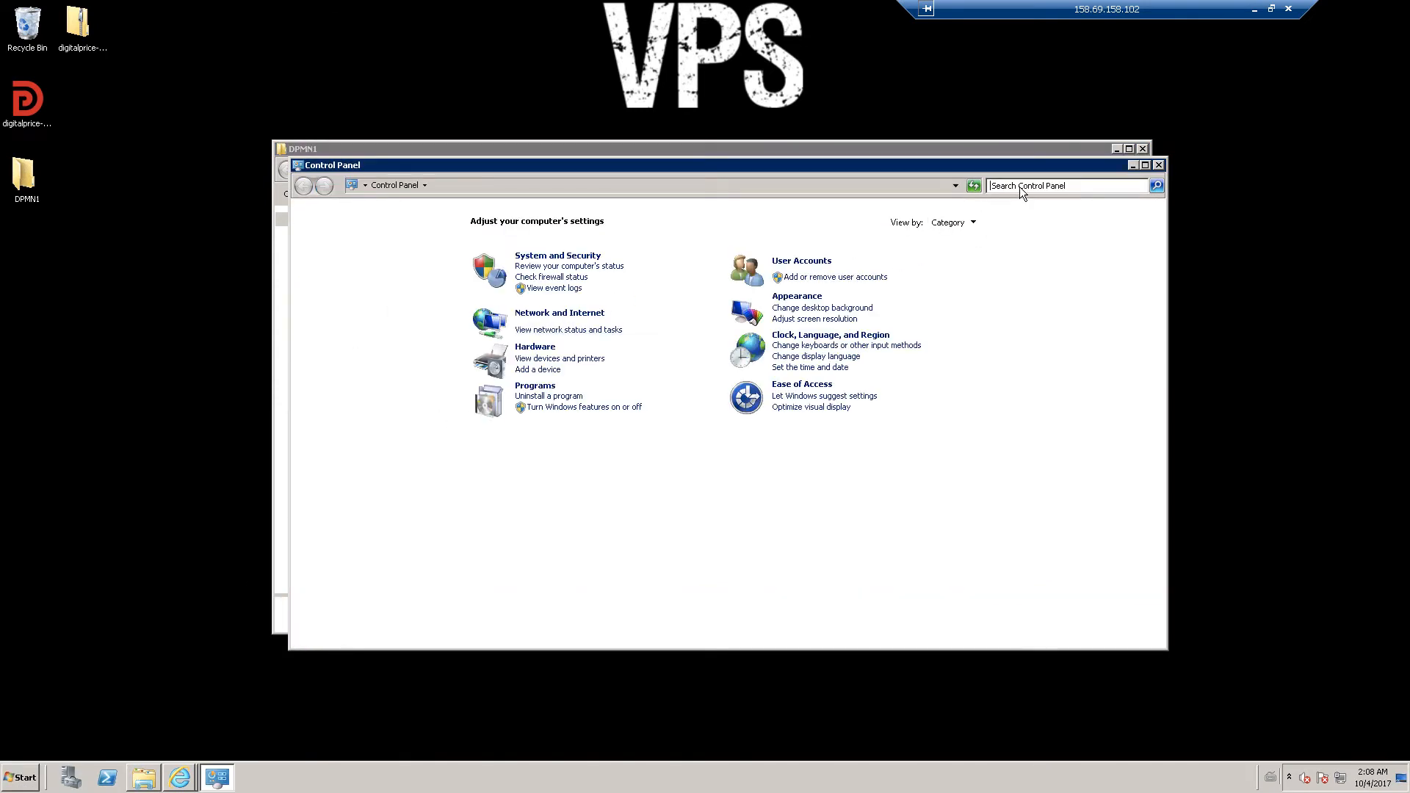
text(fire)
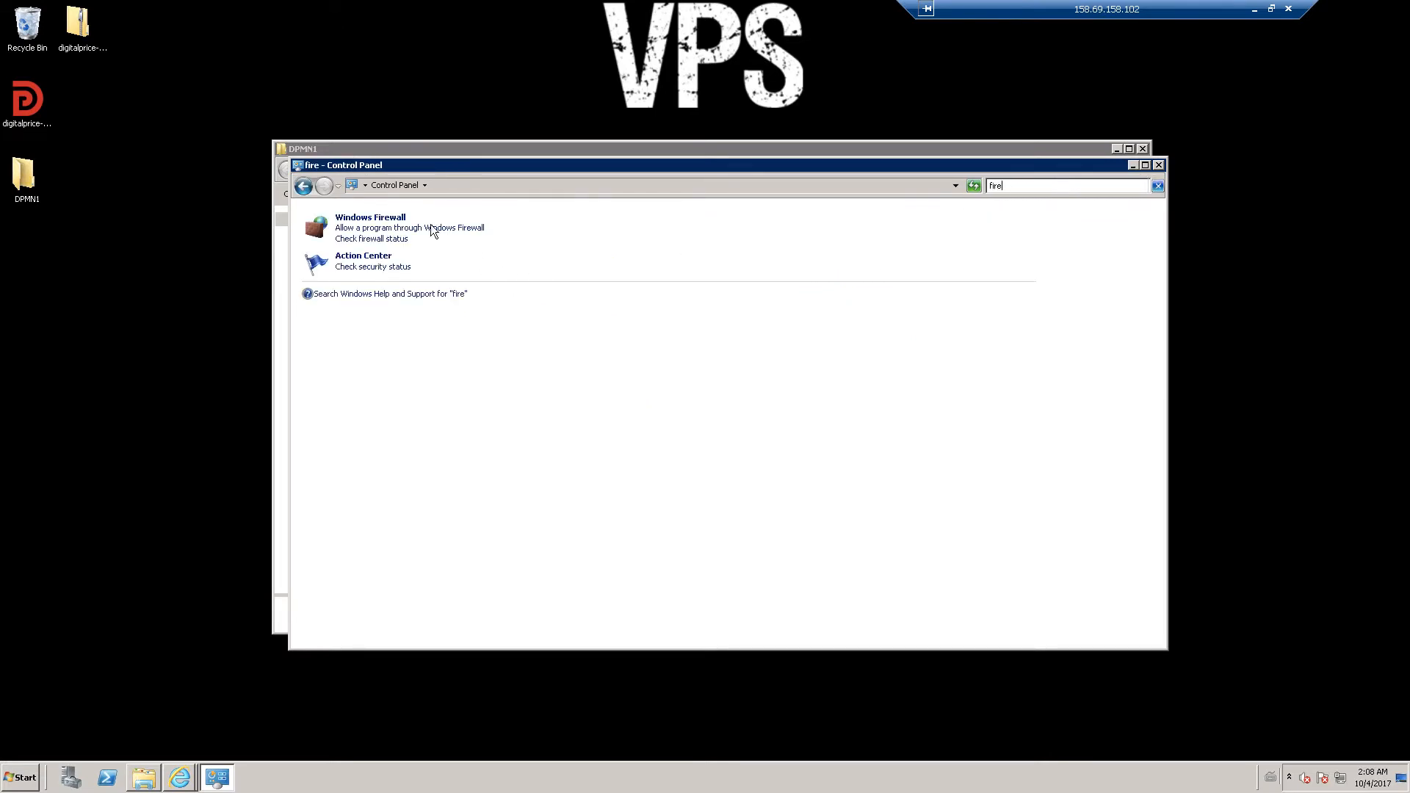
click(396, 219)
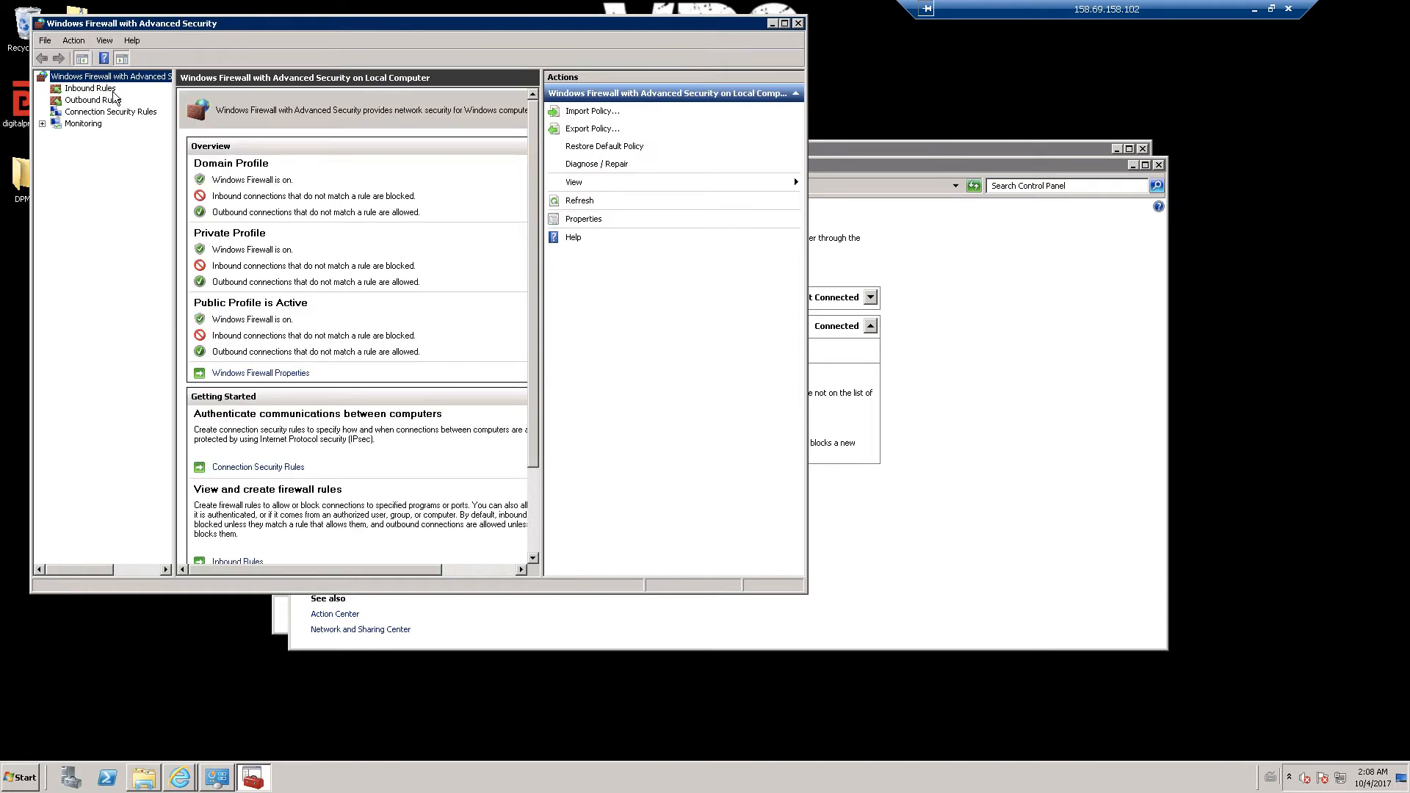
click(112, 89)
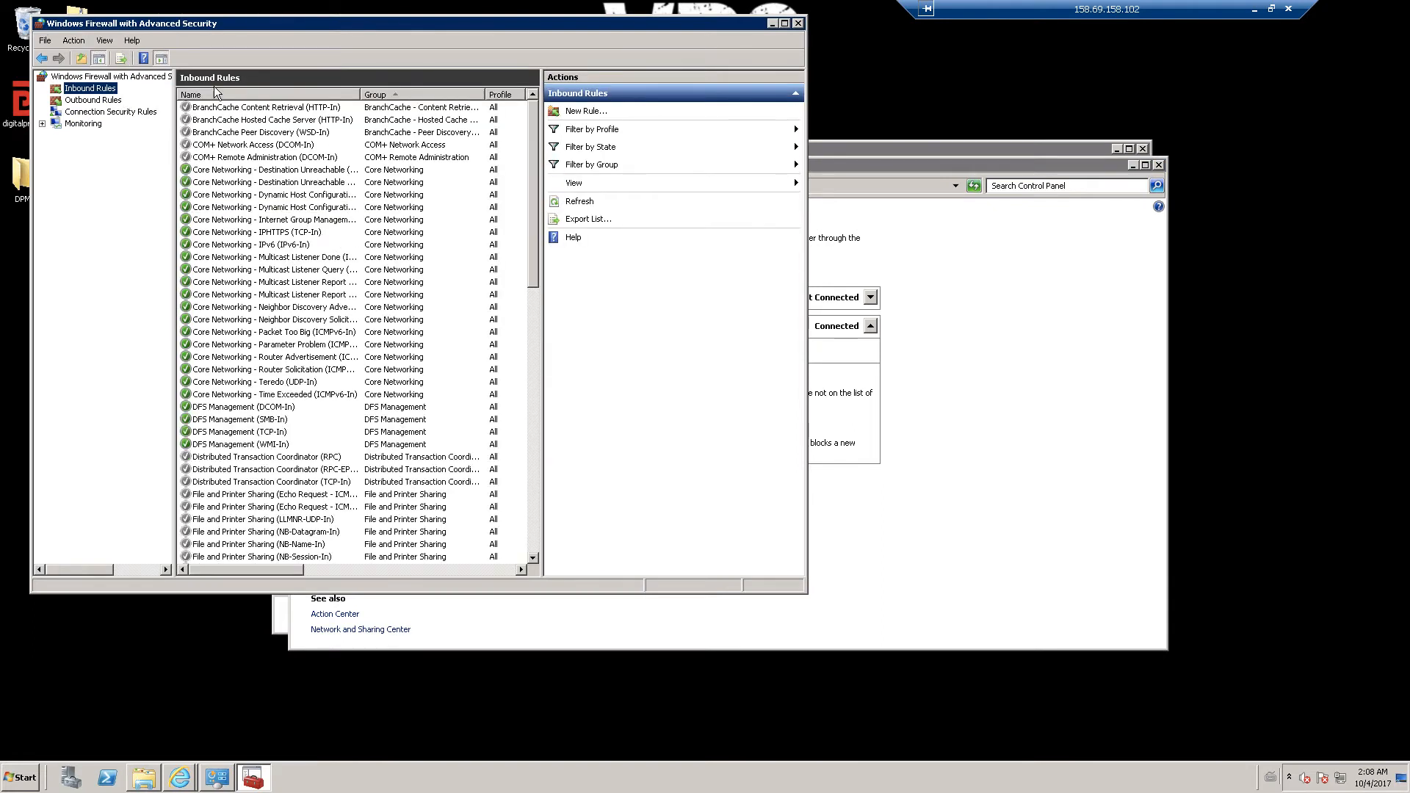
- Create an inbound rule allowing local port 5000 on all profiles, named 'digitalprice wallet'
click(590, 112)
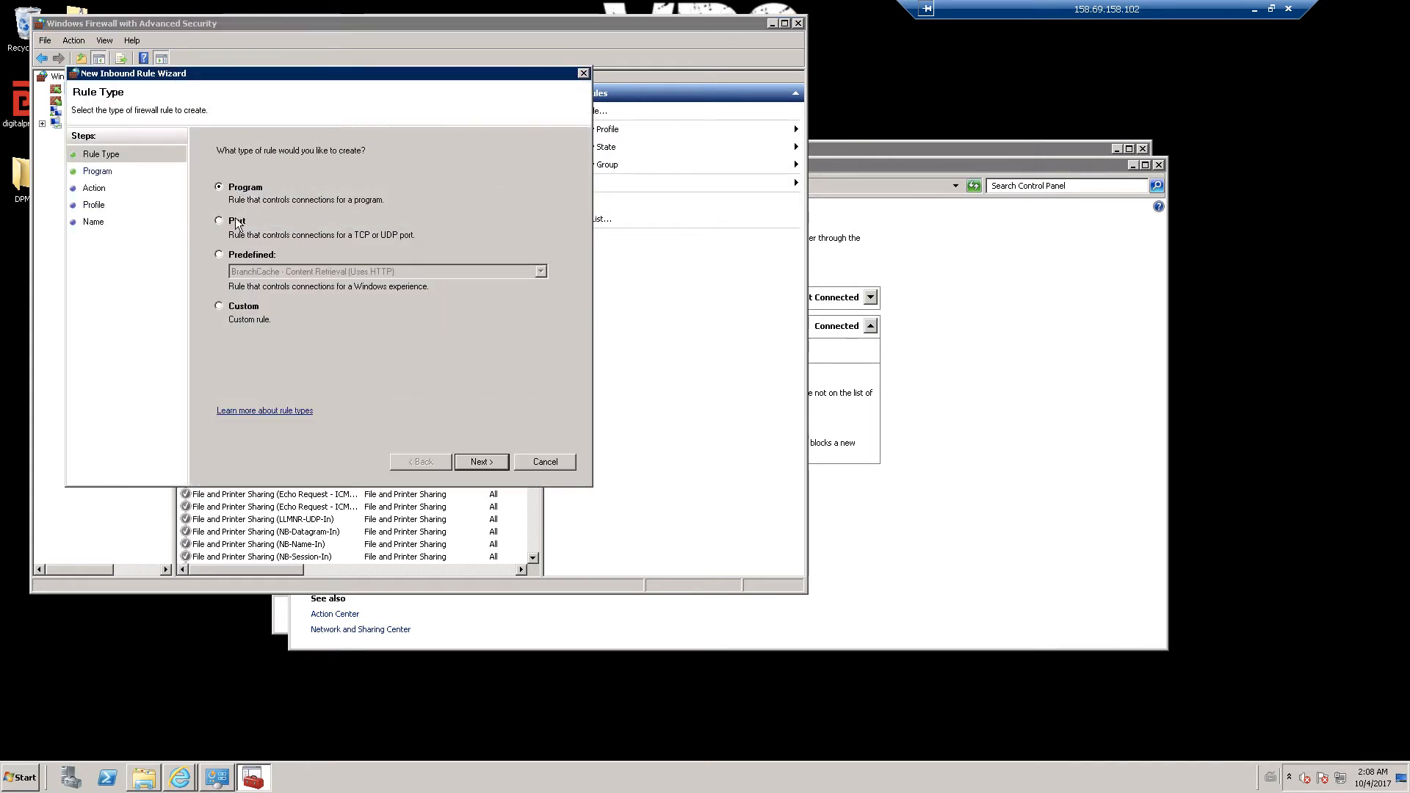
click(237, 221)
click(479, 462)
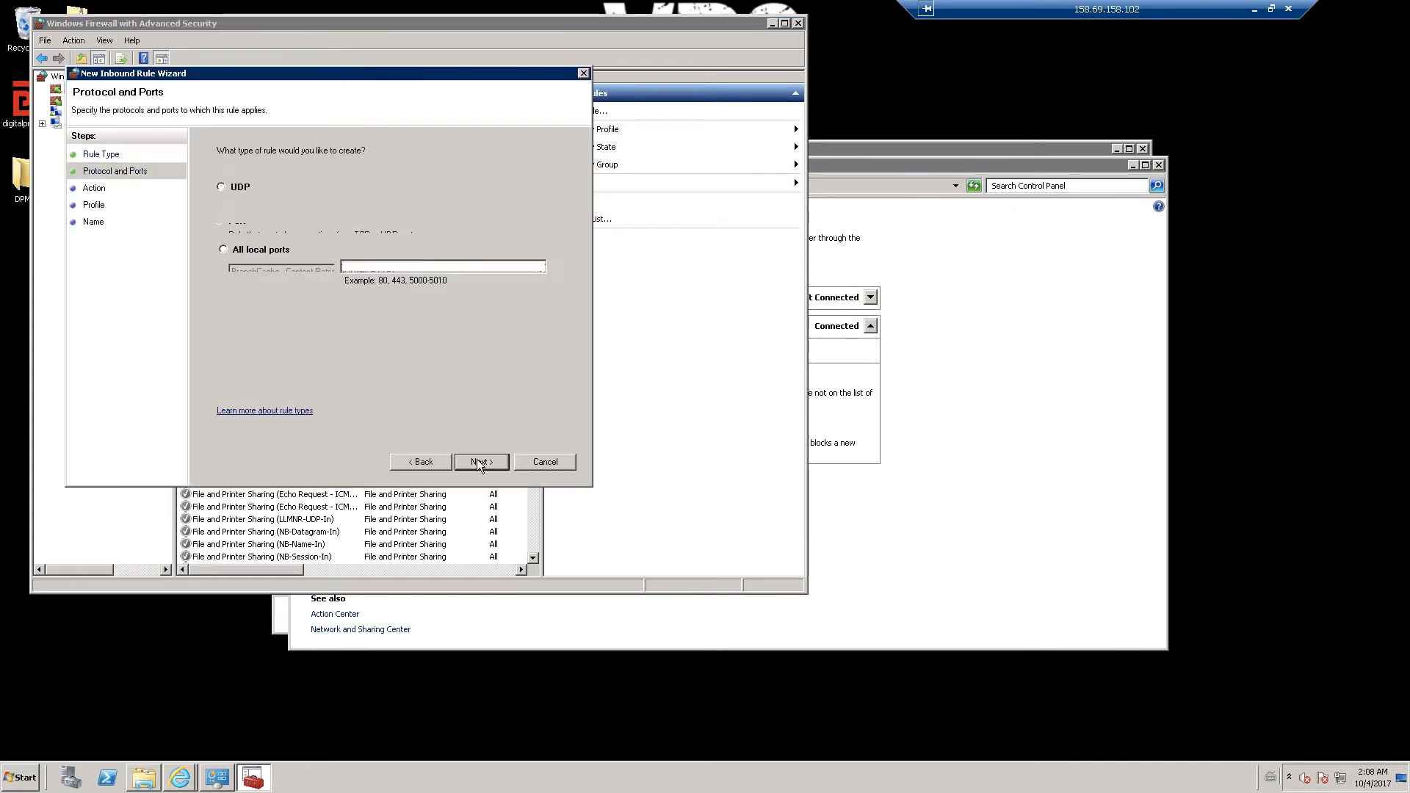
click(273, 265)
click(386, 266)
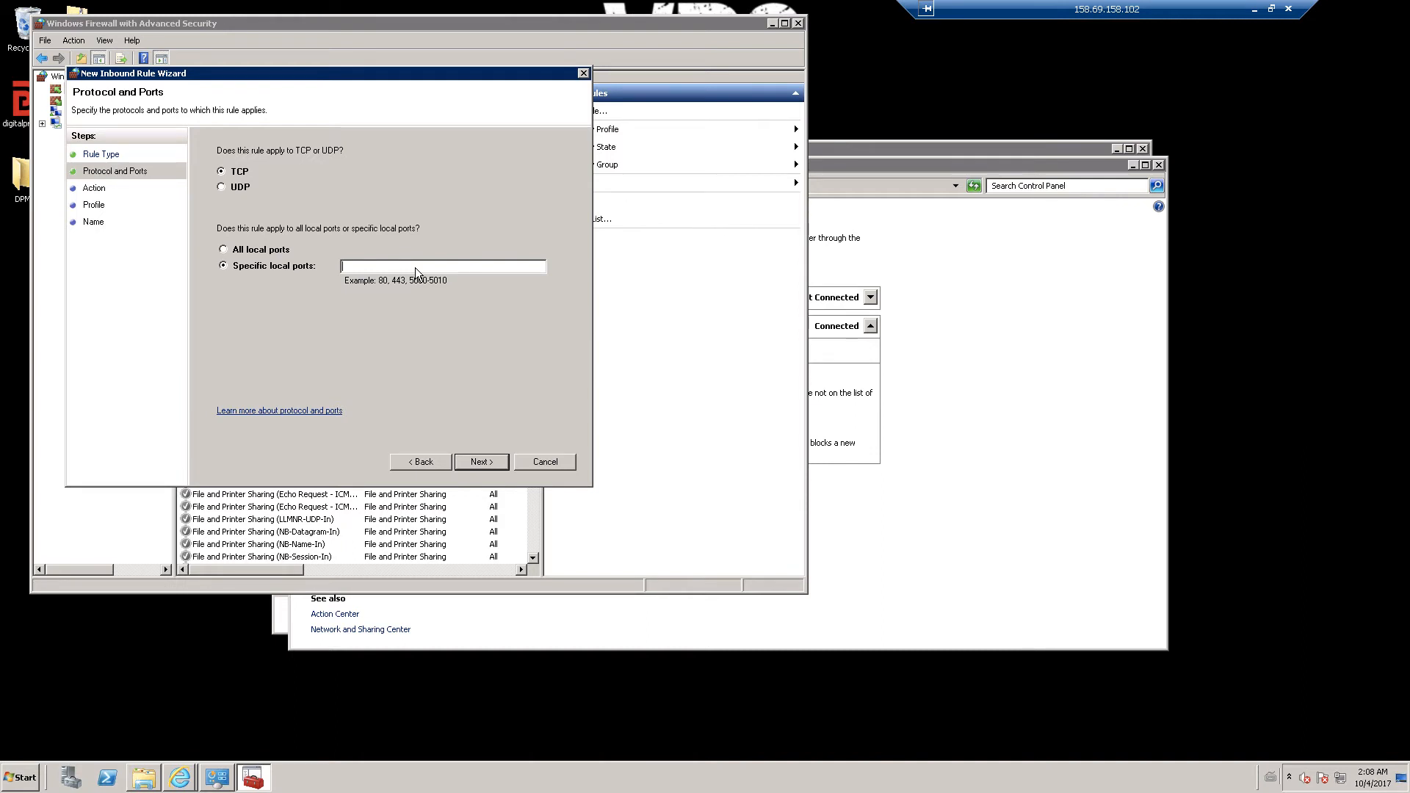
text(5000)
click(483, 462)
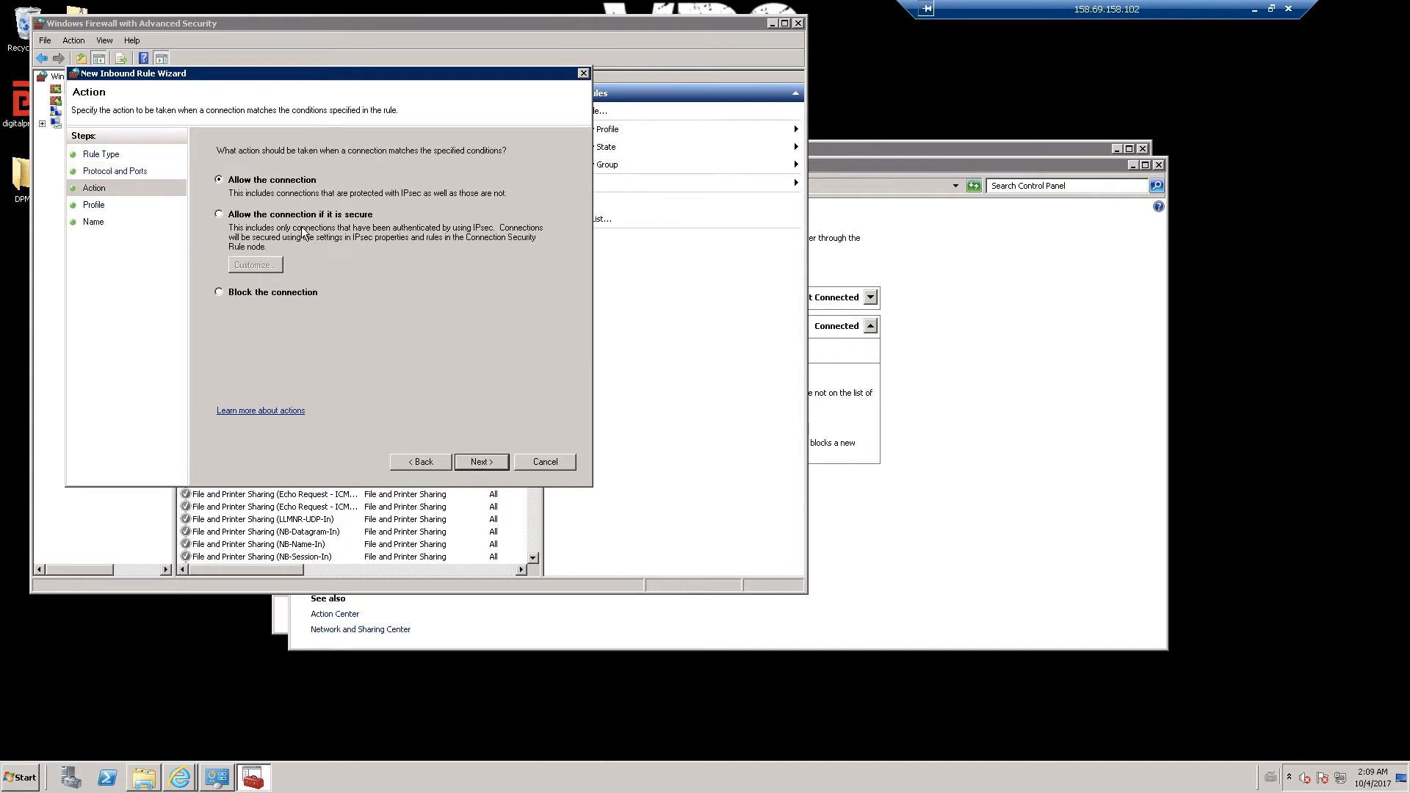
click(473, 461)
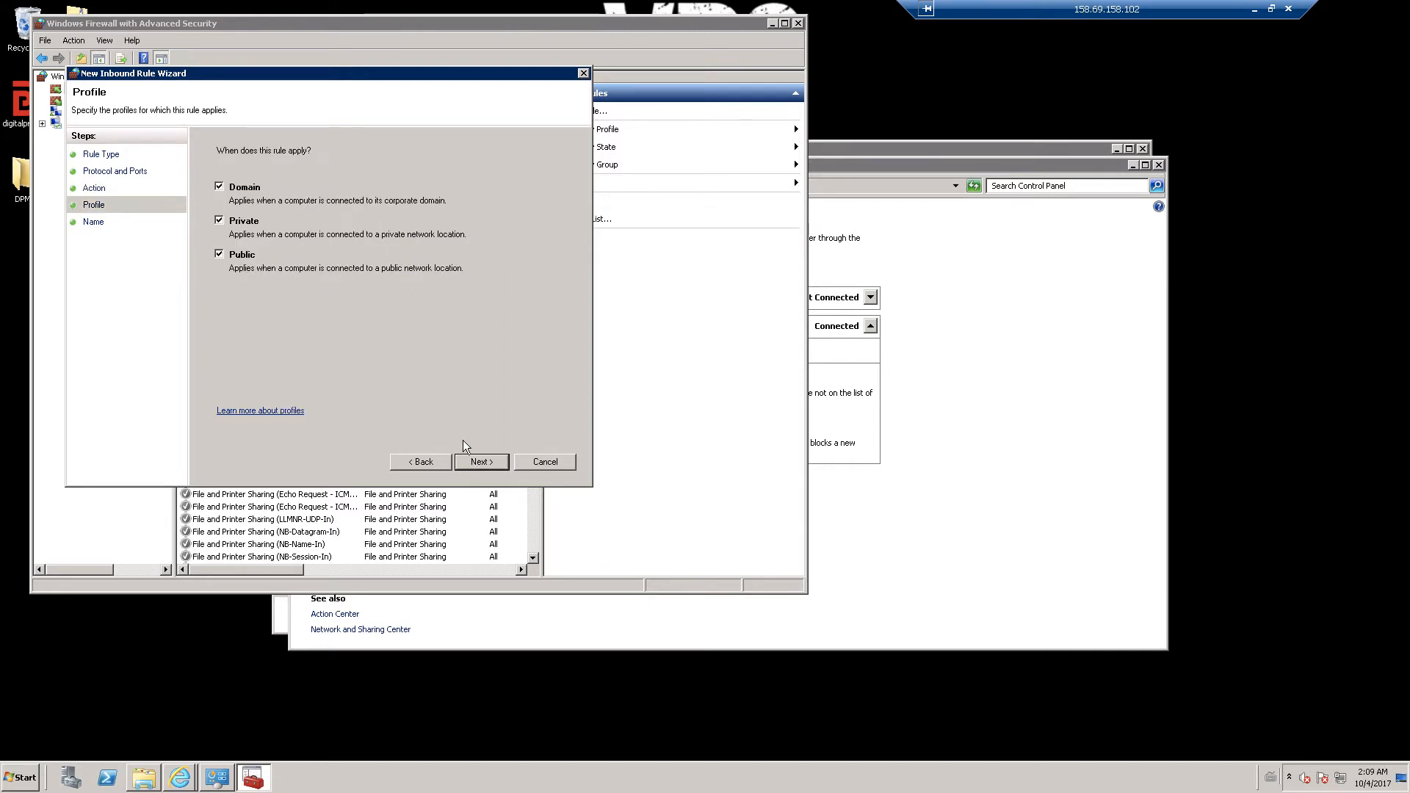
click(487, 461)
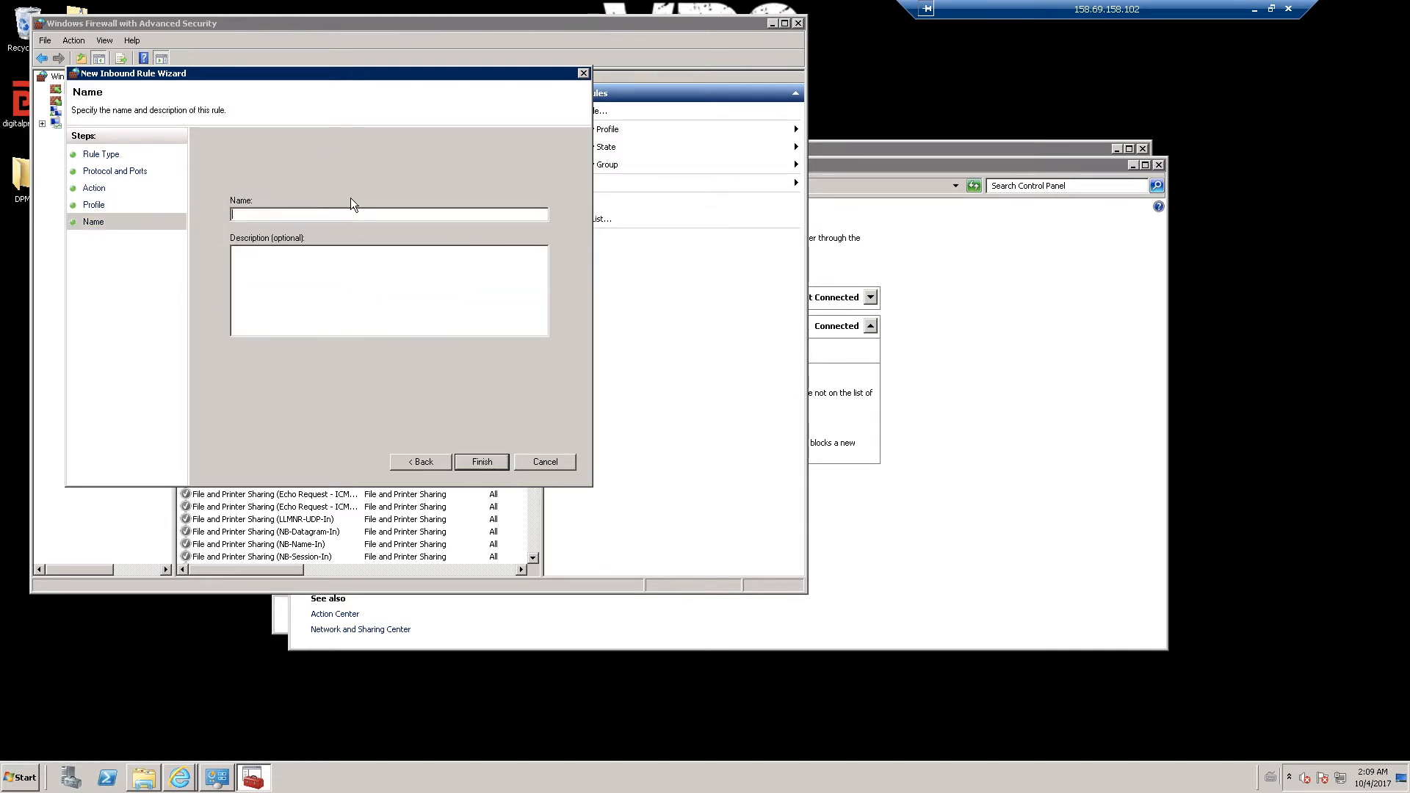
text(digitalprice wallet)
click(490, 464)
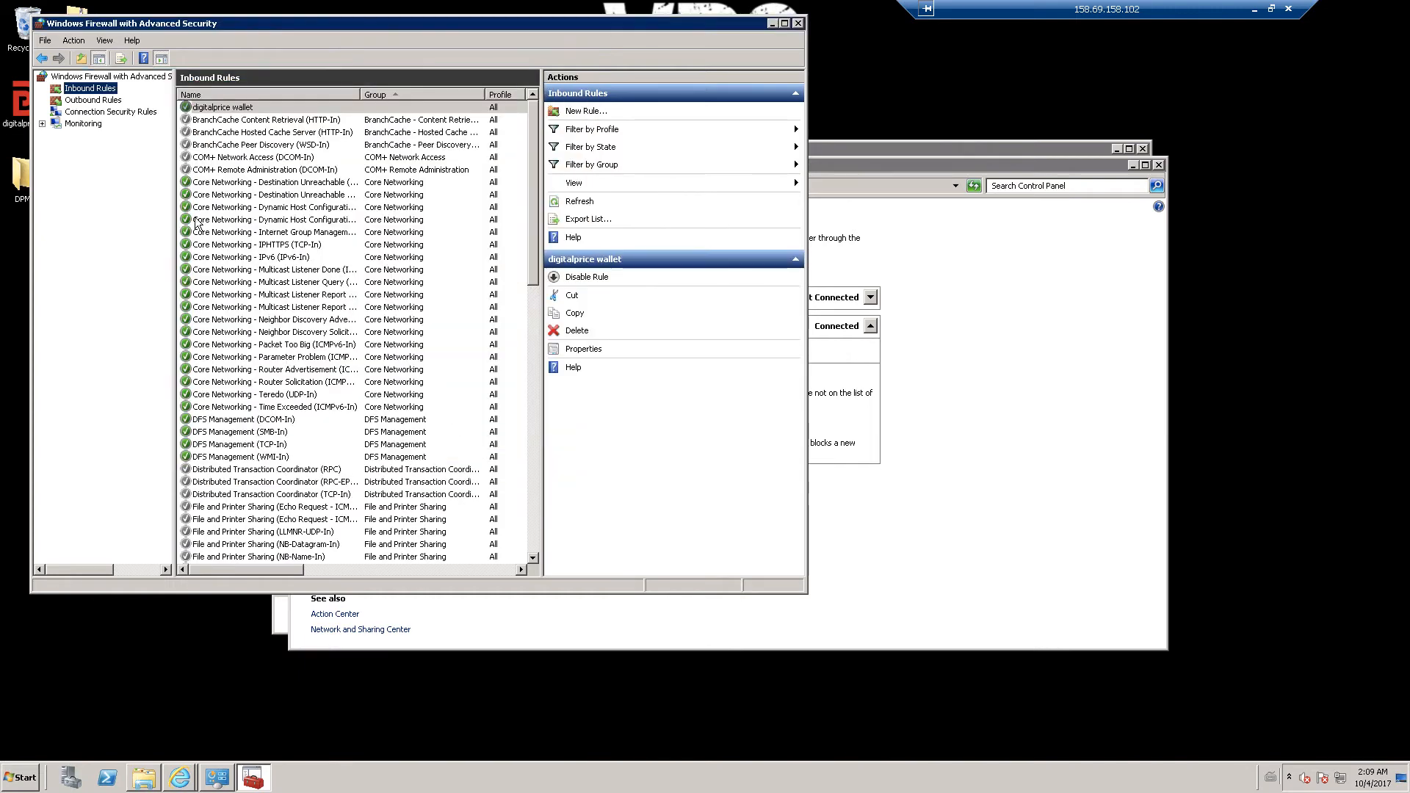
- Create an outbound port rule allowing remote port 5000 on all profiles, named 'digitalprice wallet'
click(93, 100)
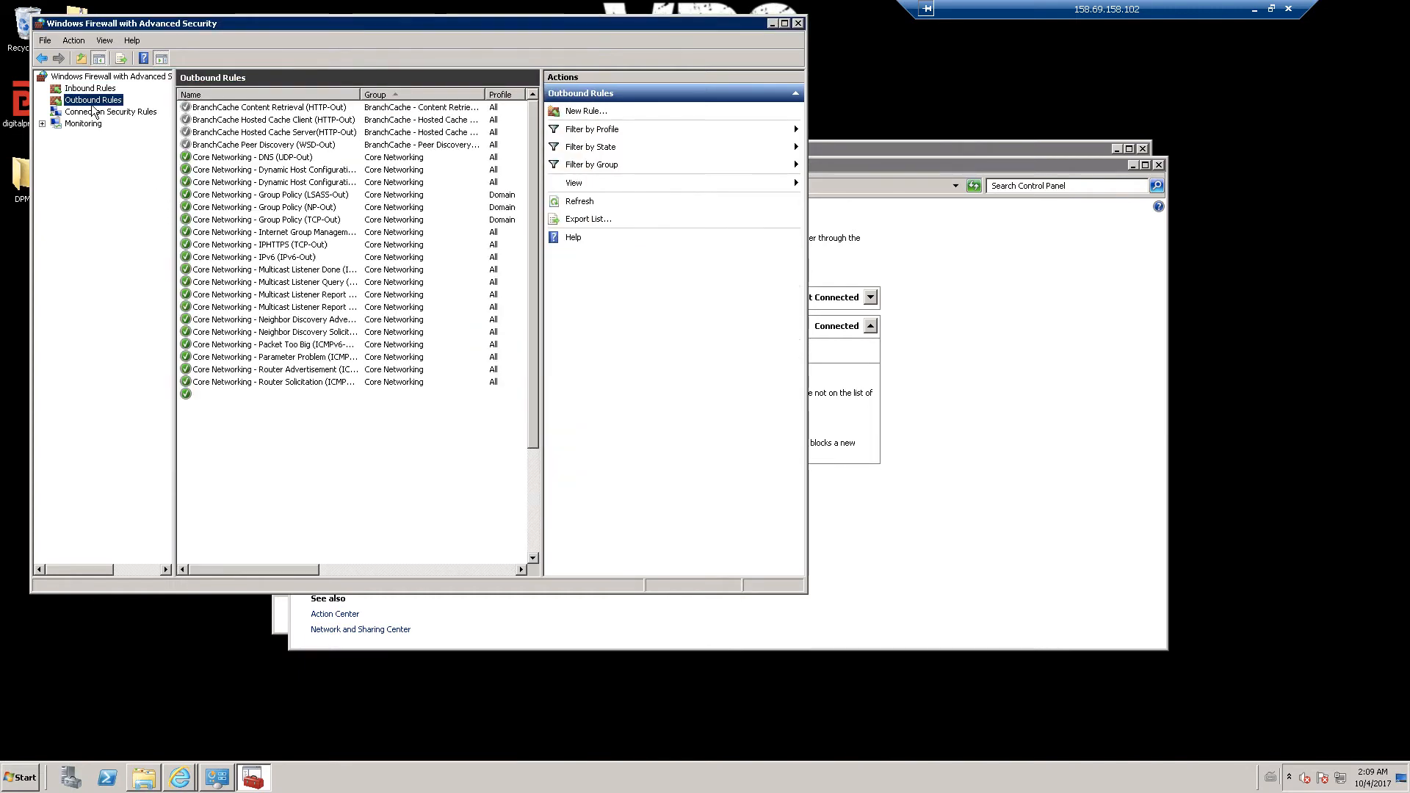
click(588, 111)
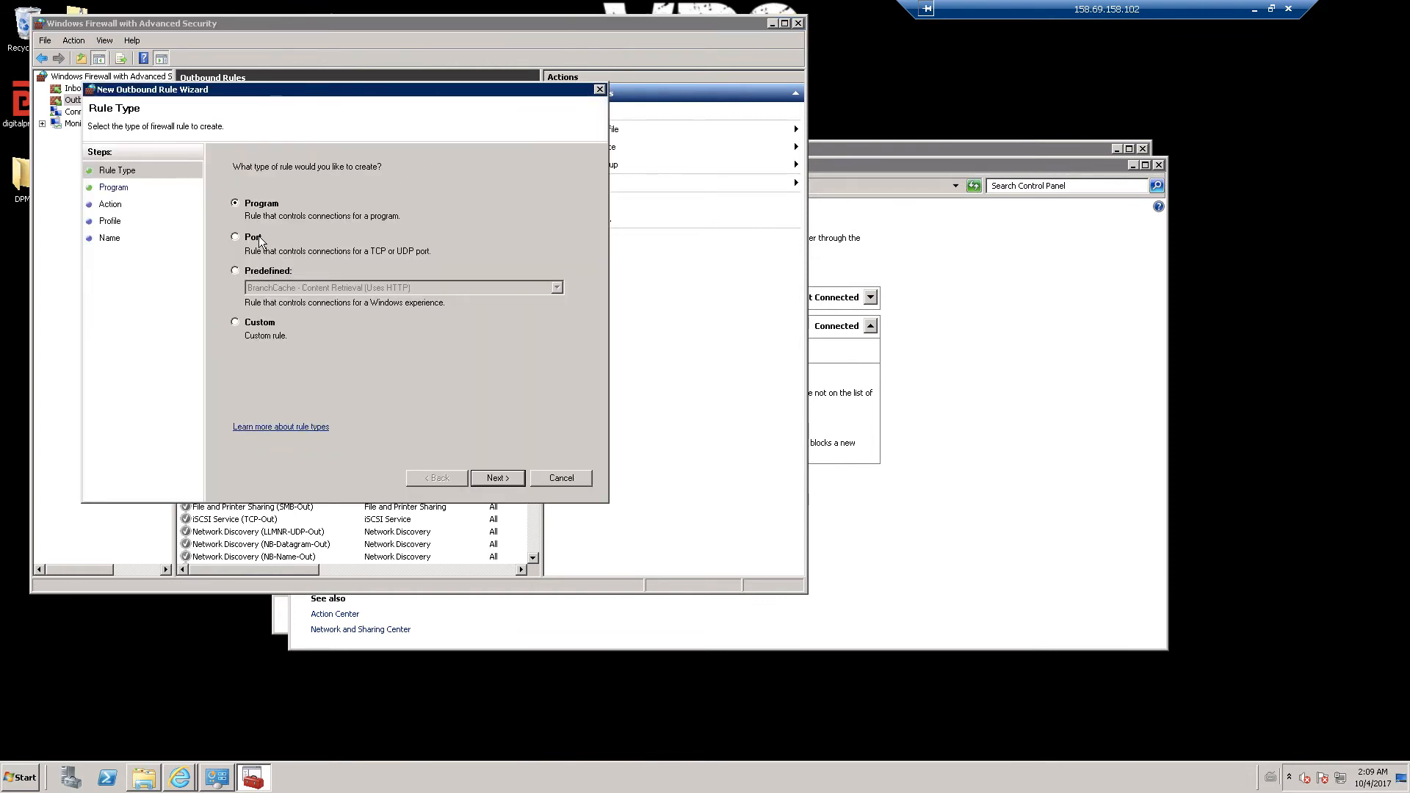
click(259, 238)
click(498, 478)
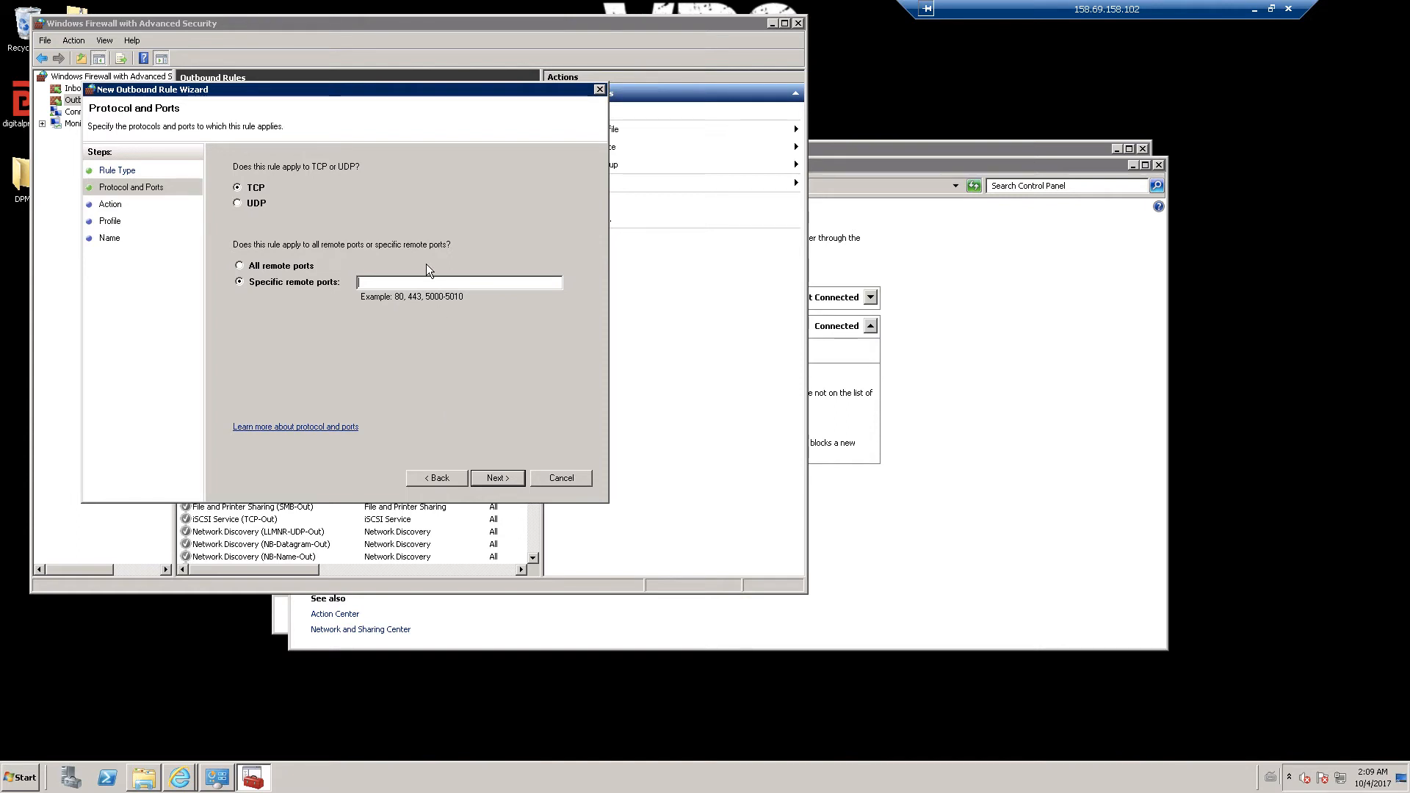
text(5000)
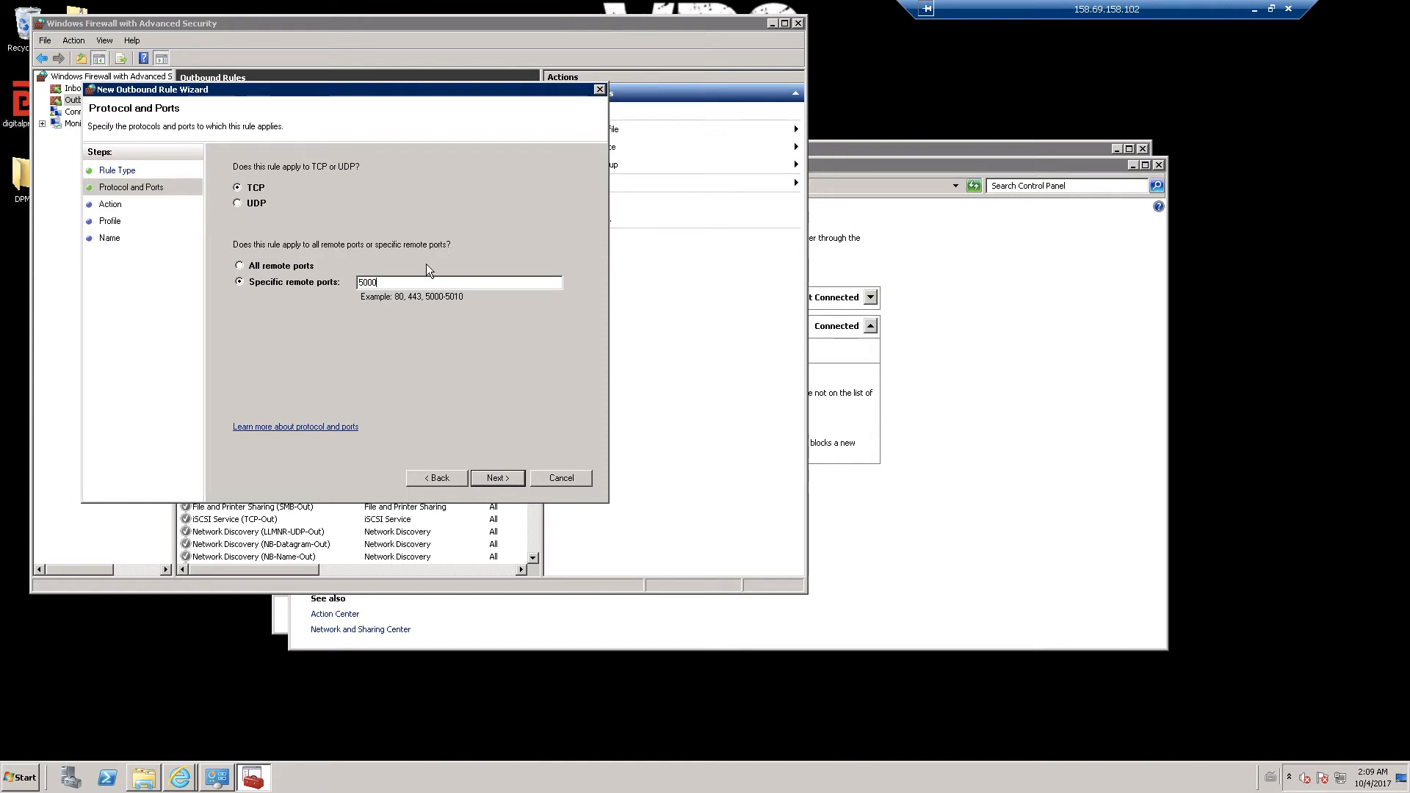
click(498, 478)
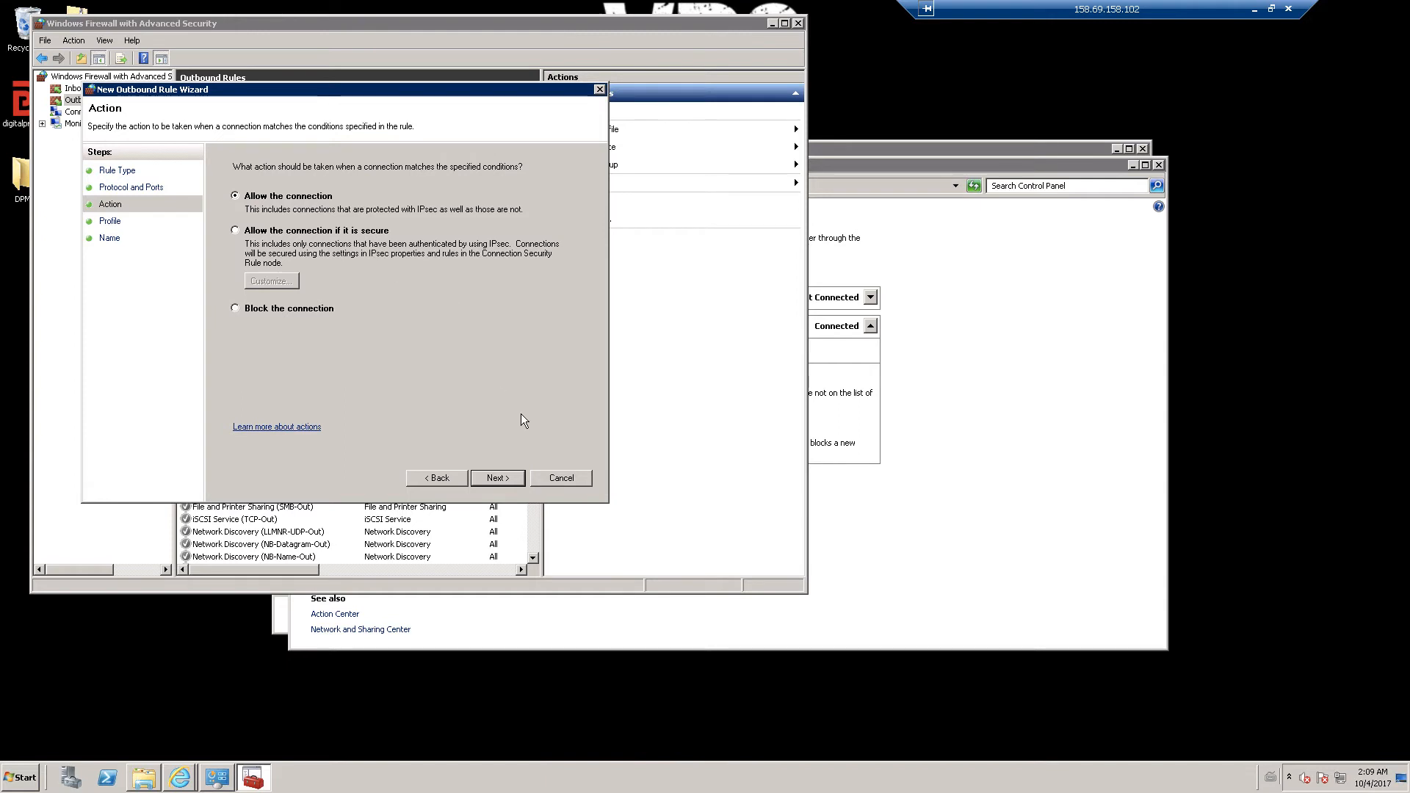
click(505, 479)
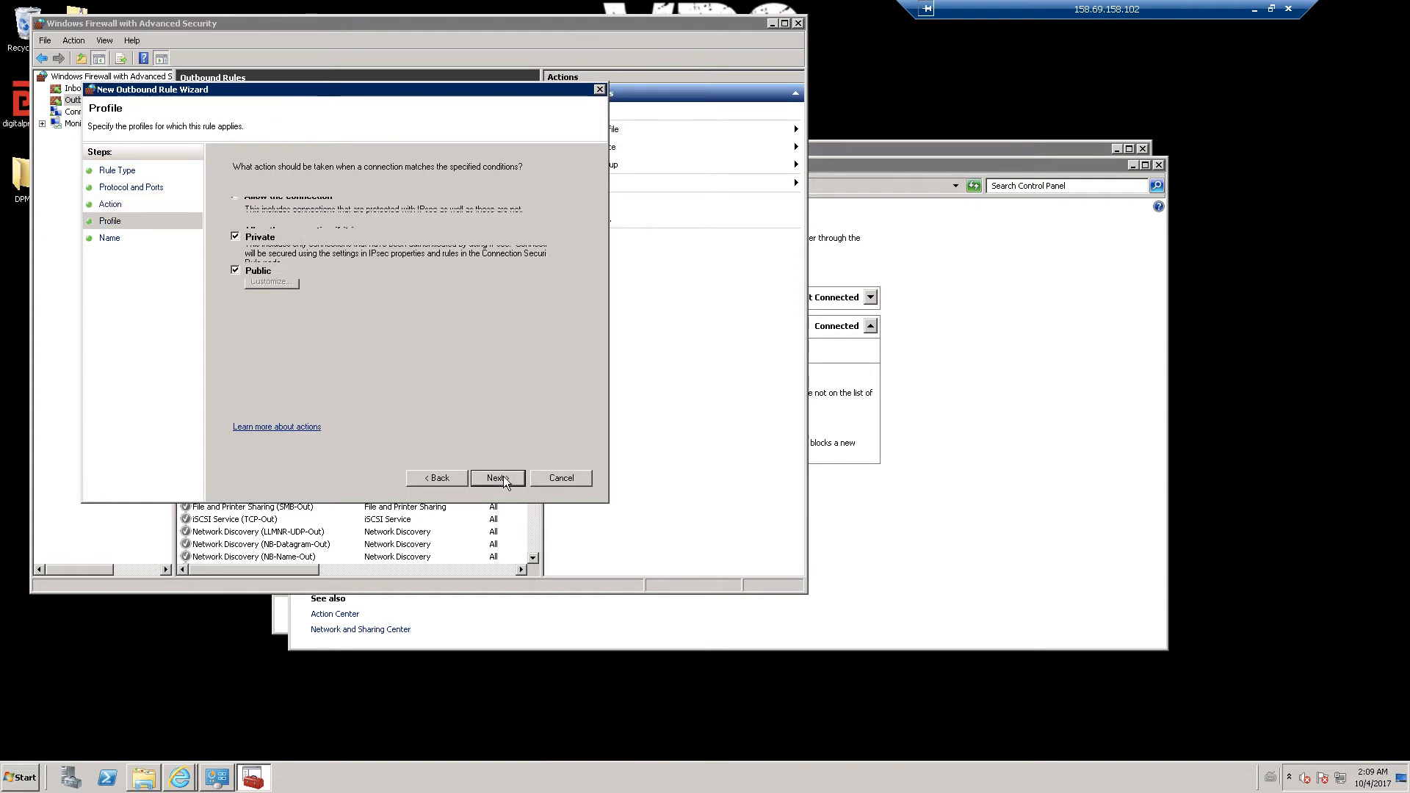
click(512, 479)
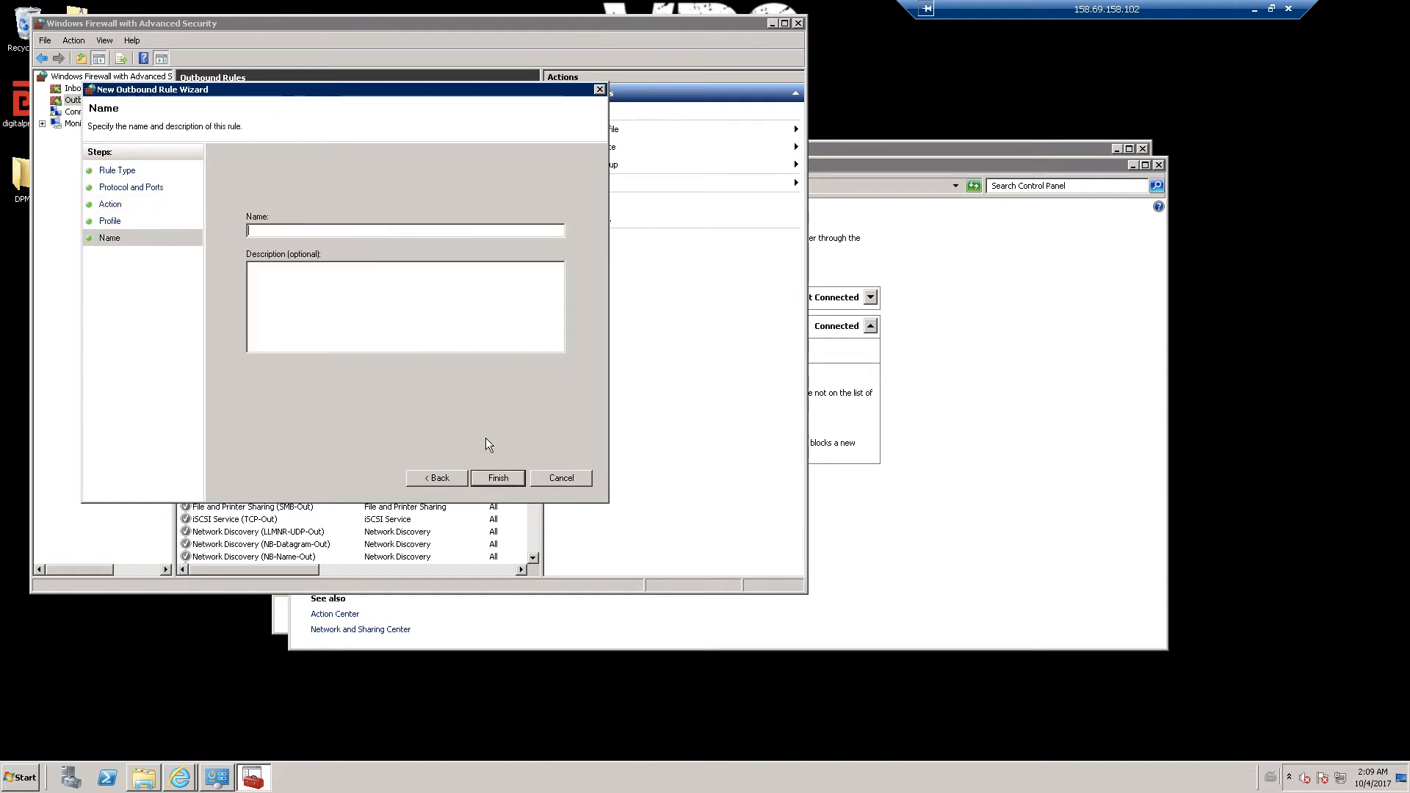
text(digitalprice wallet)
click(498, 479)
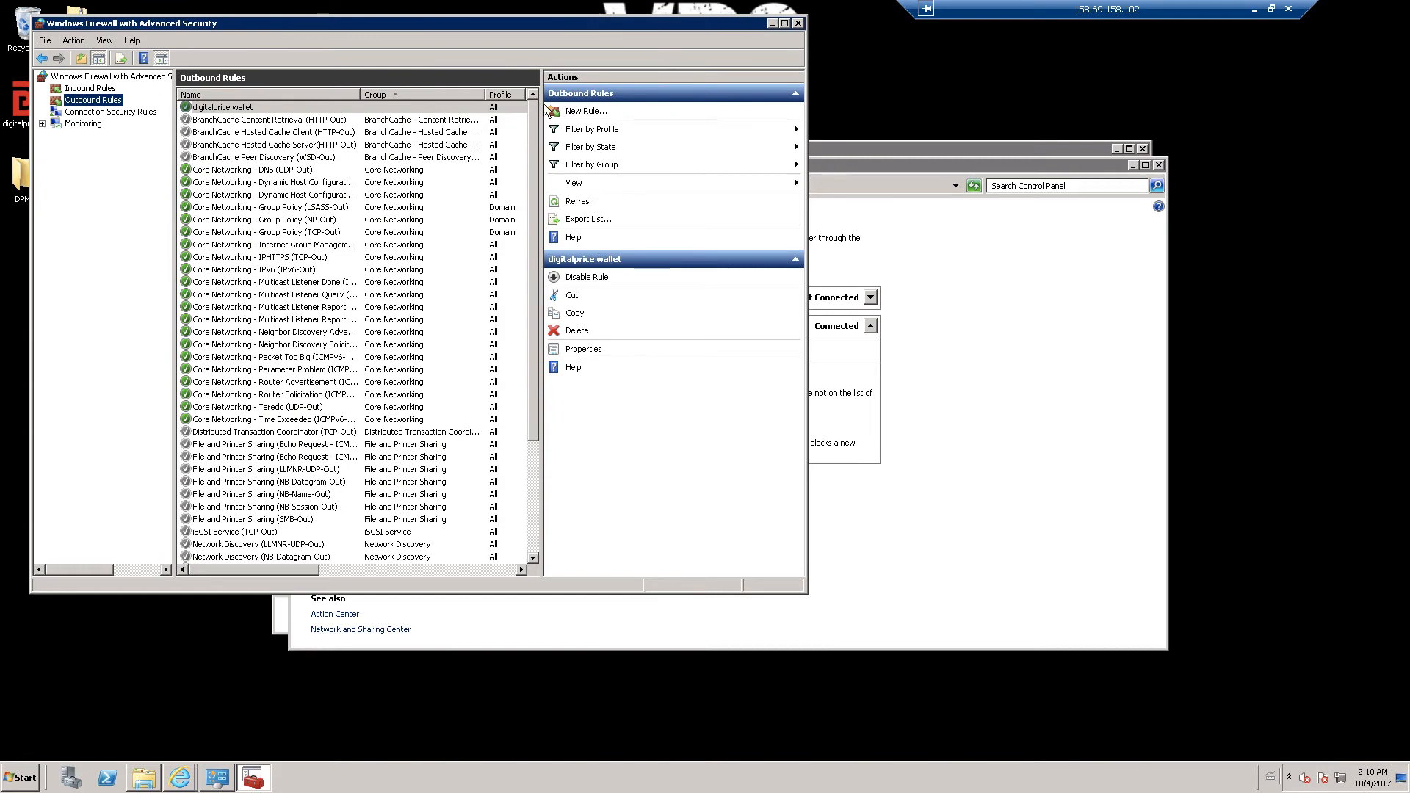
- Close the advanced firewall settings and the Windows Firewall control panel
click(798, 23)
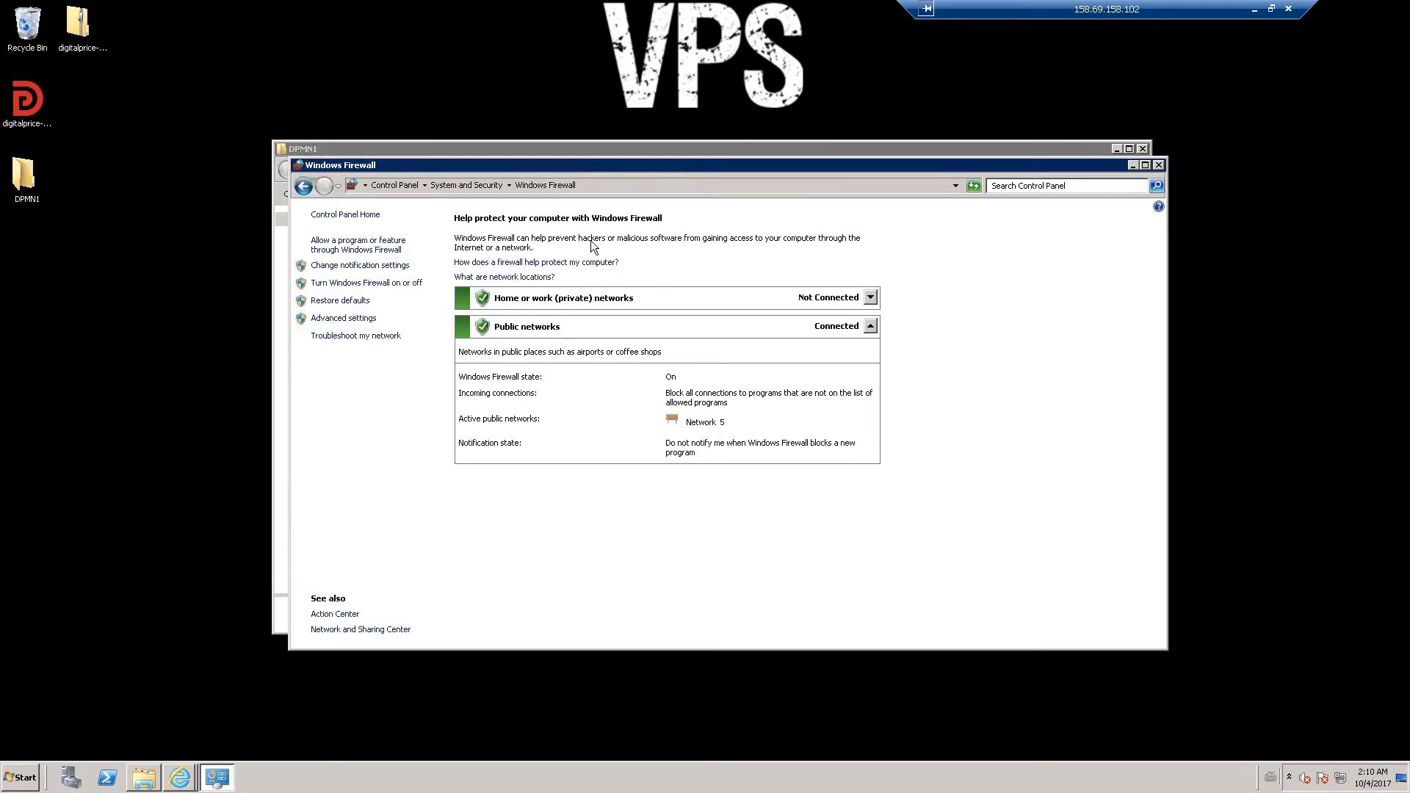
click(1159, 166)
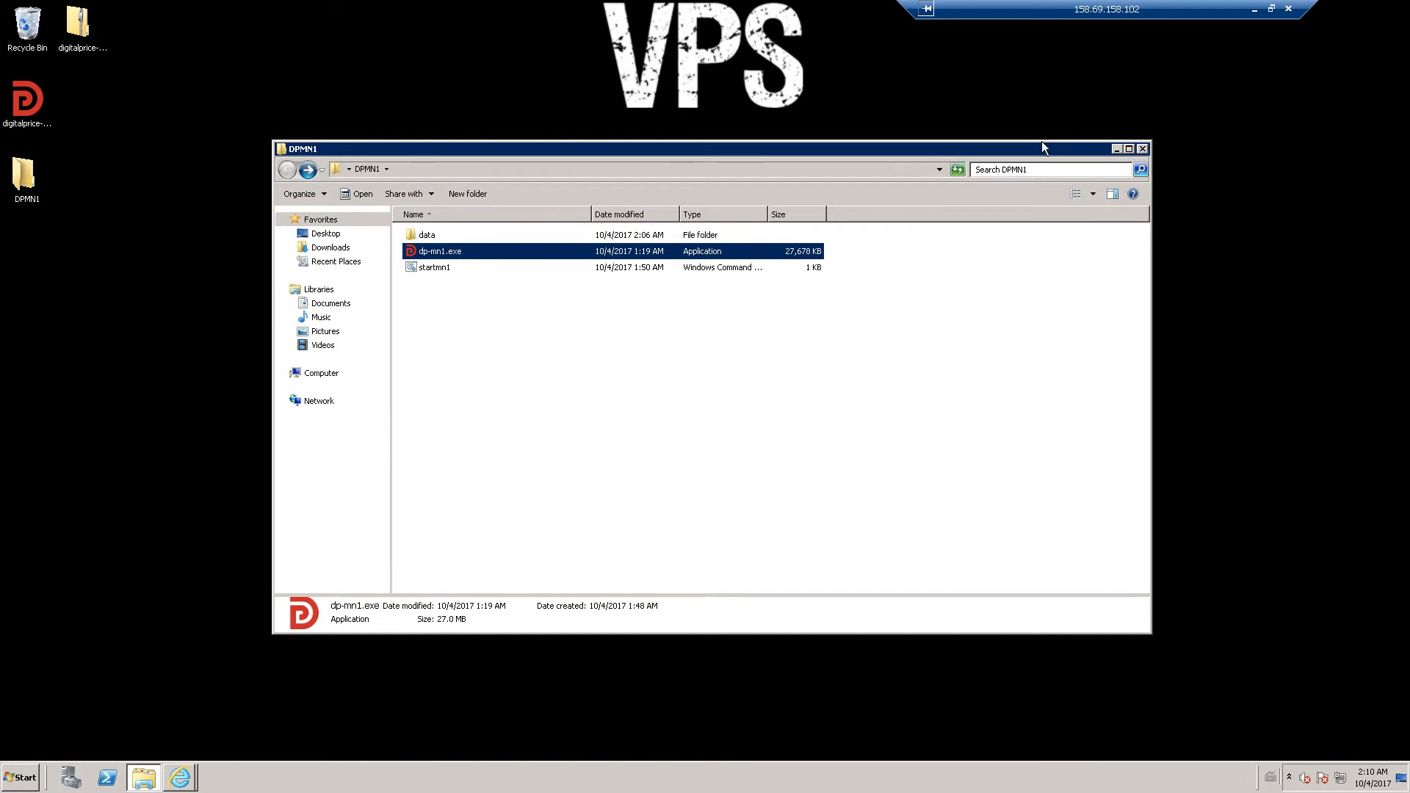
click(1272, 8)
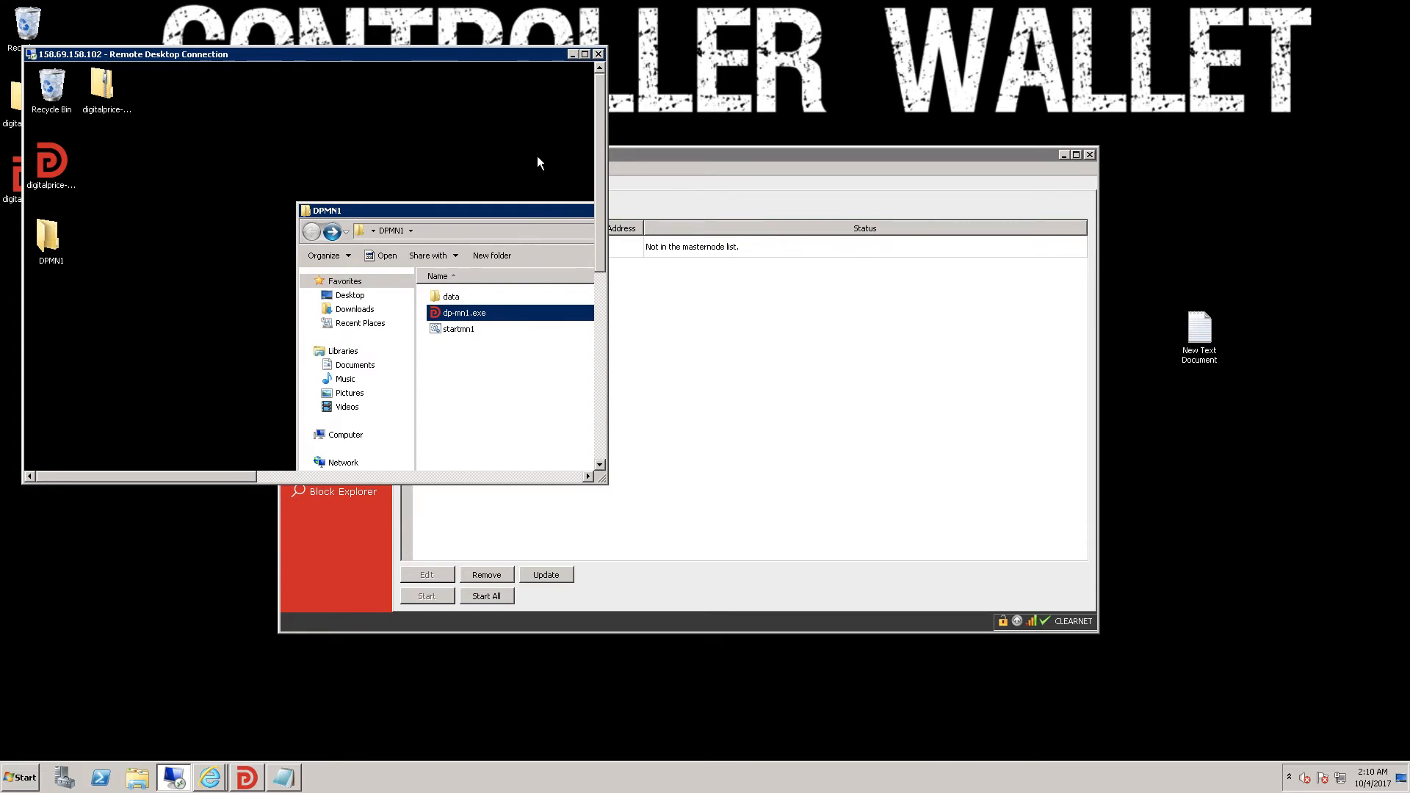
click(585, 54)
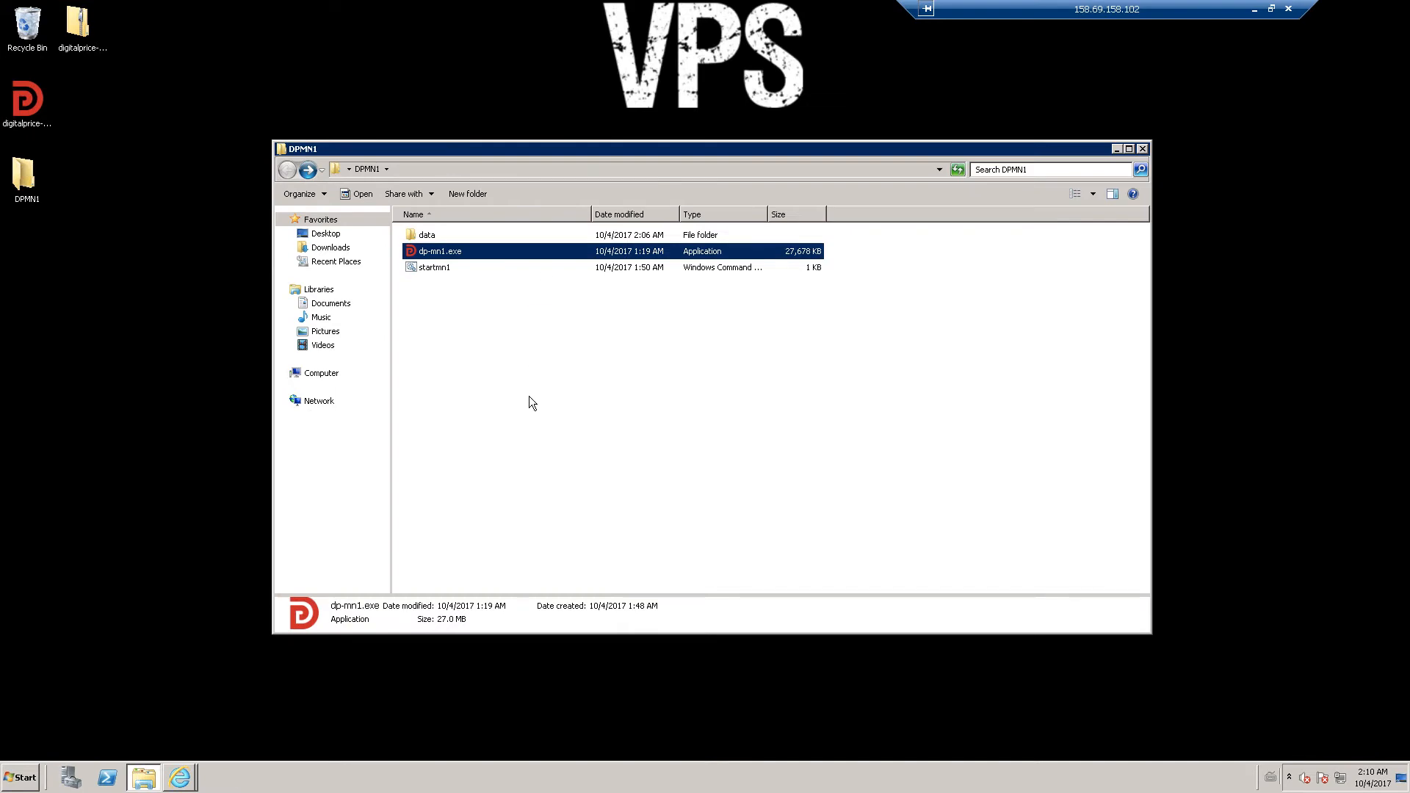
- Scroll the forum guide to STEP 3 and select the four-line config template
click(179, 777)
click(170, 745)
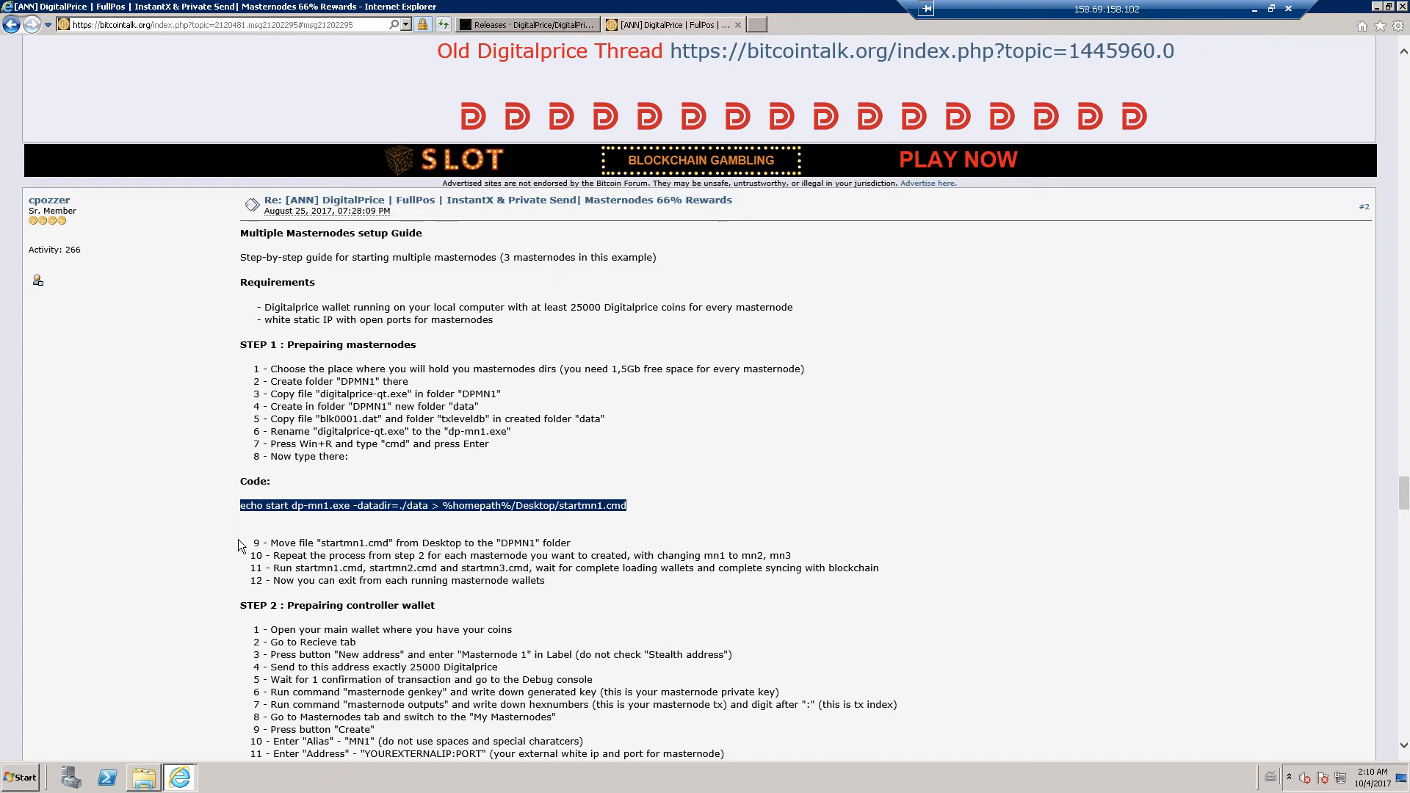
scroll(198, 466, down, 3)
scroll(194, 446, down, 9)
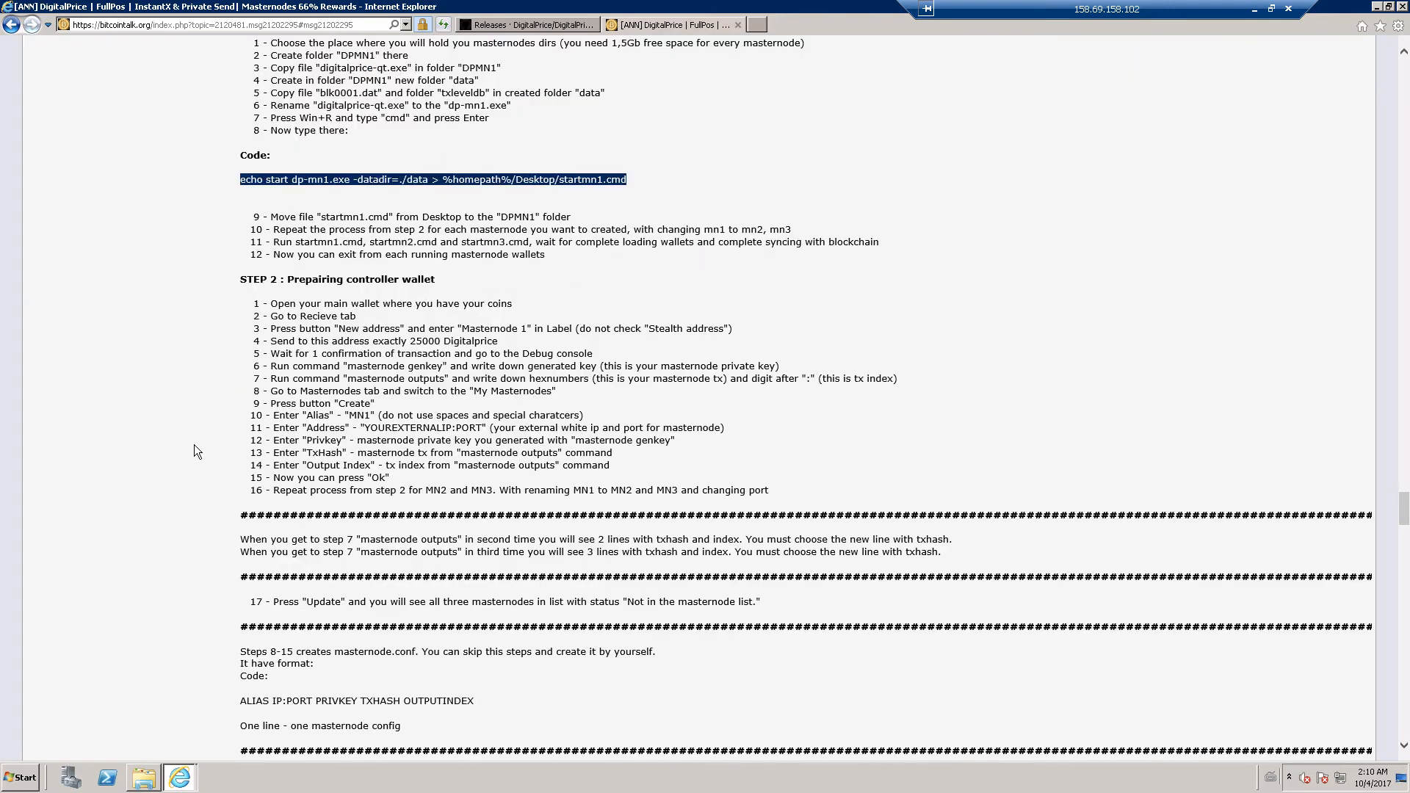
scroll(194, 445, down, 3)
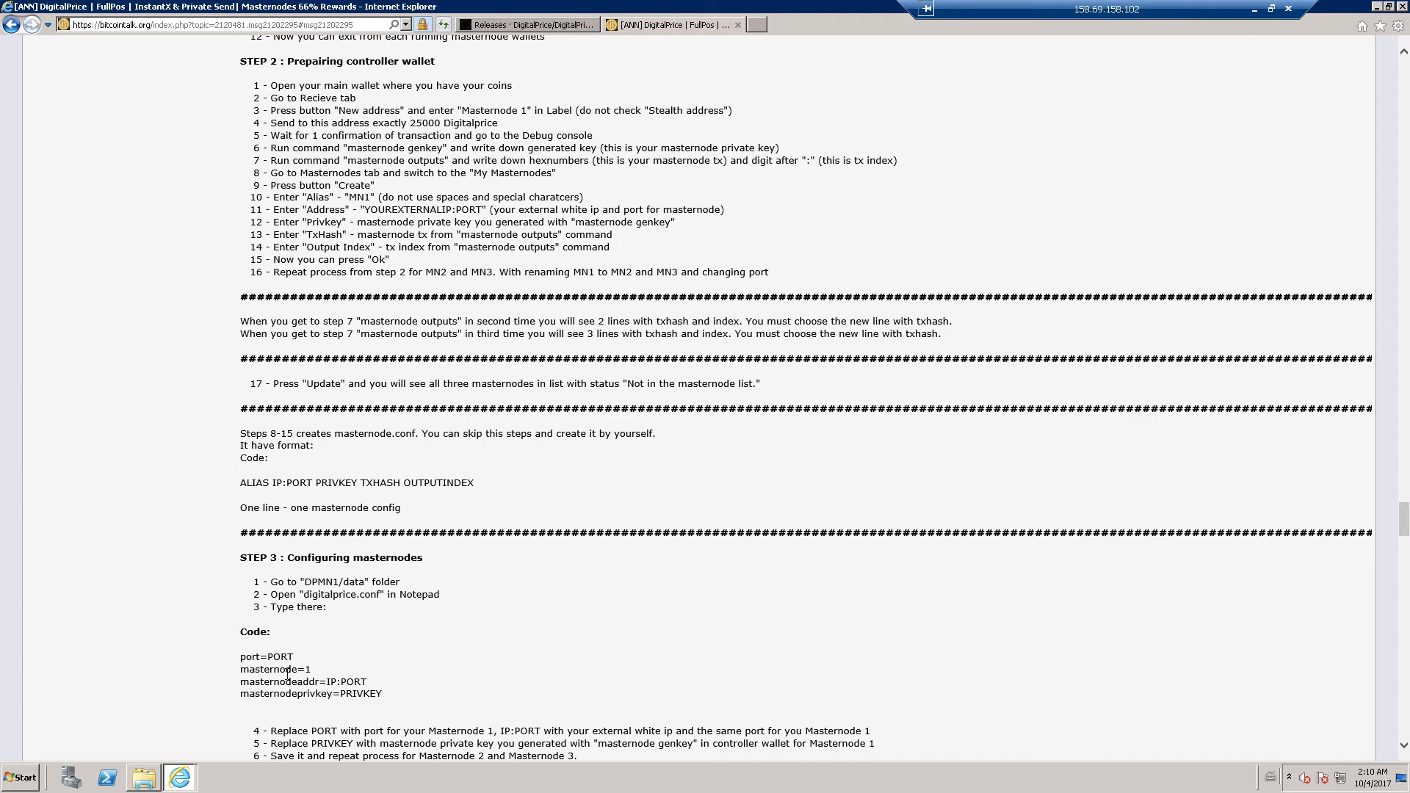
drag(241, 656, 378, 689)
key(ctrl+c)
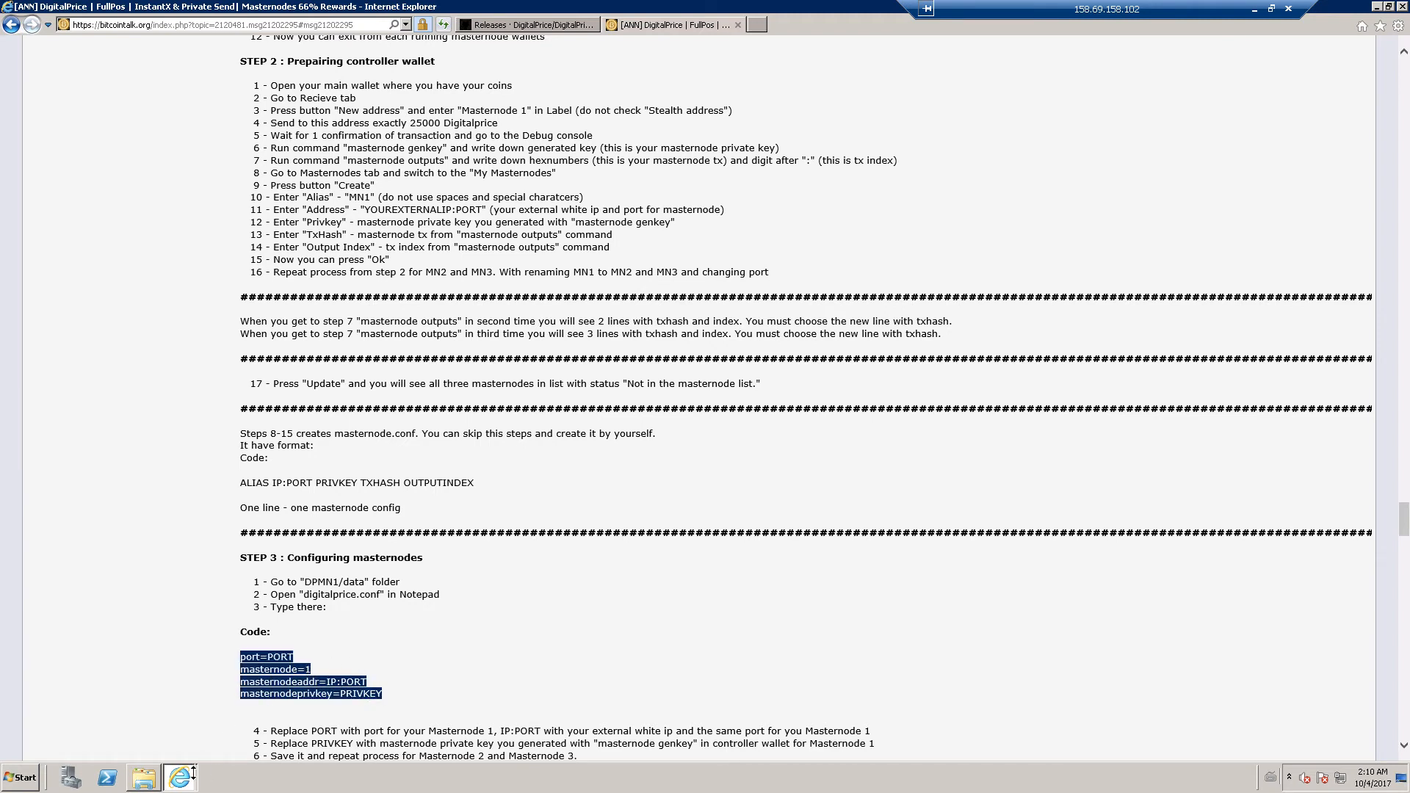
- Run startmn1 from the DPMN1 folder to launch the masternode wallet
click(1377, 8)
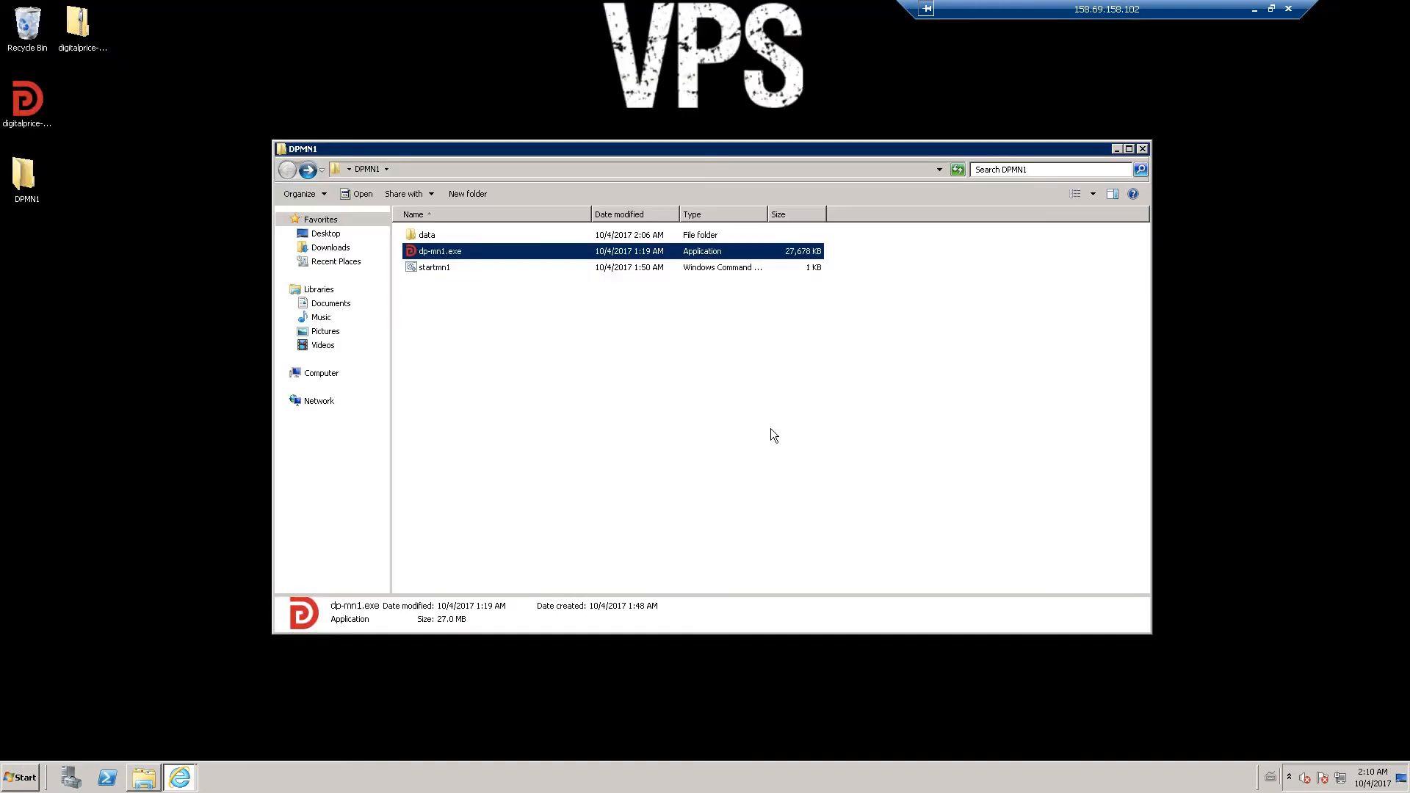
double_click(429, 233)
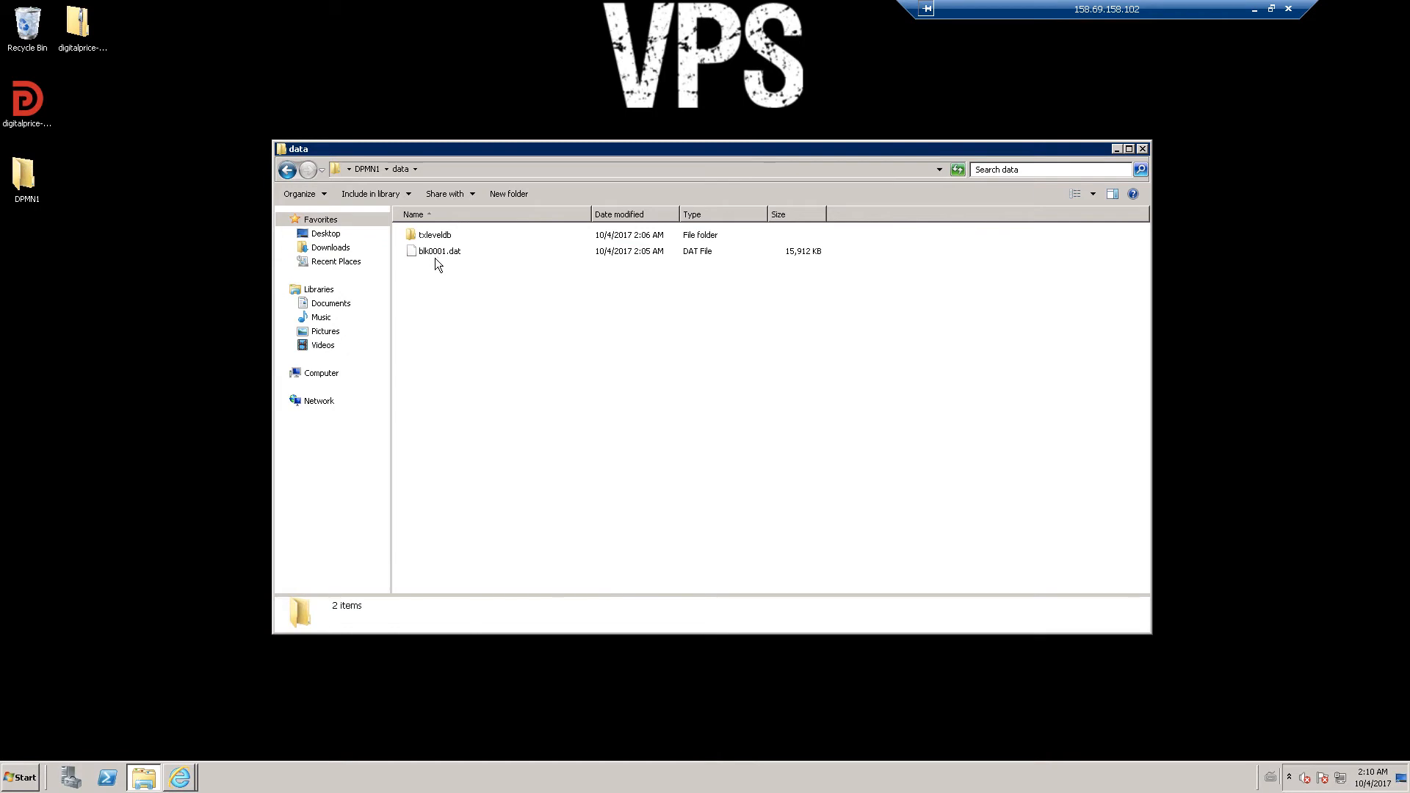
click(287, 171)
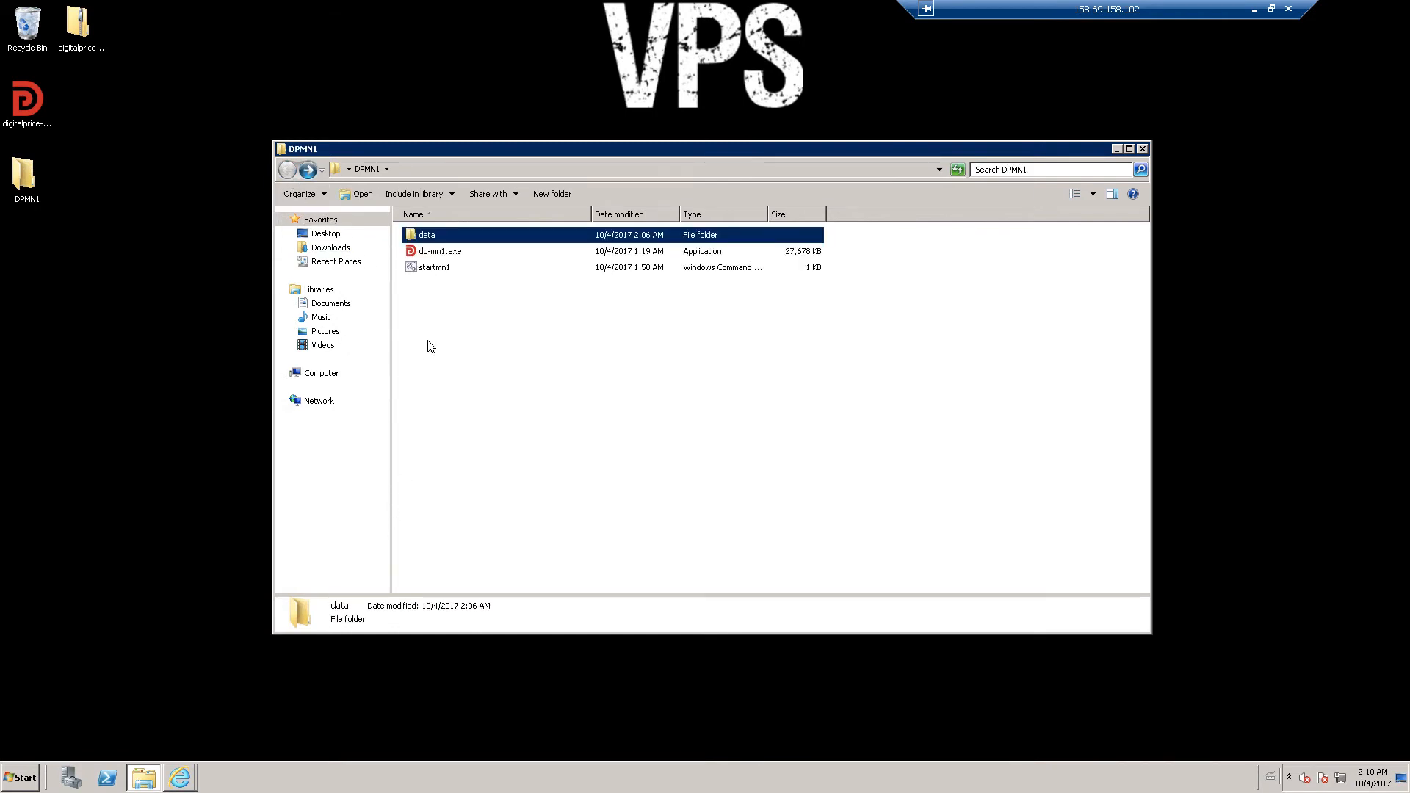
double_click(443, 269)
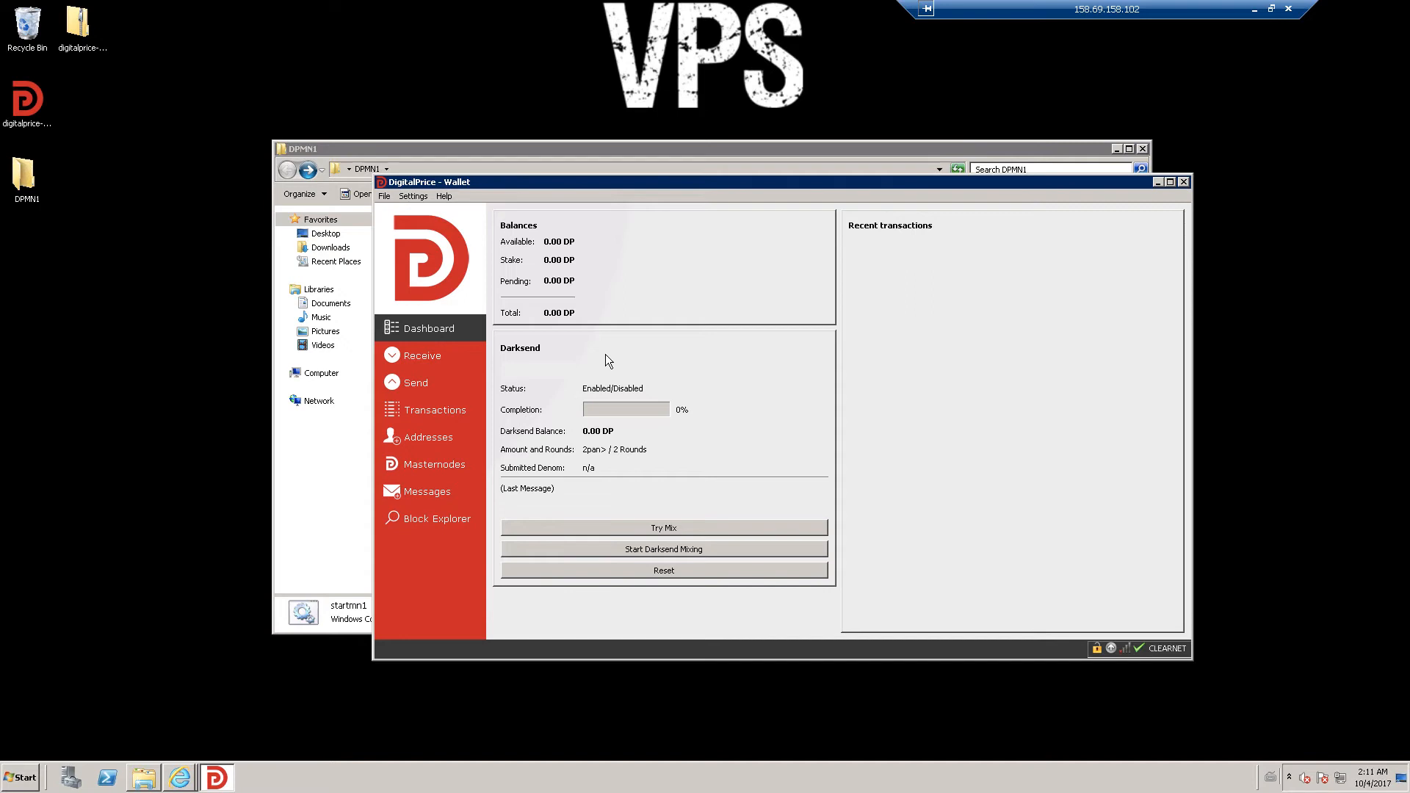
- View the data folder's new files, then exit the masternode wallet via File > Exit
click(412, 150)
double_click(429, 235)
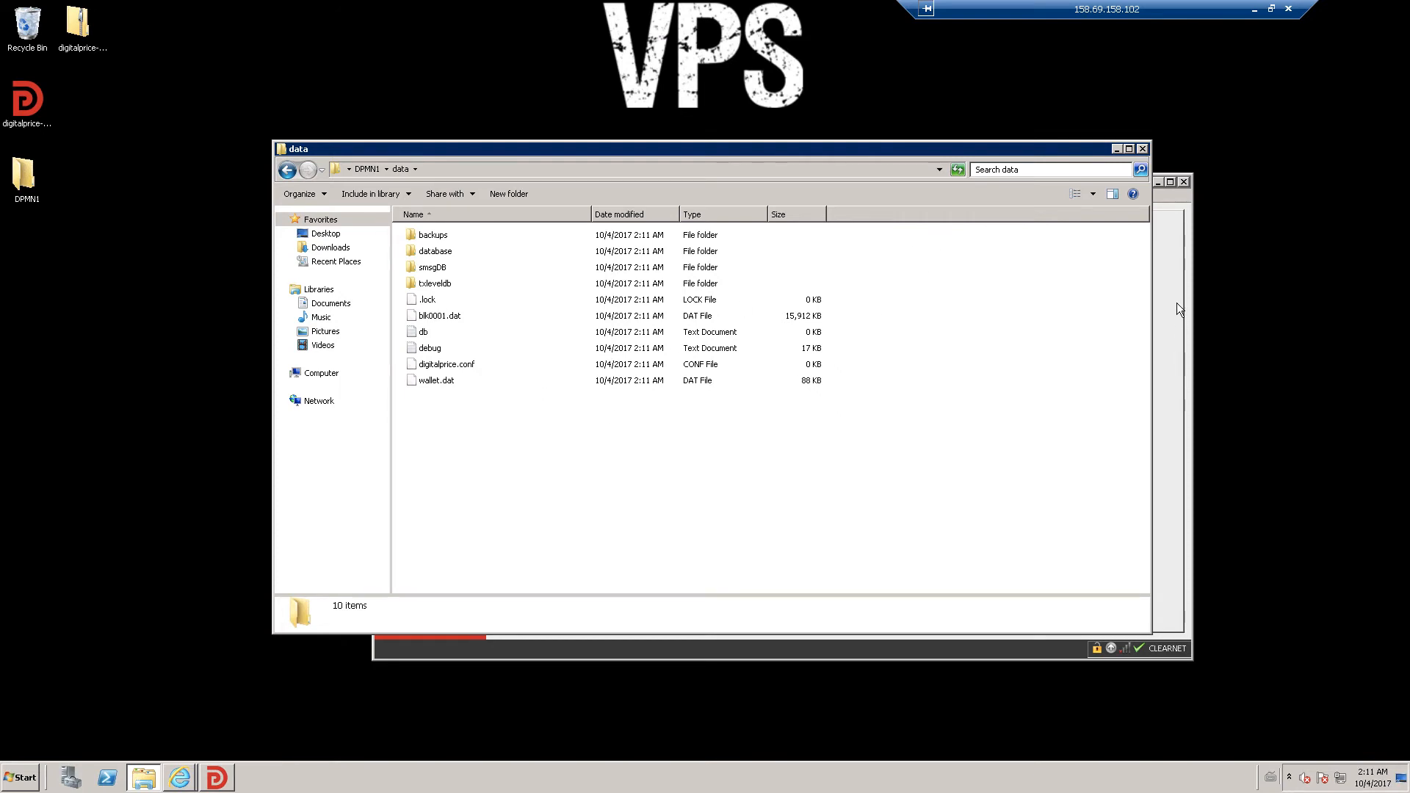
click(1162, 217)
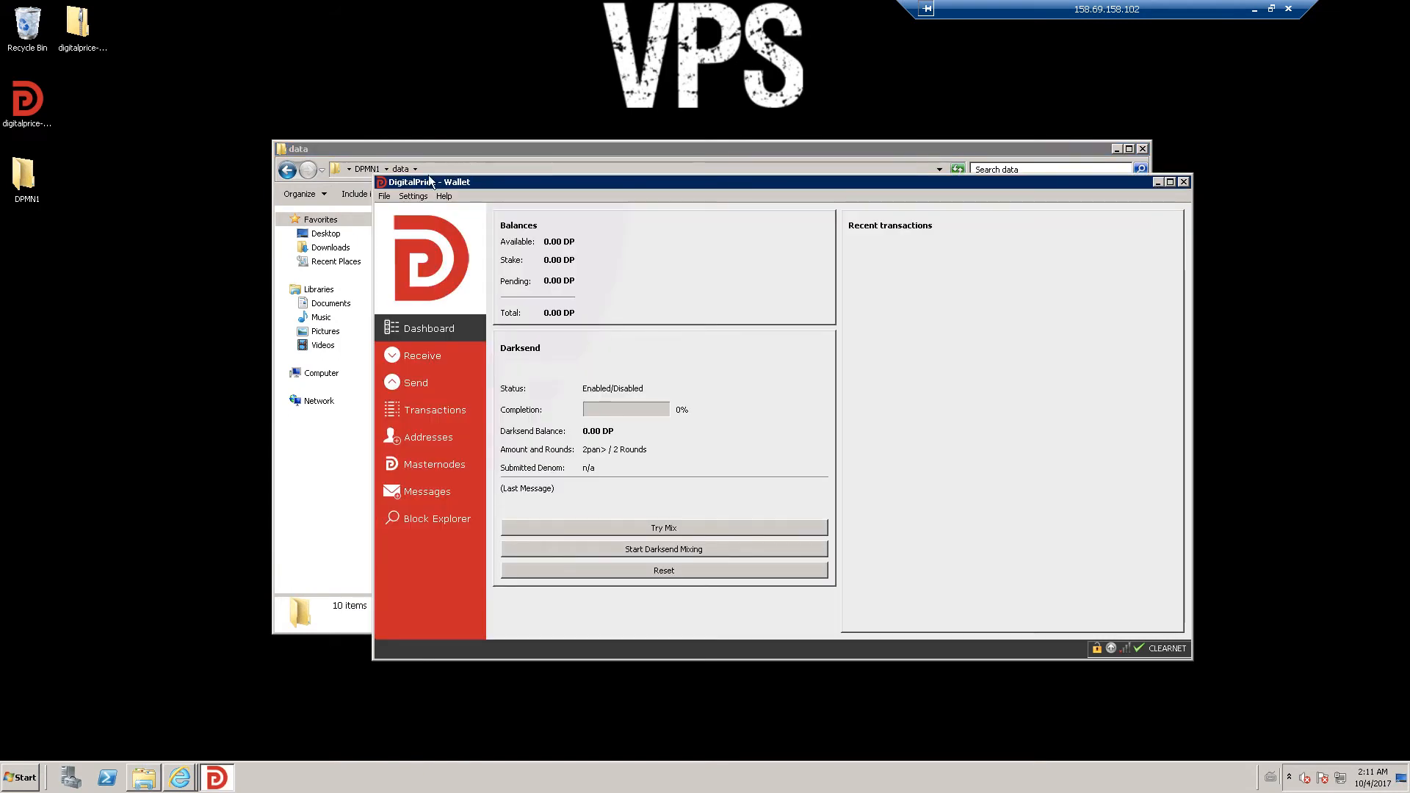
click(385, 197)
click(412, 274)
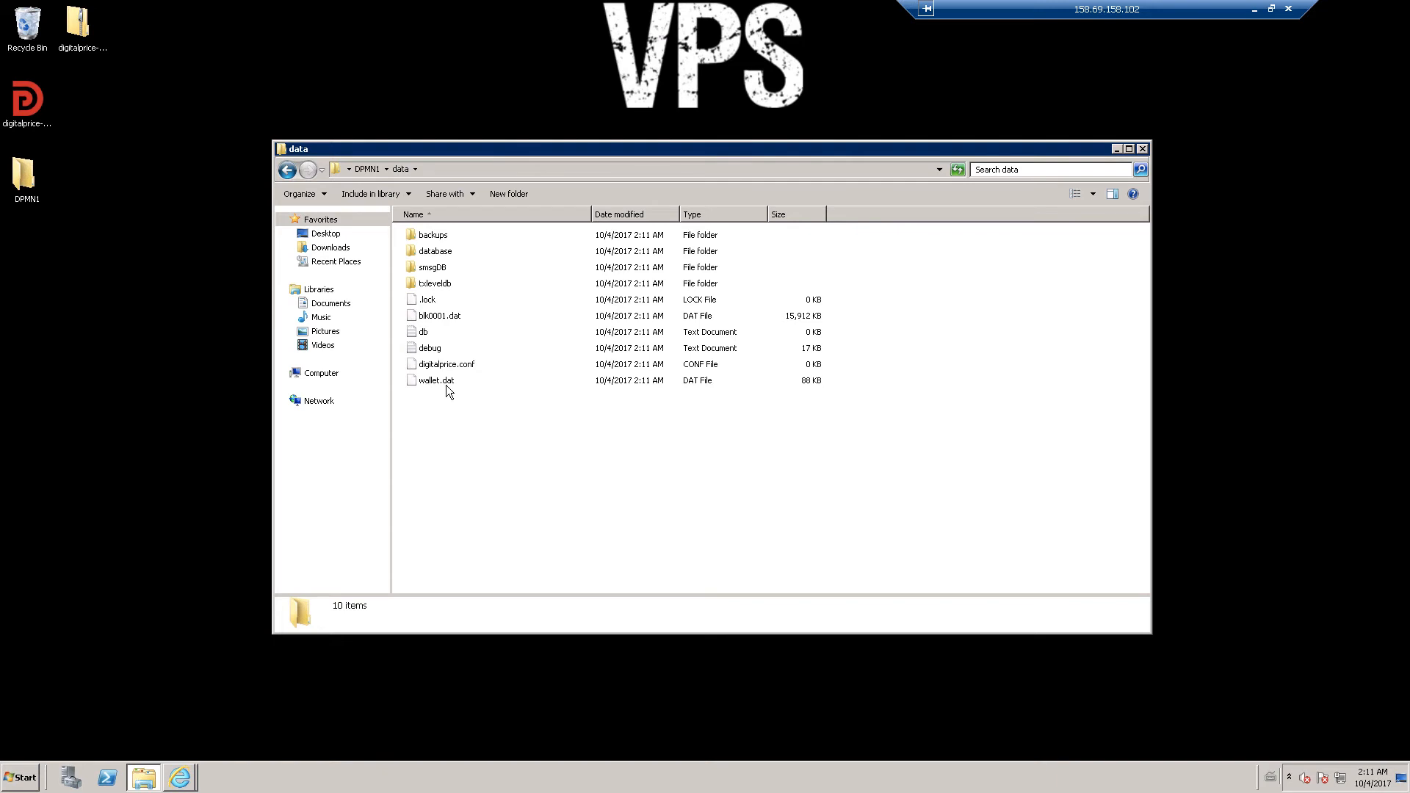
right_click(442, 367)
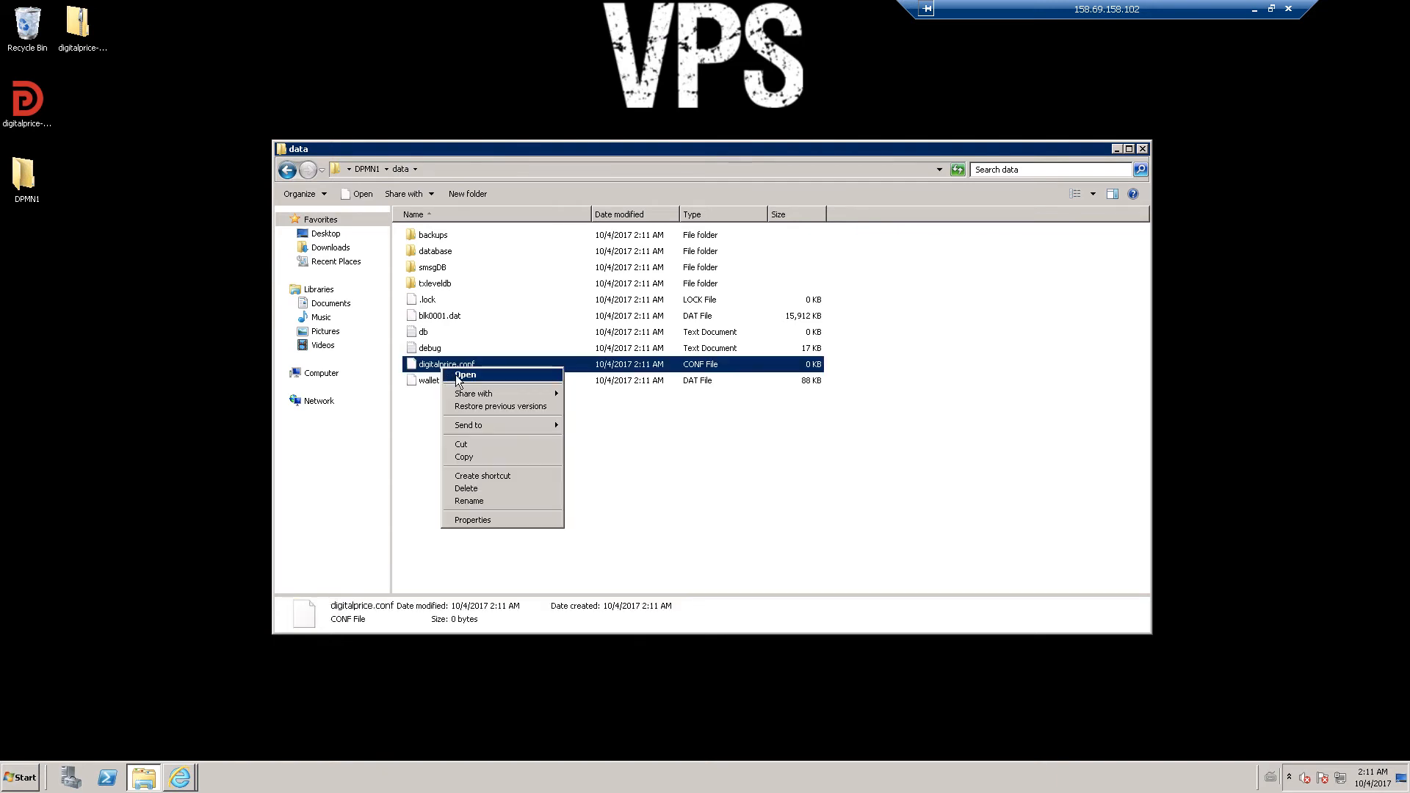
- Open digitalprice.conf in Notepad
click(457, 377)
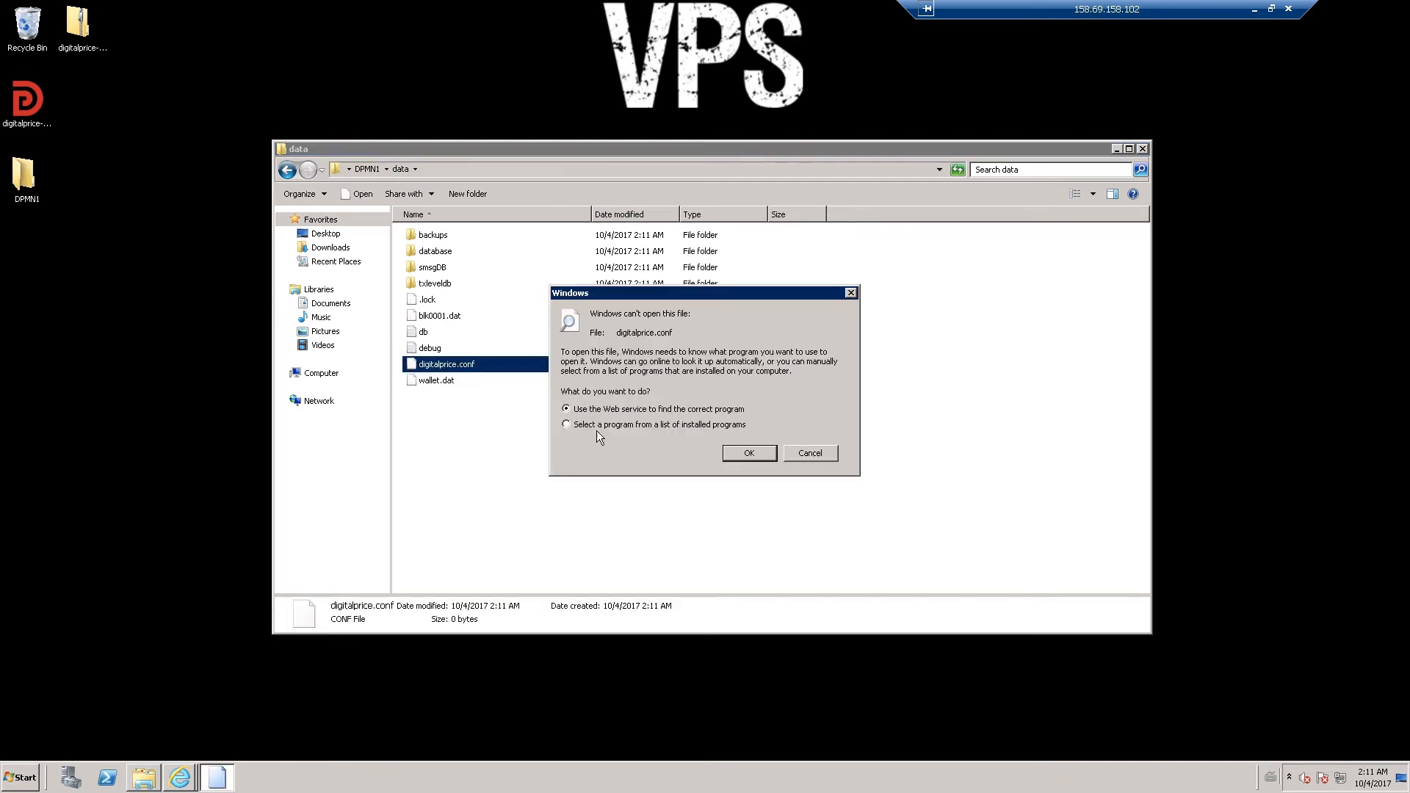
click(758, 452)
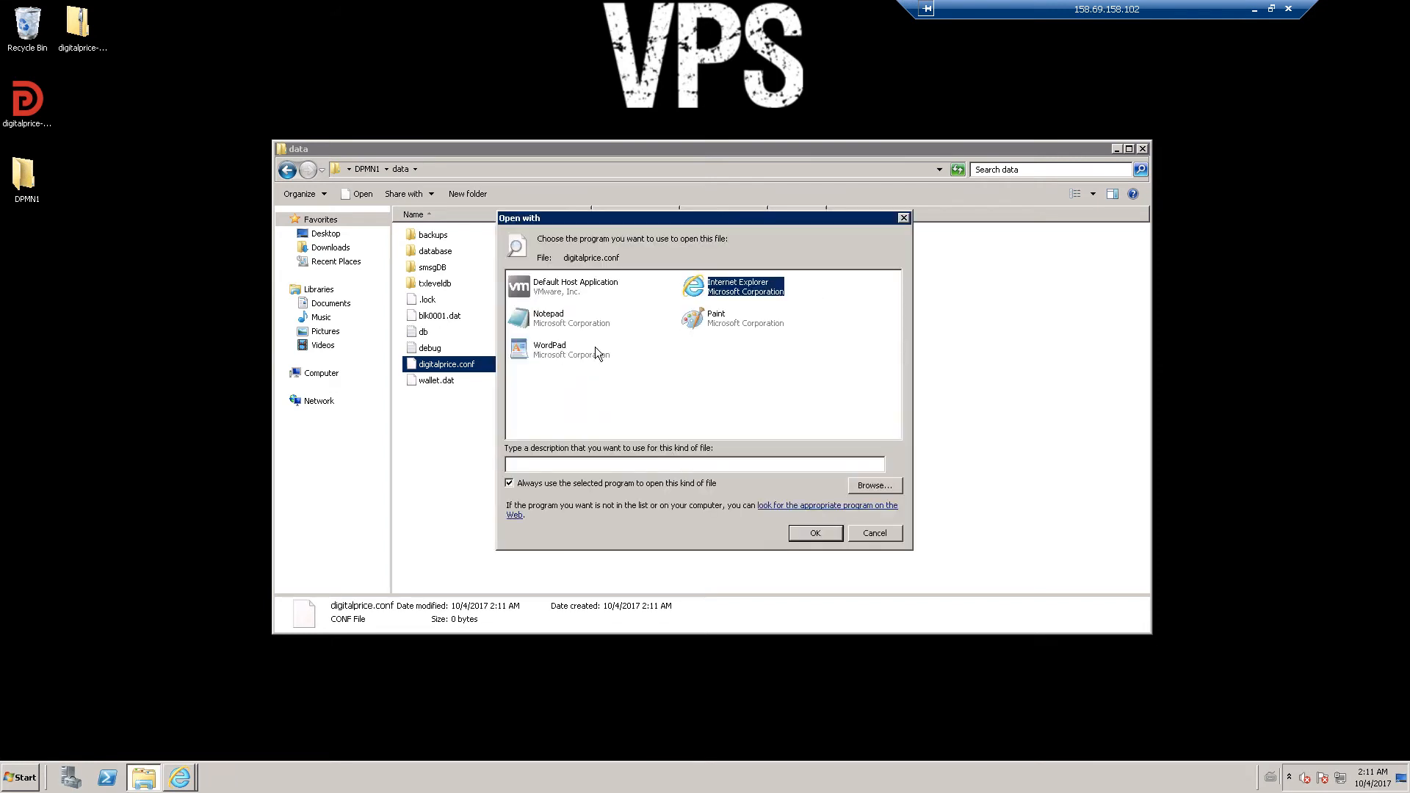
click(552, 320)
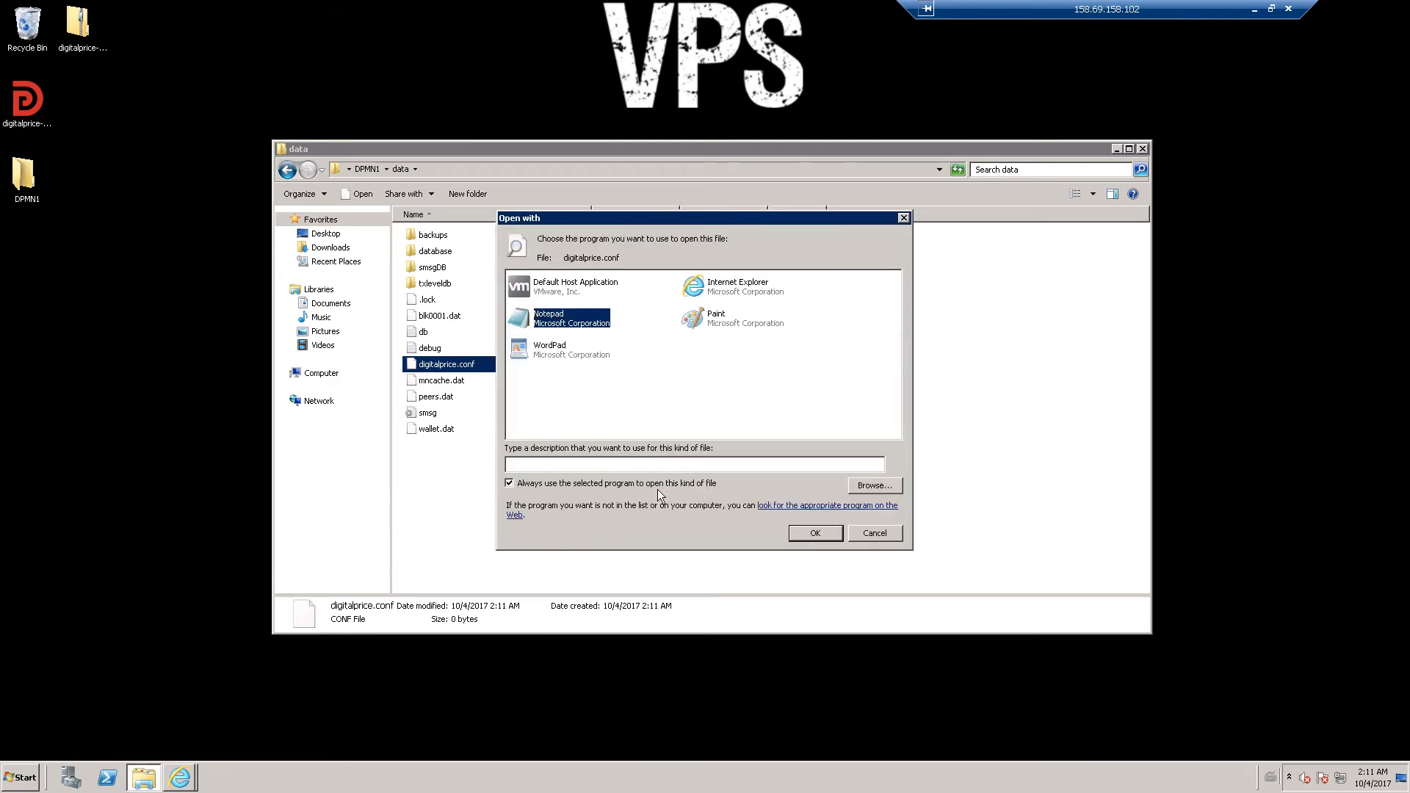
click(813, 533)
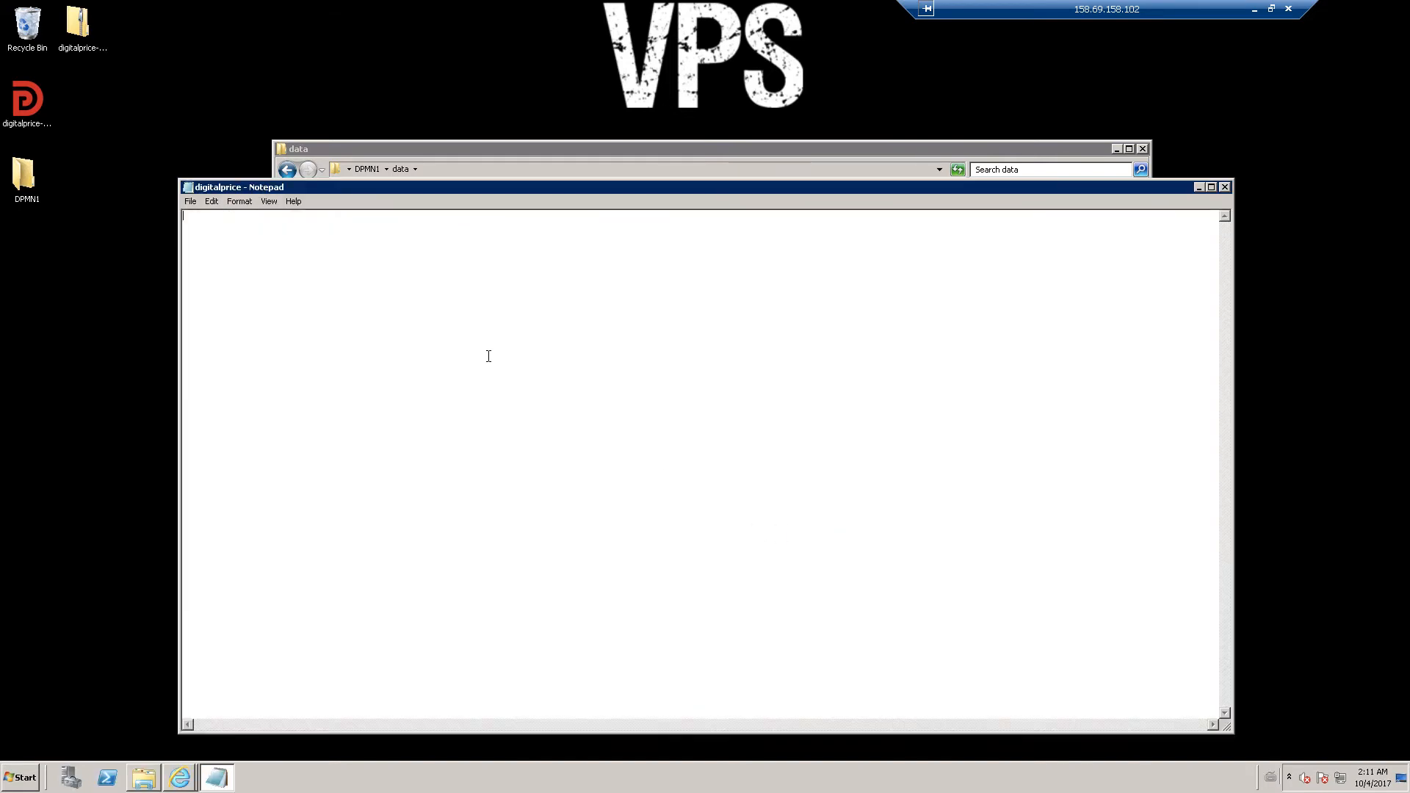
- Paste the config template, setting port=5000 and masternodeaddr=158.69.158.102:5000
key(ctrl+v)
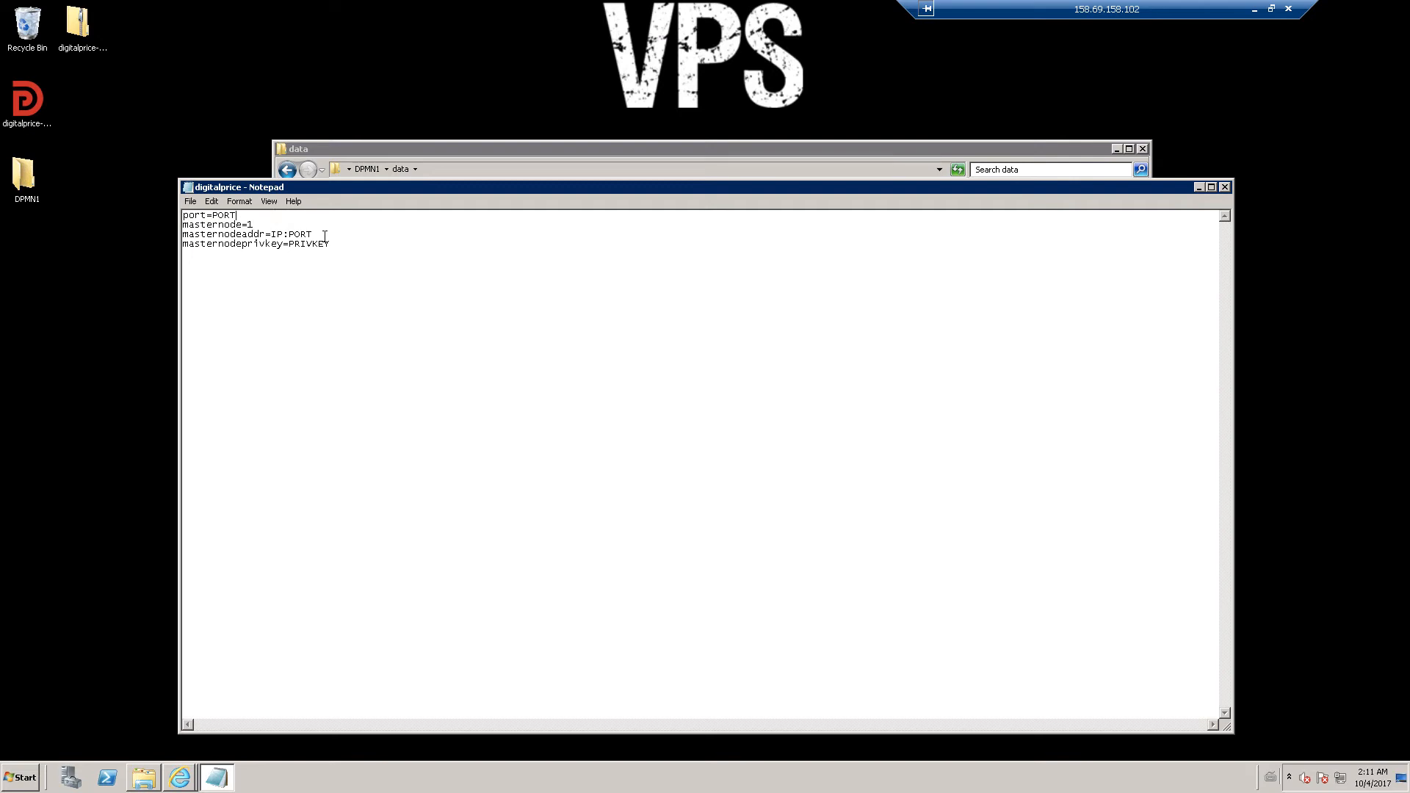
key(BackSpace)
key(BackSpace)
key(BackSpace)
text(5000)
click(325, 233)
key(BackSpace)
key(BackSpace)
key(BackSpace)
key(BackSpace)
key(BackSpace)
key(BackSpace)
key(BackSpace)
text(158.69.158.102:5000)
- Copy the masternode private key line from the controller's local notes
click(1272, 9)
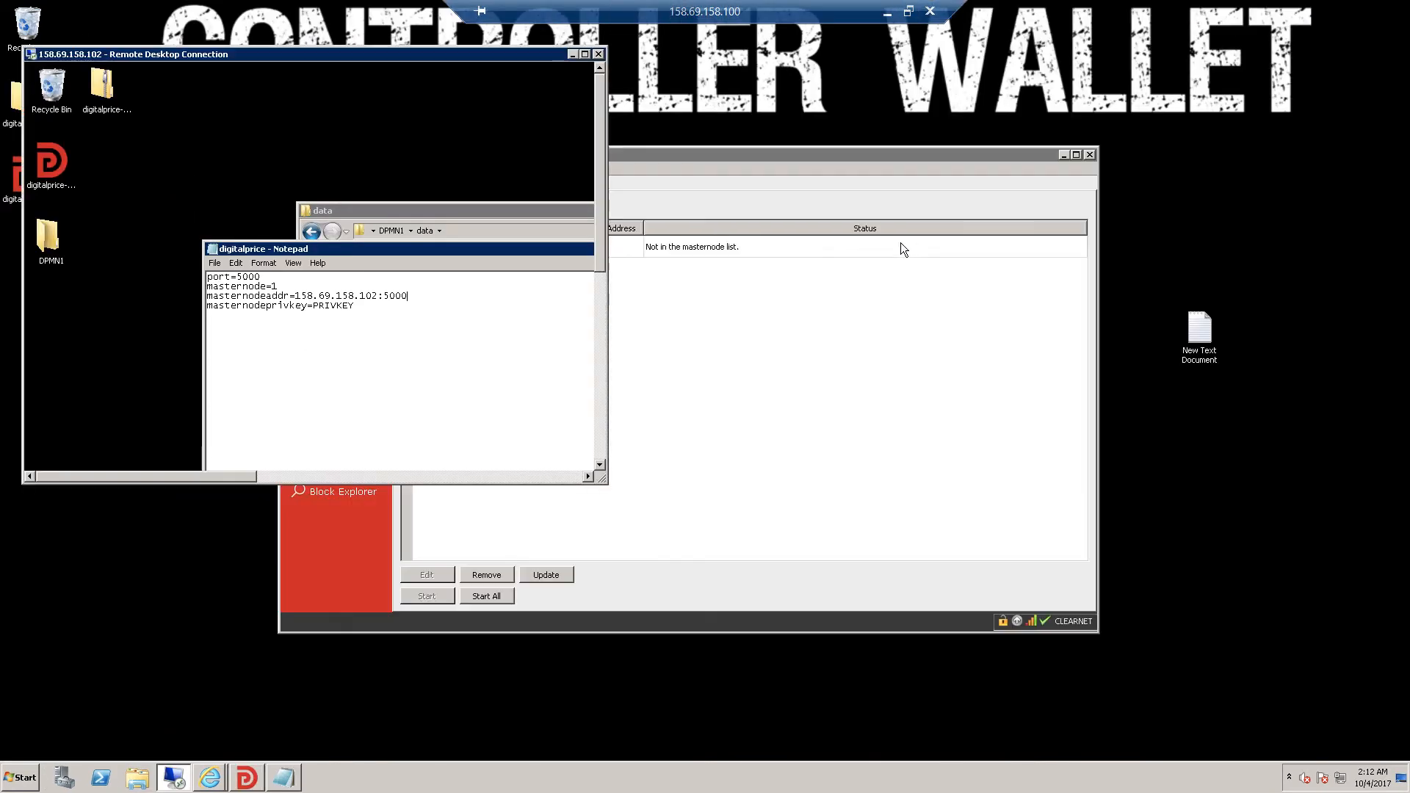
click(729, 383)
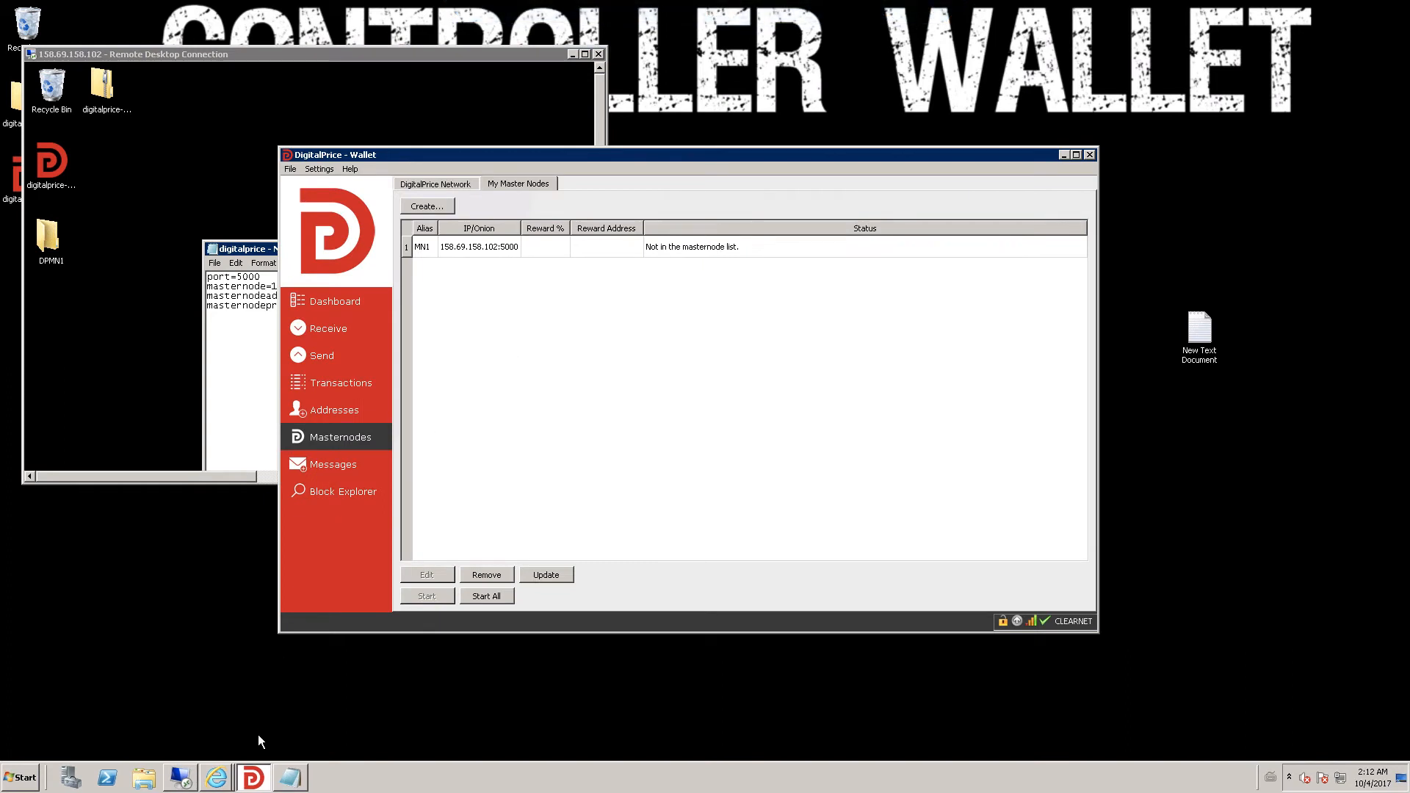
click(290, 778)
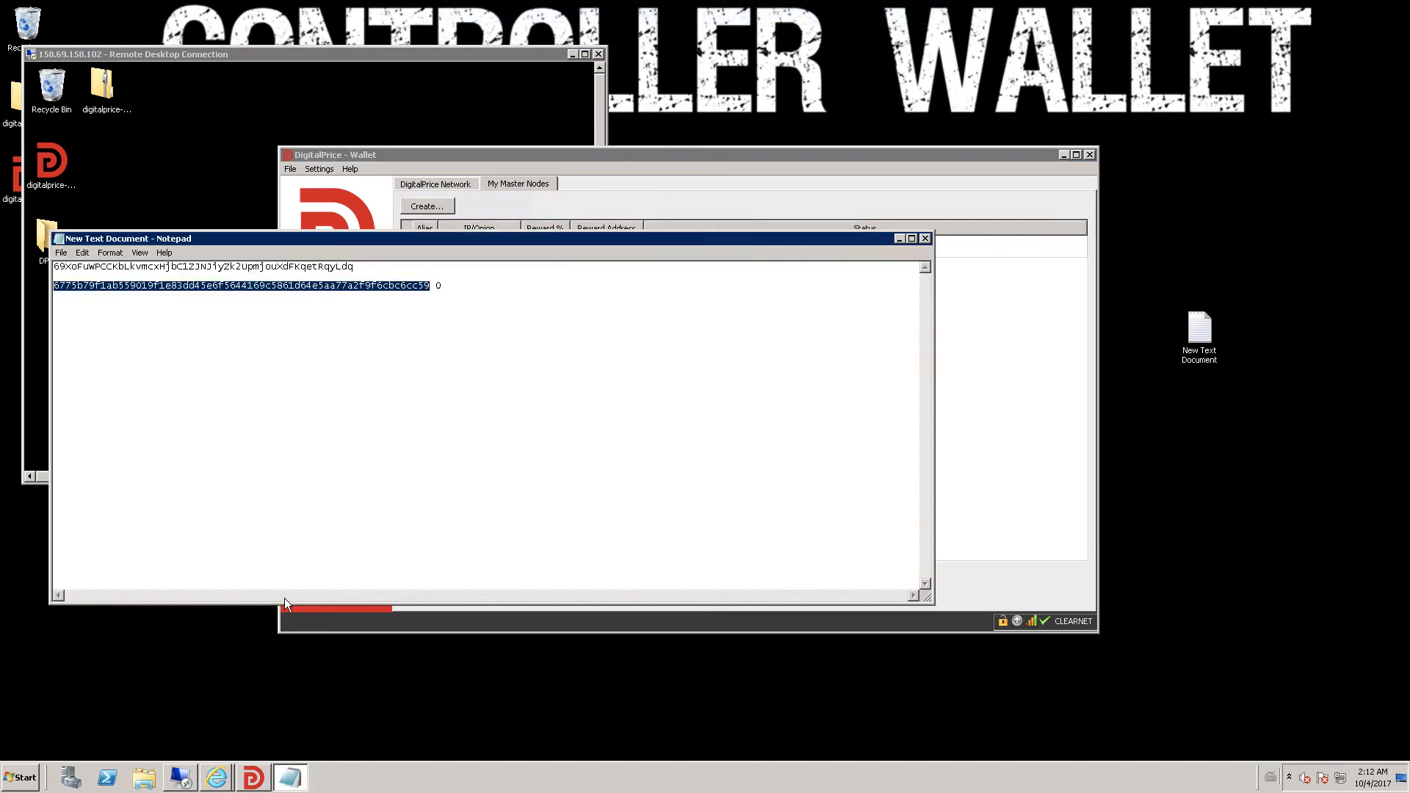
double_click(161, 266)
right_click(161, 269)
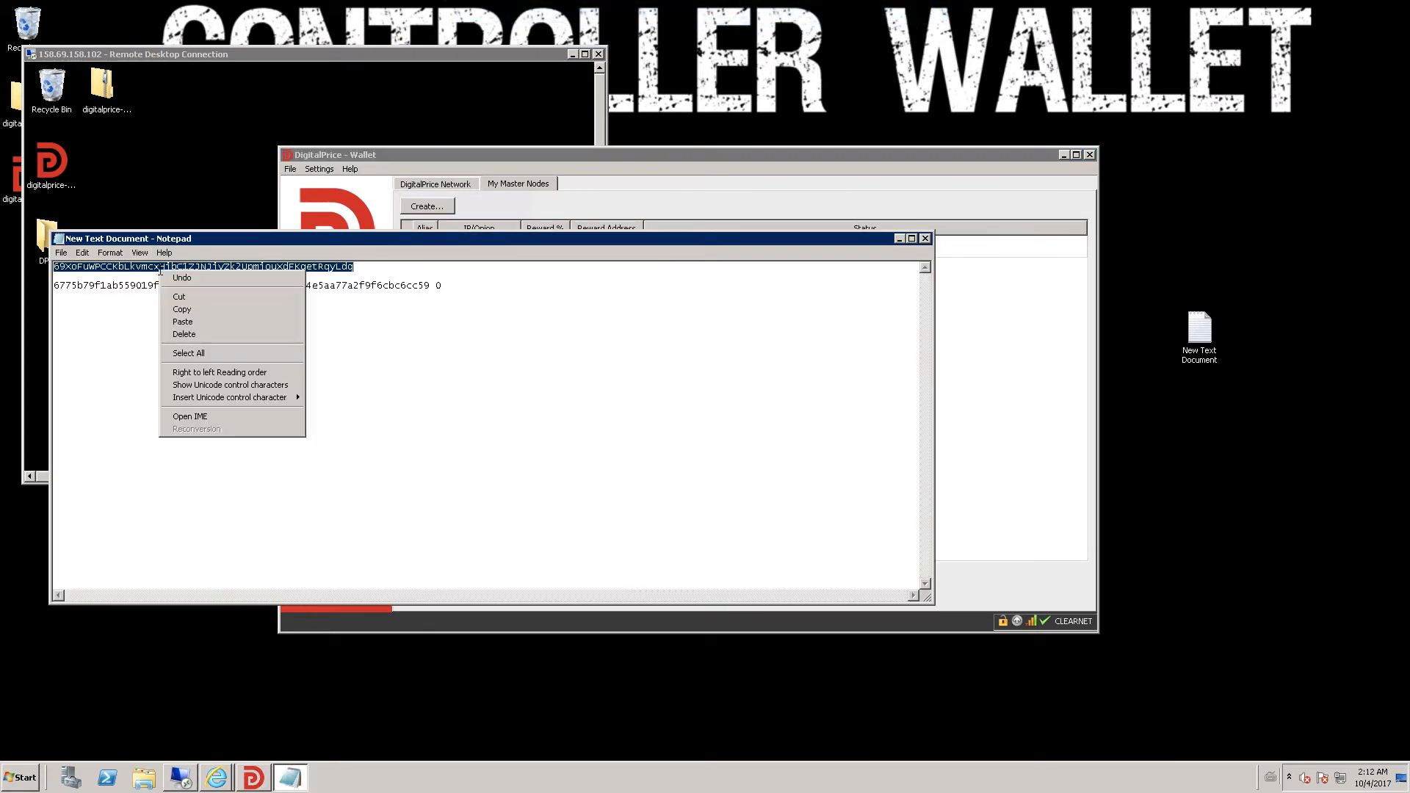
click(183, 309)
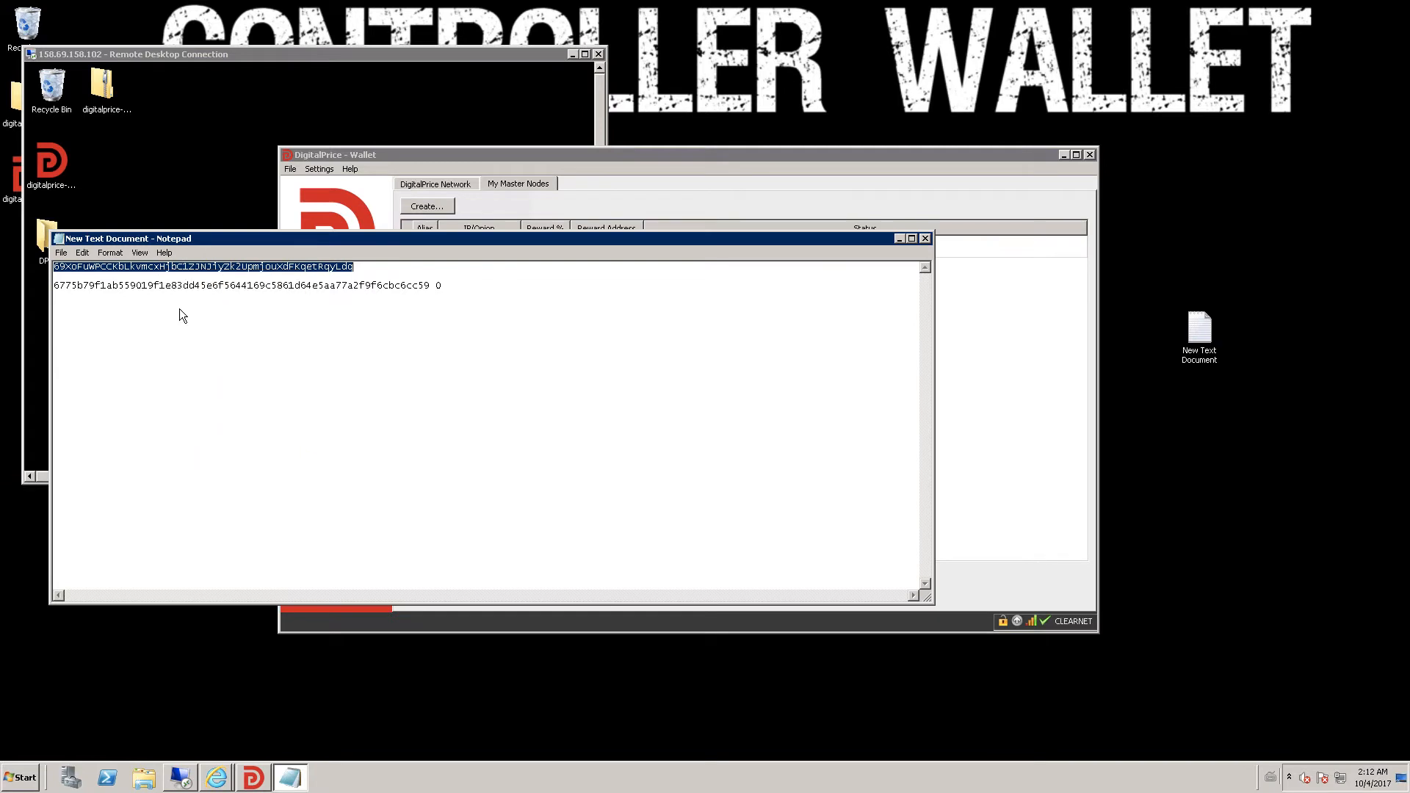
- On the VPS, replace PRIVKEY in digitalprice.conf with the pasted key, save, and close Notepad
click(585, 54)
click(387, 250)
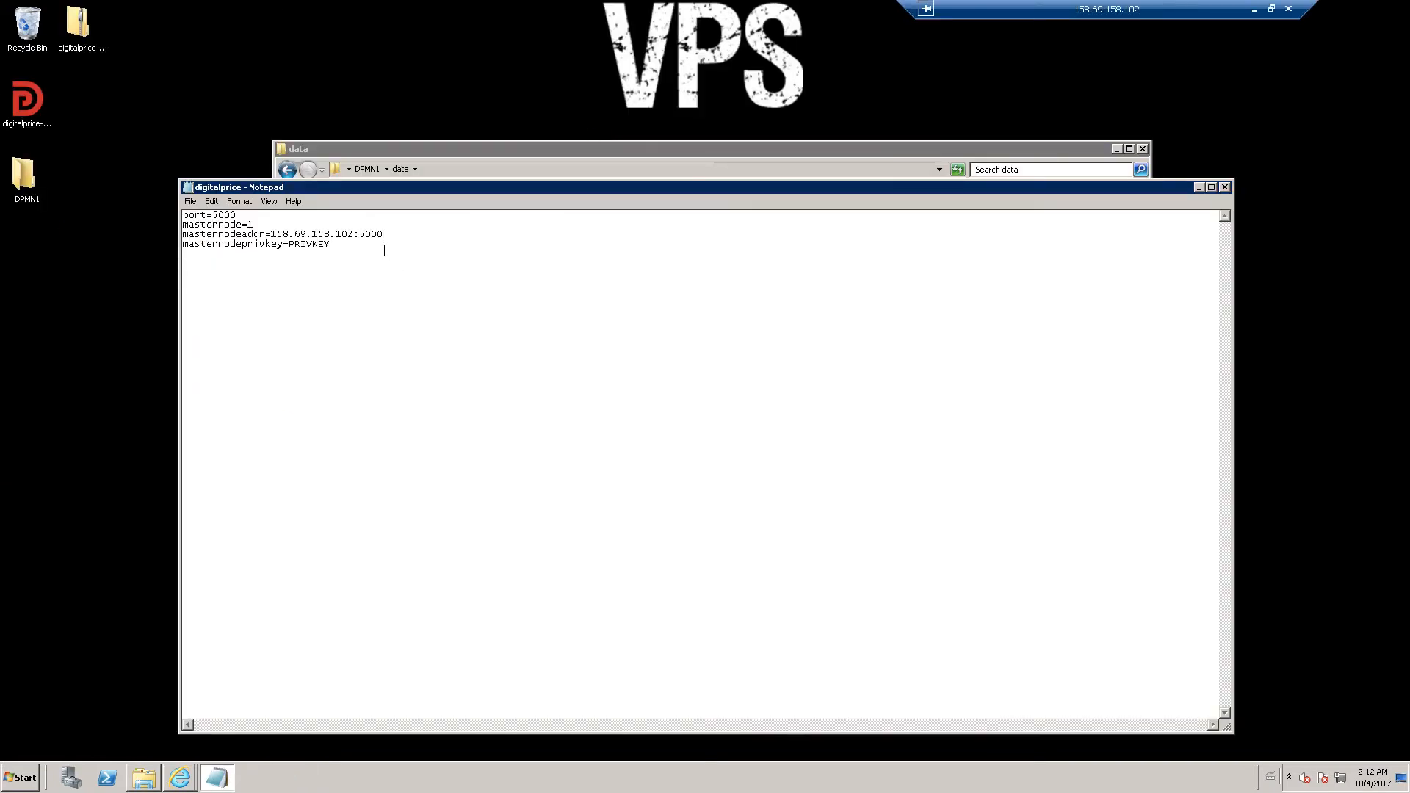
key(BackSpace)
key(BackSpace)
key(BackSpace)
key(BackSpace)
key(BackSpace)
key(BackSpace)
key(ctrl+v)
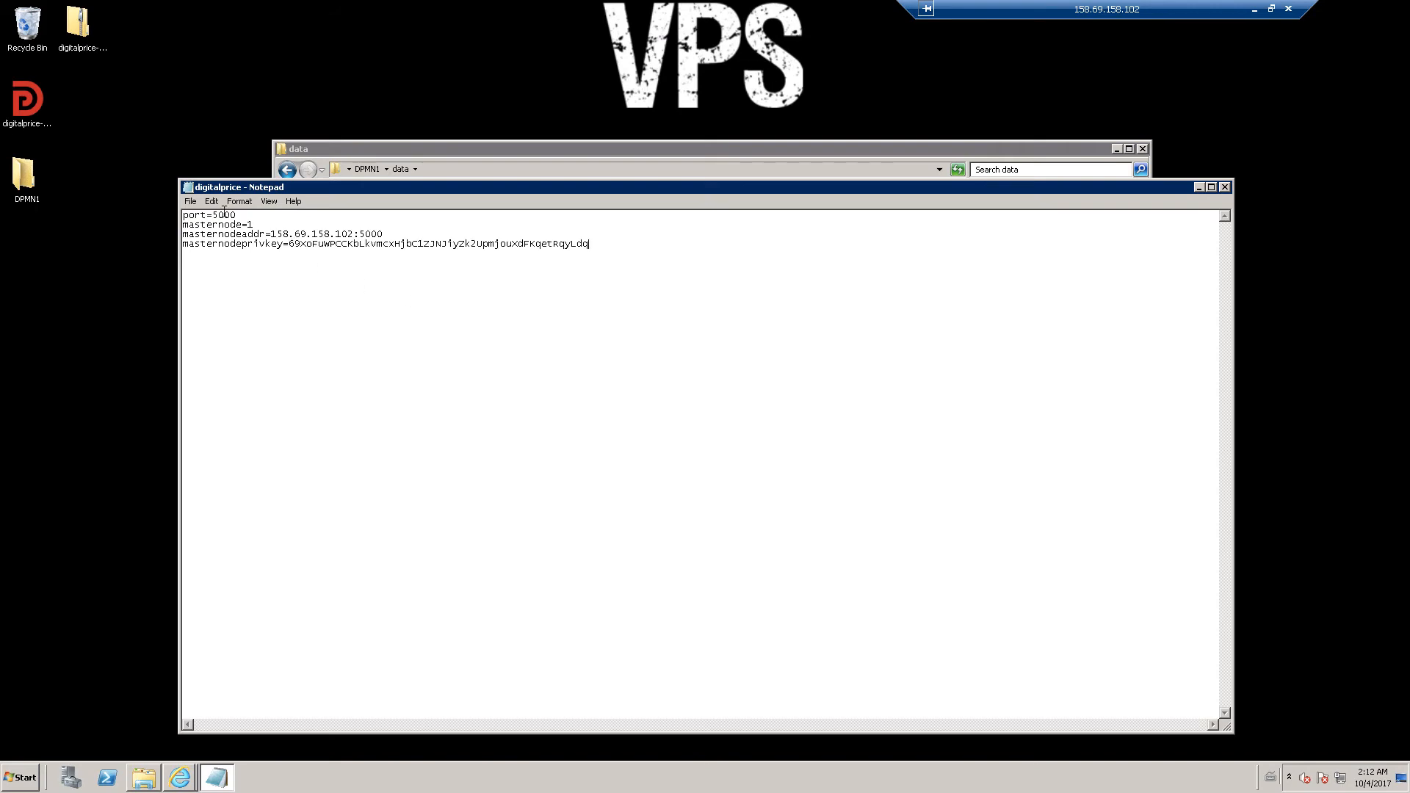
click(191, 201)
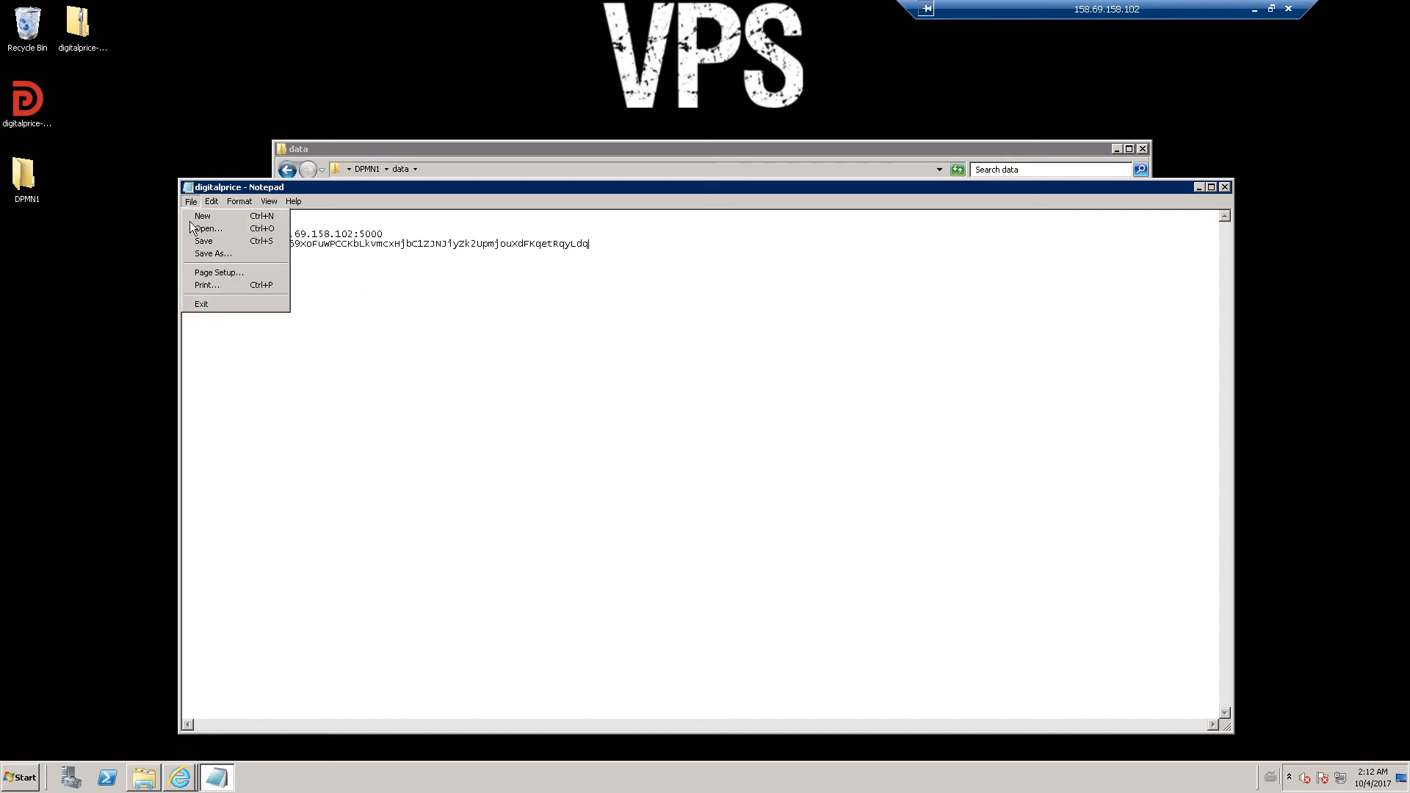
click(203, 241)
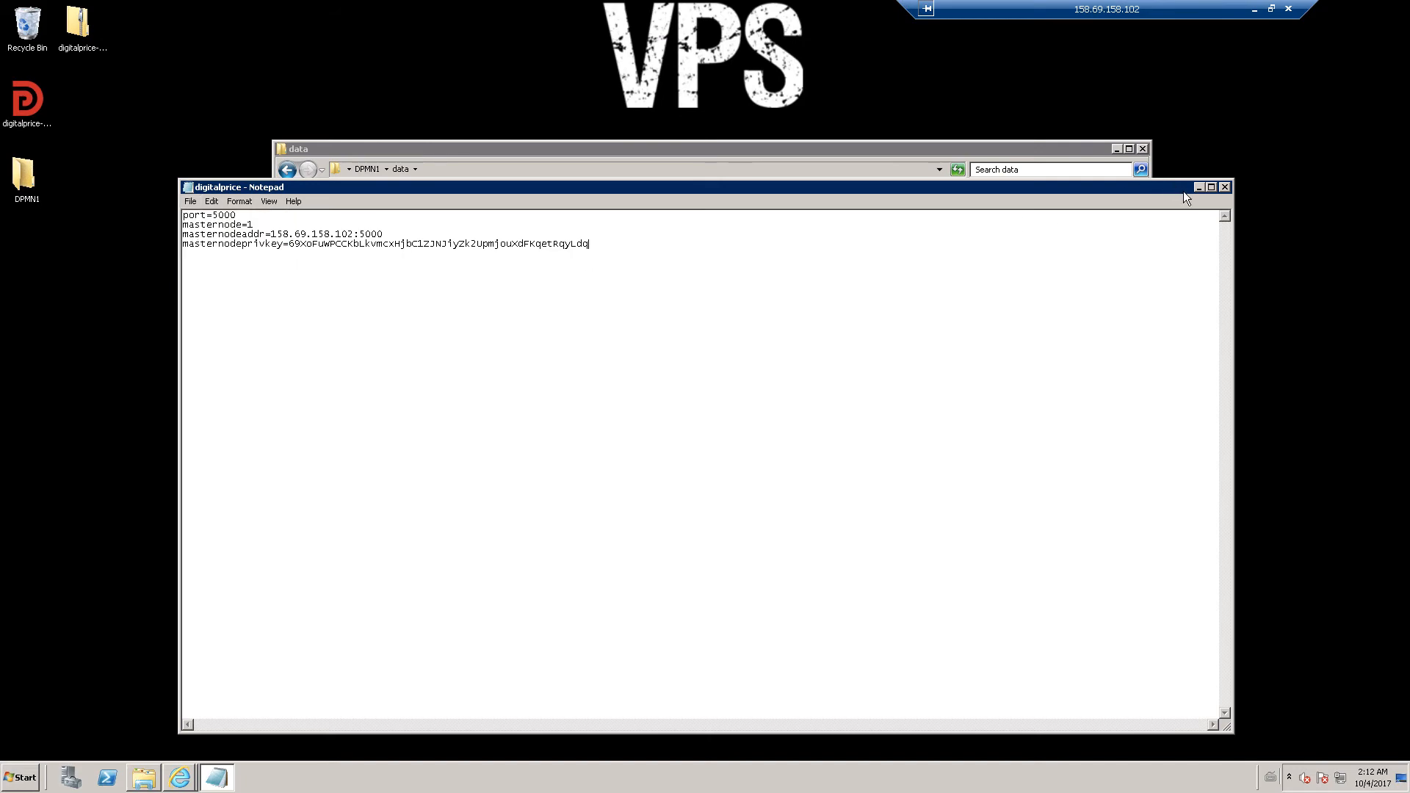
click(1225, 188)
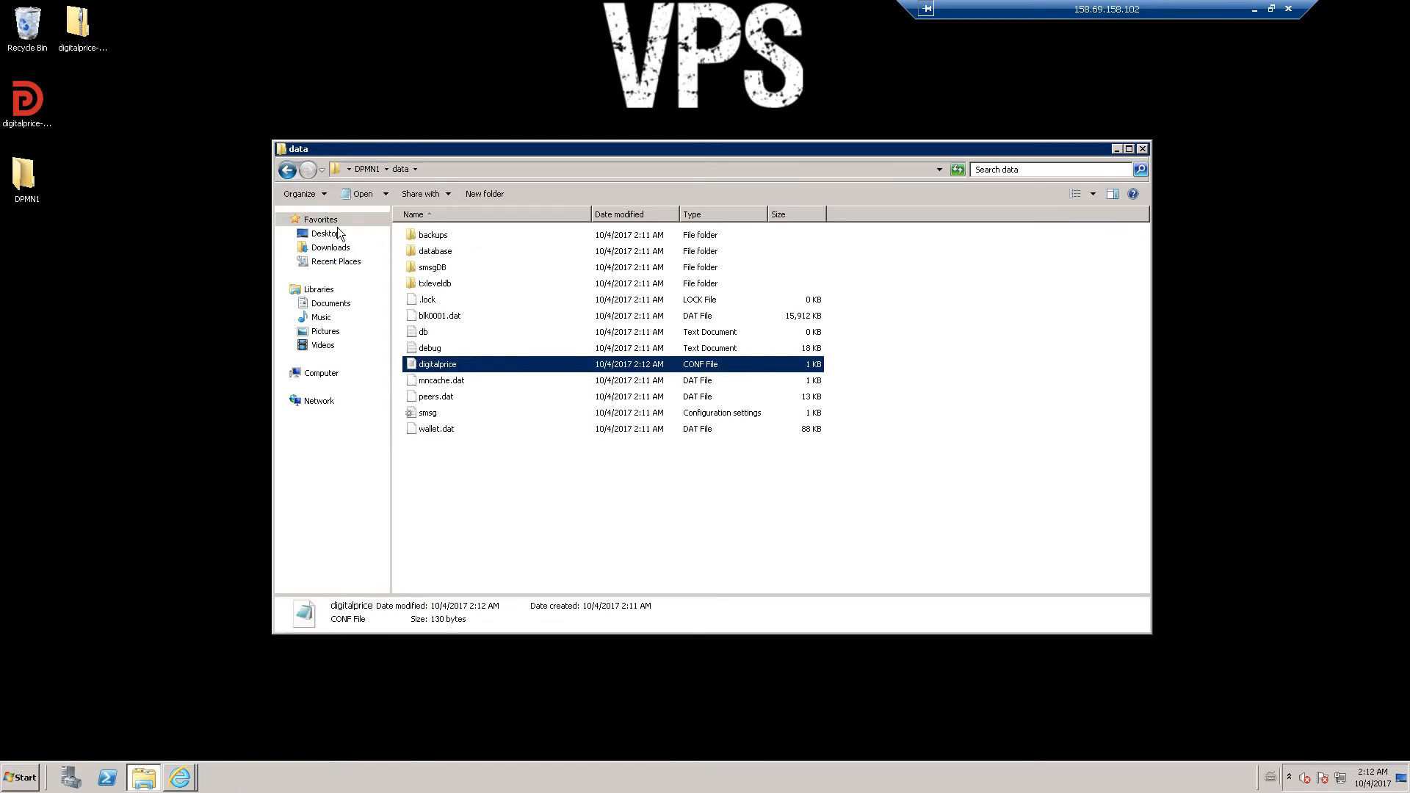
click(287, 170)
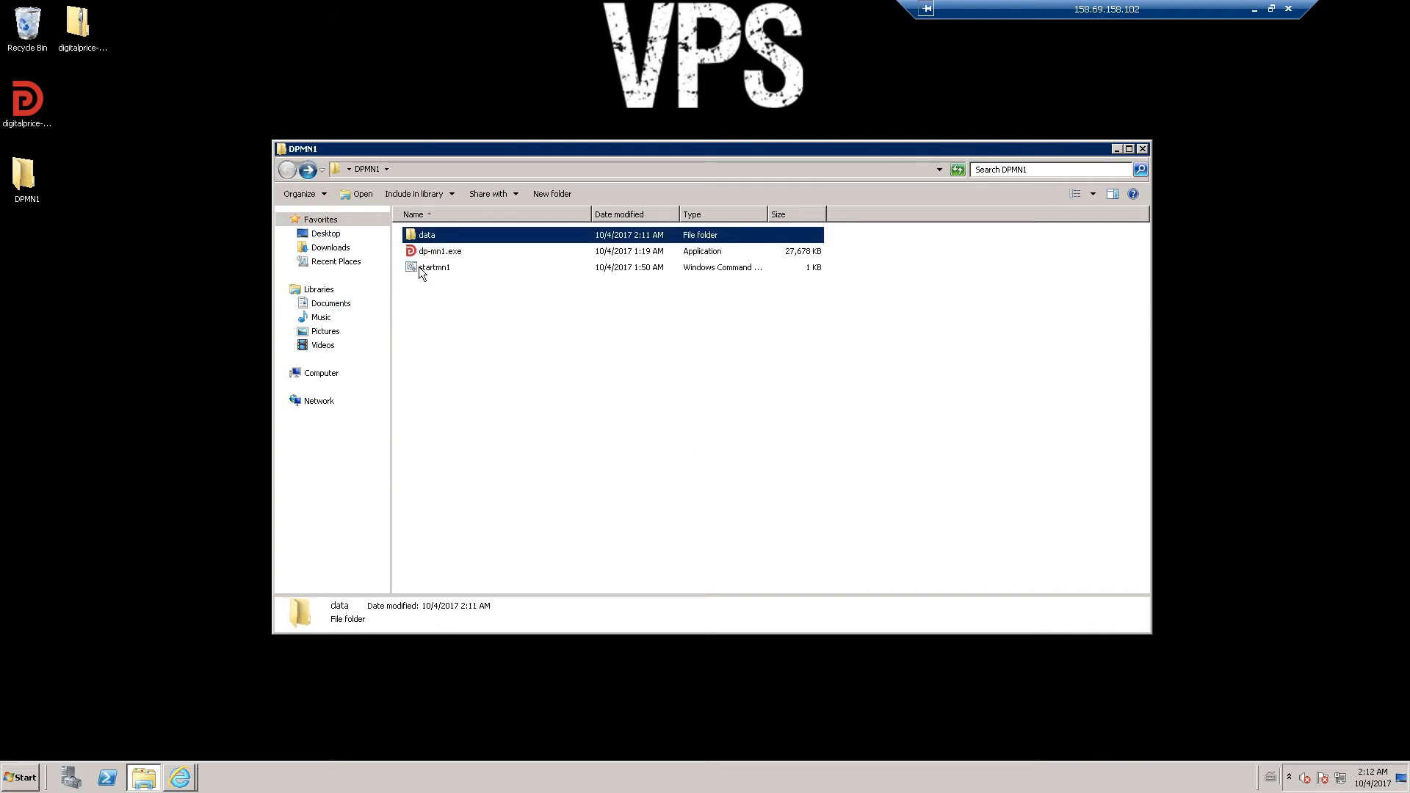
- Run startmn1 from DPMN1 to relaunch the VPS wallet, hide the folder, and exit full screen
click(417, 268)
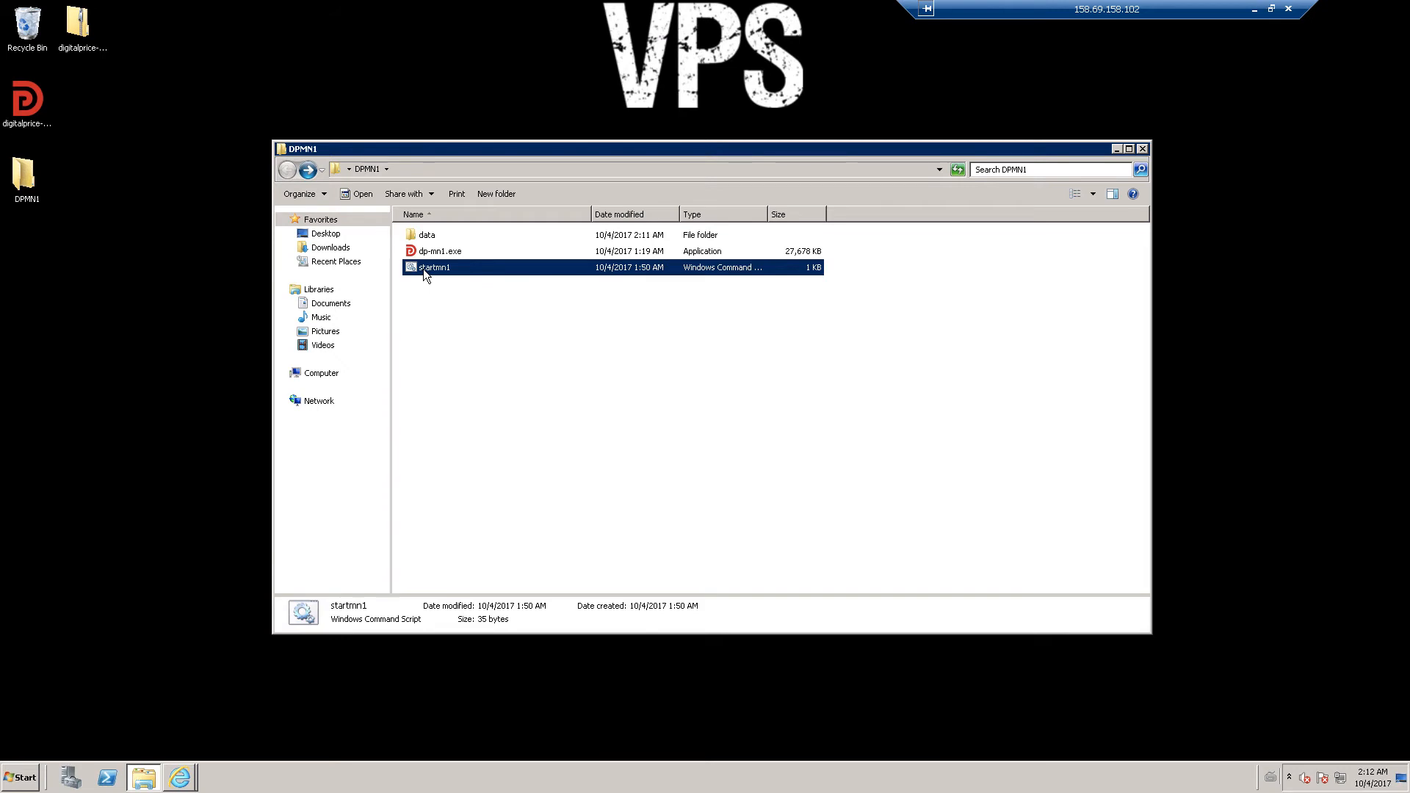
click(421, 299)
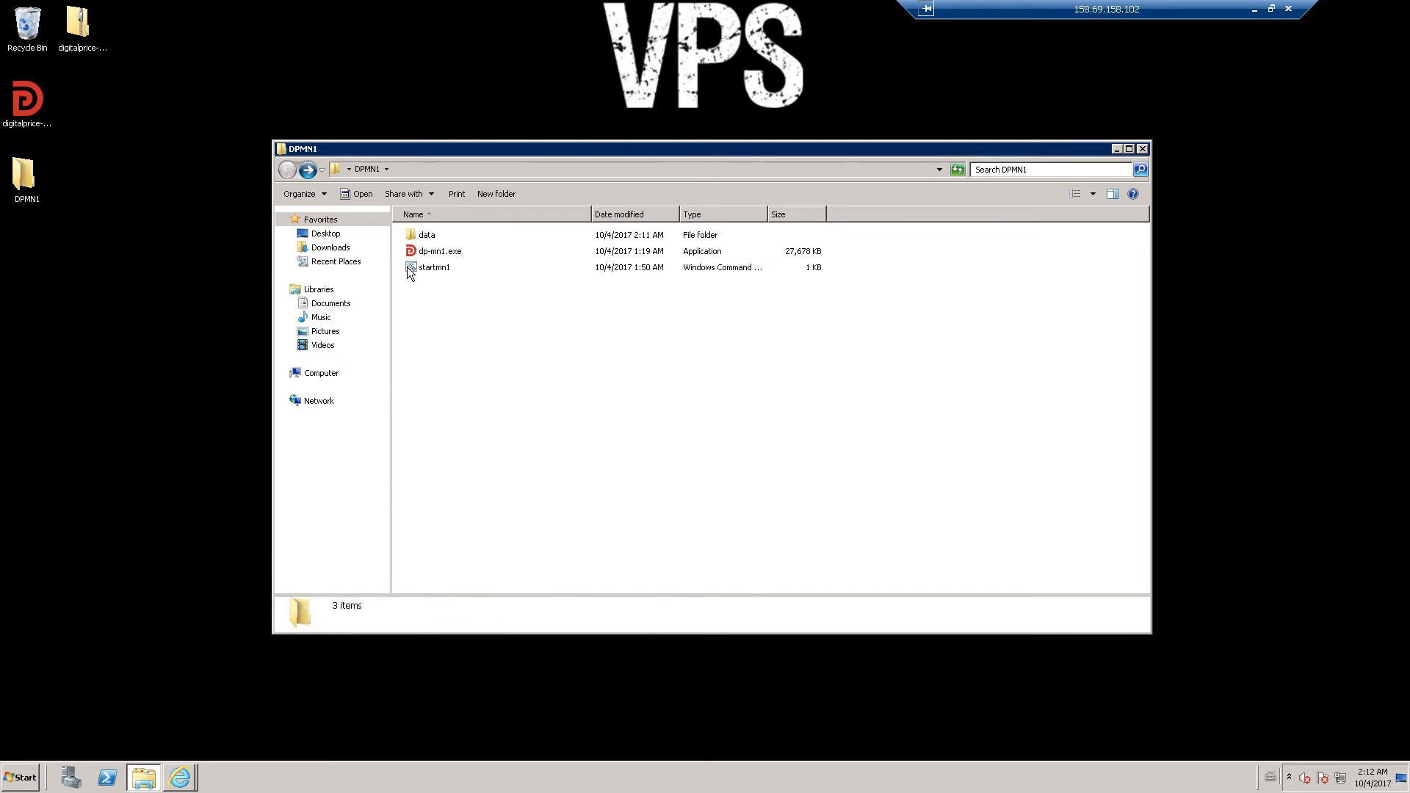
double_click(414, 267)
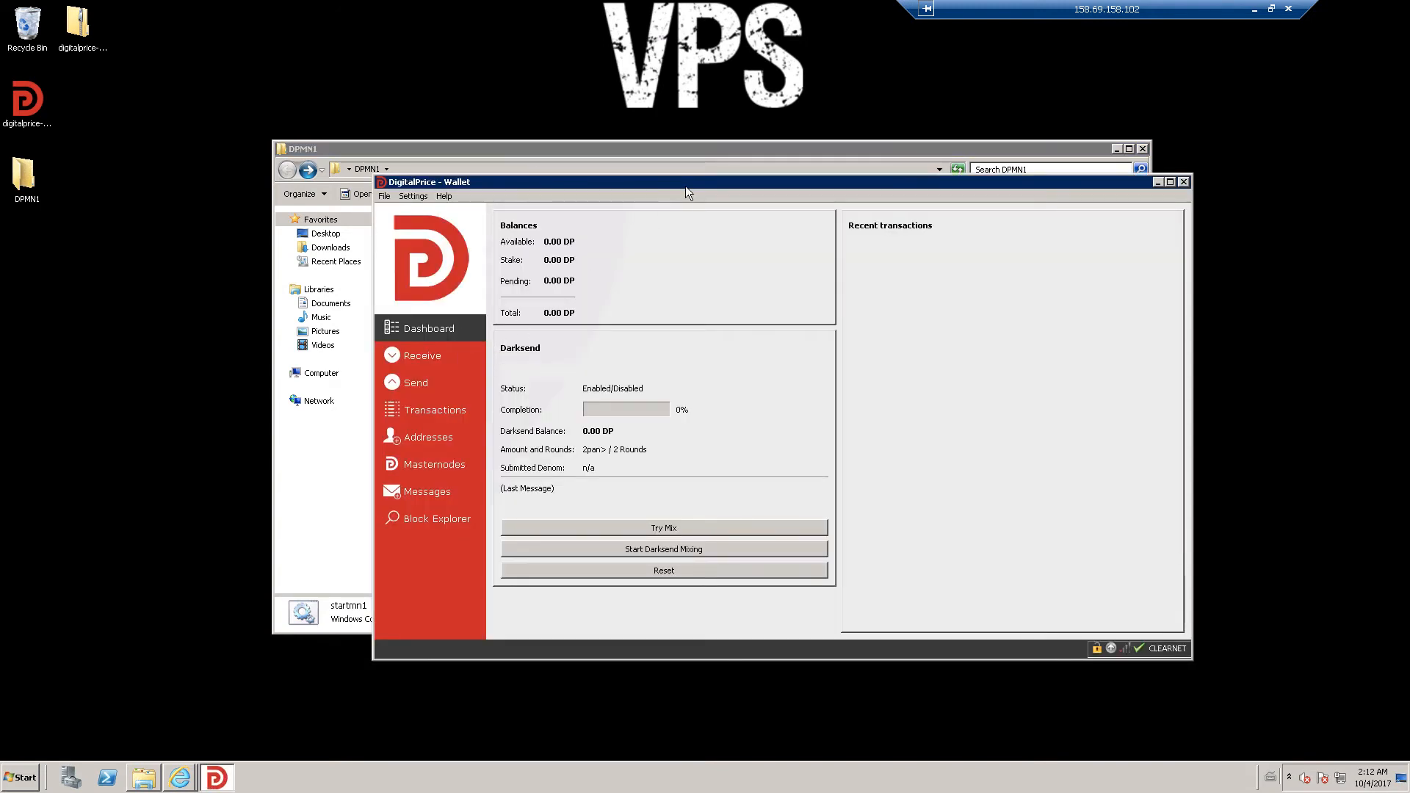
drag(679, 187, 621, 185)
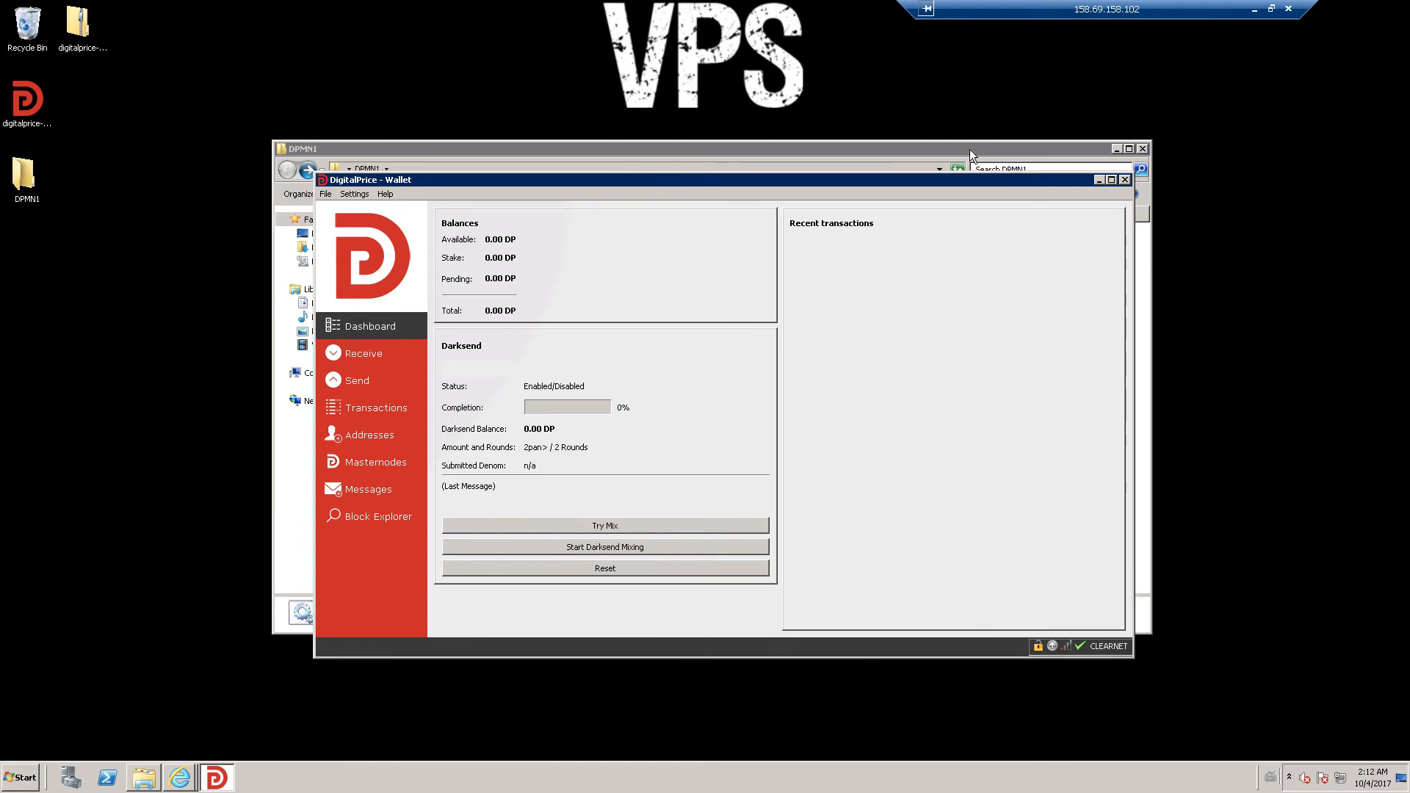
click(1116, 147)
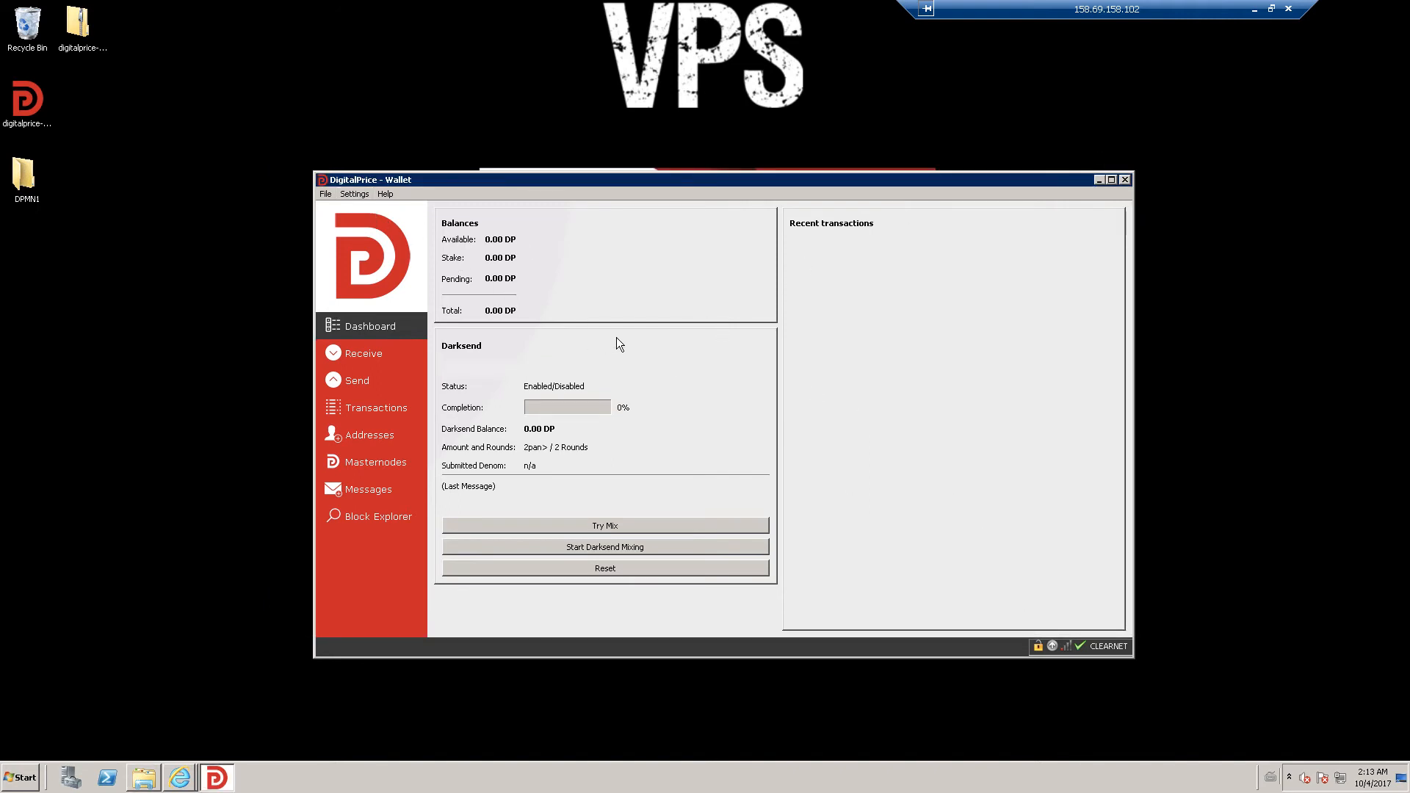
click(1272, 9)
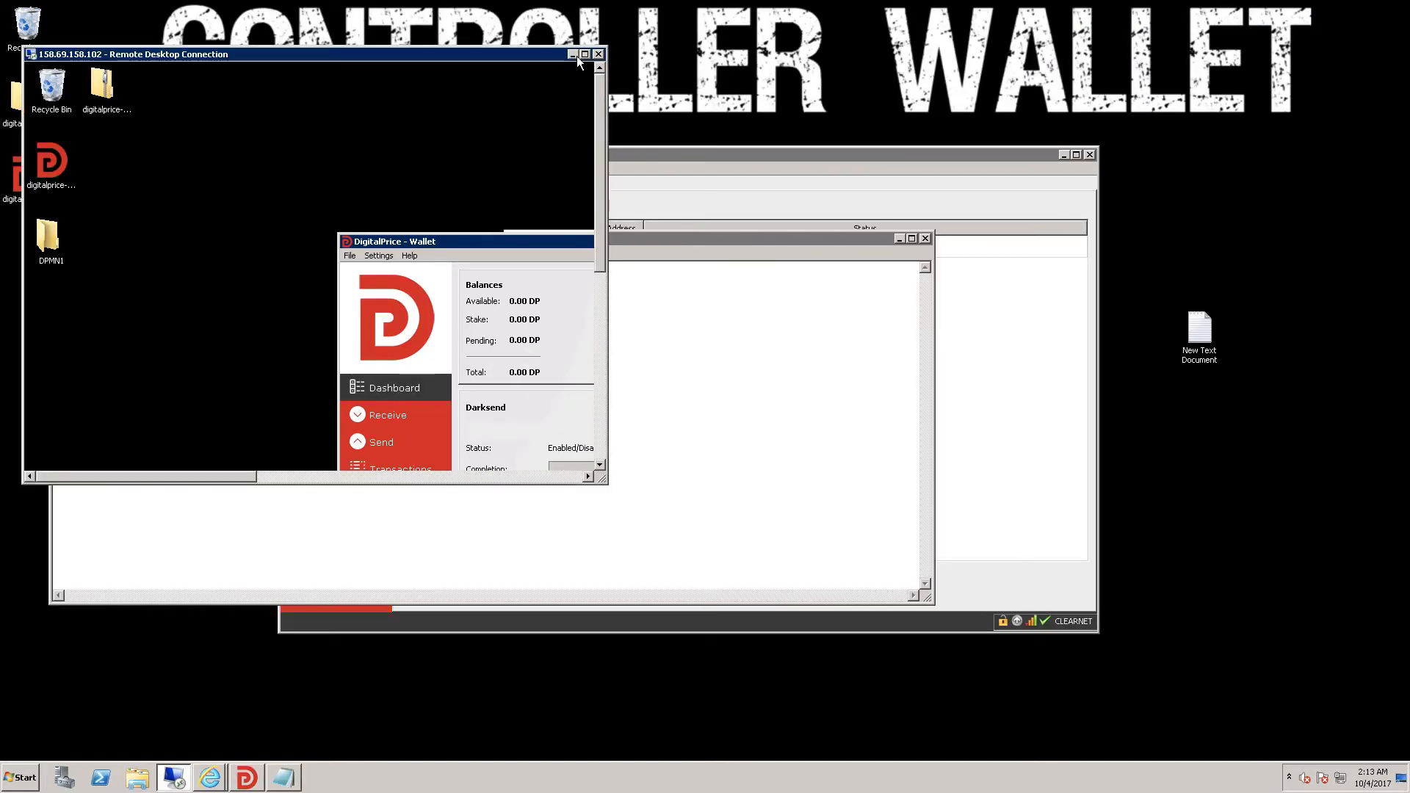
- Check the 25000 DP deposit's confirmations under Transactions, then return to the MN1 masternode list
click(573, 54)
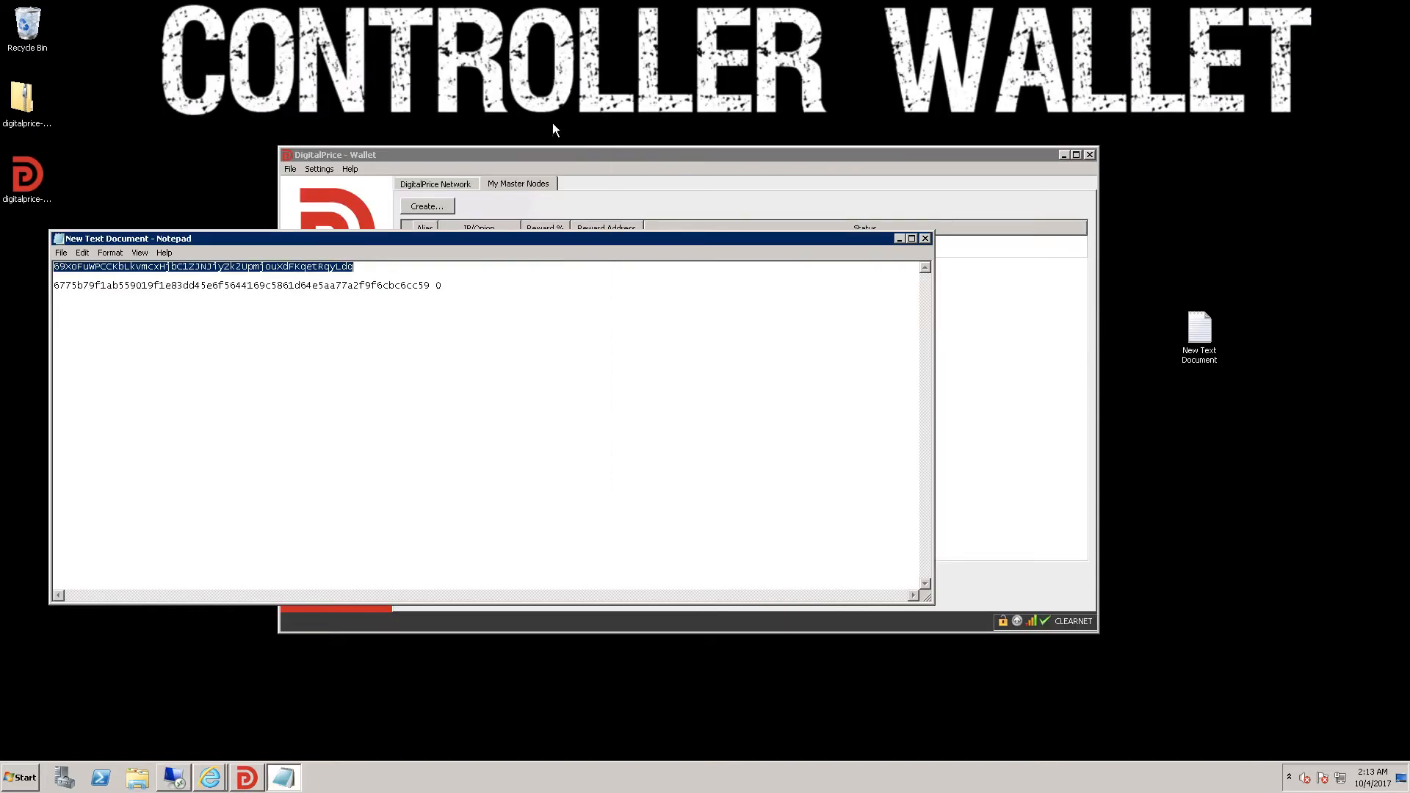
click(900, 240)
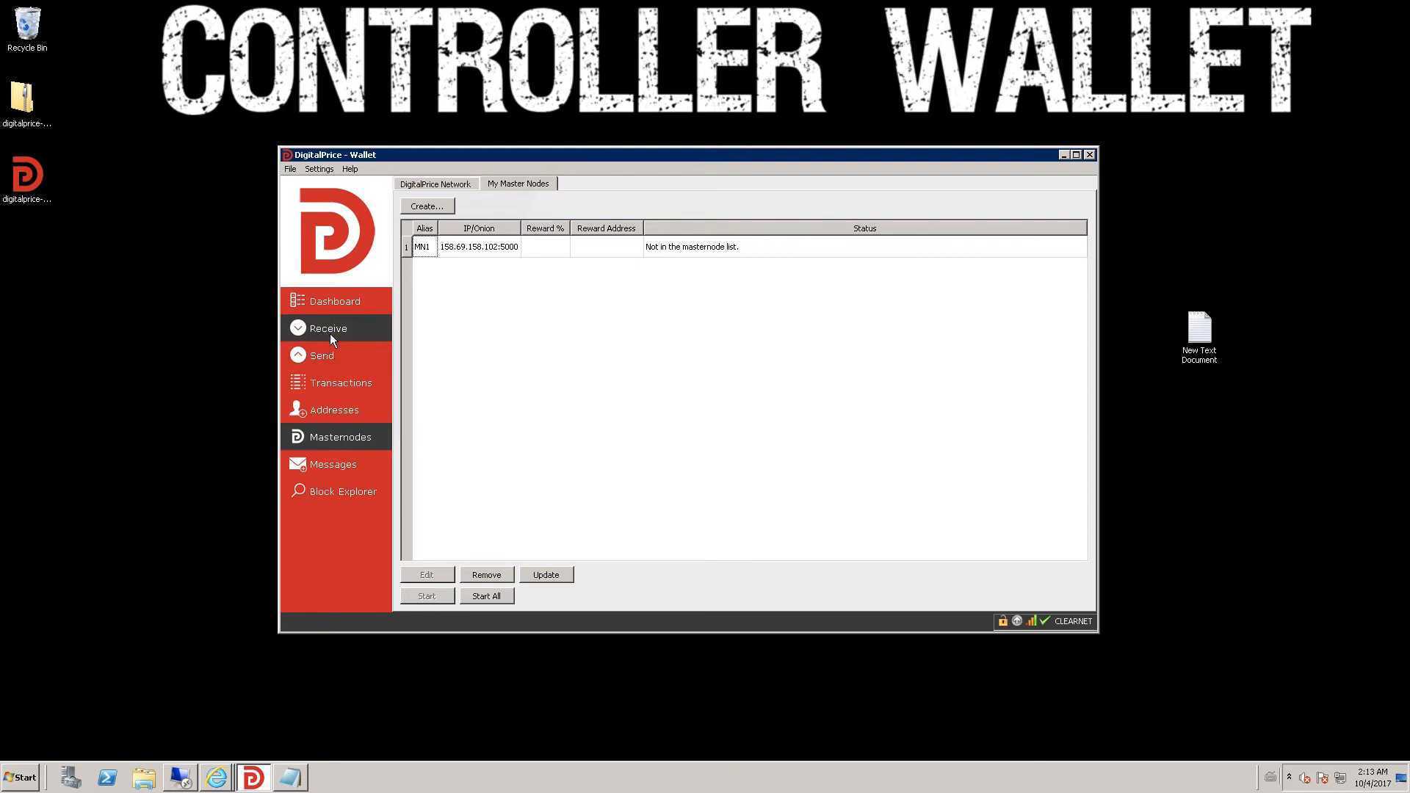
click(338, 376)
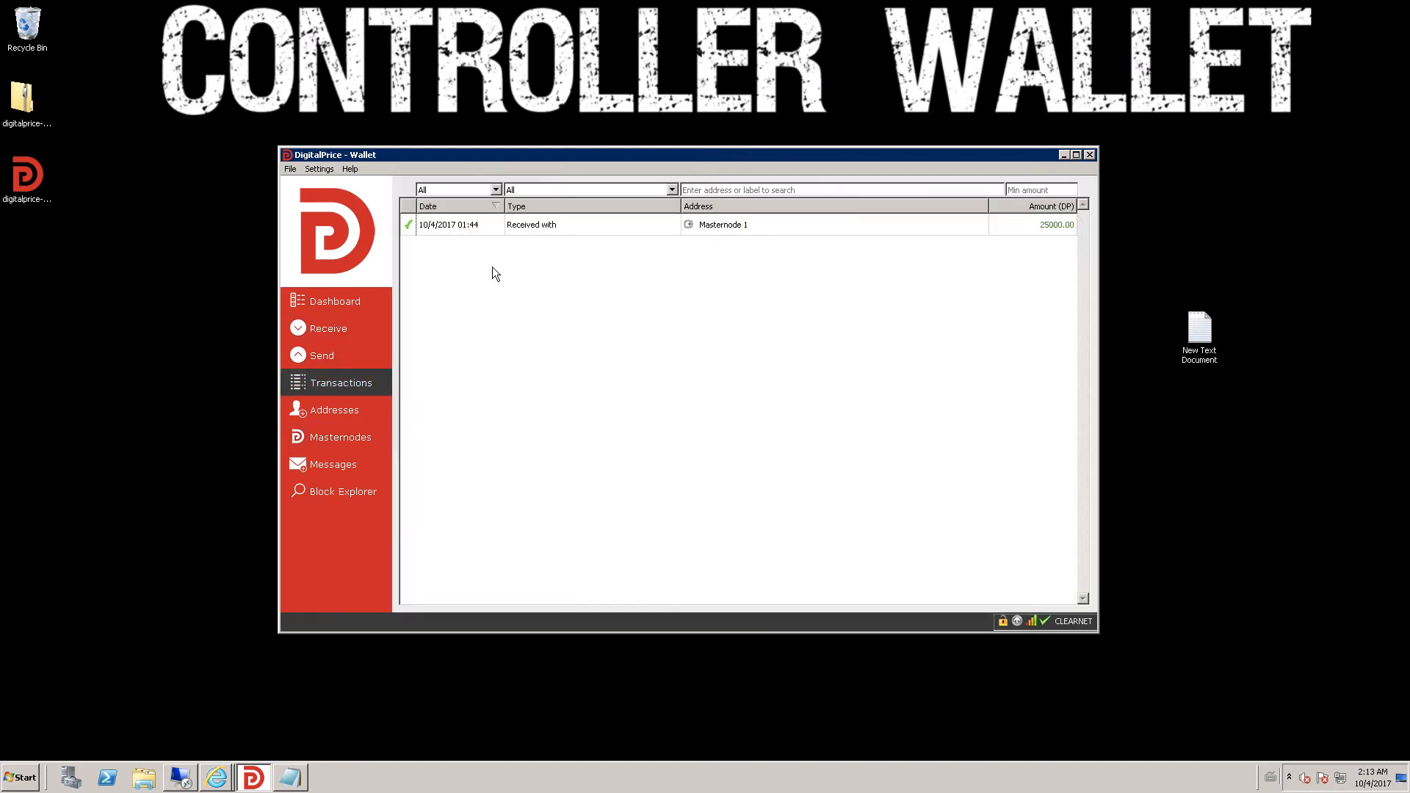
mouse_move(497, 223)
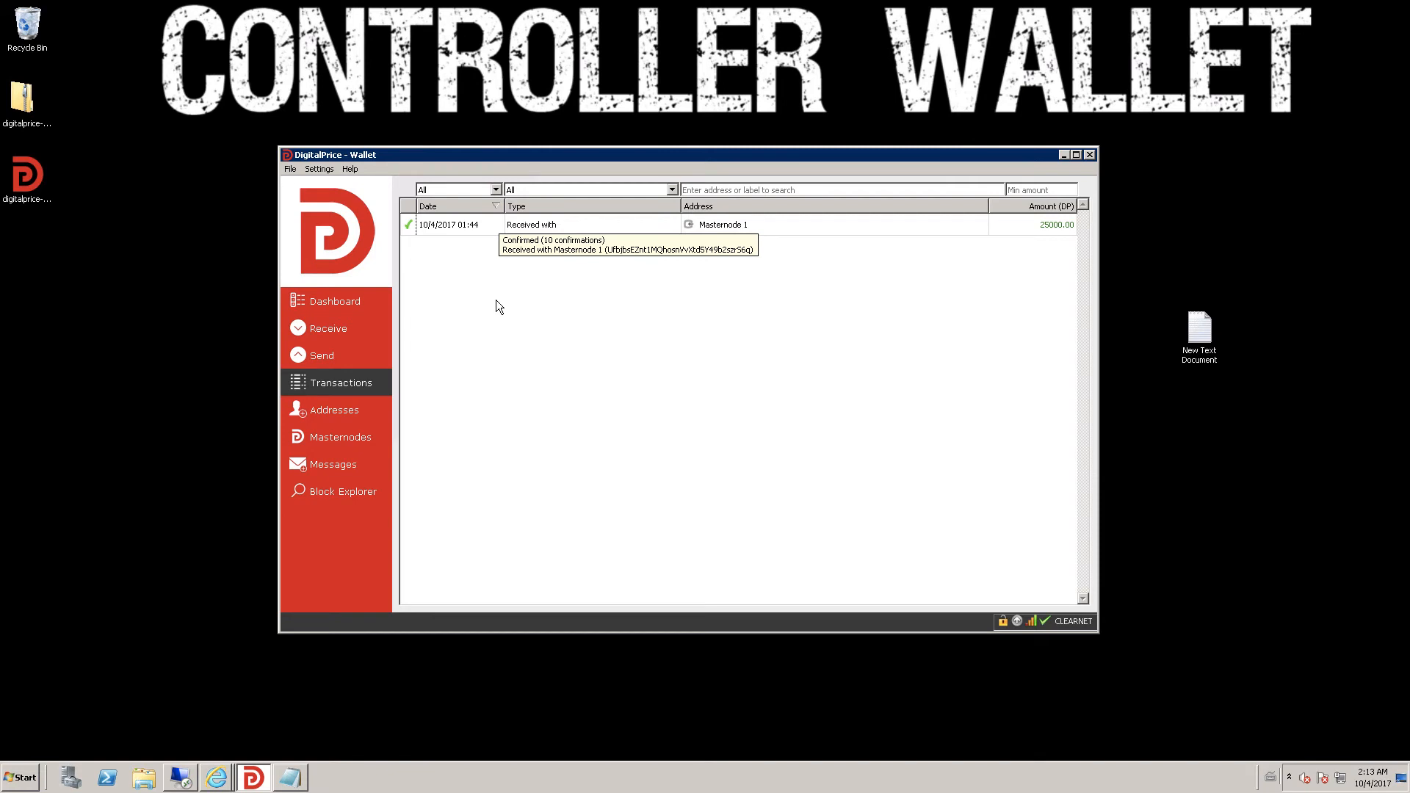
click(349, 438)
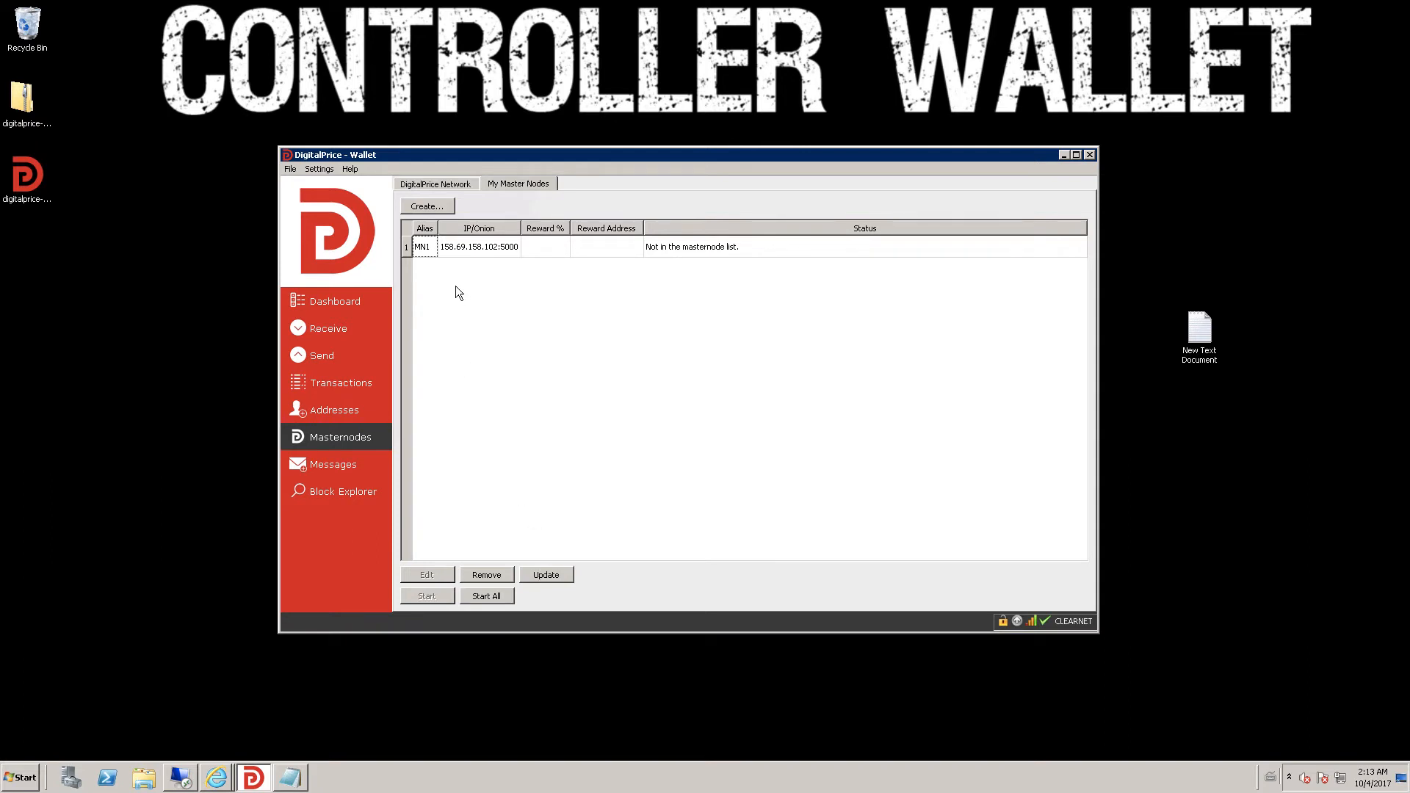
click(291, 169)
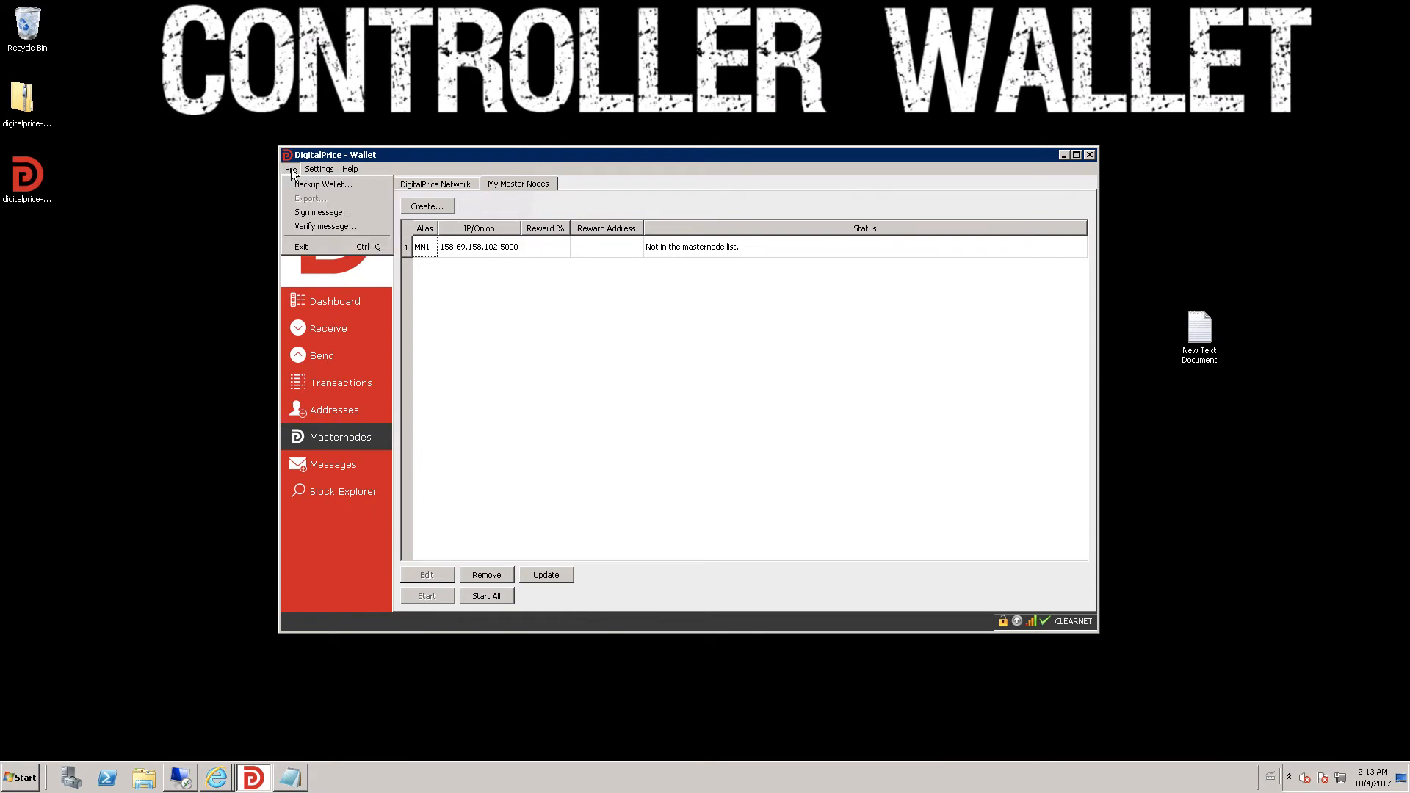
- Encrypt the controller wallet with a new passphrase, then relaunch it from the desktop icon
mouse_move(328, 174)
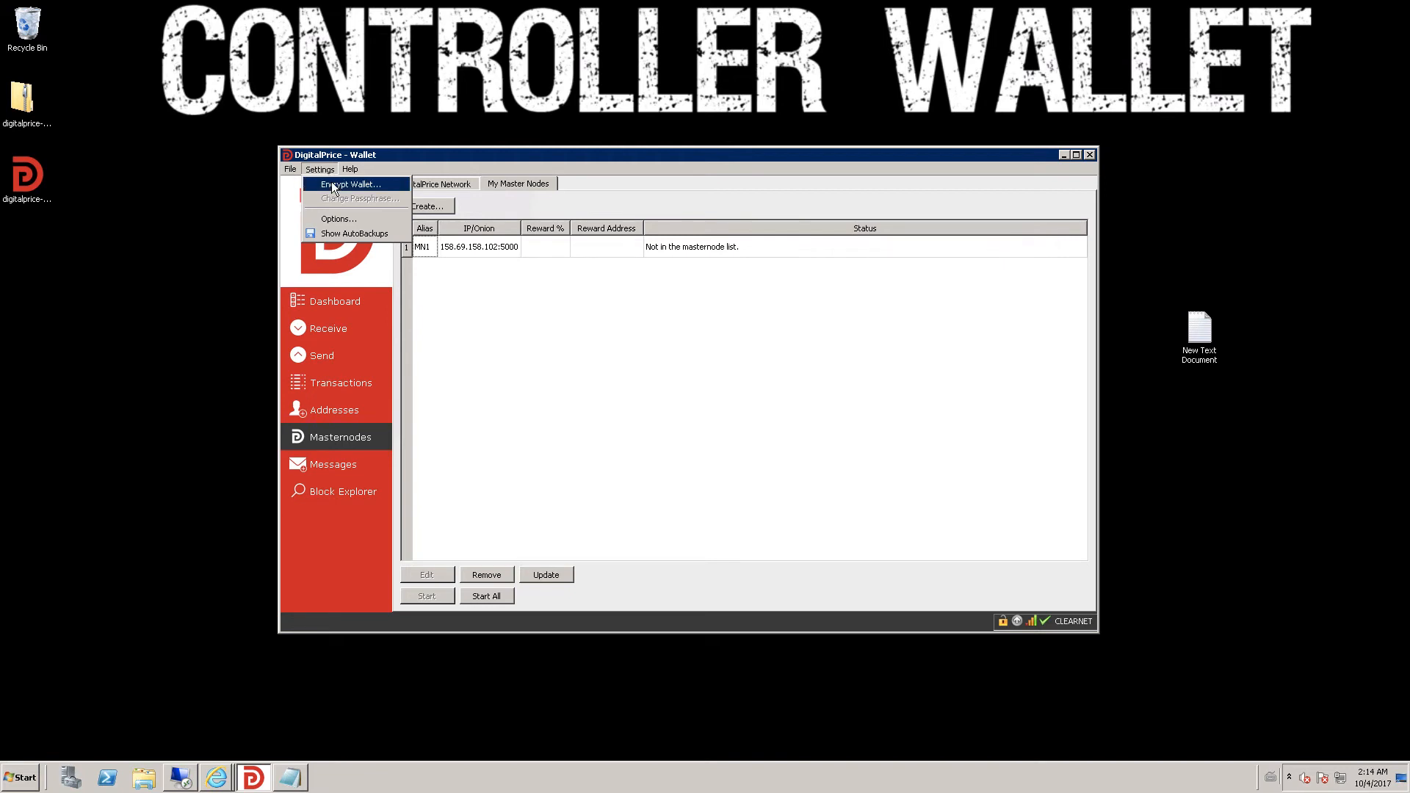
click(333, 186)
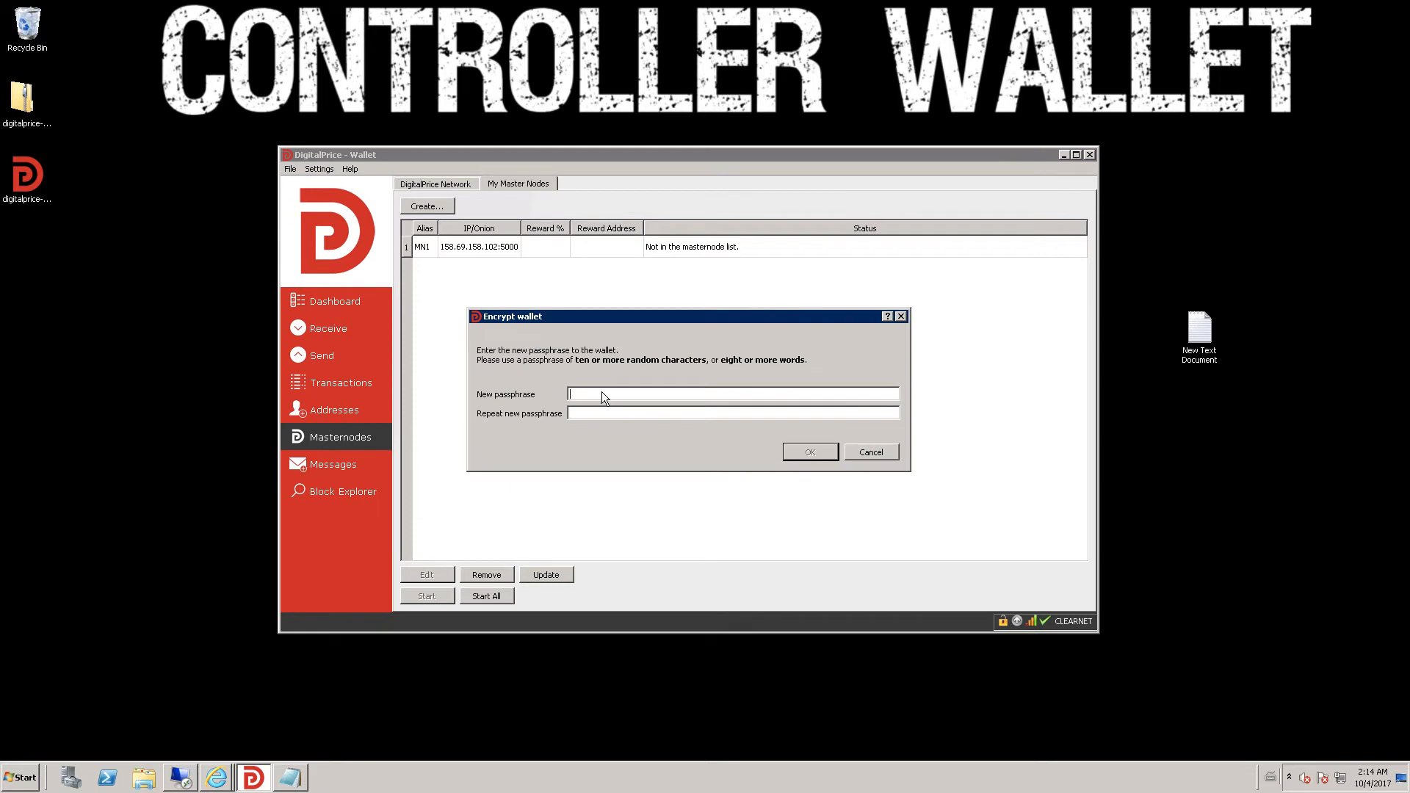
text(••••••••••••••••••••••)
click(800, 457)
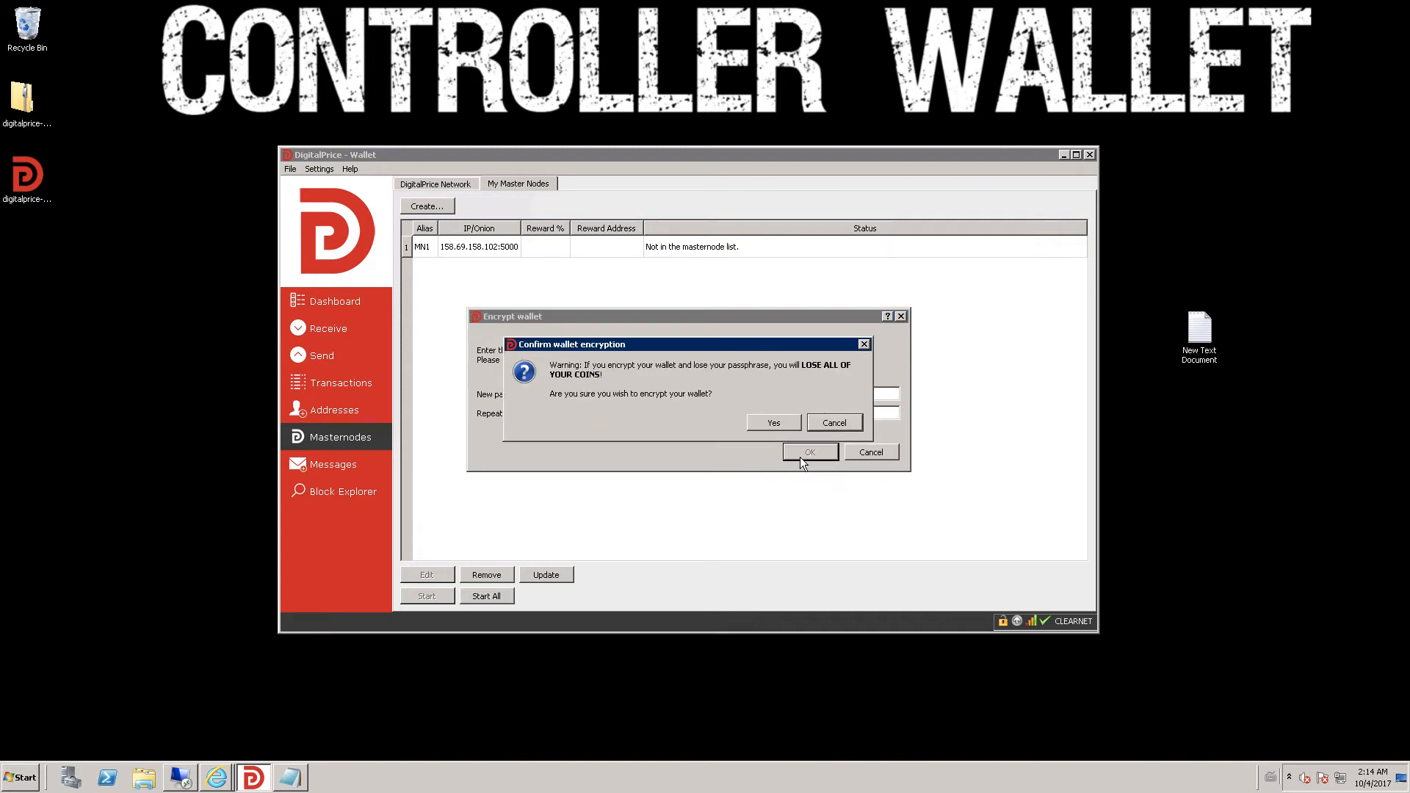
click(781, 422)
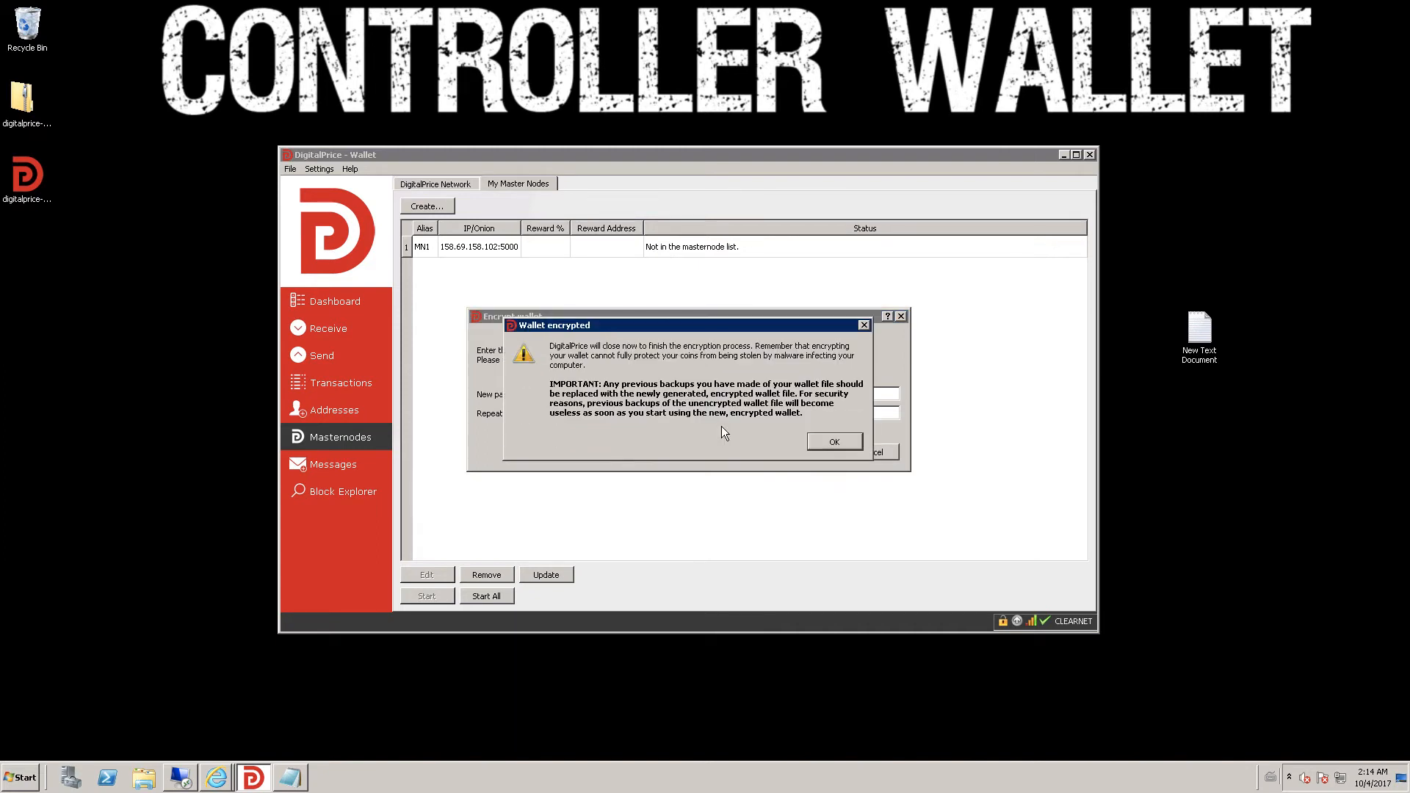
click(836, 441)
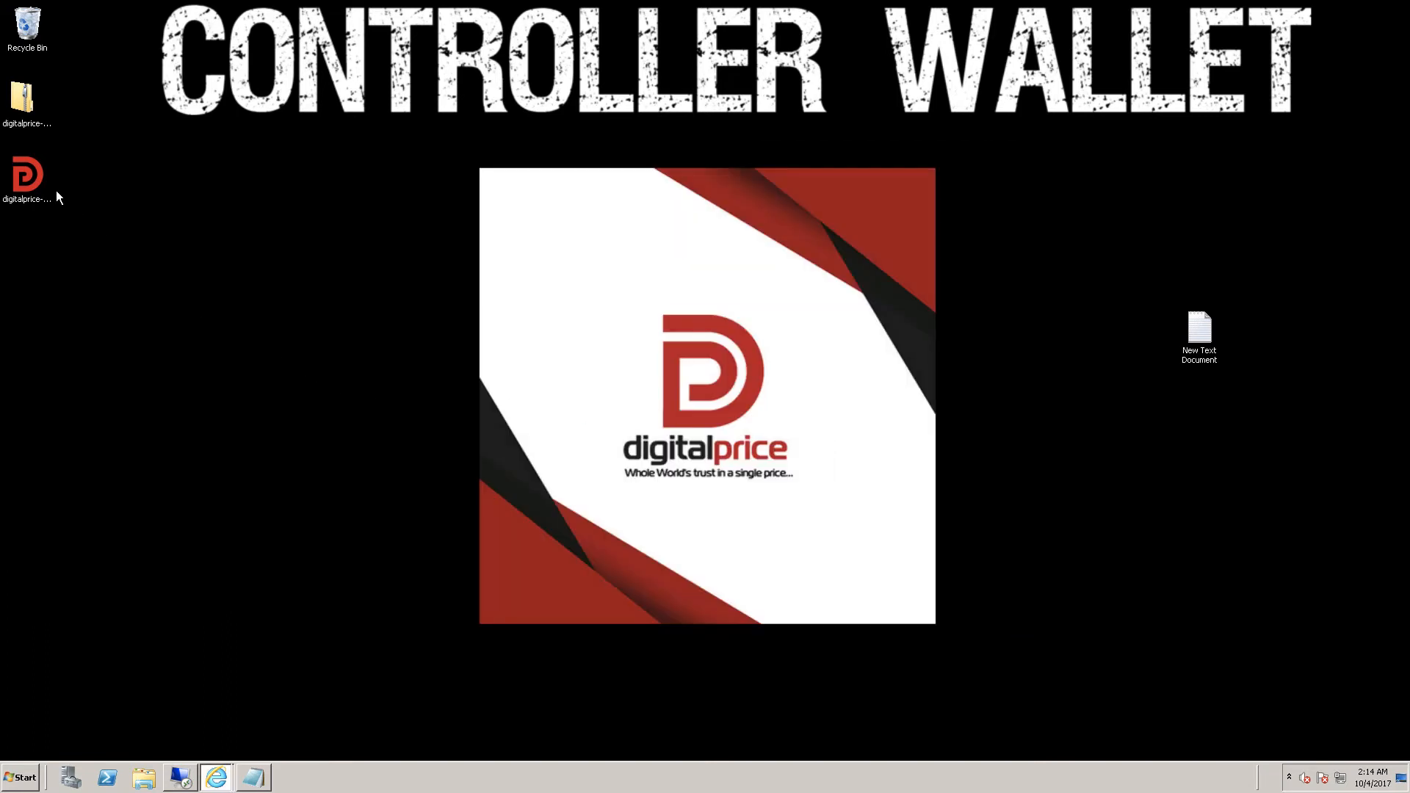
double_click(36, 180)
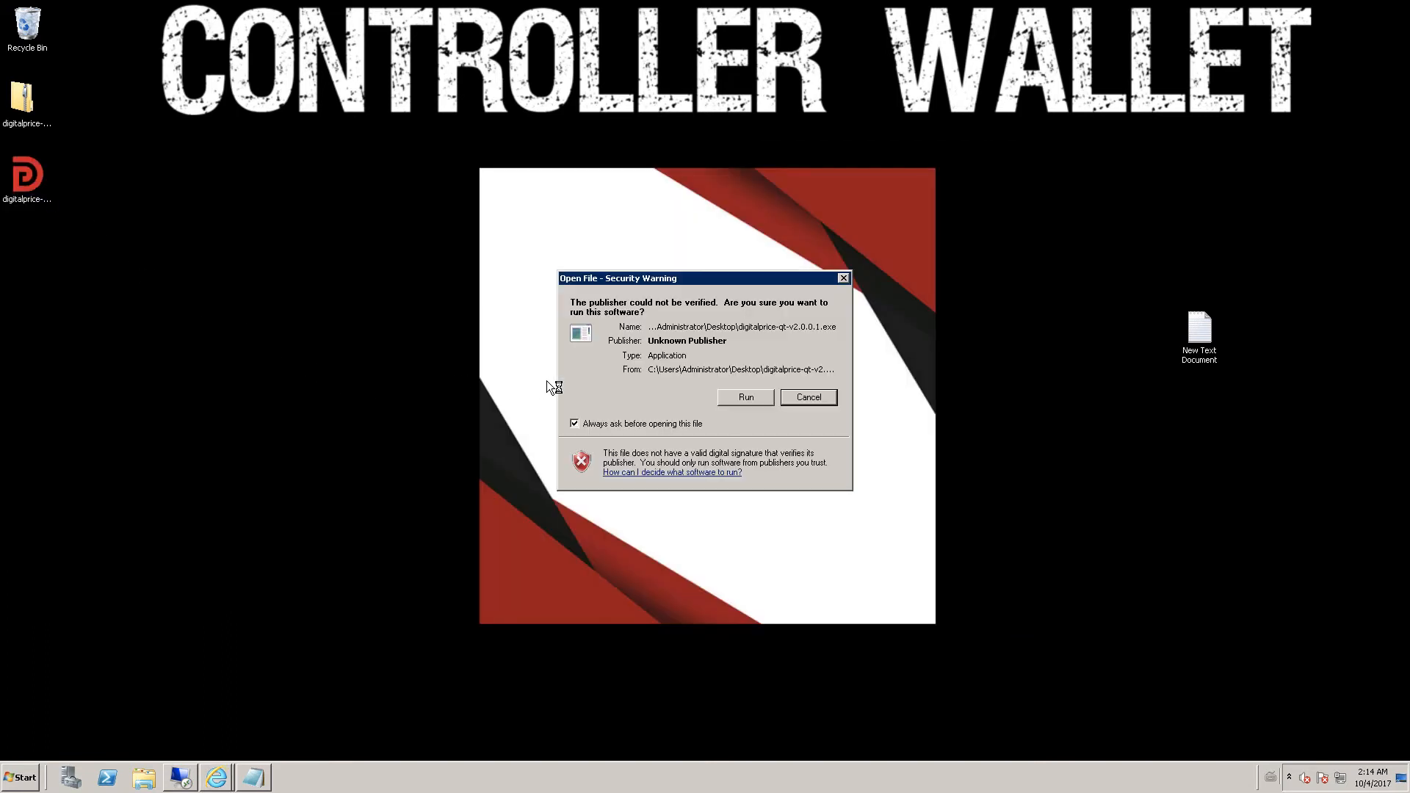
click(743, 397)
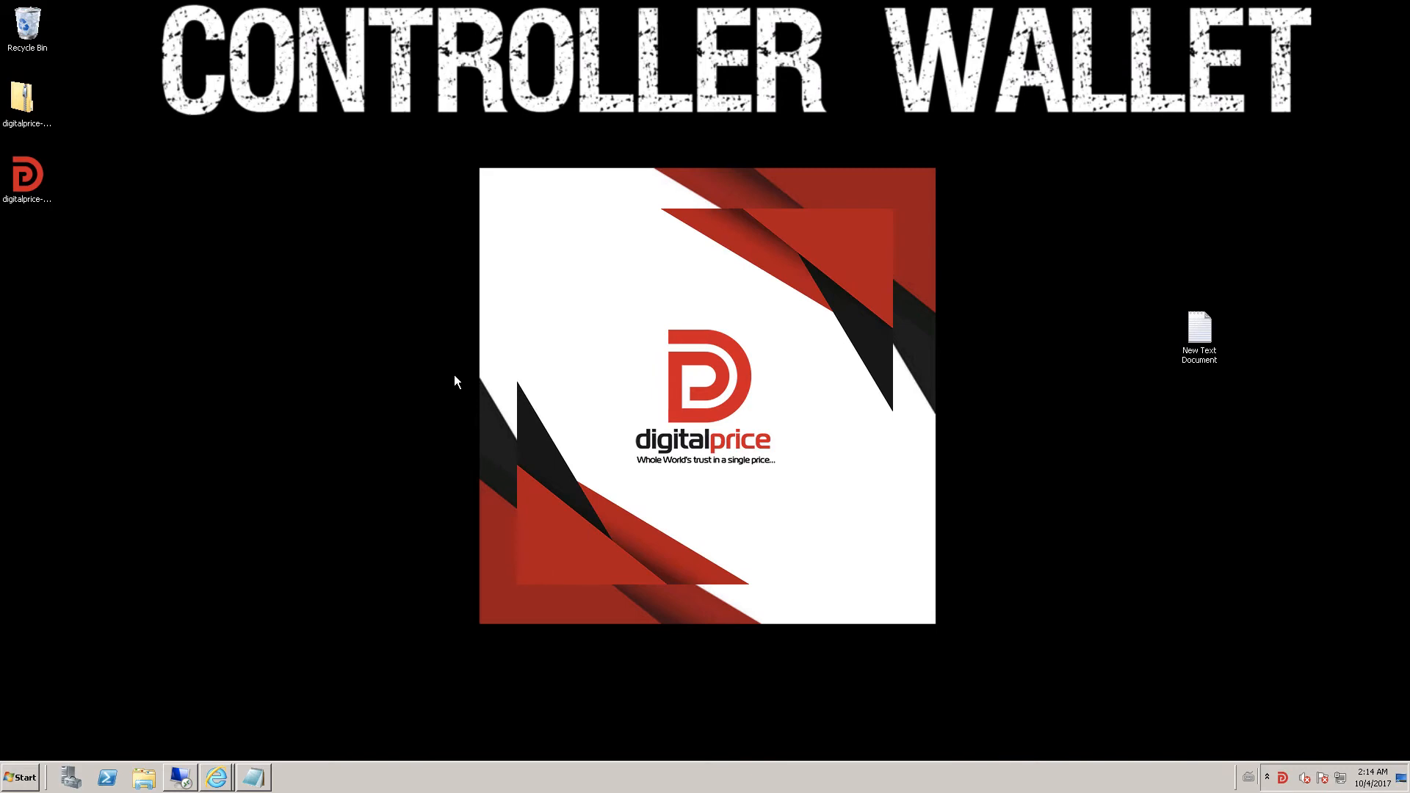
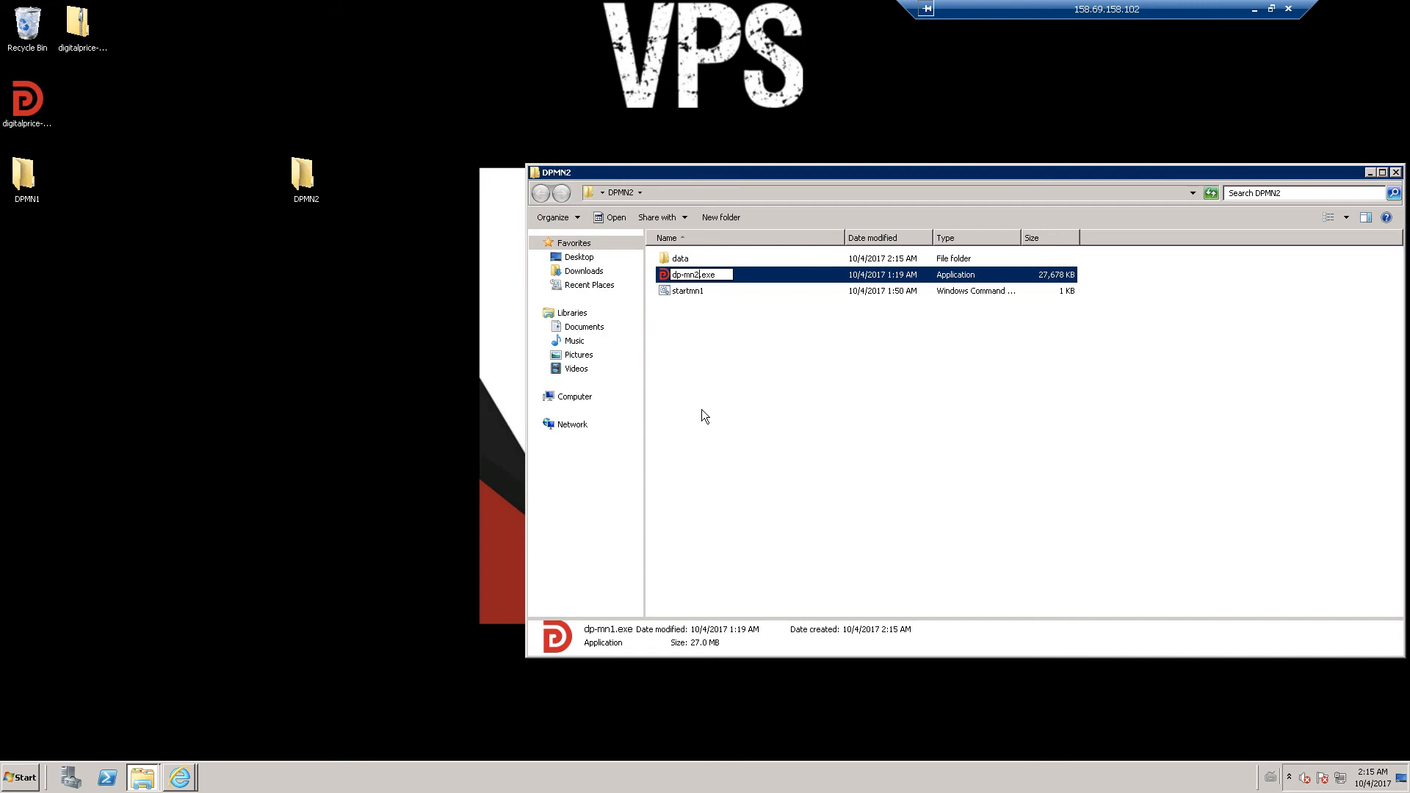
- Finish renaming the executable to dp-mn2.exe and save startmn1 so it launches dp-mn2.exe
click(677, 304)
right_click(678, 289)
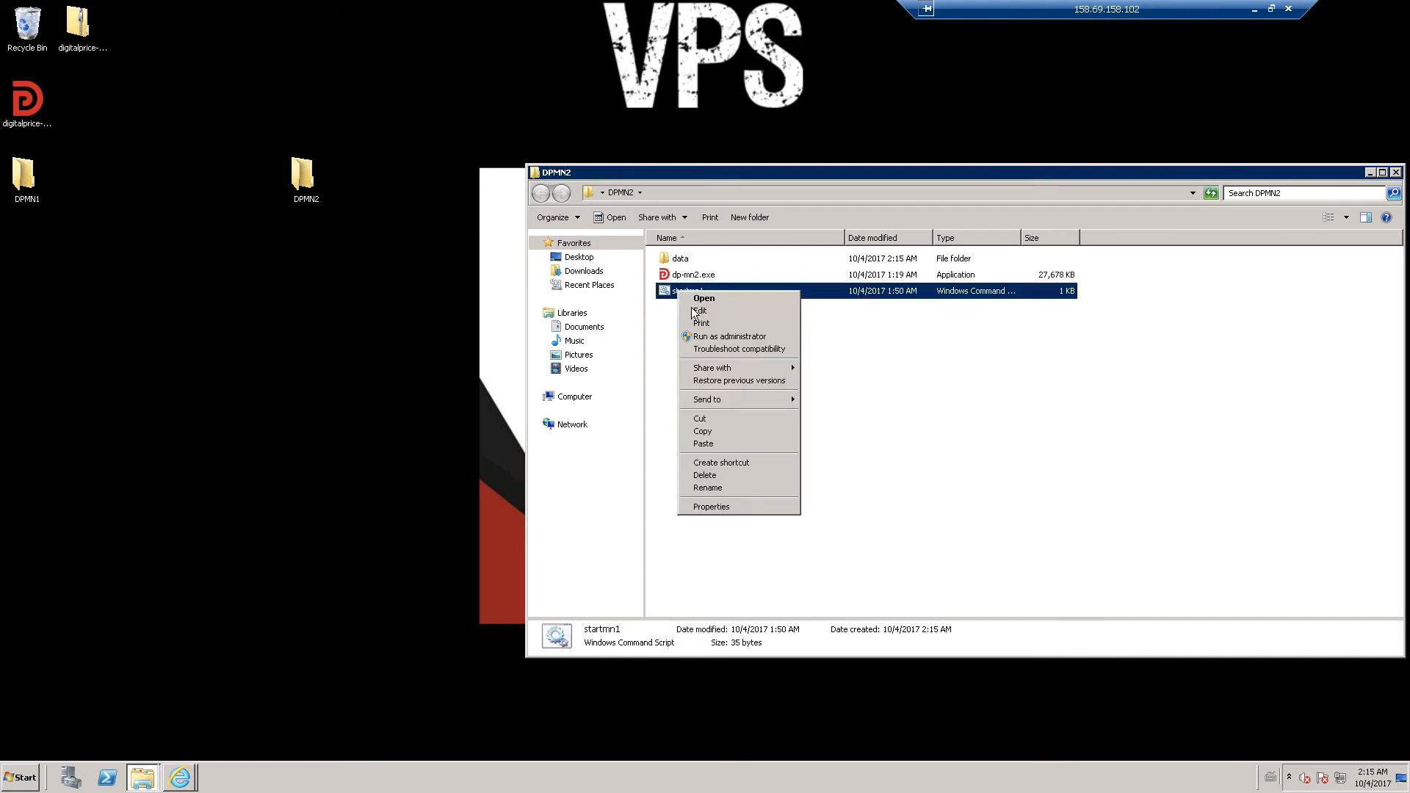
click(700, 310)
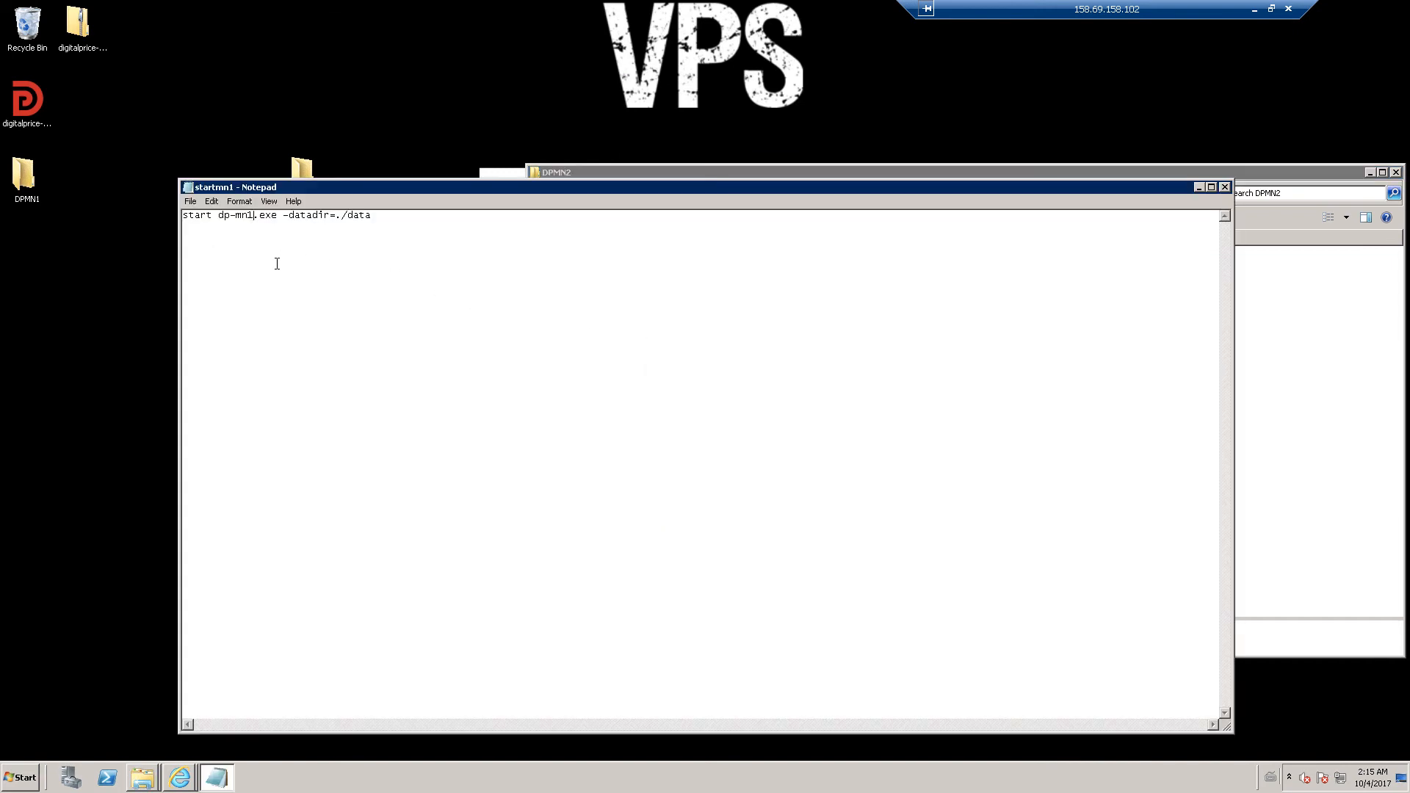
key(BackSpace)
text(2)
click(199, 201)
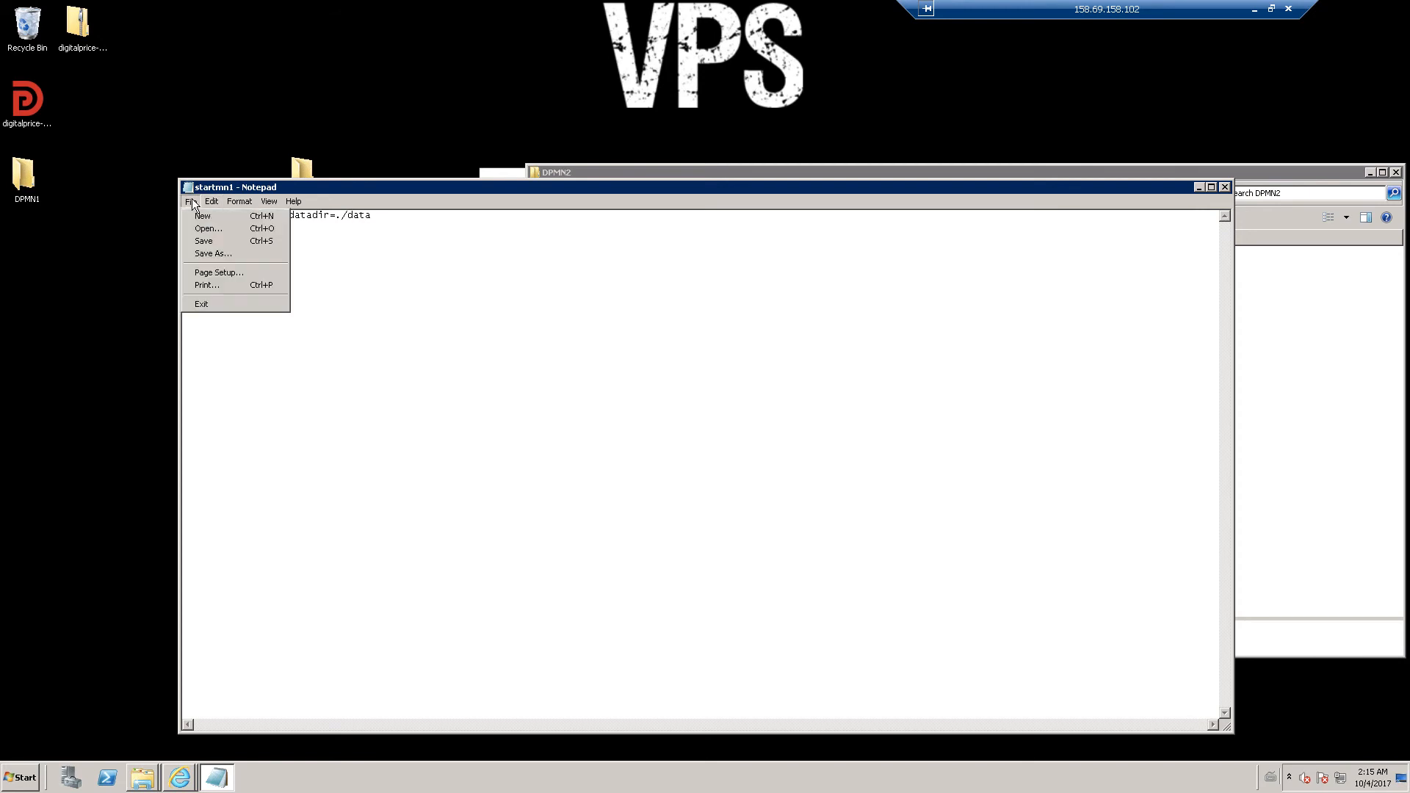
click(212, 243)
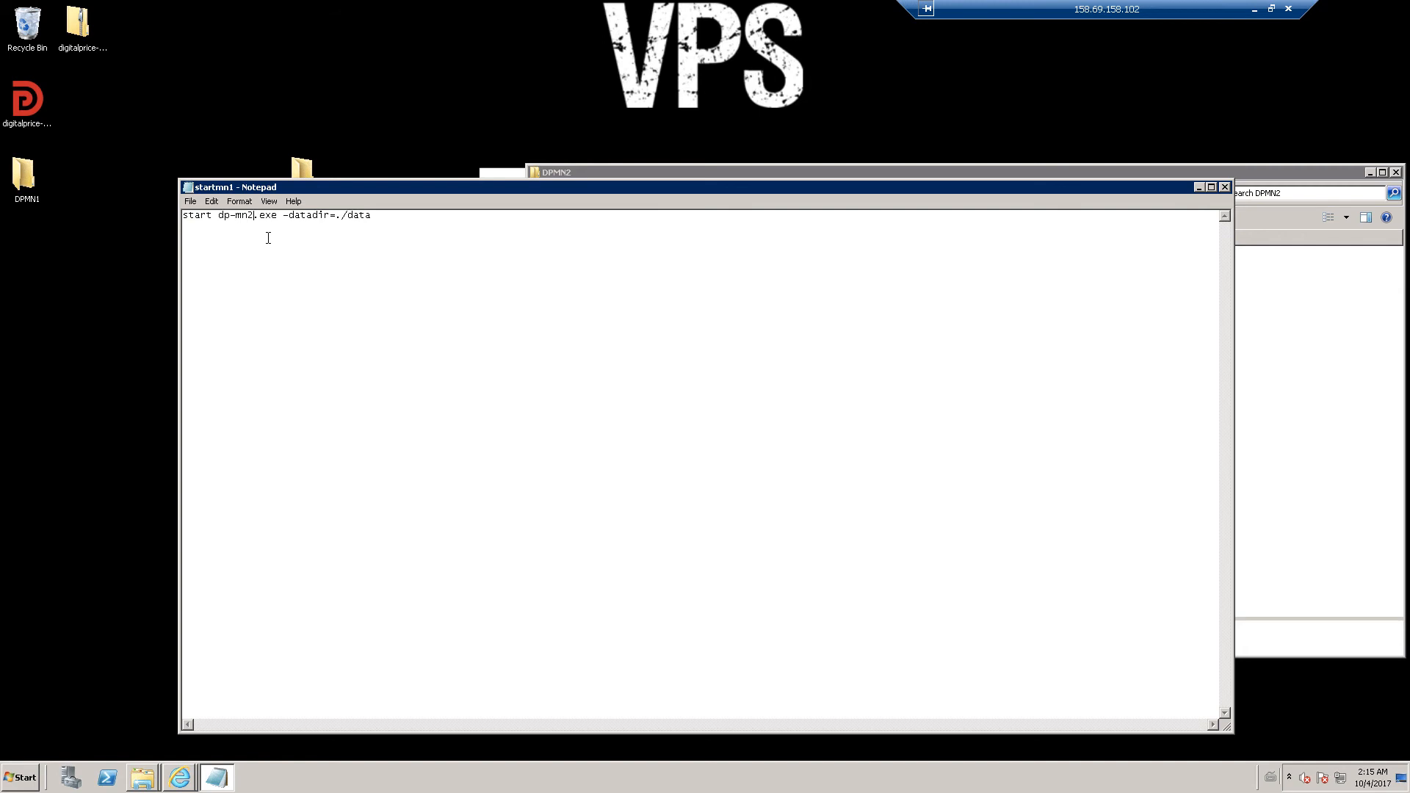
click(1225, 188)
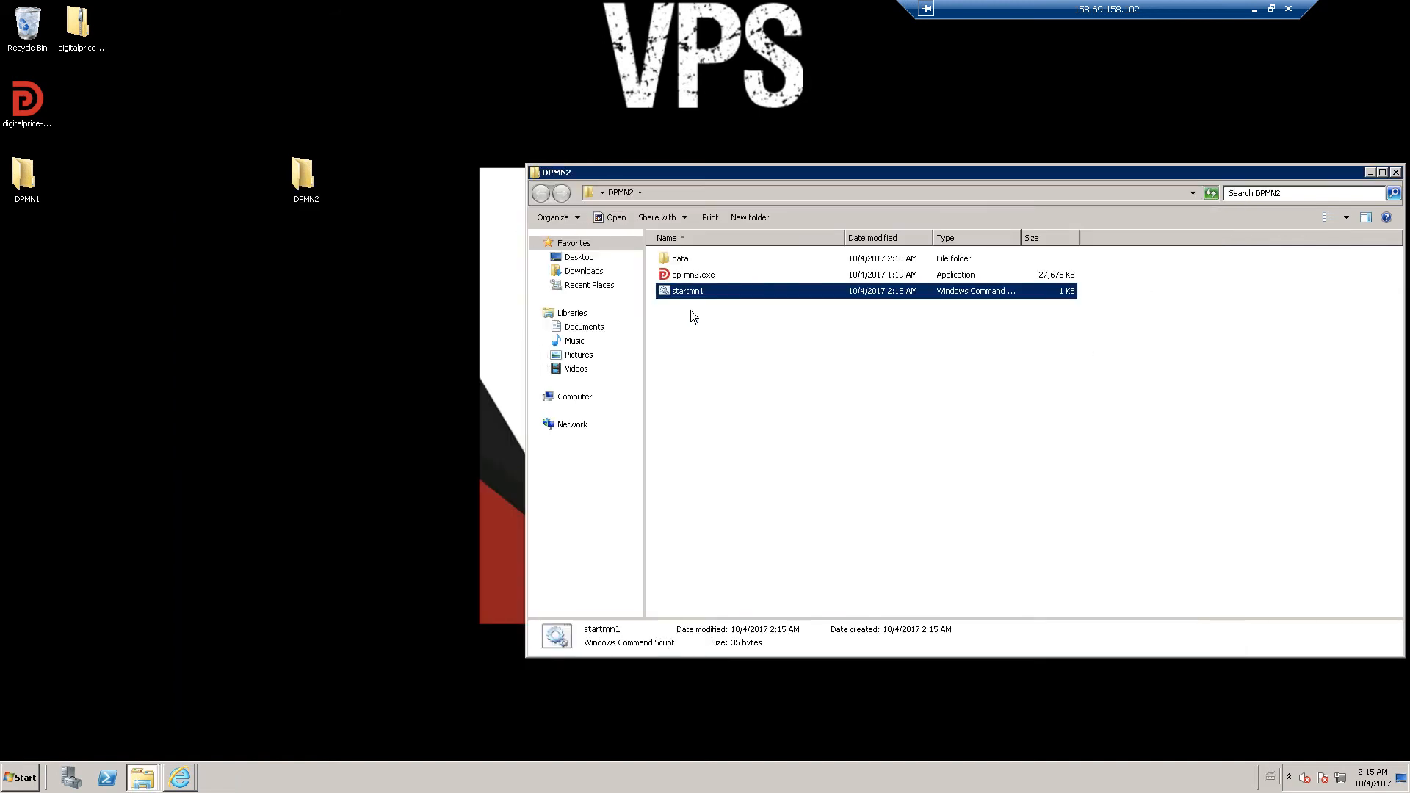
- Delete wallet.dat from DPMN2's data folder
double_click(666, 260)
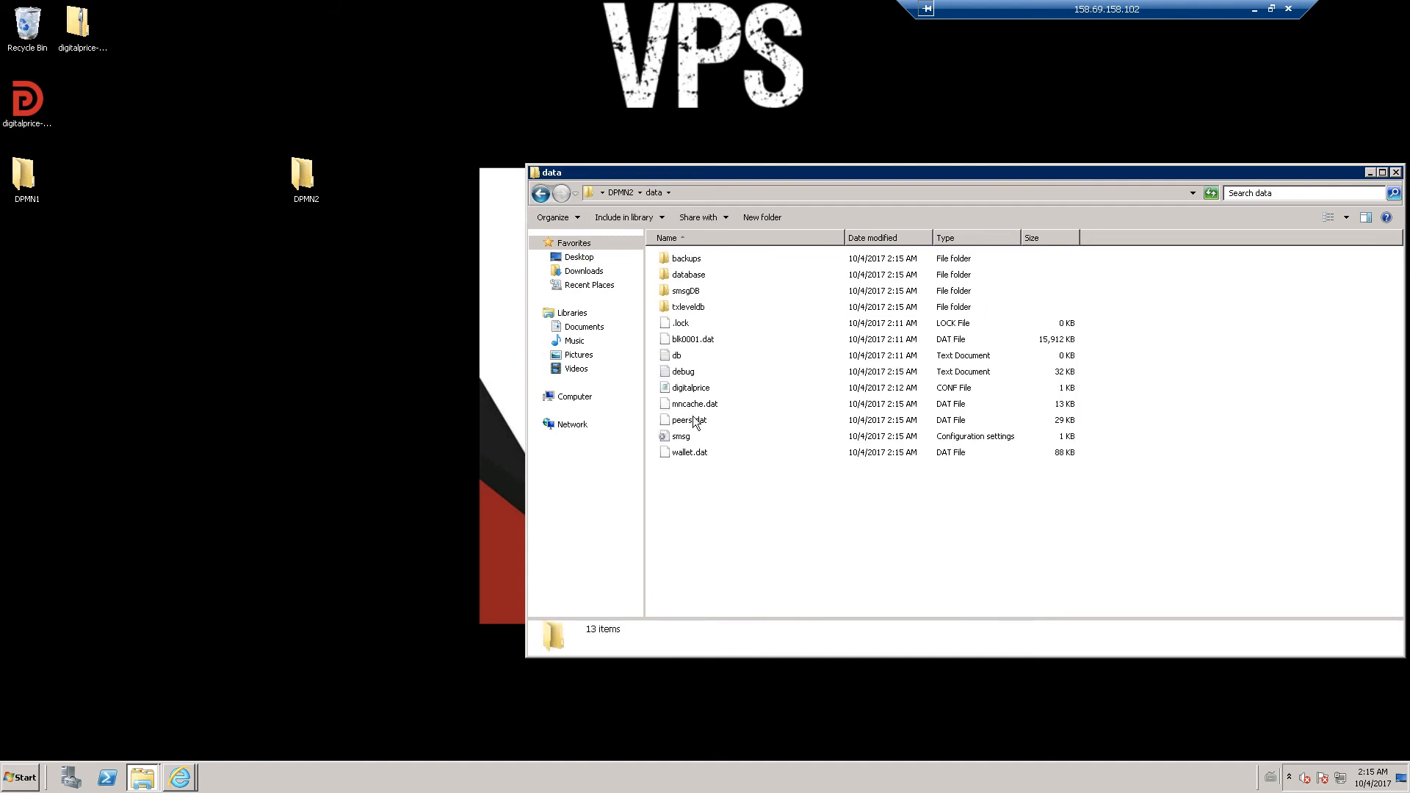
click(698, 452)
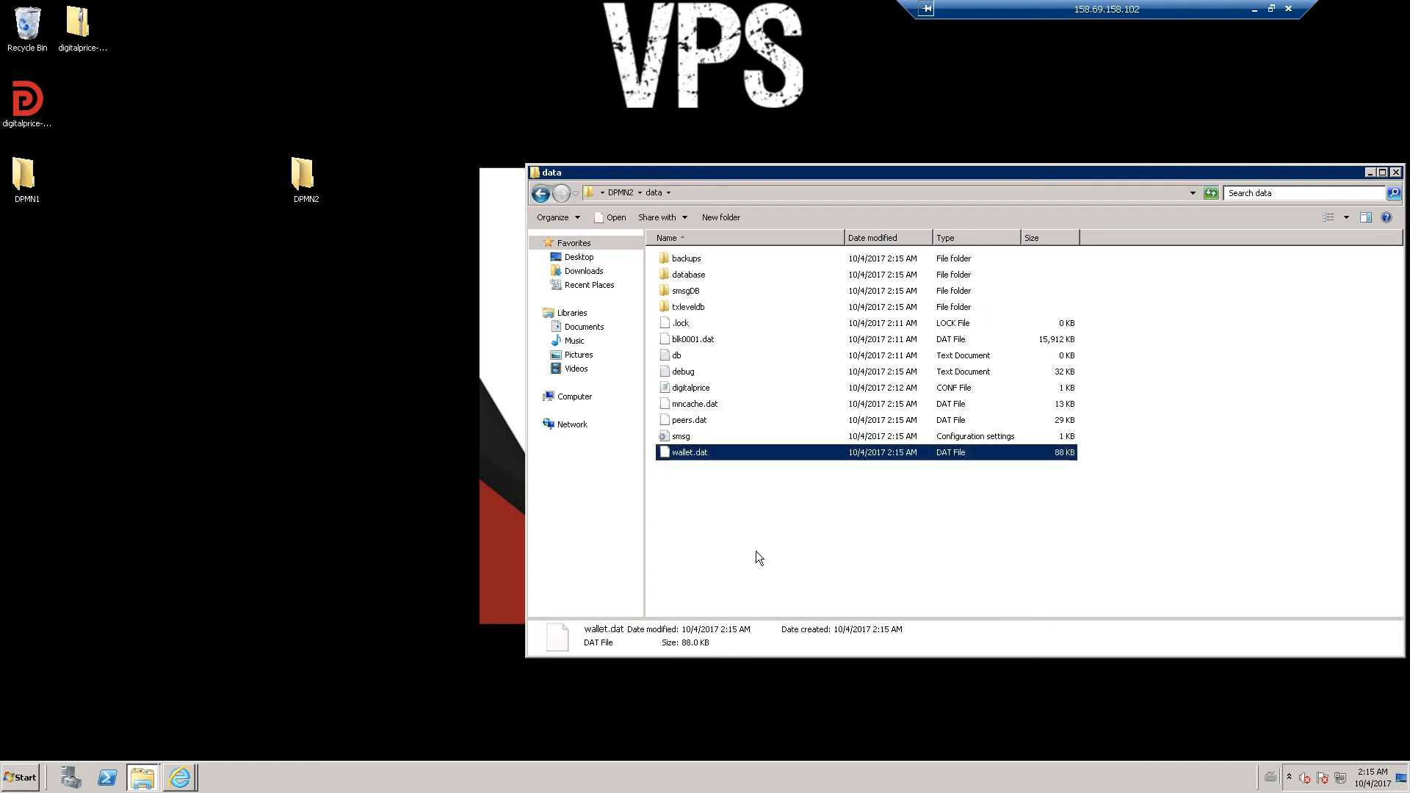
key(Delete)
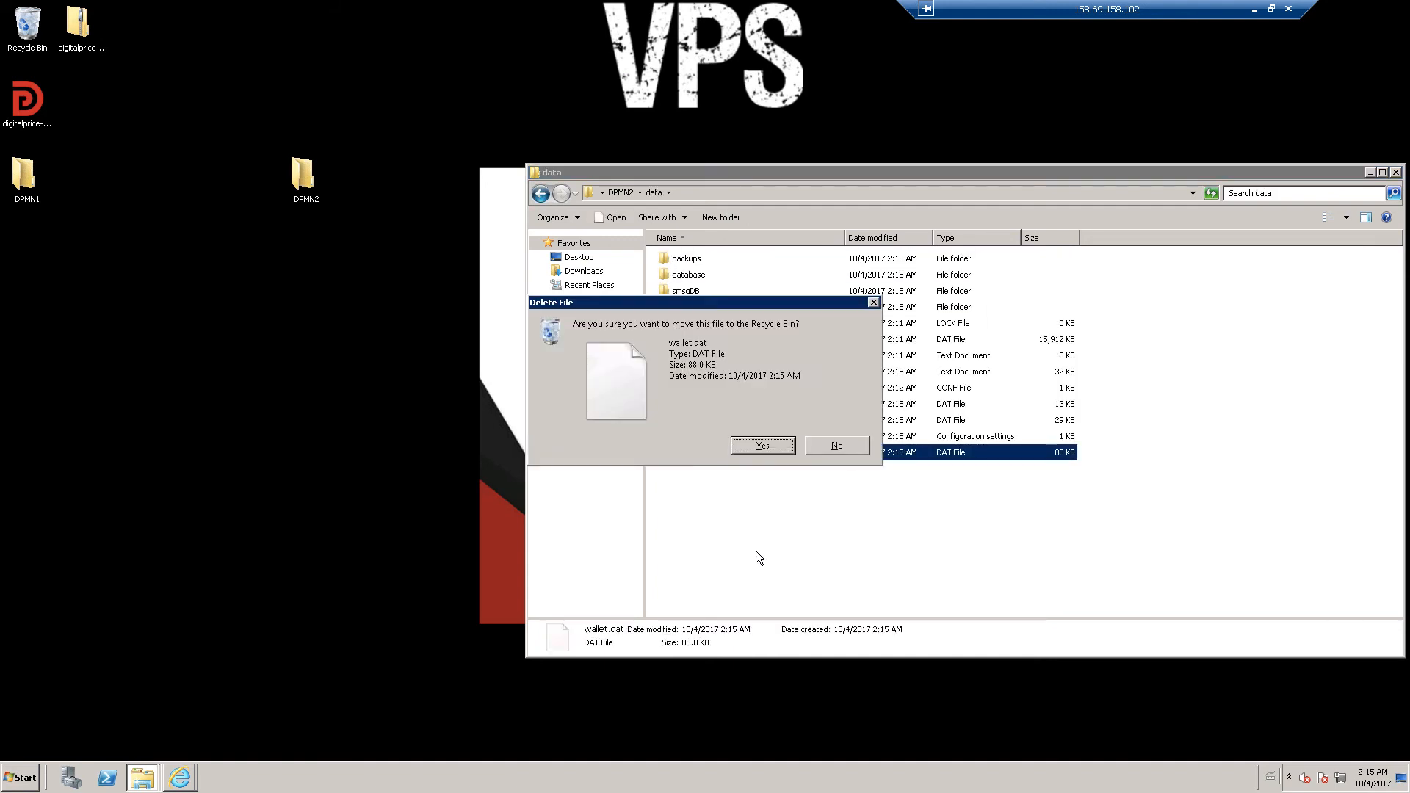
click(747, 444)
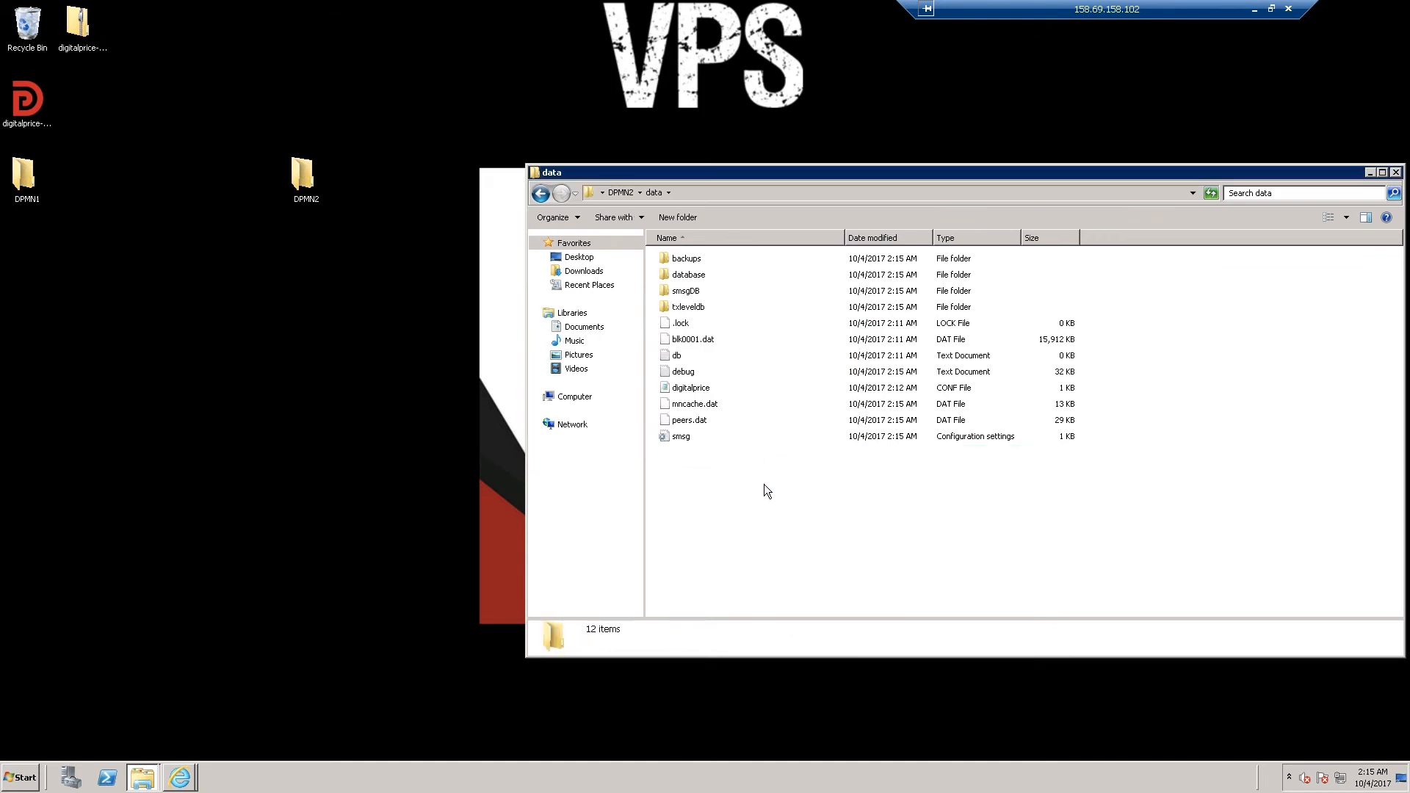
click(620, 193)
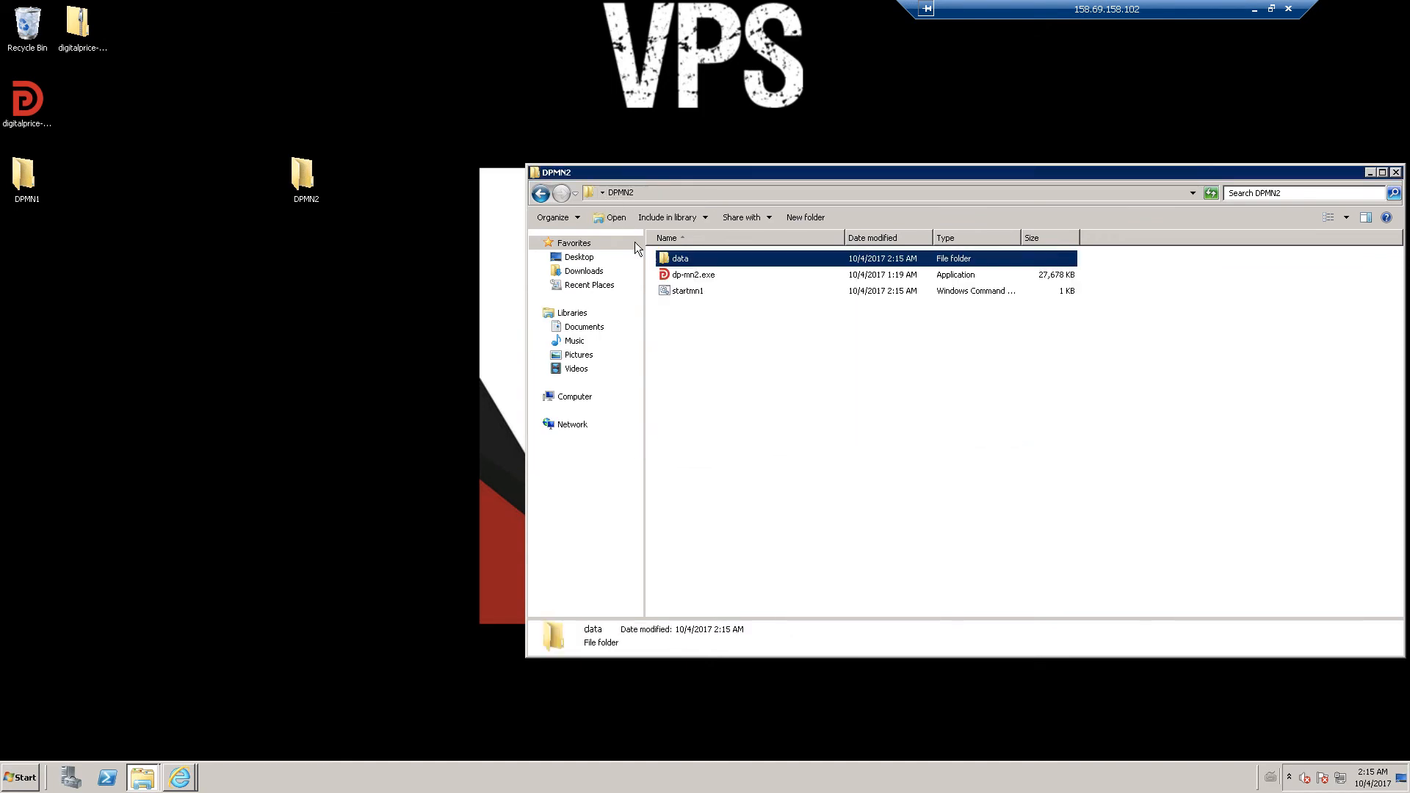
- Rename the startmn1 script to startmn2
right_click(688, 294)
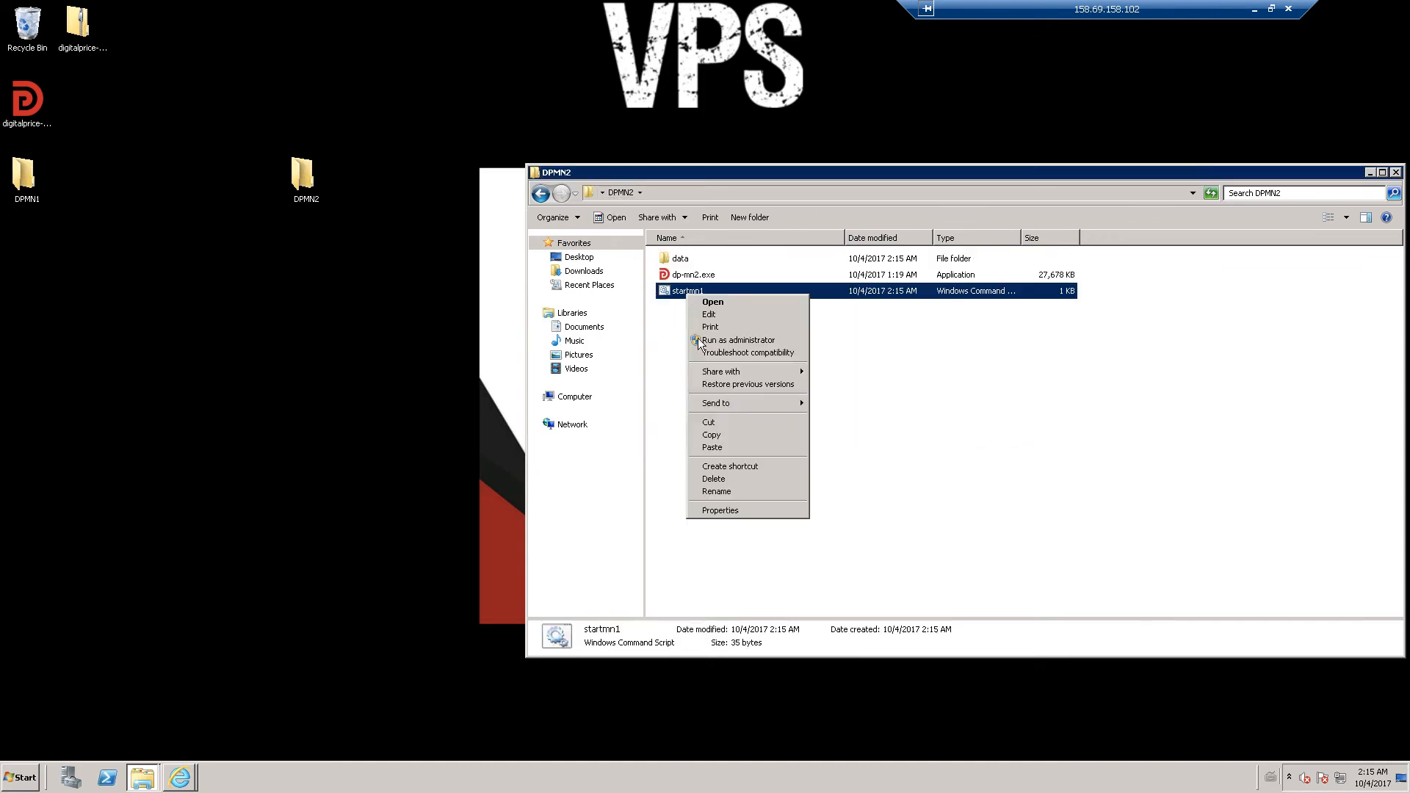
click(734, 492)
key(End)
key(BackSpace)
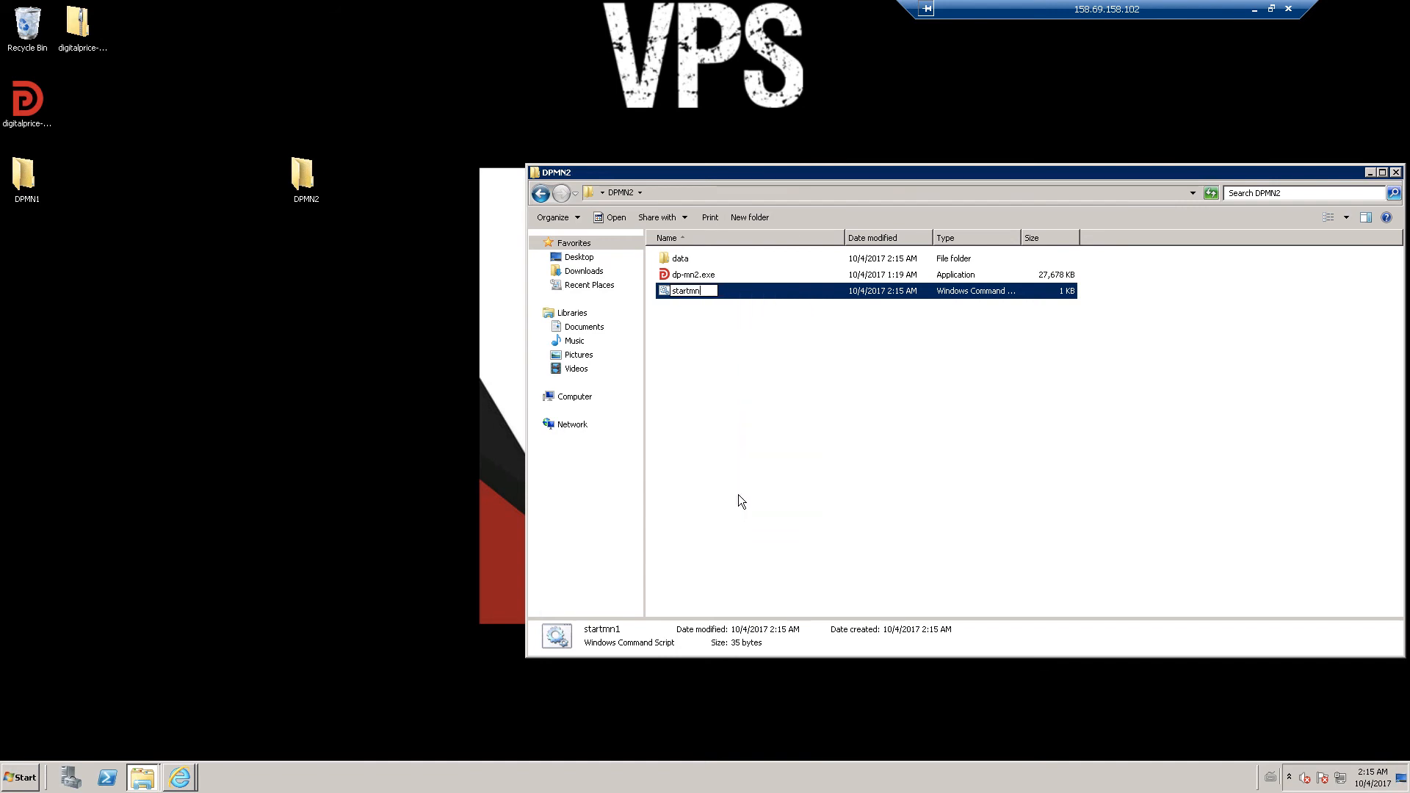
text(2)
click(738, 495)
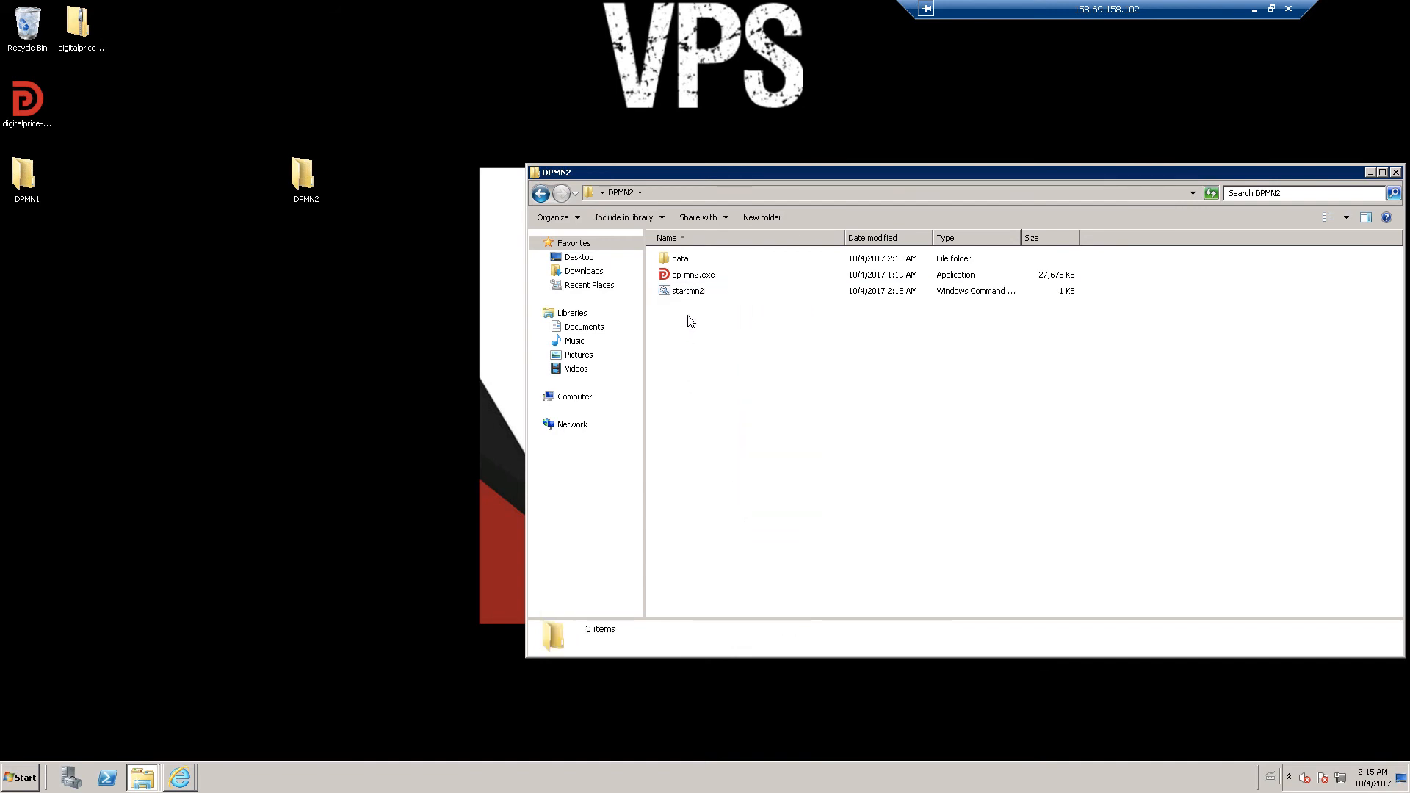
- Run startmn2 once to launch a fresh wallet at 0.00 DP, then exit it from the File menu
double_click(691, 291)
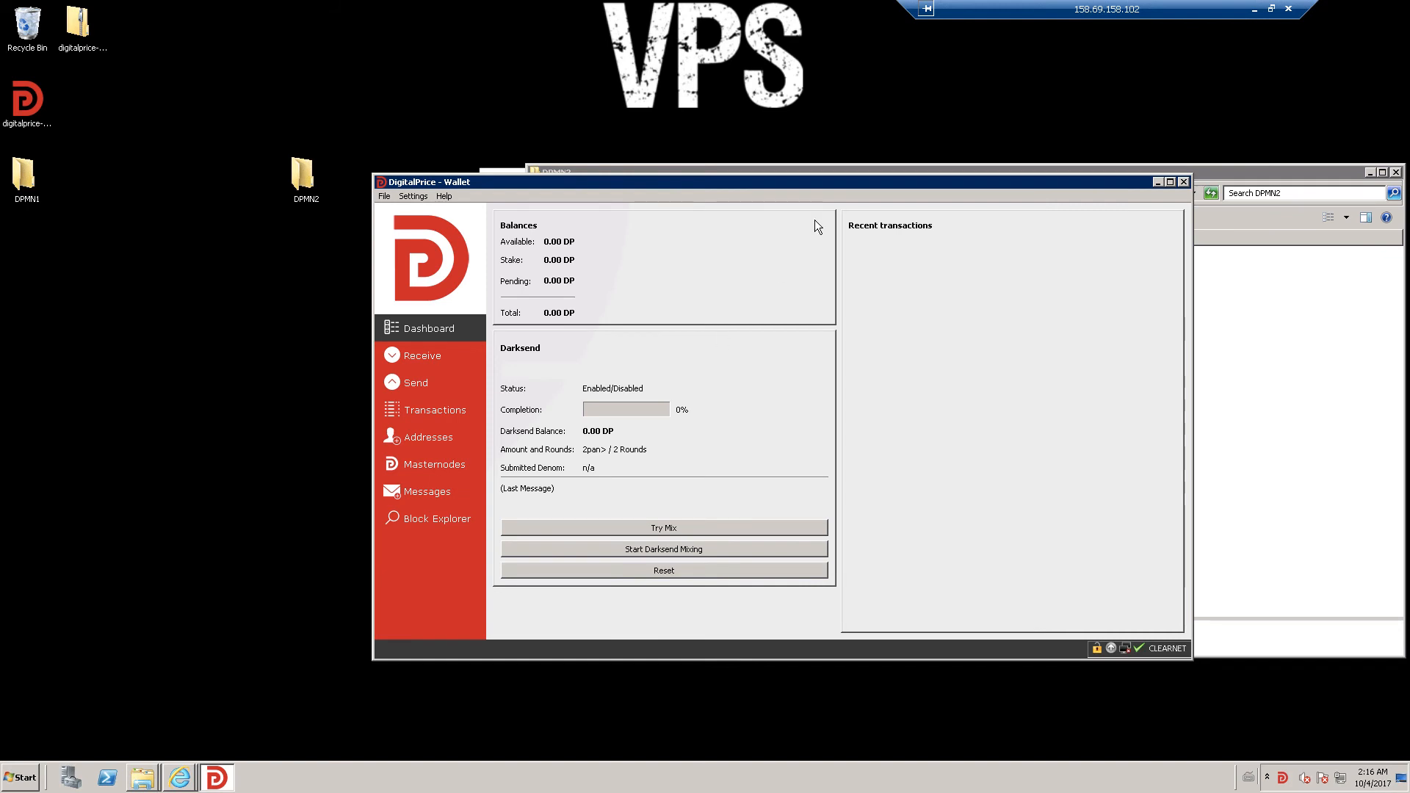
click(385, 196)
click(404, 272)
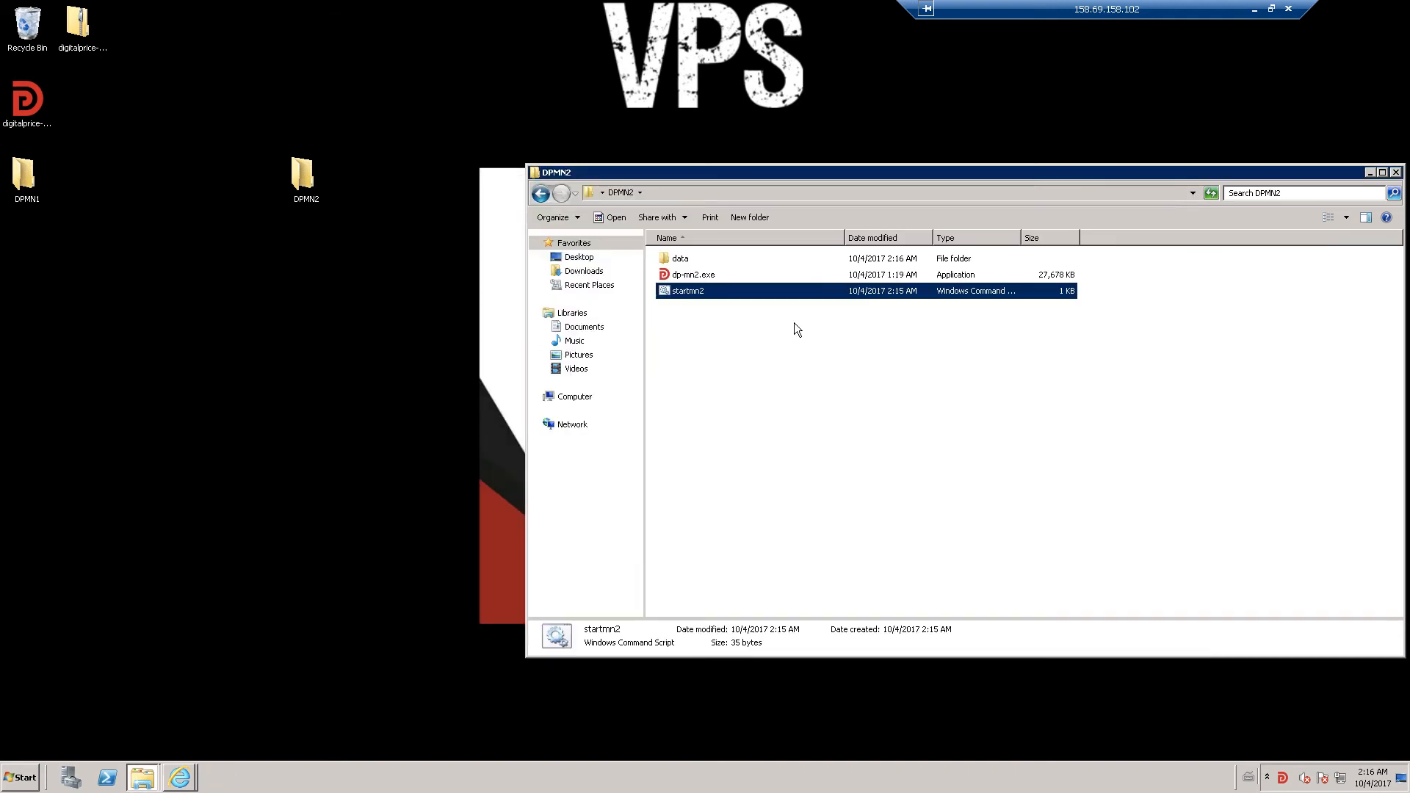
- Edit DPMN2's digitalprice.conf to port=5001 and address 158.69.158.102:5001, and save it
double_click(668, 257)
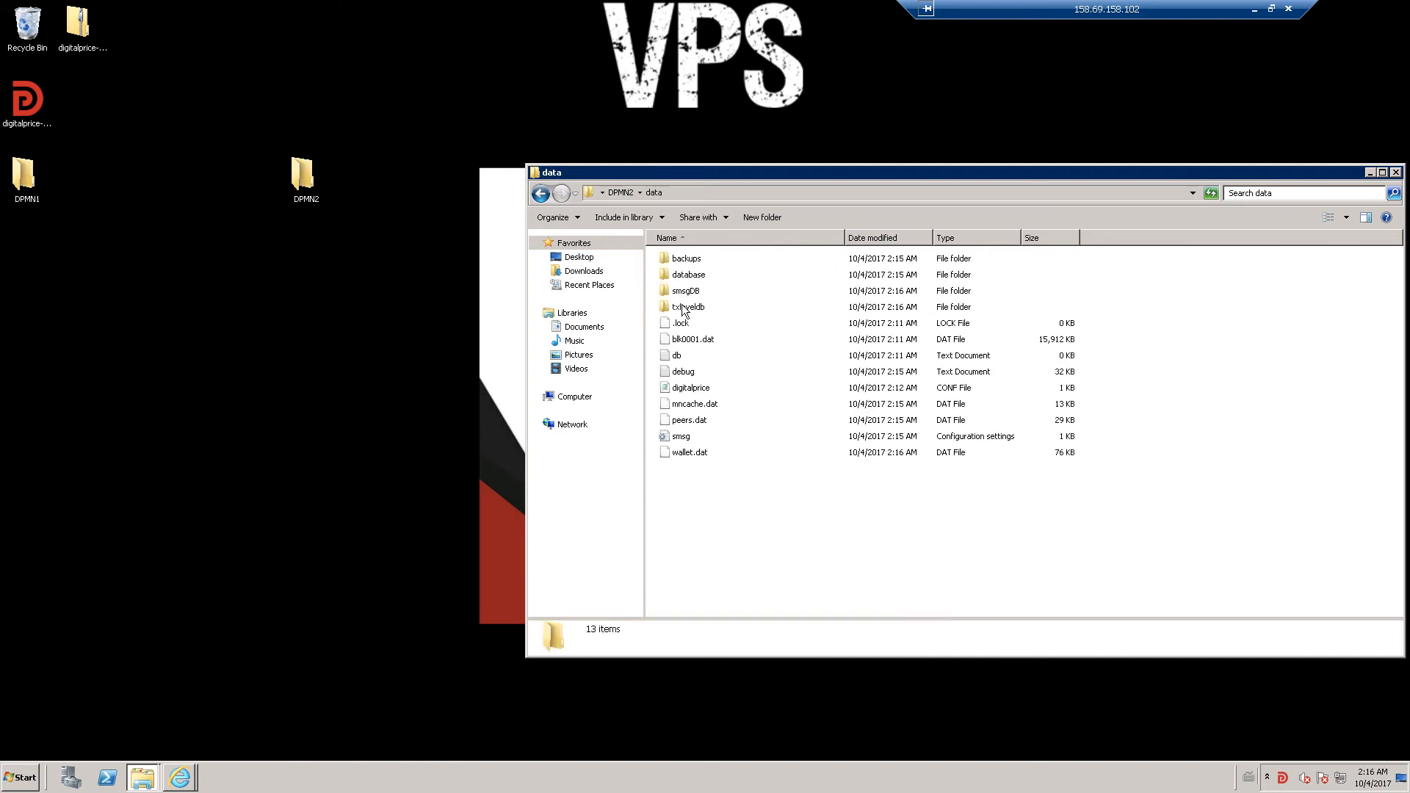
double_click(705, 388)
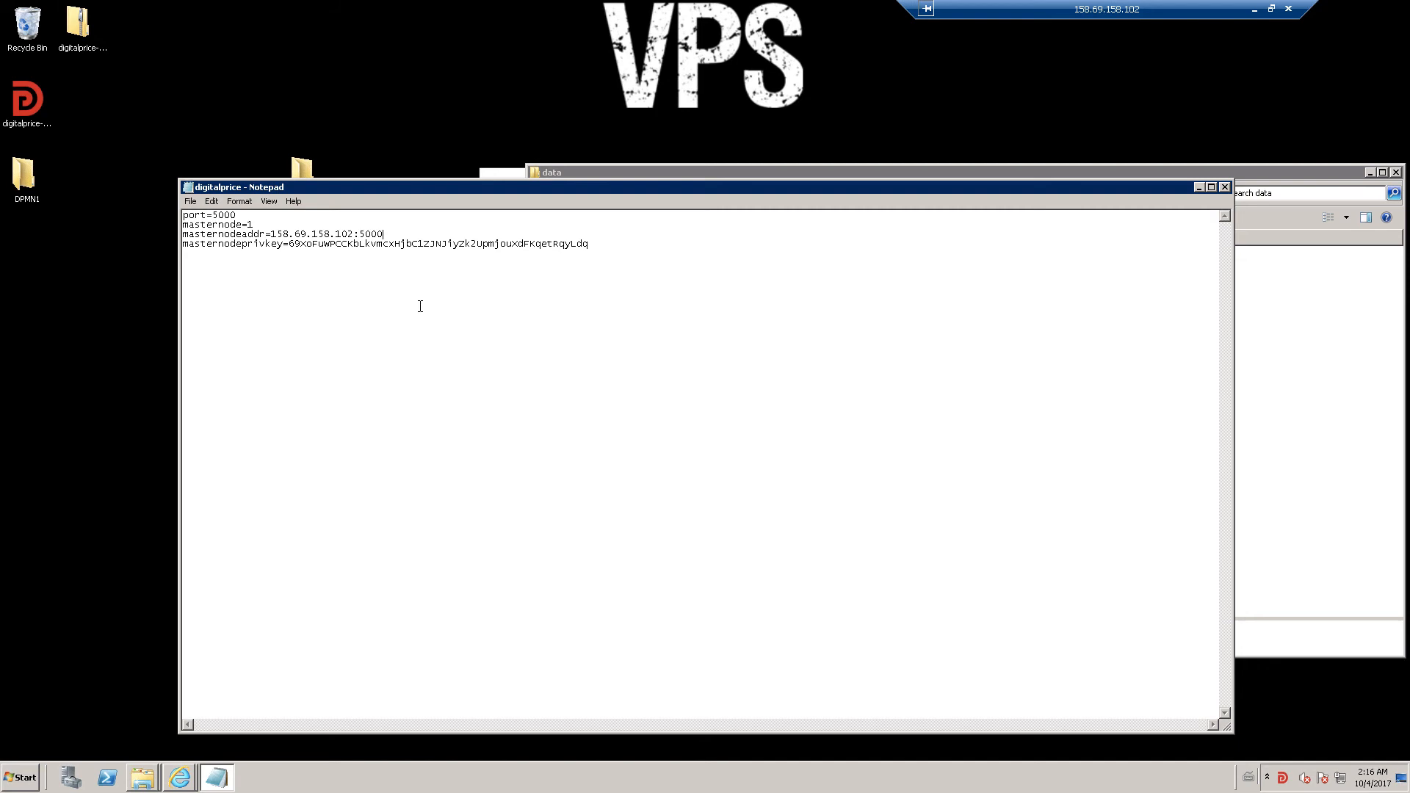
text(1)
key(BackSpace)
text(1)
key(BackSpace)
text(1)
click(1225, 187)
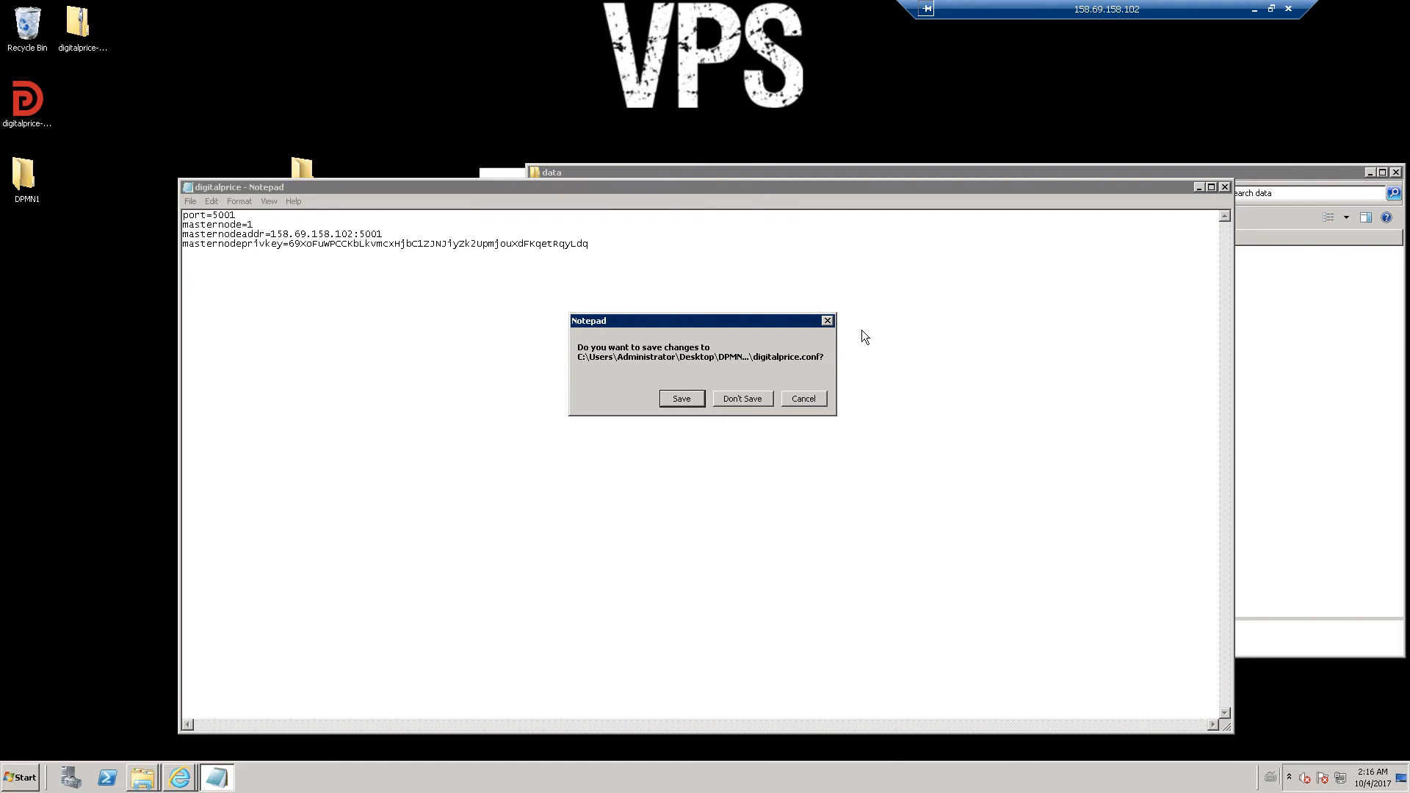
click(681, 398)
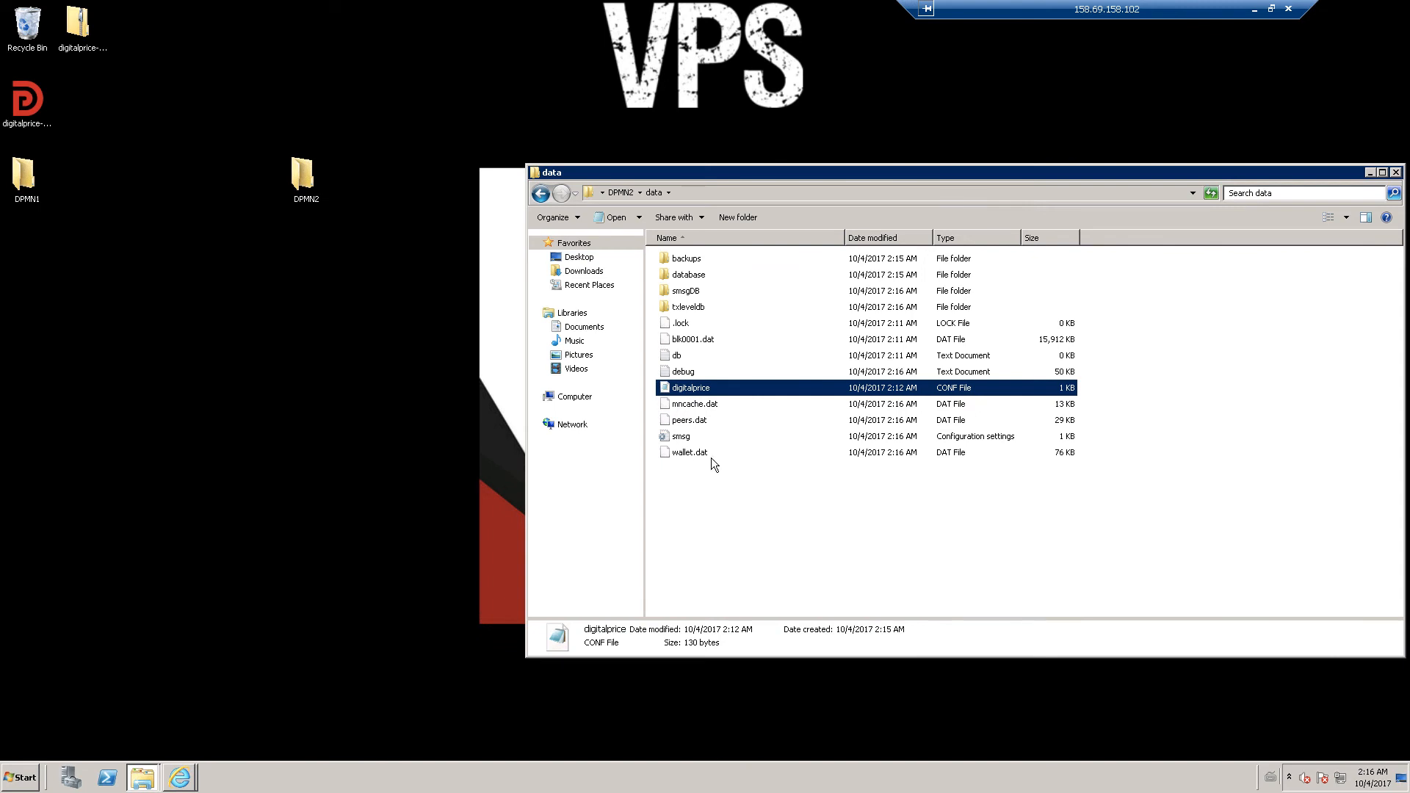
click(617, 193)
- Relaunch the wallet from startmn2 and search 'fire' to open Windows Firewall with Advanced Security
double_click(679, 289)
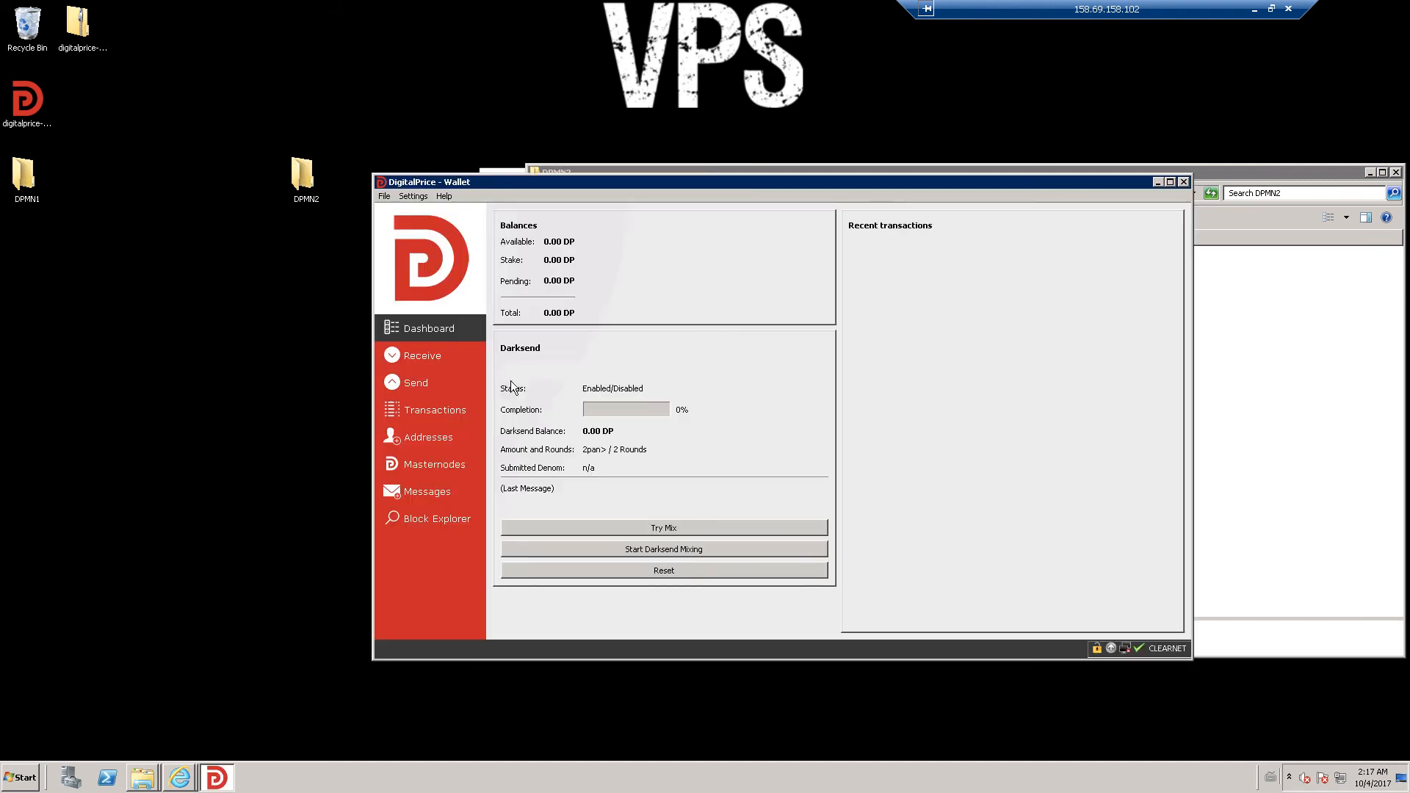
click(24, 778)
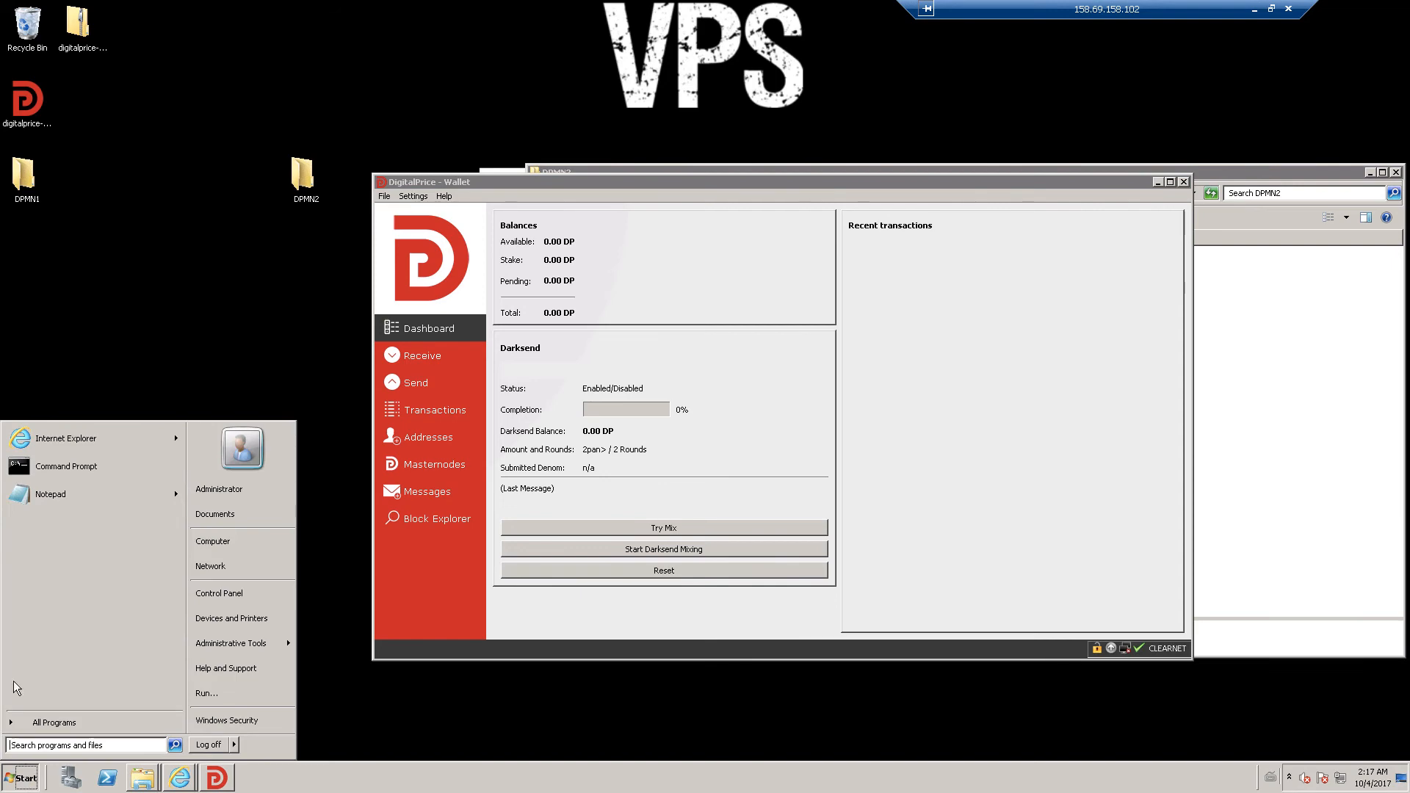
click(112, 745)
text(fire)
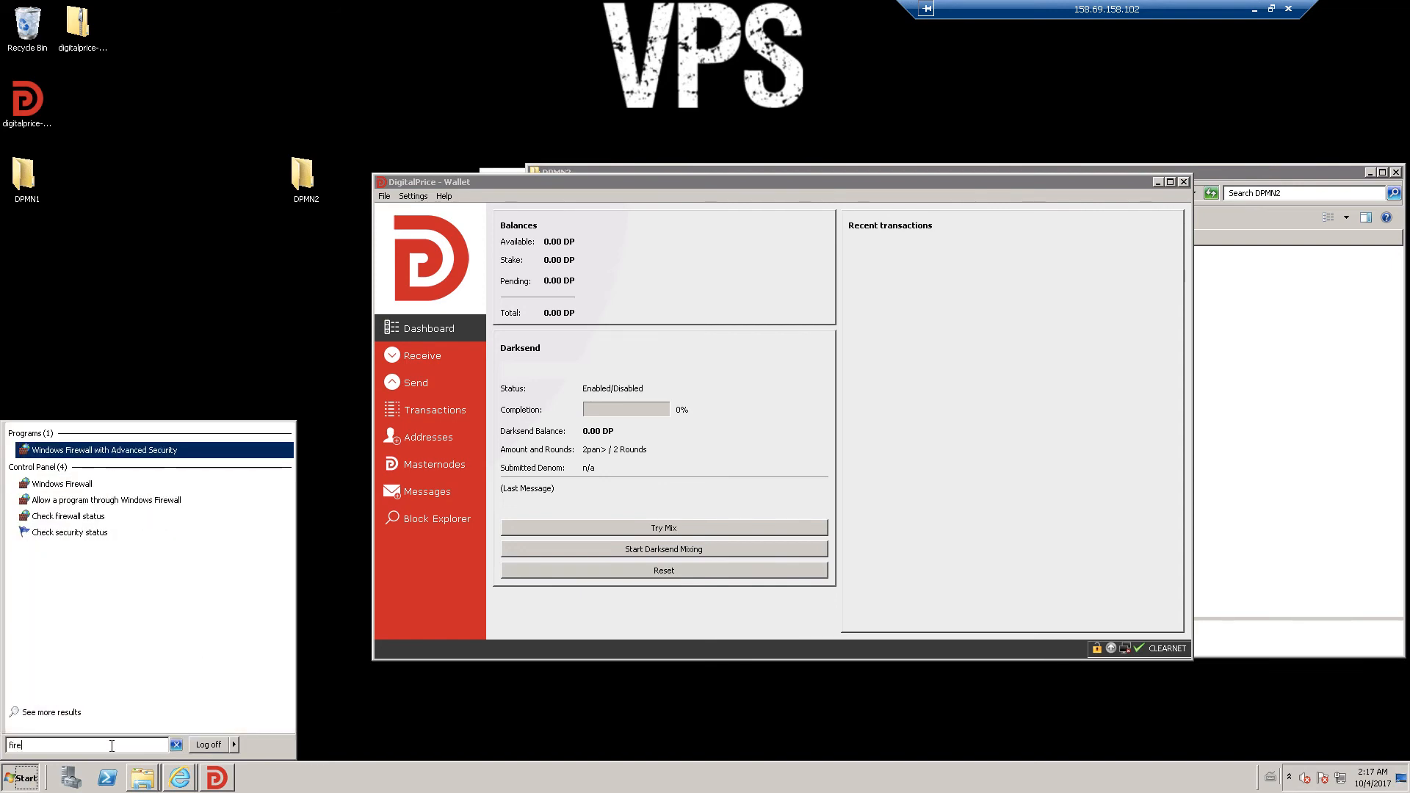
key(Return)
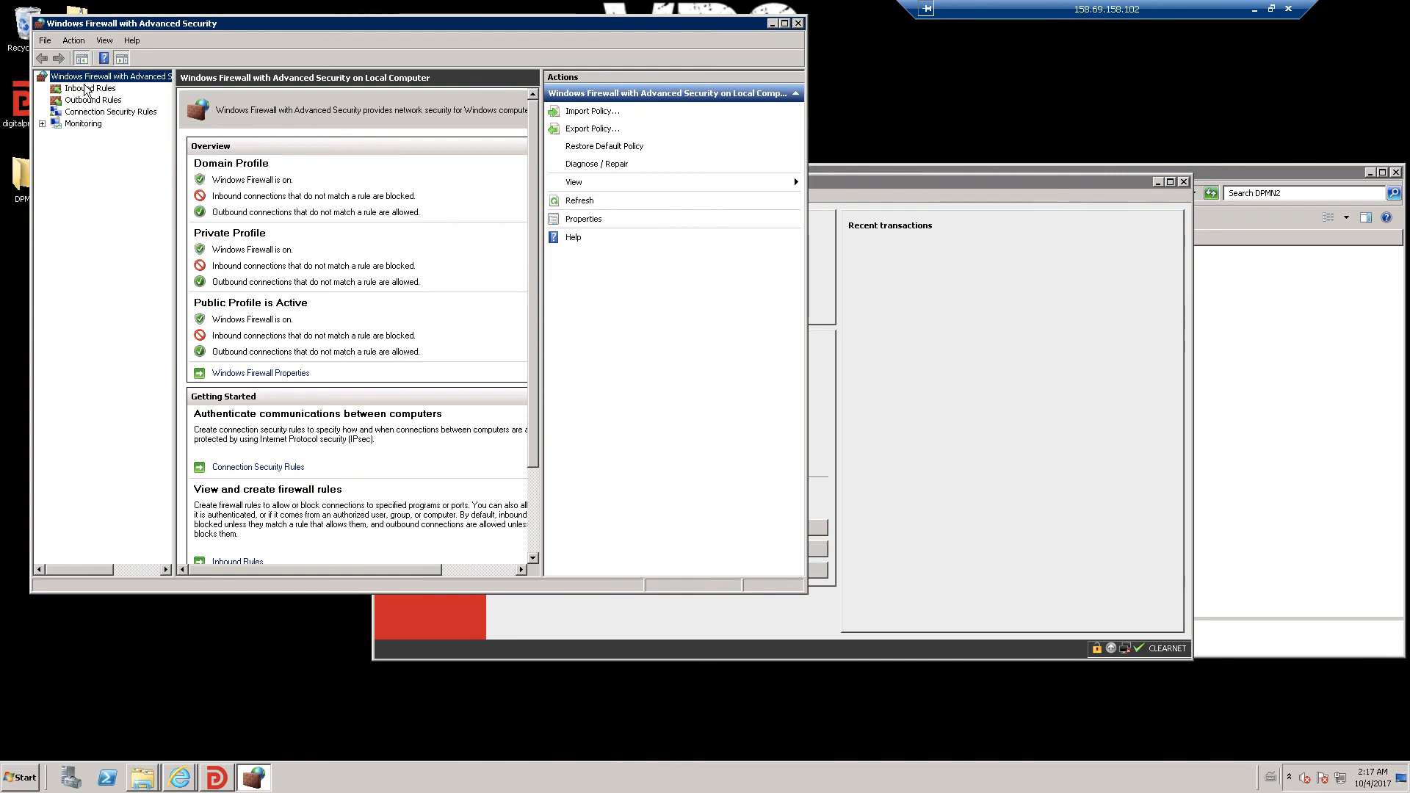
- Set the digitalprice wallet inbound rule's local ports to 5000, 5001
click(87, 89)
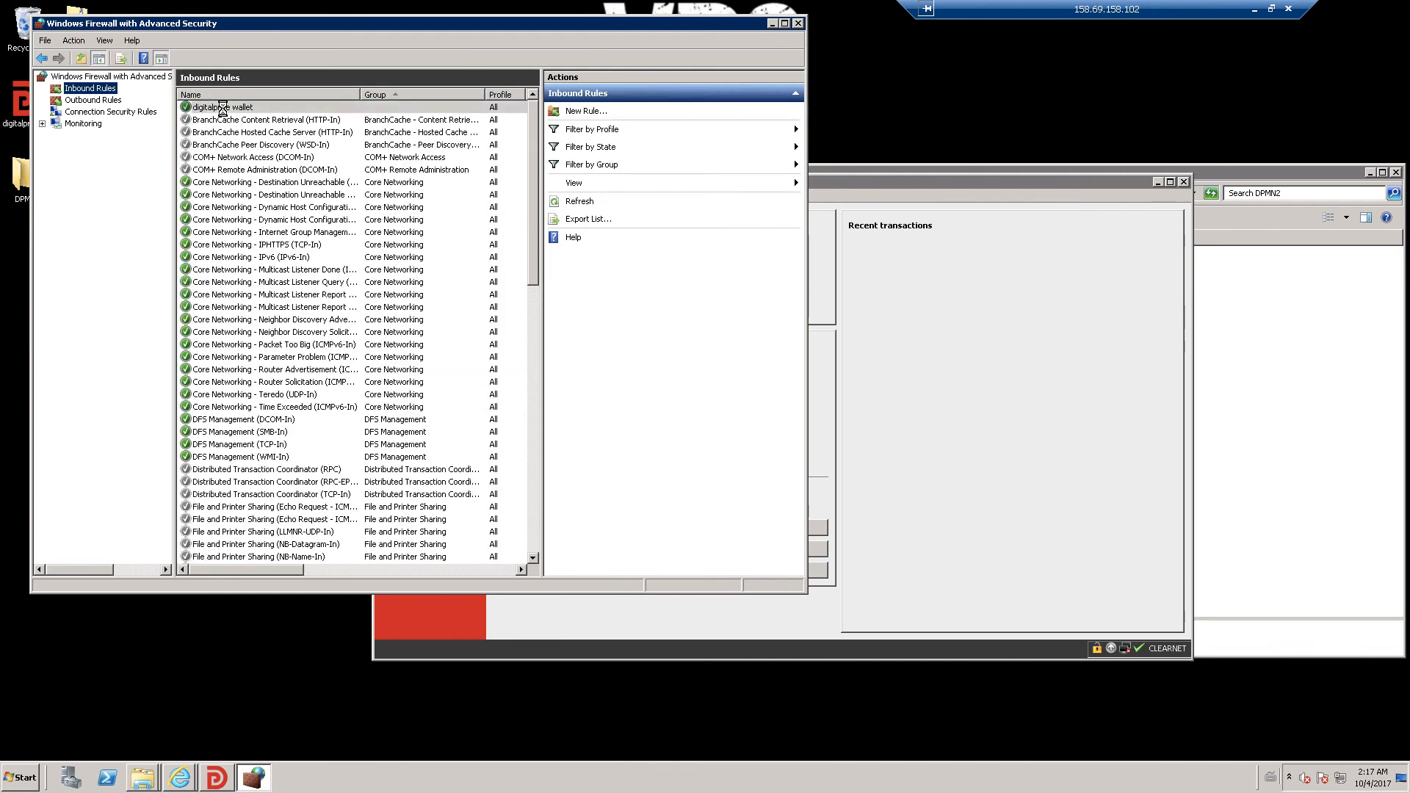
double_click(223, 107)
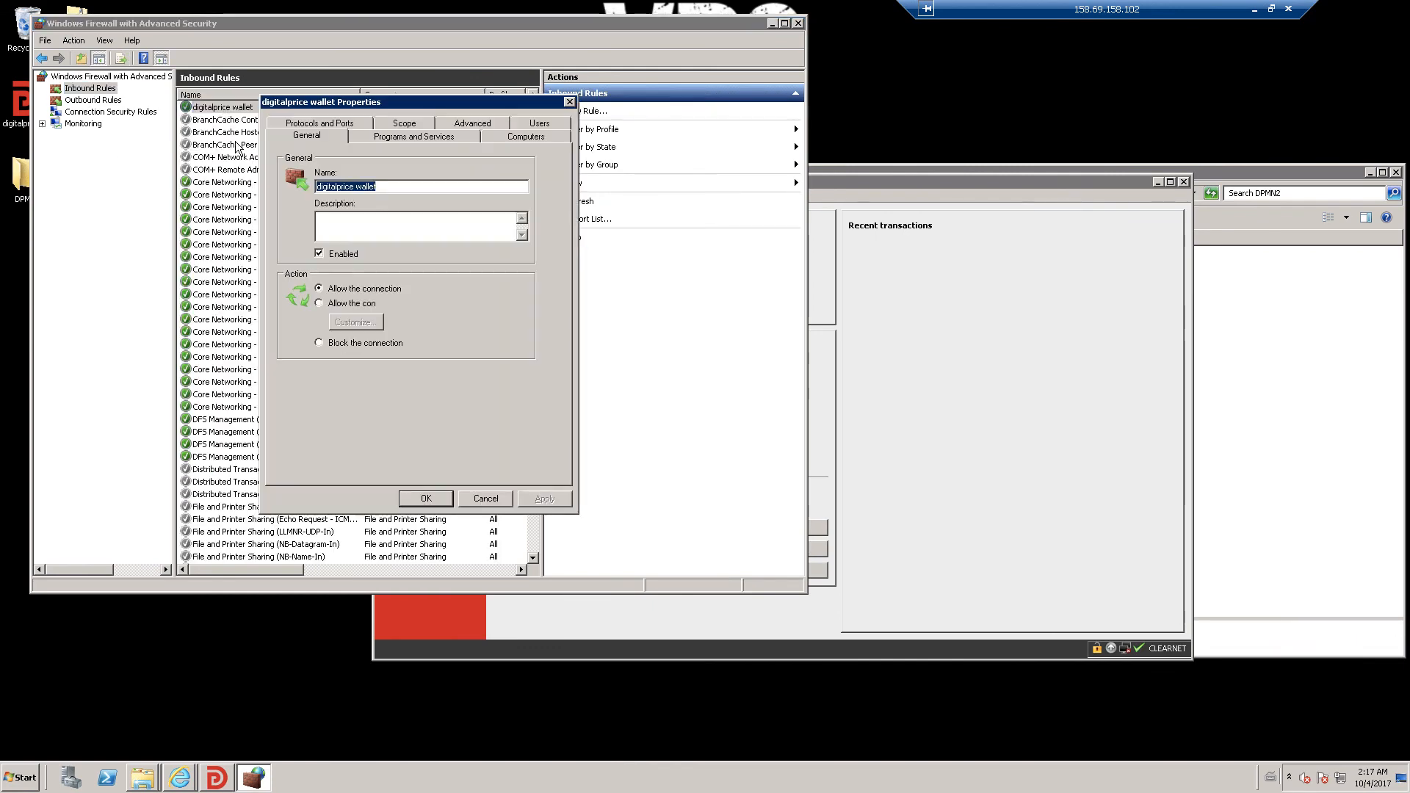
click(363, 125)
click(437, 244)
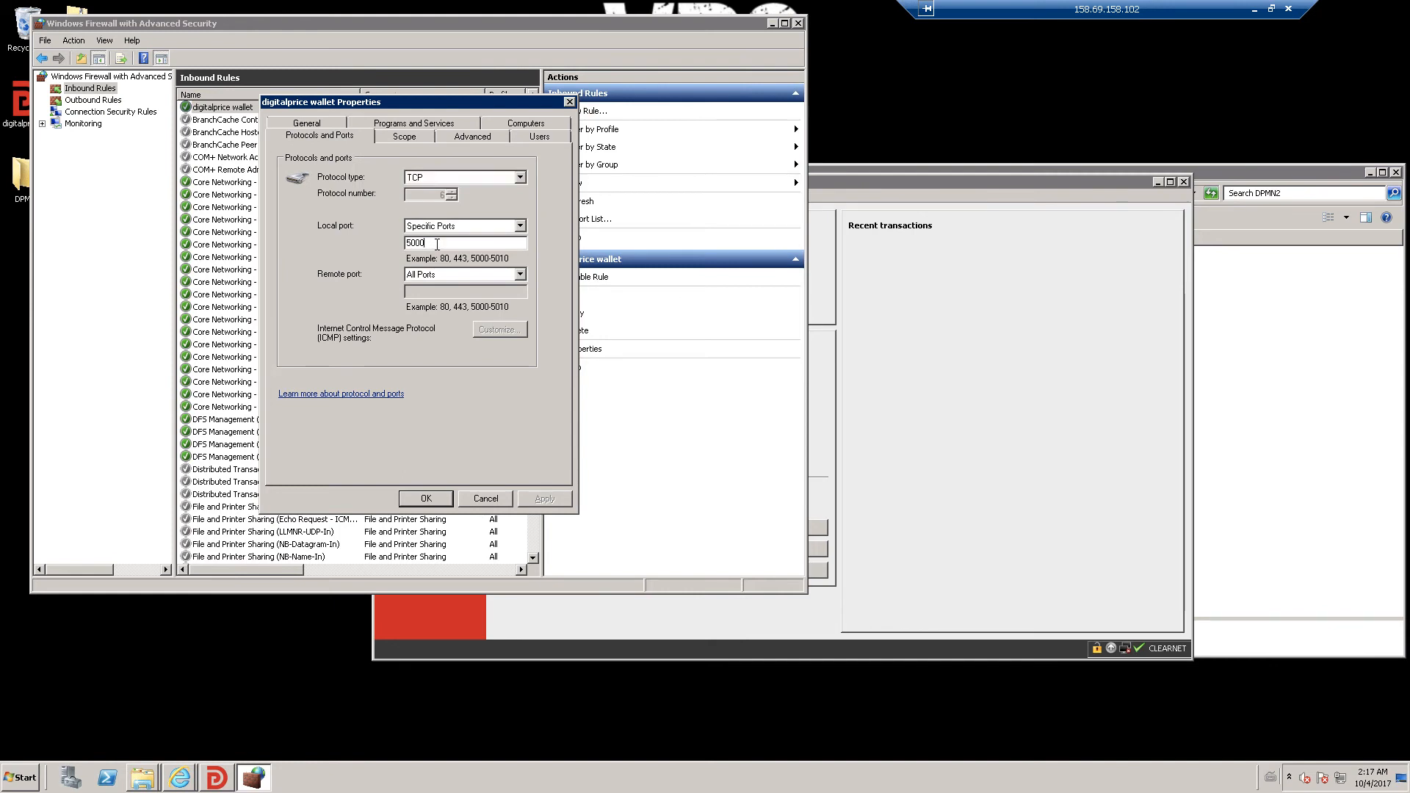
text(, 5001)
click(545, 499)
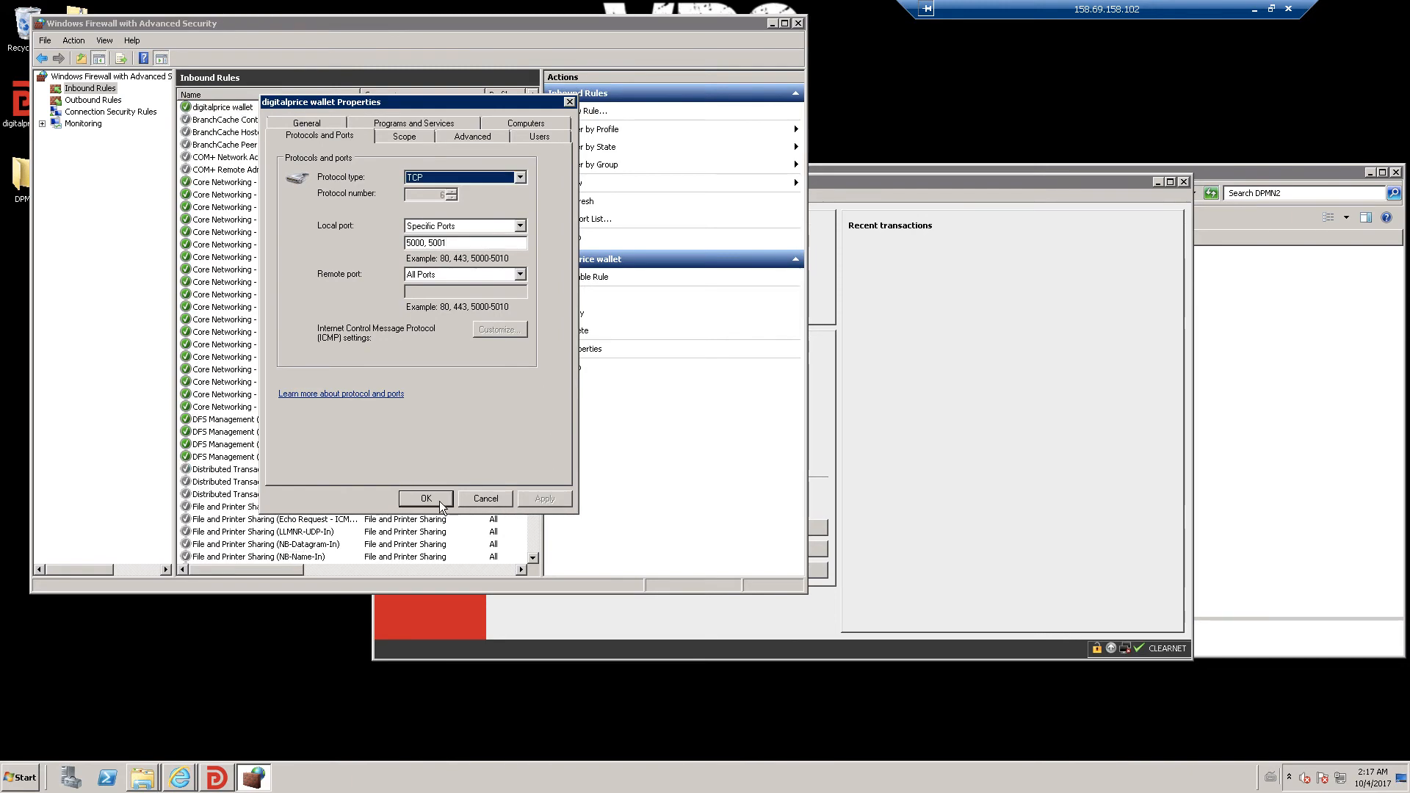
click(426, 499)
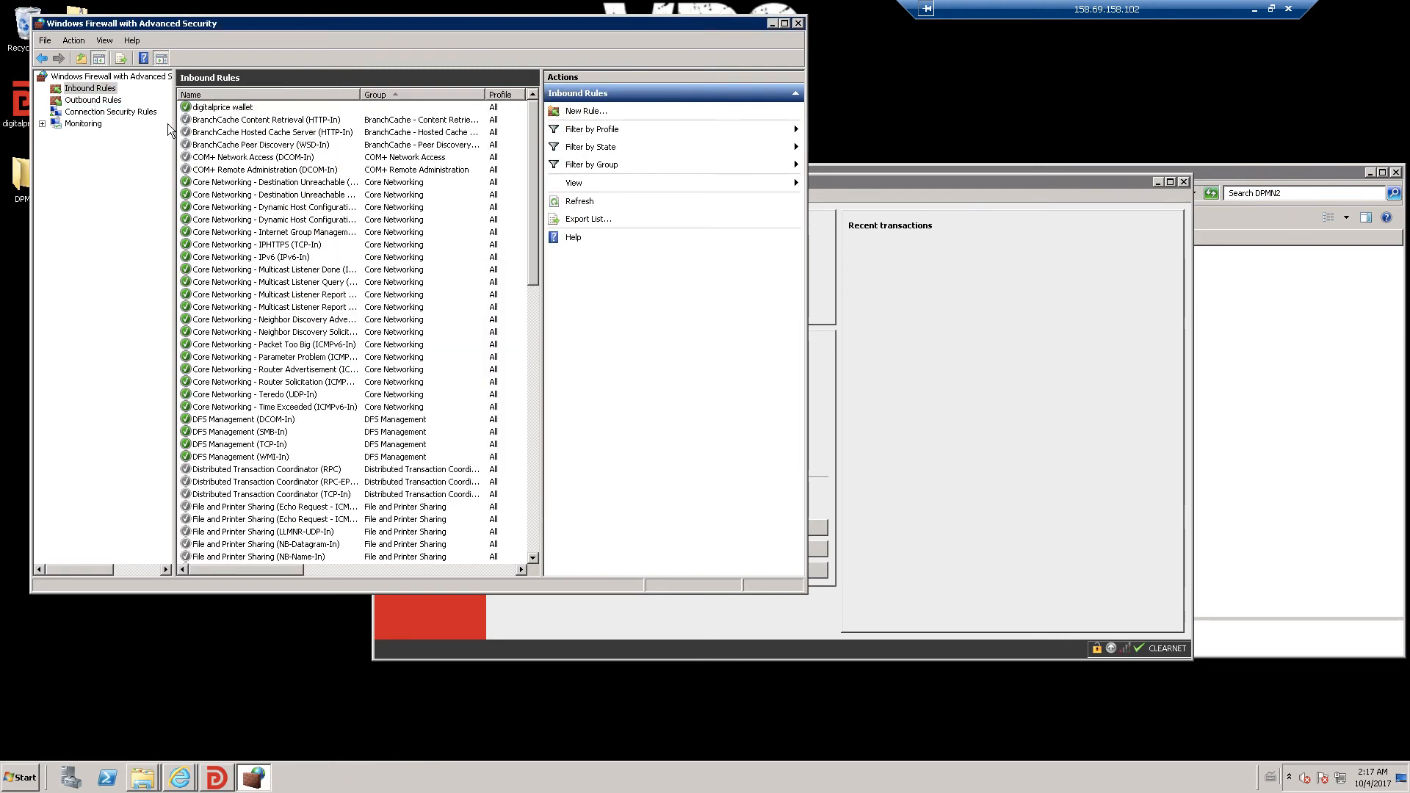
- Set the digitalprice wallet outbound rule's remote ports to 5000, 5001
click(93, 101)
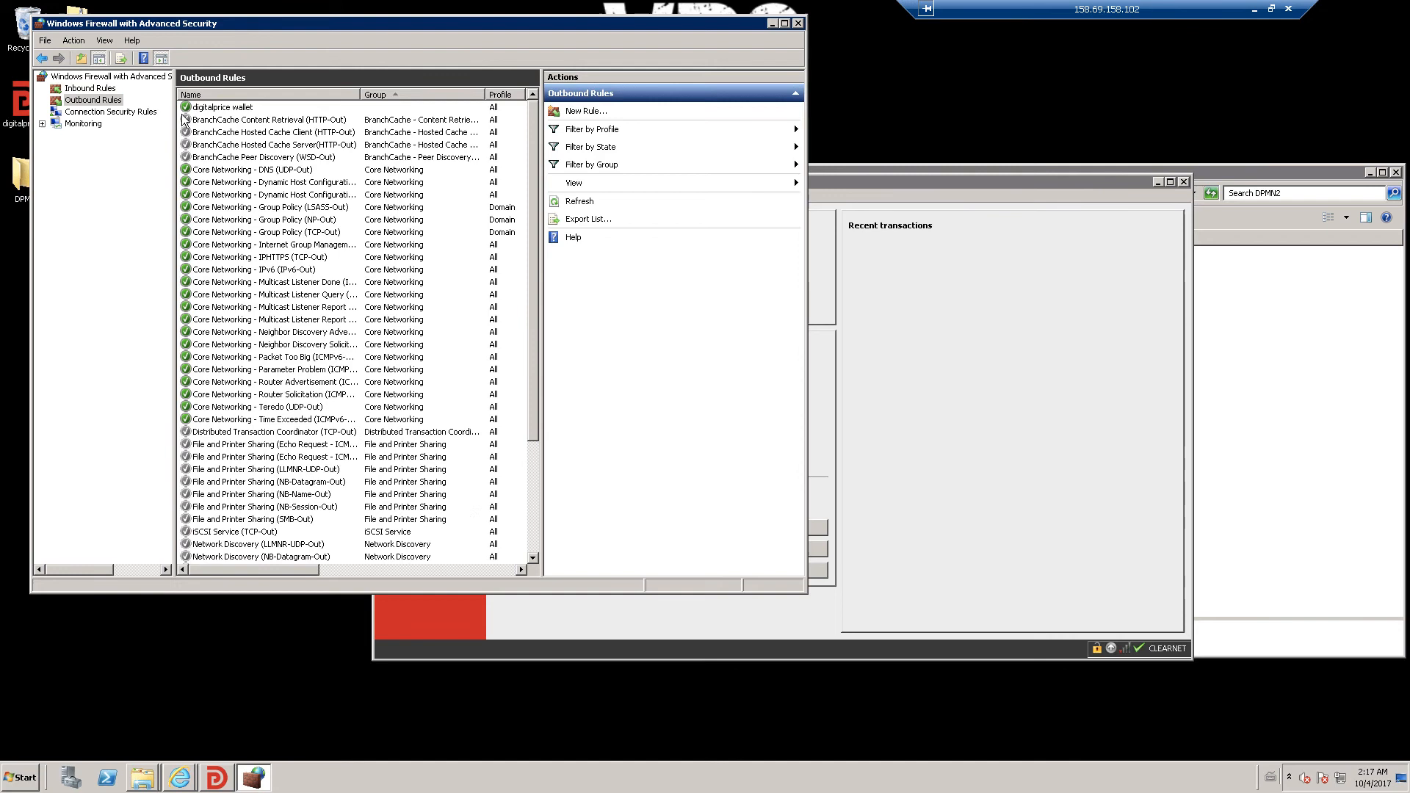
double_click(221, 107)
click(350, 119)
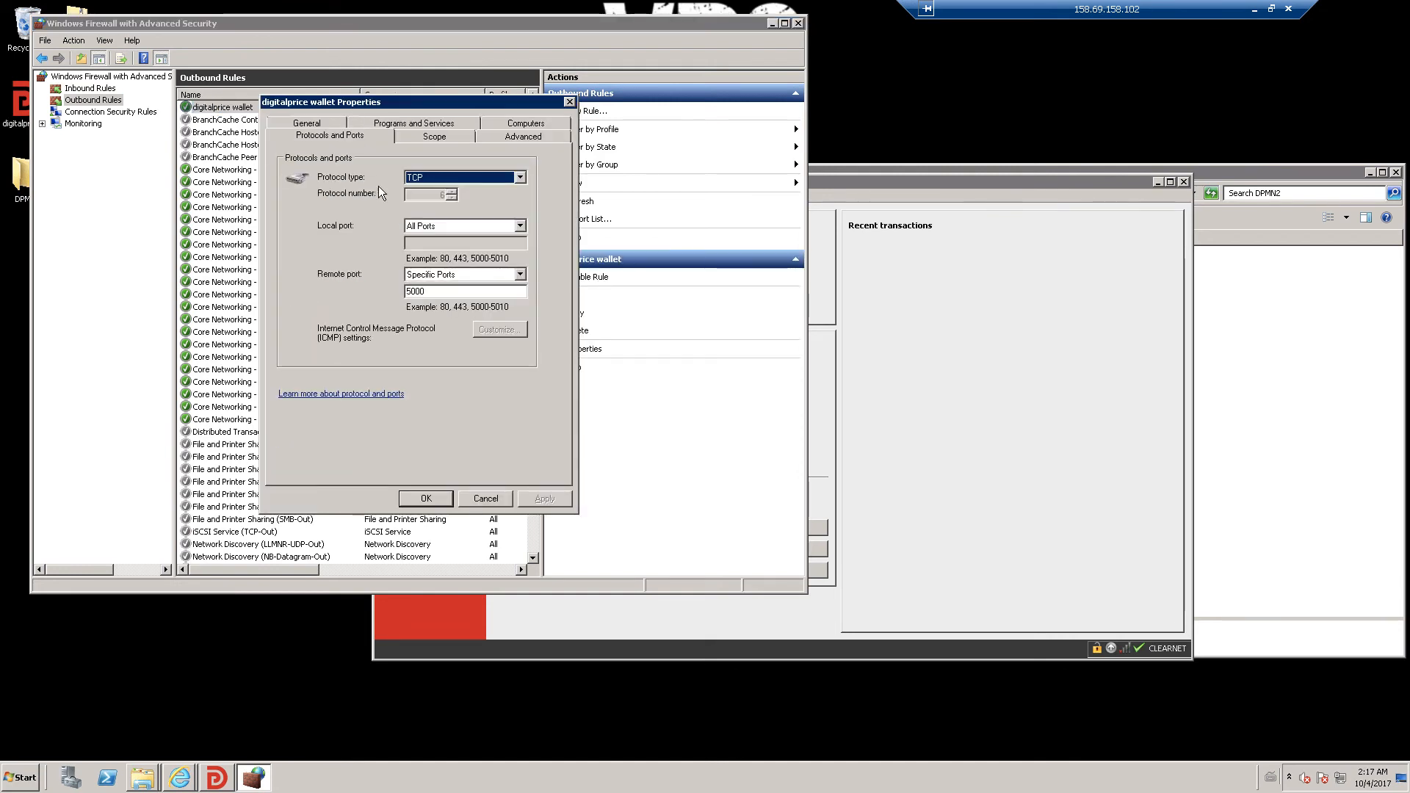
click(450, 291)
text(,)
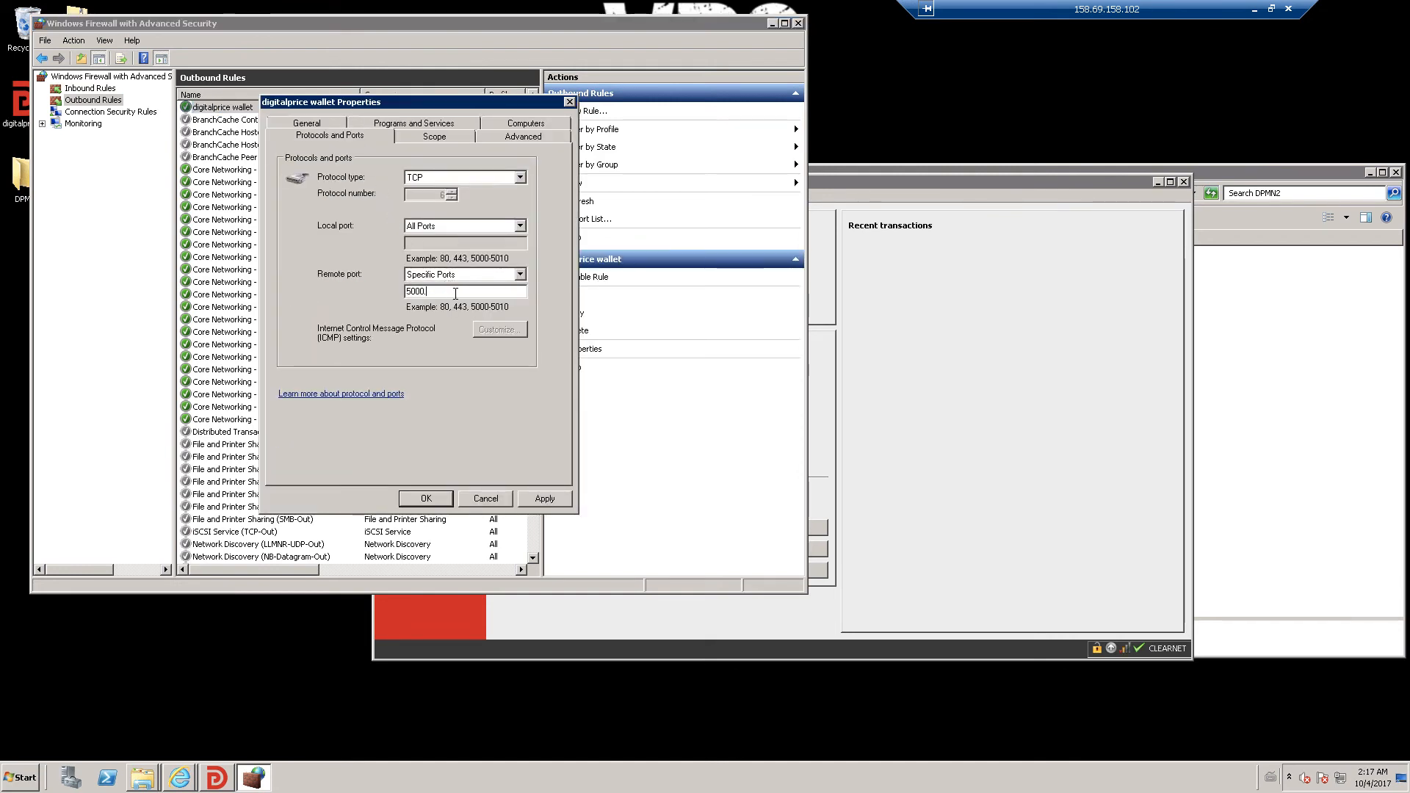
key(BackSpace)
text(, 5)
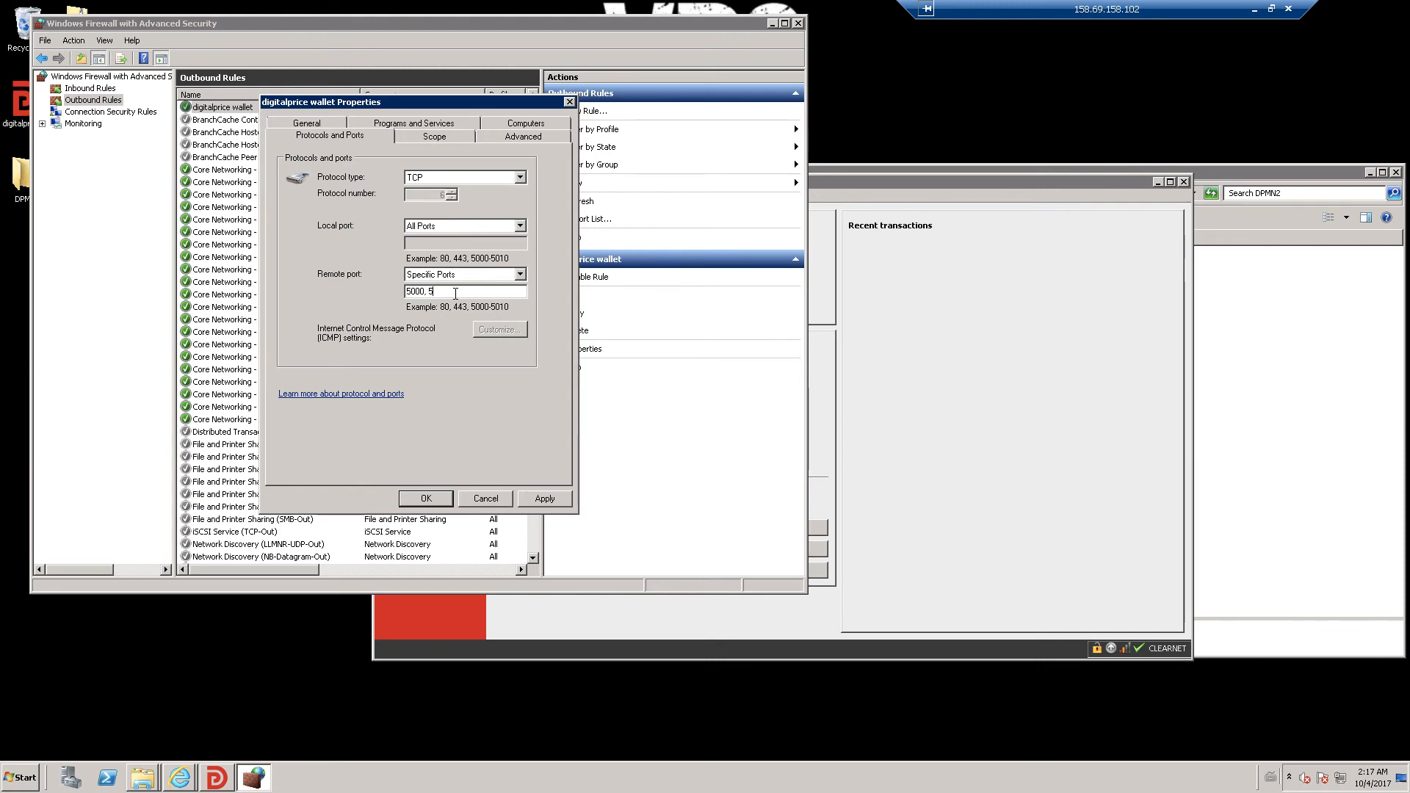
text(001)
click(553, 504)
click(434, 502)
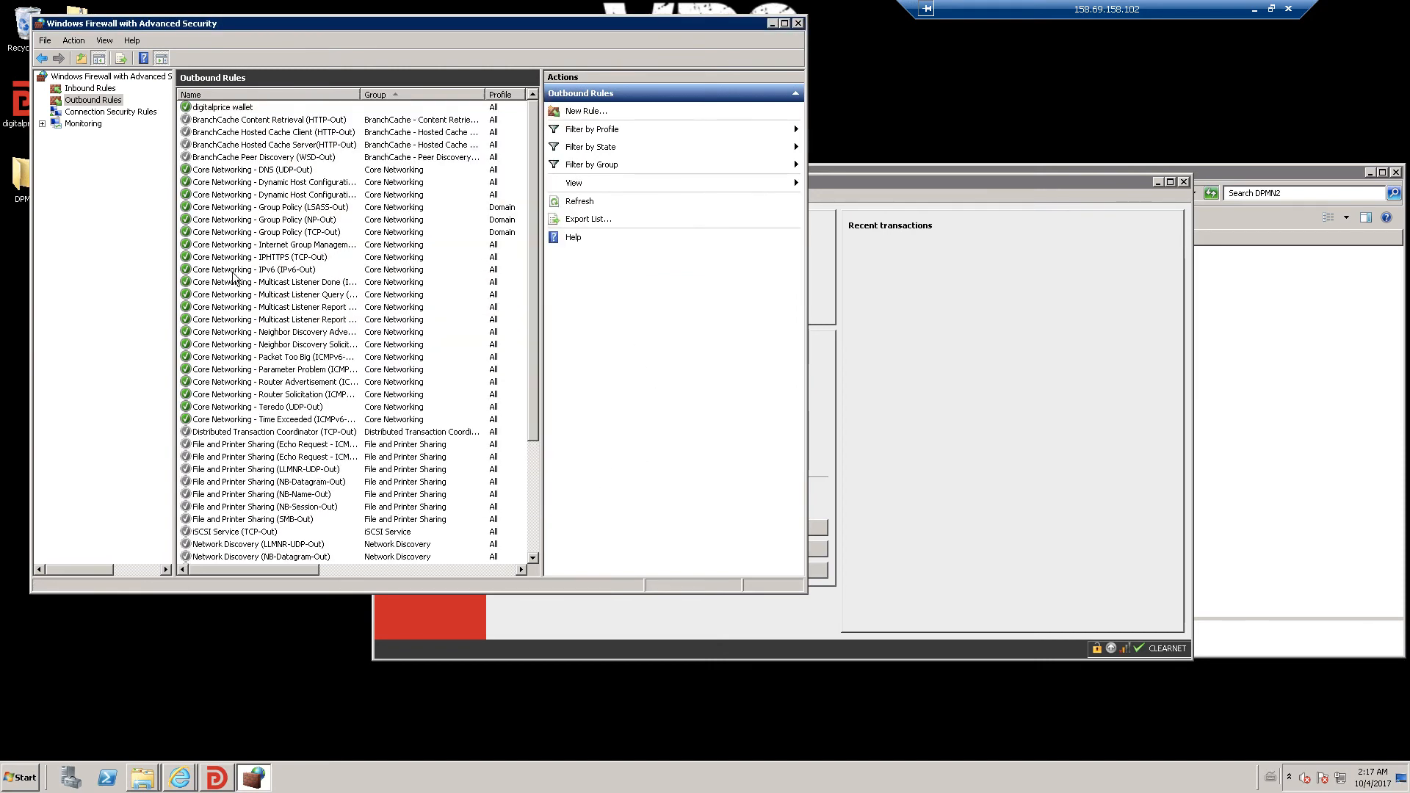
- Close the firewall, the wallet and the DPMN2 folder, then select startmn1 in DPMN1
click(799, 24)
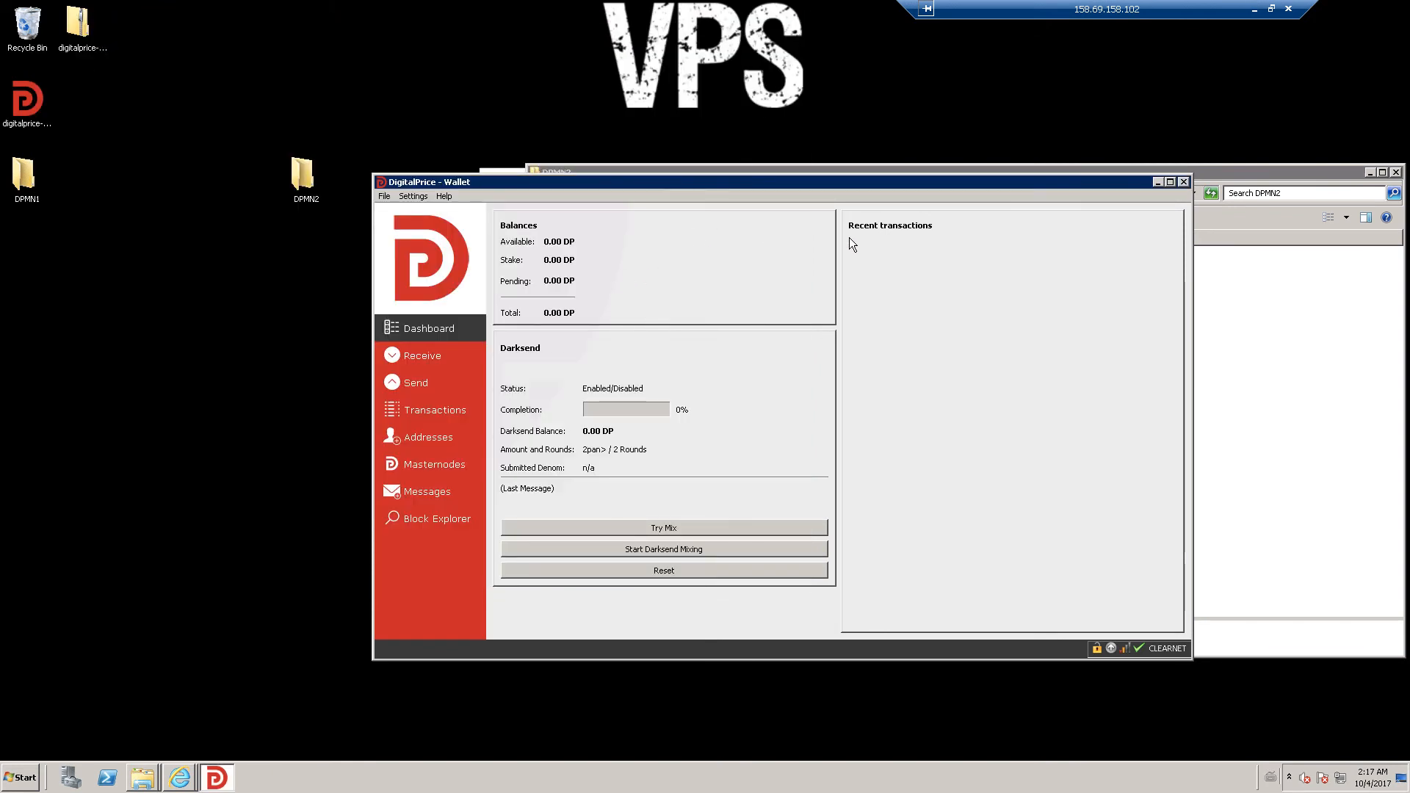
click(1183, 182)
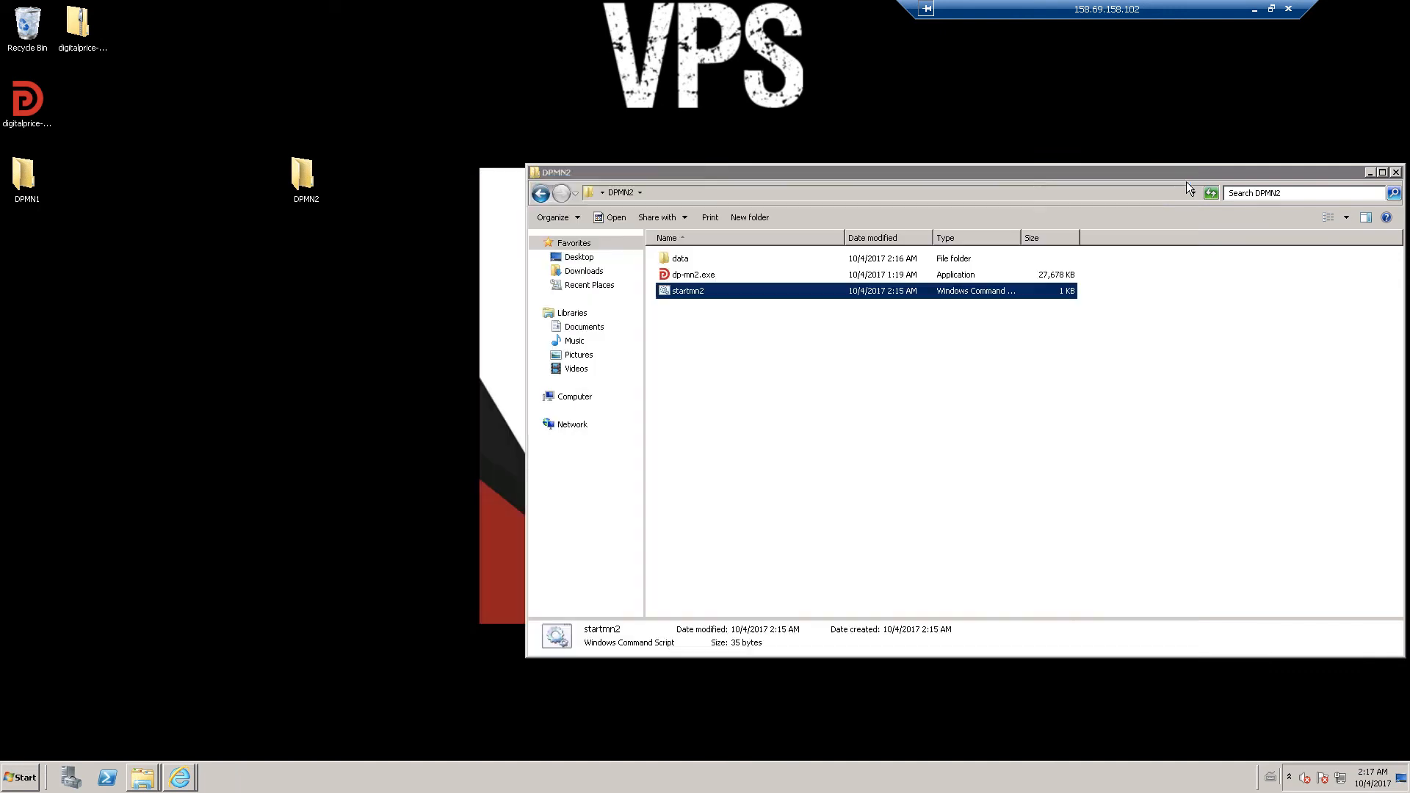
click(1395, 174)
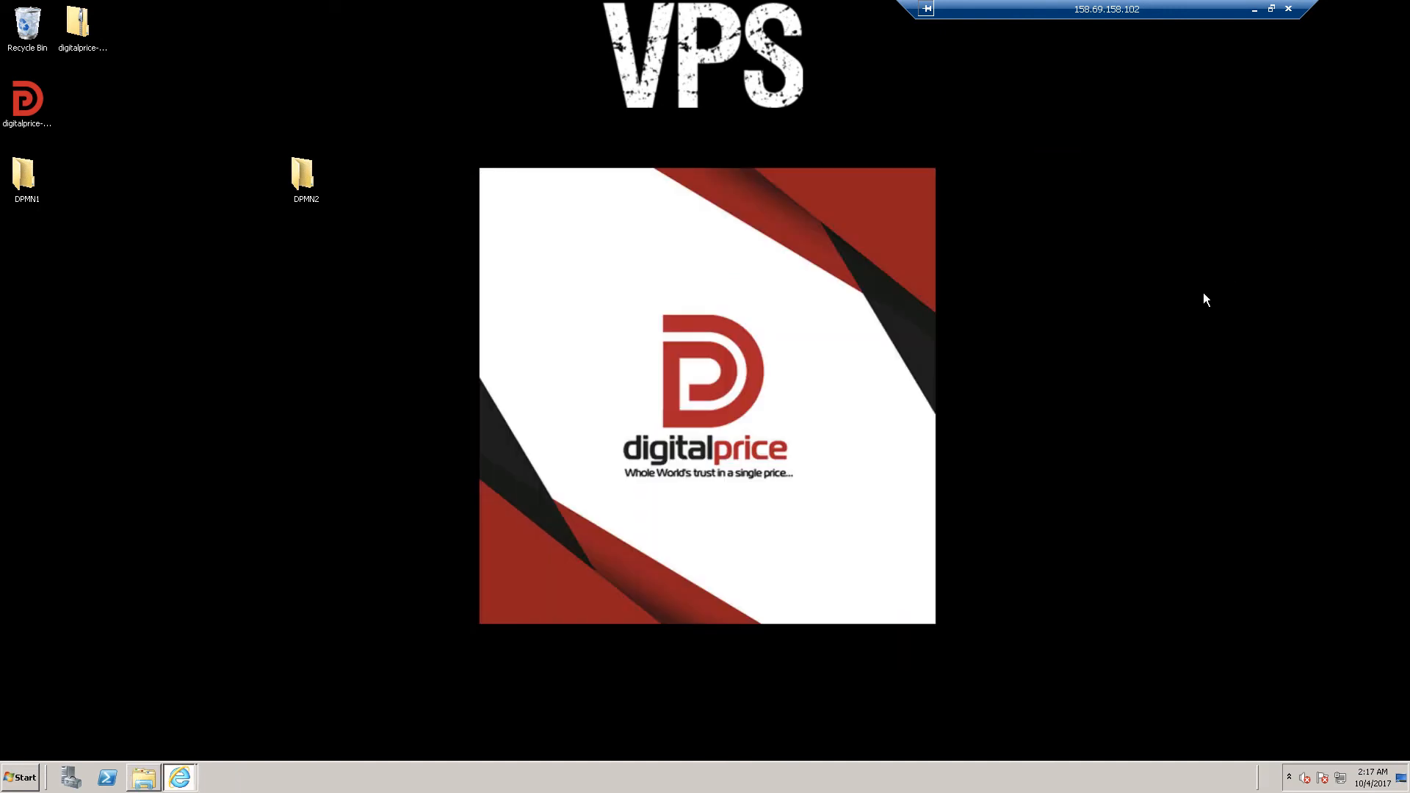
double_click(24, 176)
click(411, 268)
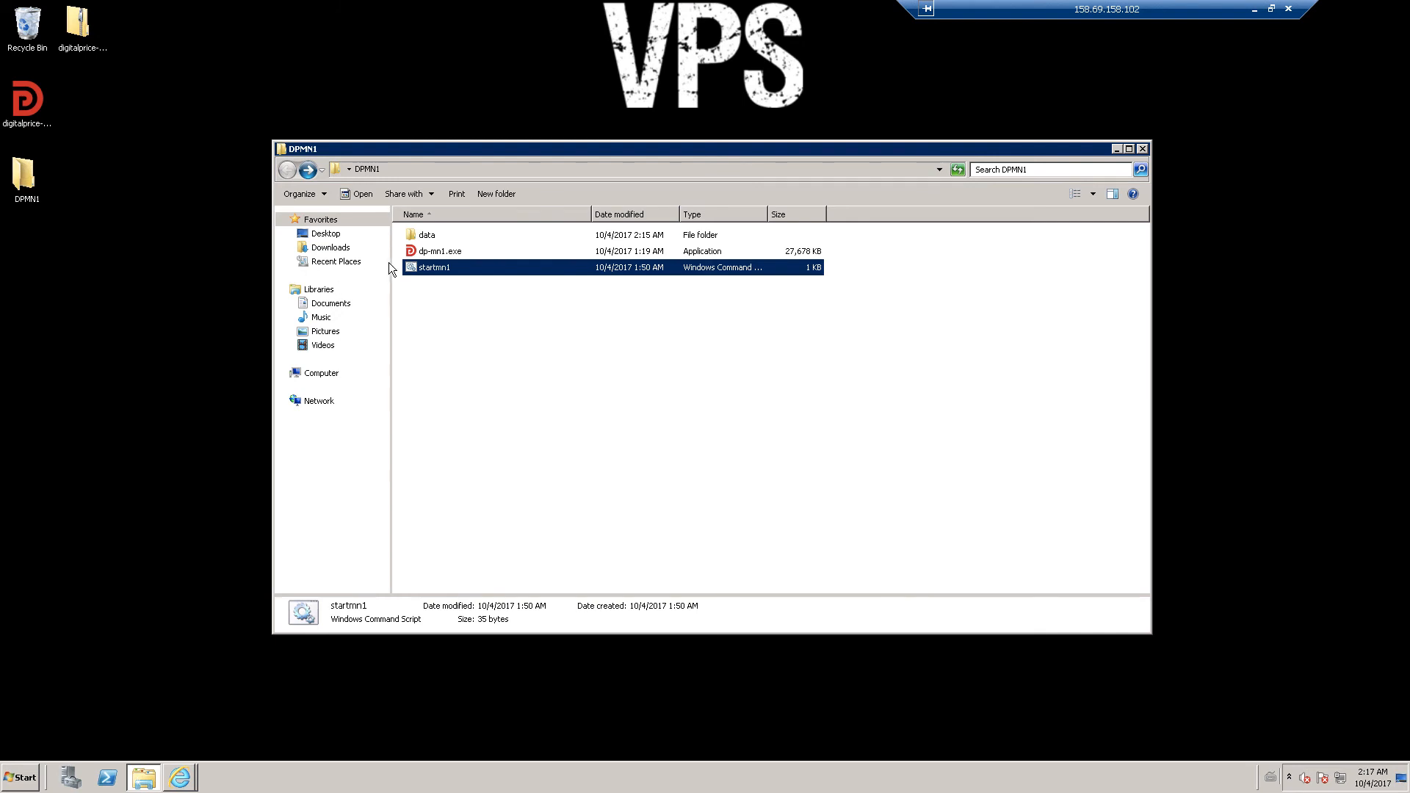
- Launch the first wallet from startmn1 in DPMN1 and the second from startmn2 in DPMN2
double_click(432, 269)
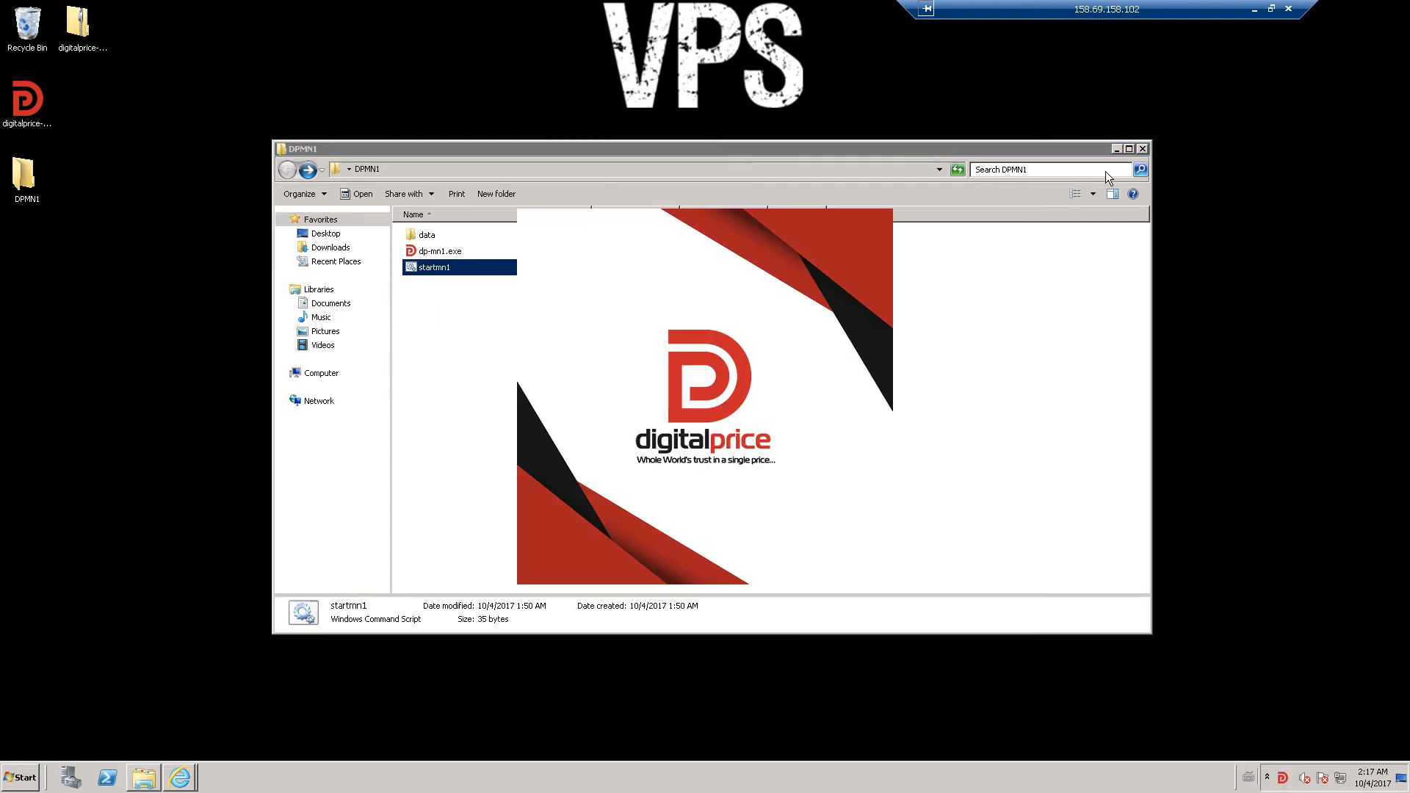
click(1142, 149)
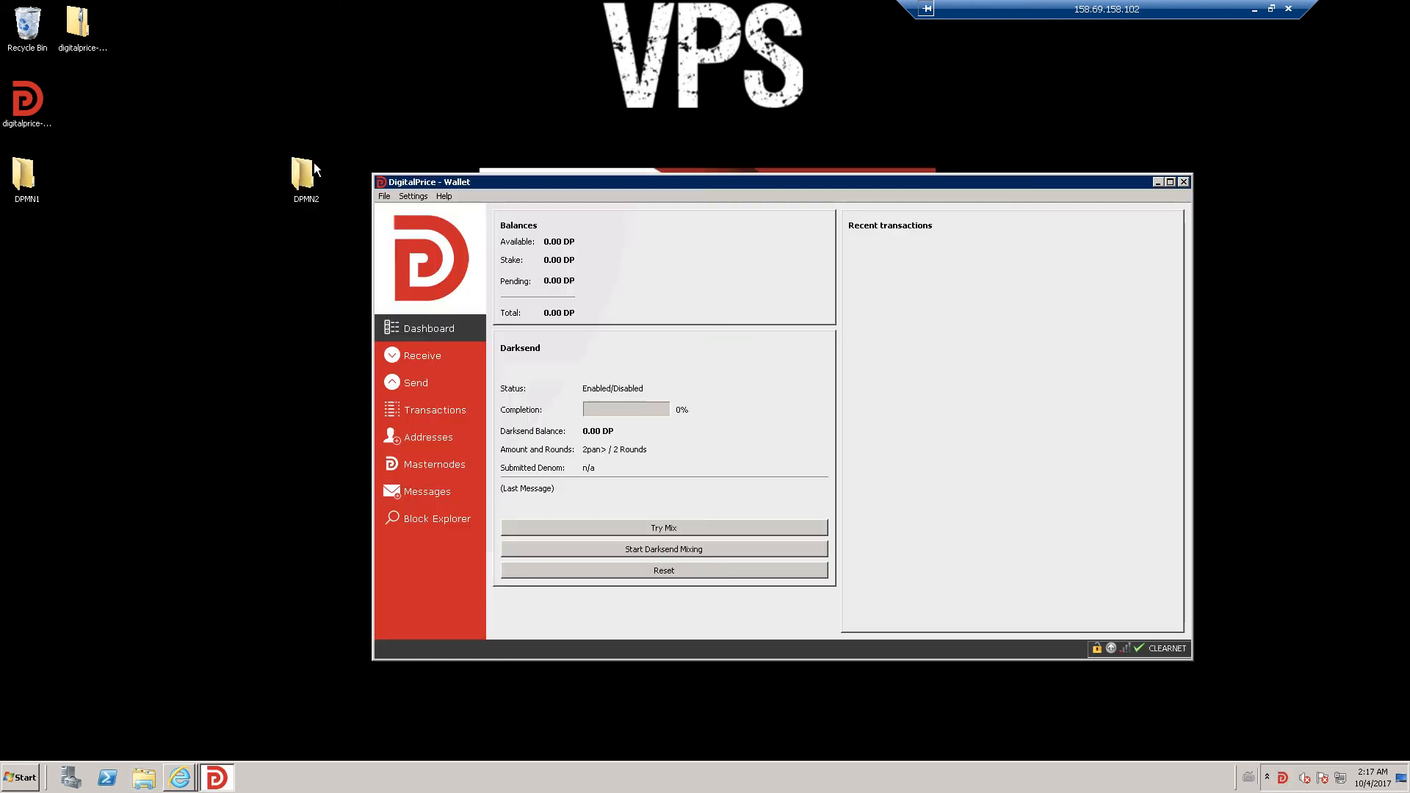
double_click(315, 173)
double_click(448, 267)
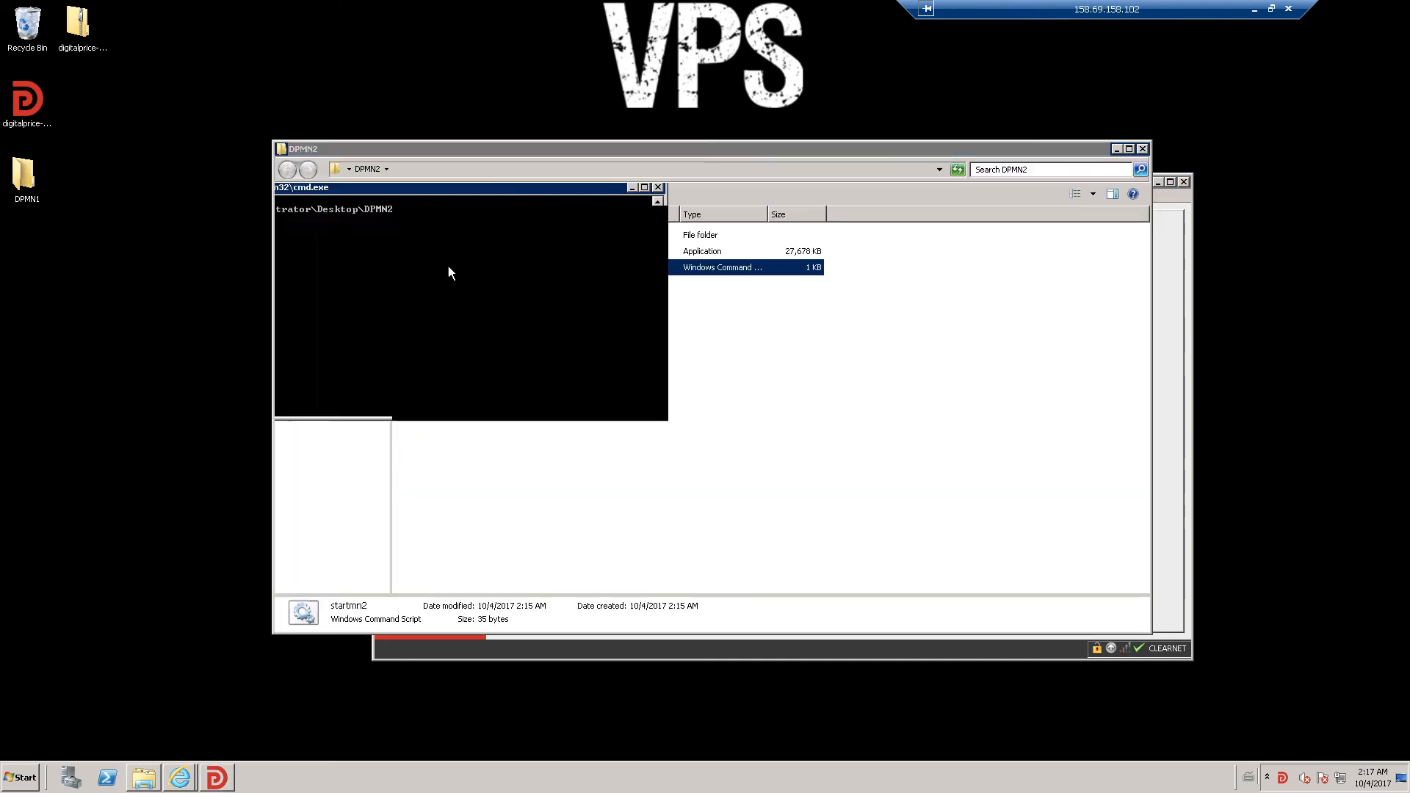
click(1143, 149)
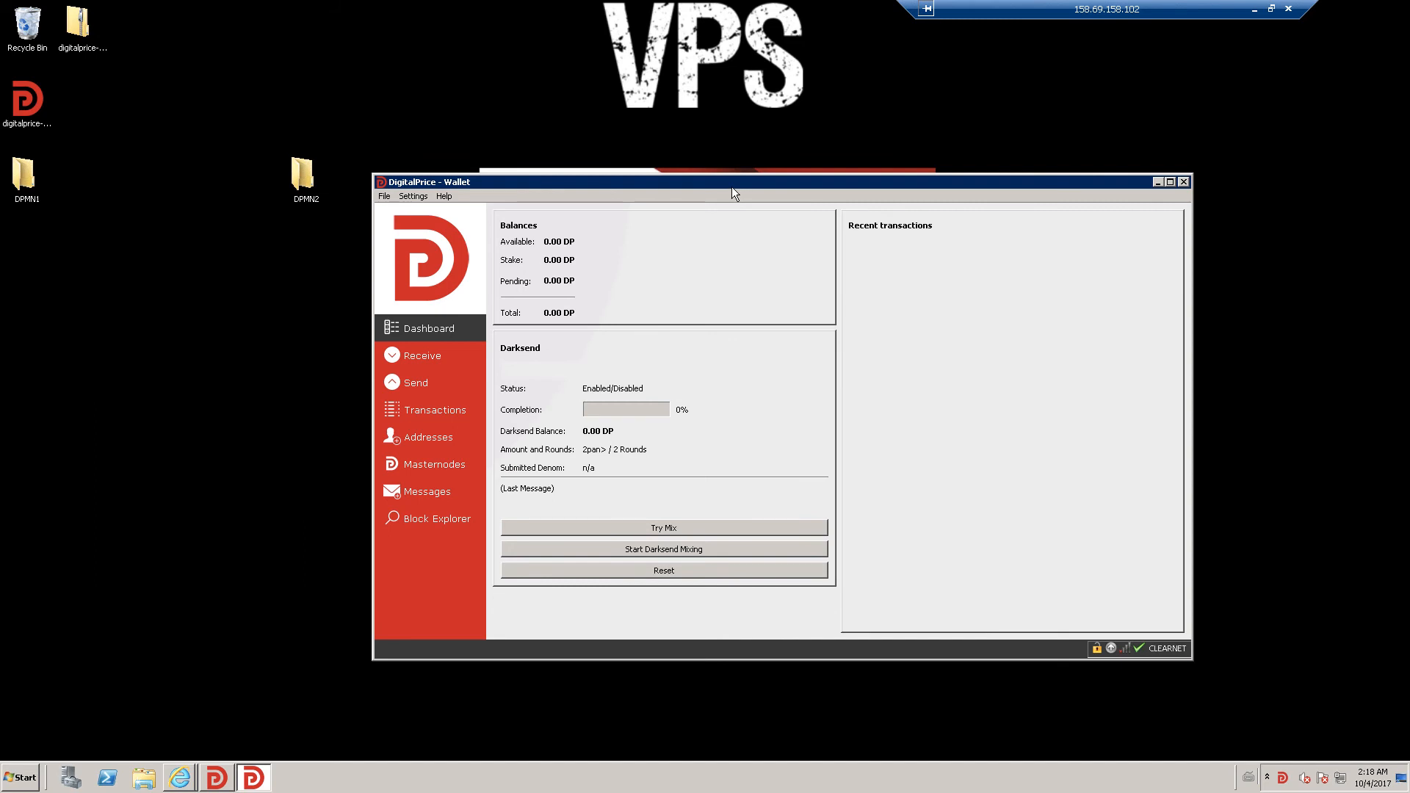
- Arrange the two wallet windows side by side and place the DPMN2 icon under DPMN1
drag(731, 189, 492, 134)
click(1015, 228)
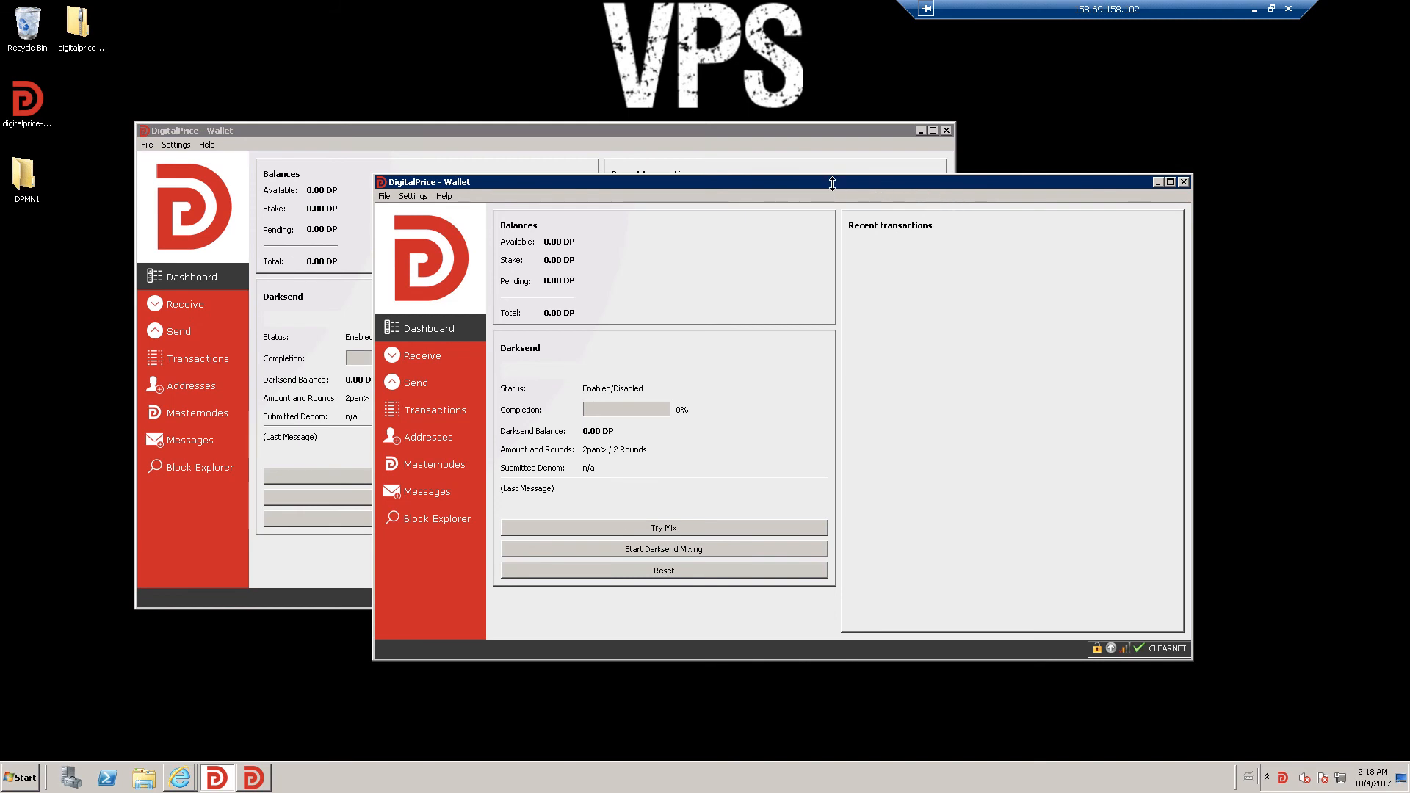
drag(830, 183, 970, 214)
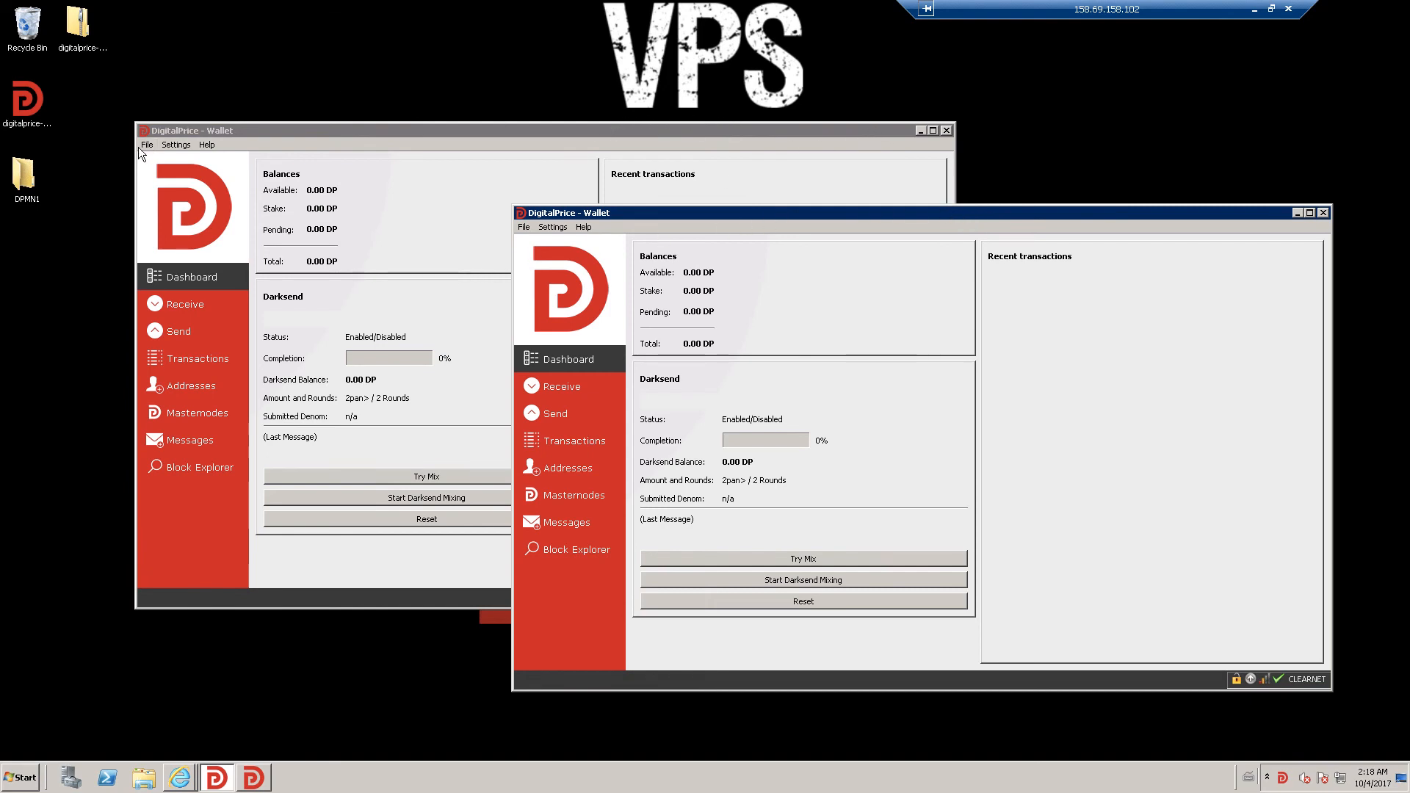
drag(242, 130, 508, 139)
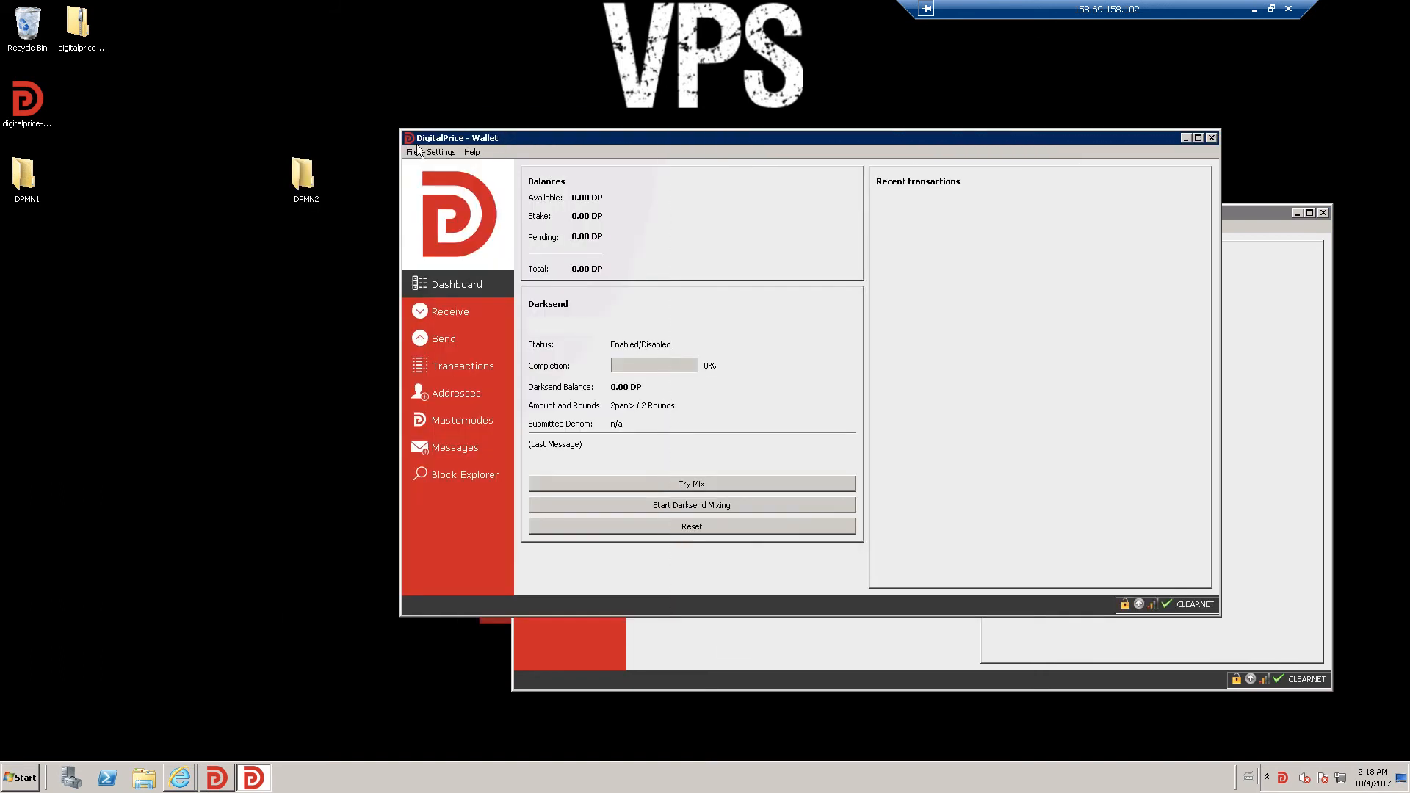
click(170, 230)
drag(41, 239, 41, 238)
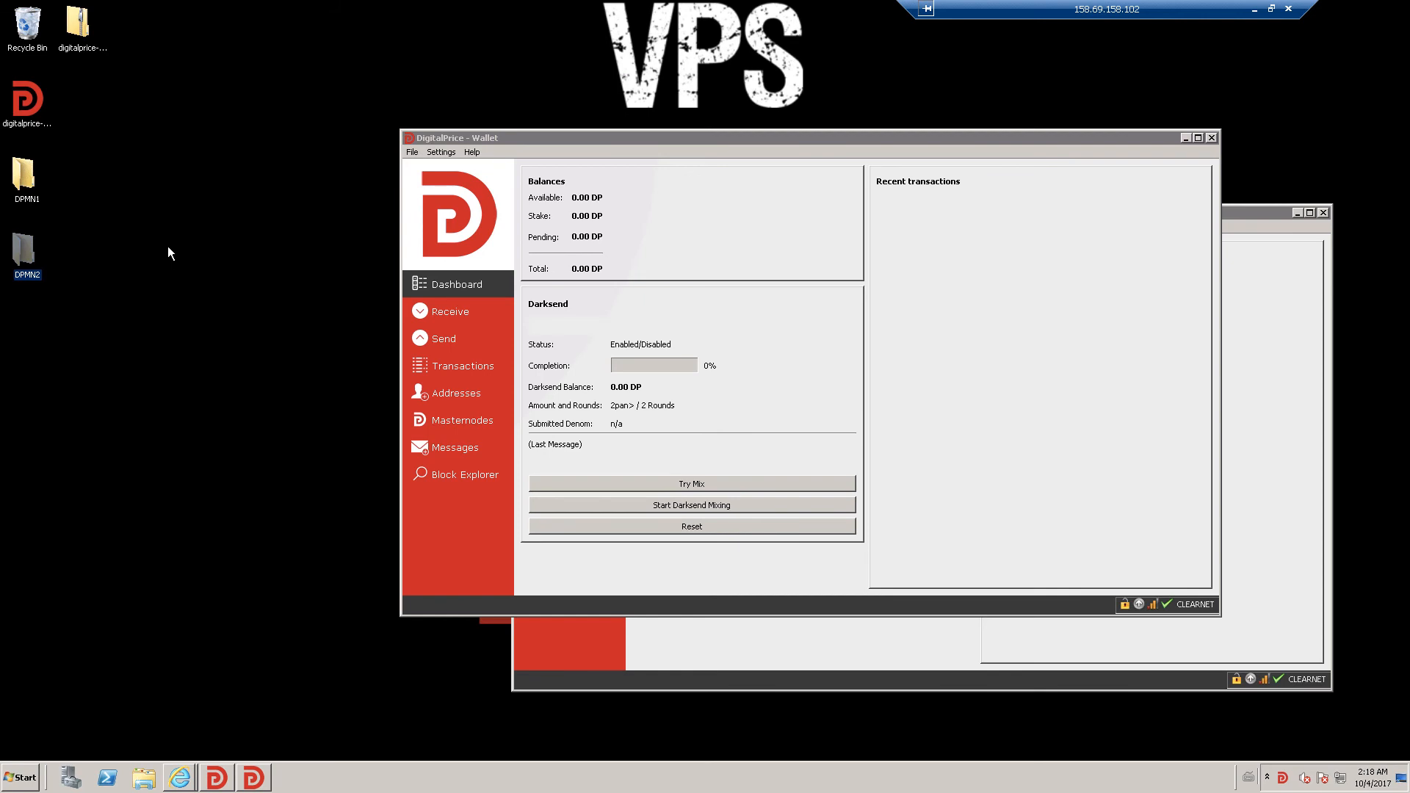
- Minimize the remote session, verify the 25000 DP Masternode 1 deposit has 12 confirmations, and open Masternodes
click(1272, 9)
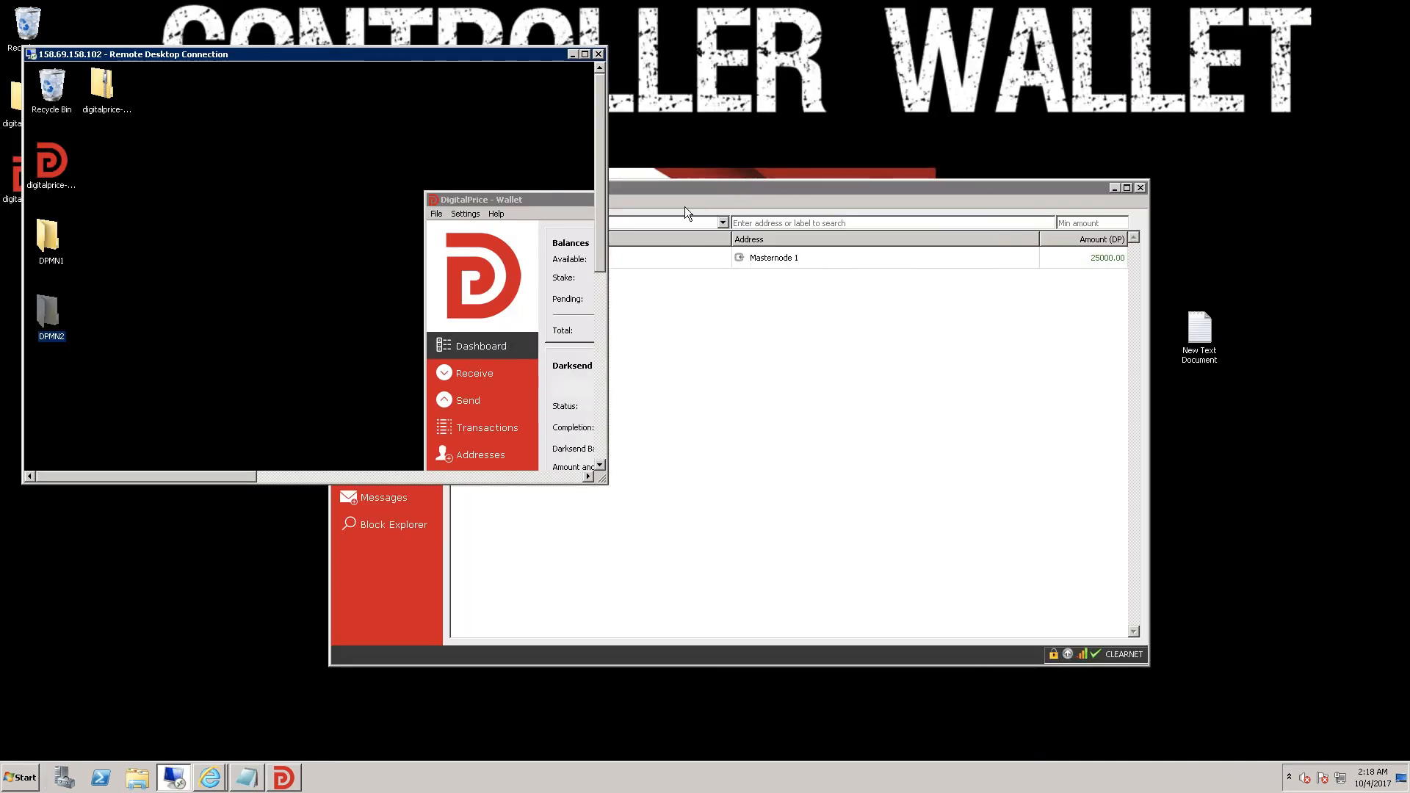
click(570, 56)
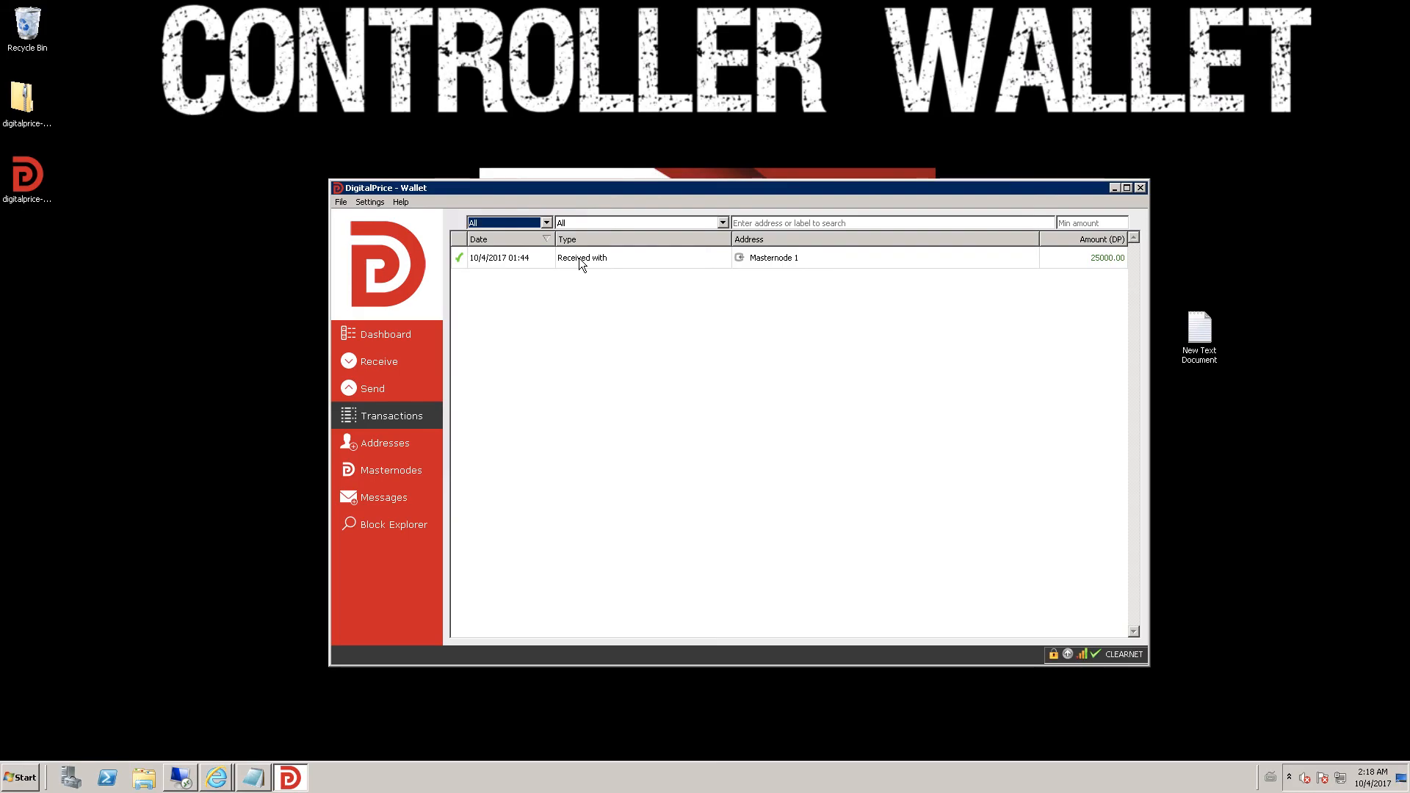
mouse_move(580, 262)
click(541, 261)
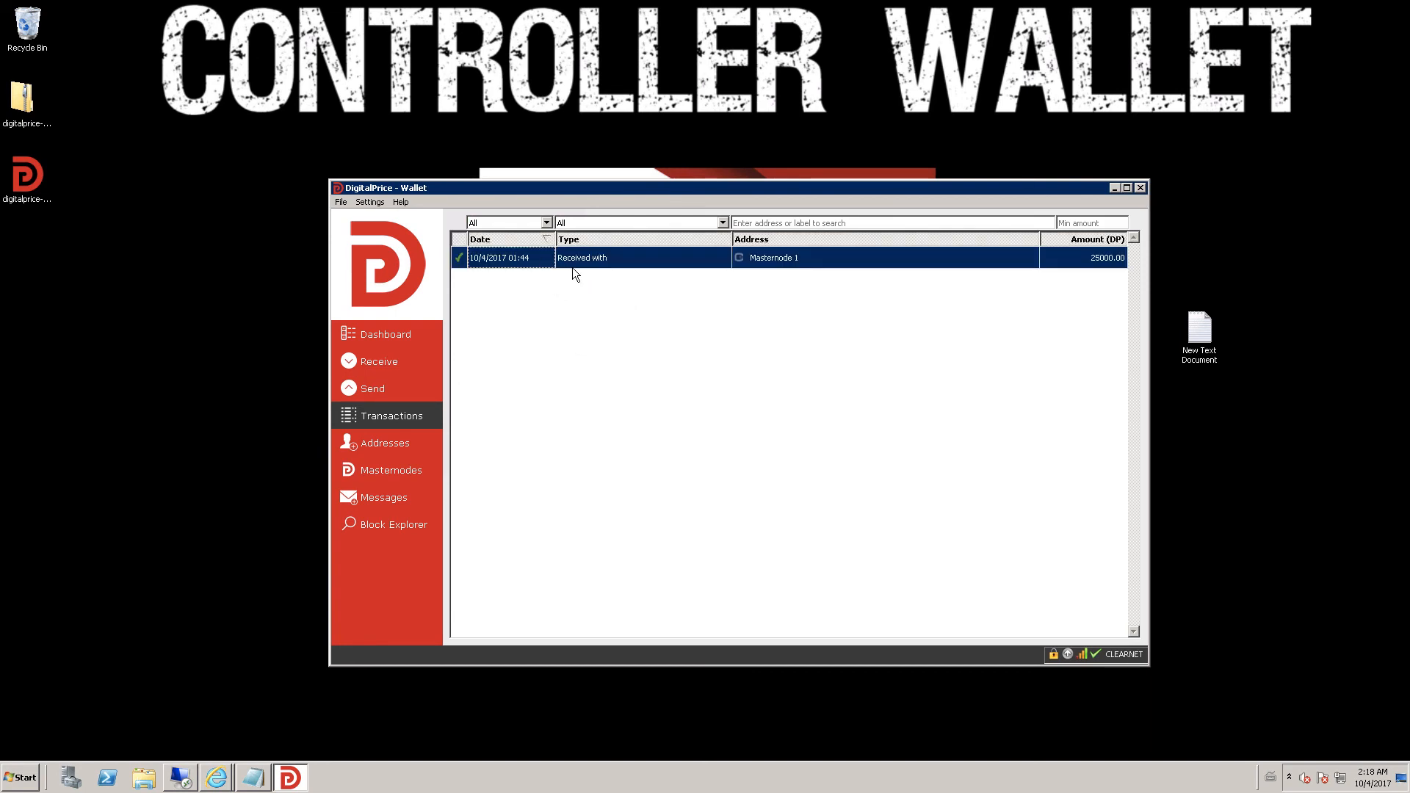
mouse_move(601, 257)
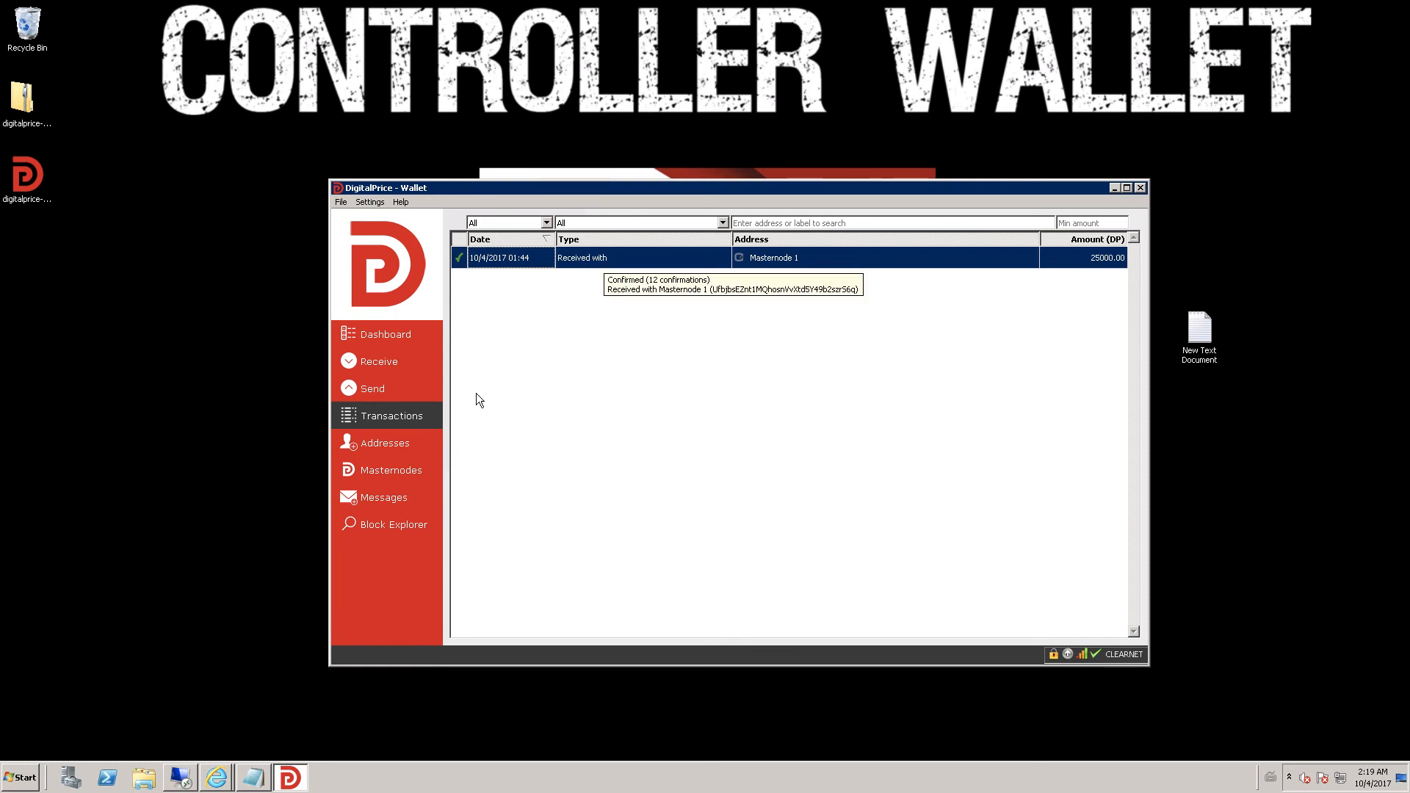
click(413, 471)
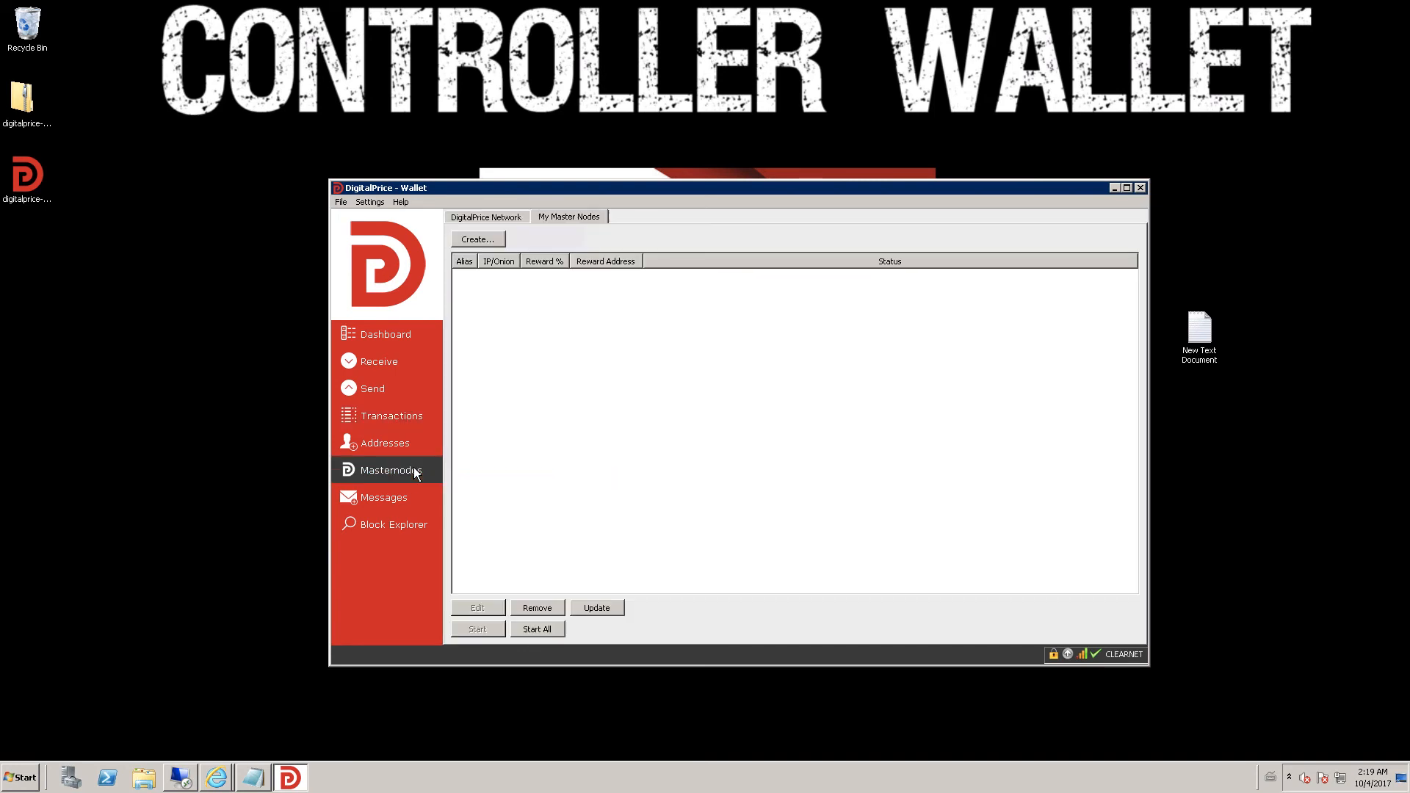
- Update My Master Nodes so MN1 at 158.69.158.102:5000 appears, and briefly check the VPS session
click(612, 608)
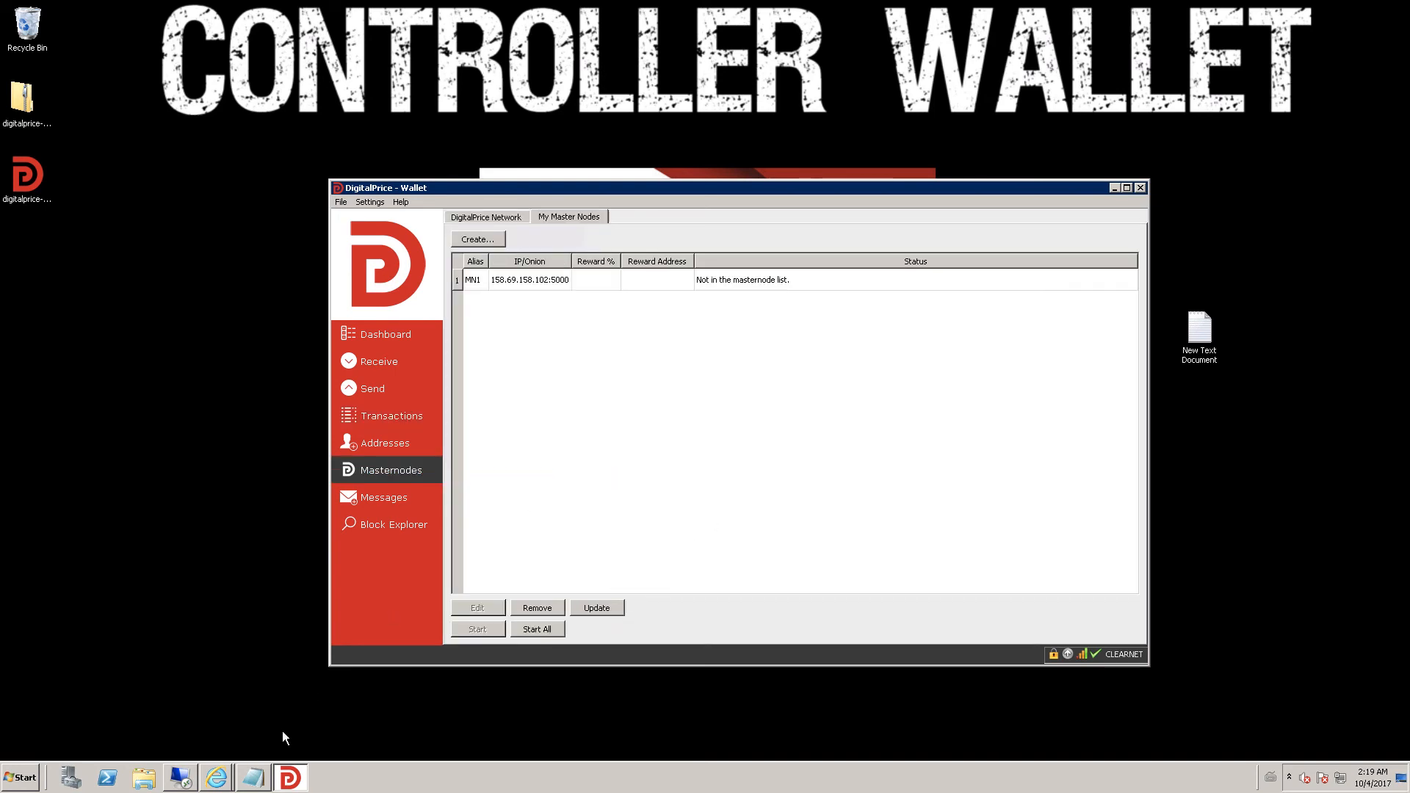
click(182, 780)
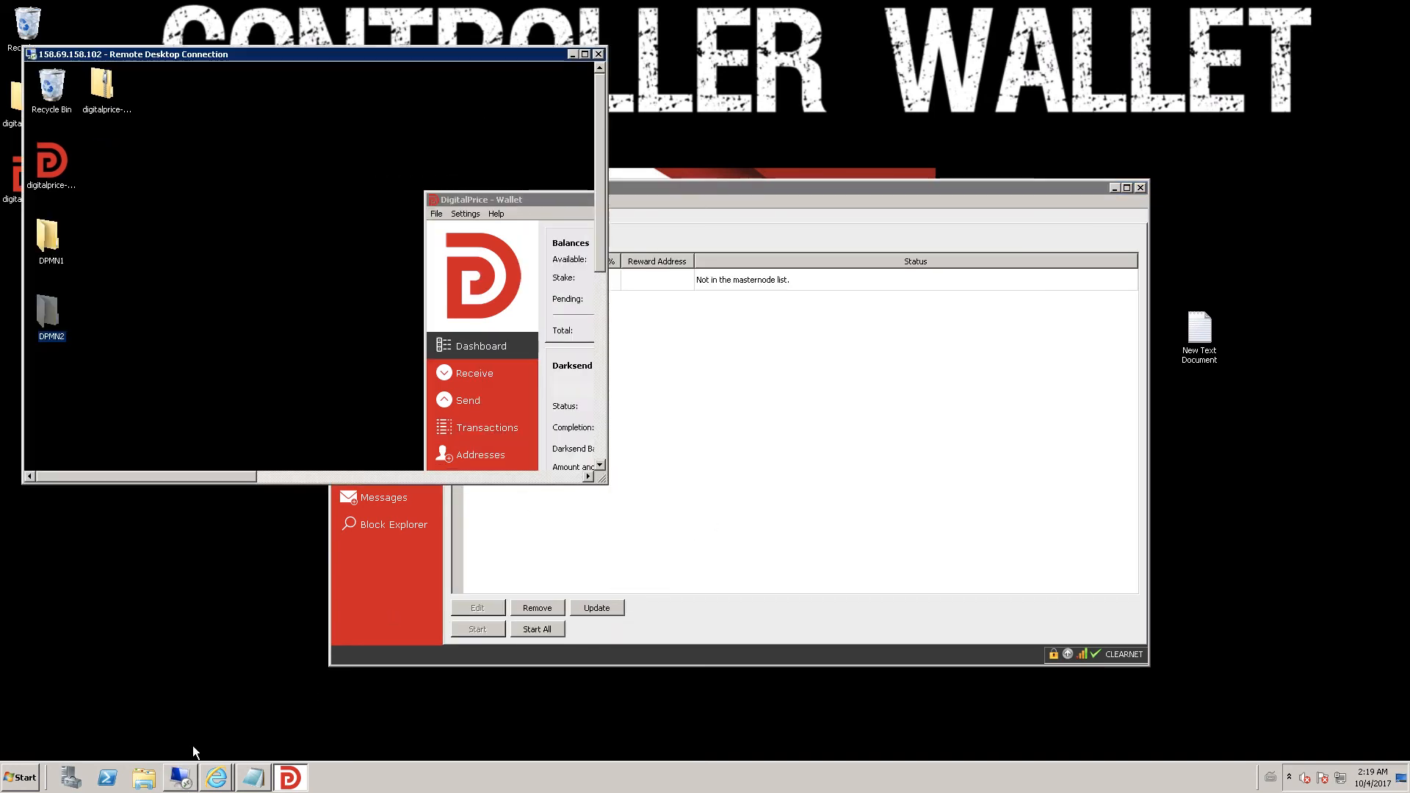
click(585, 56)
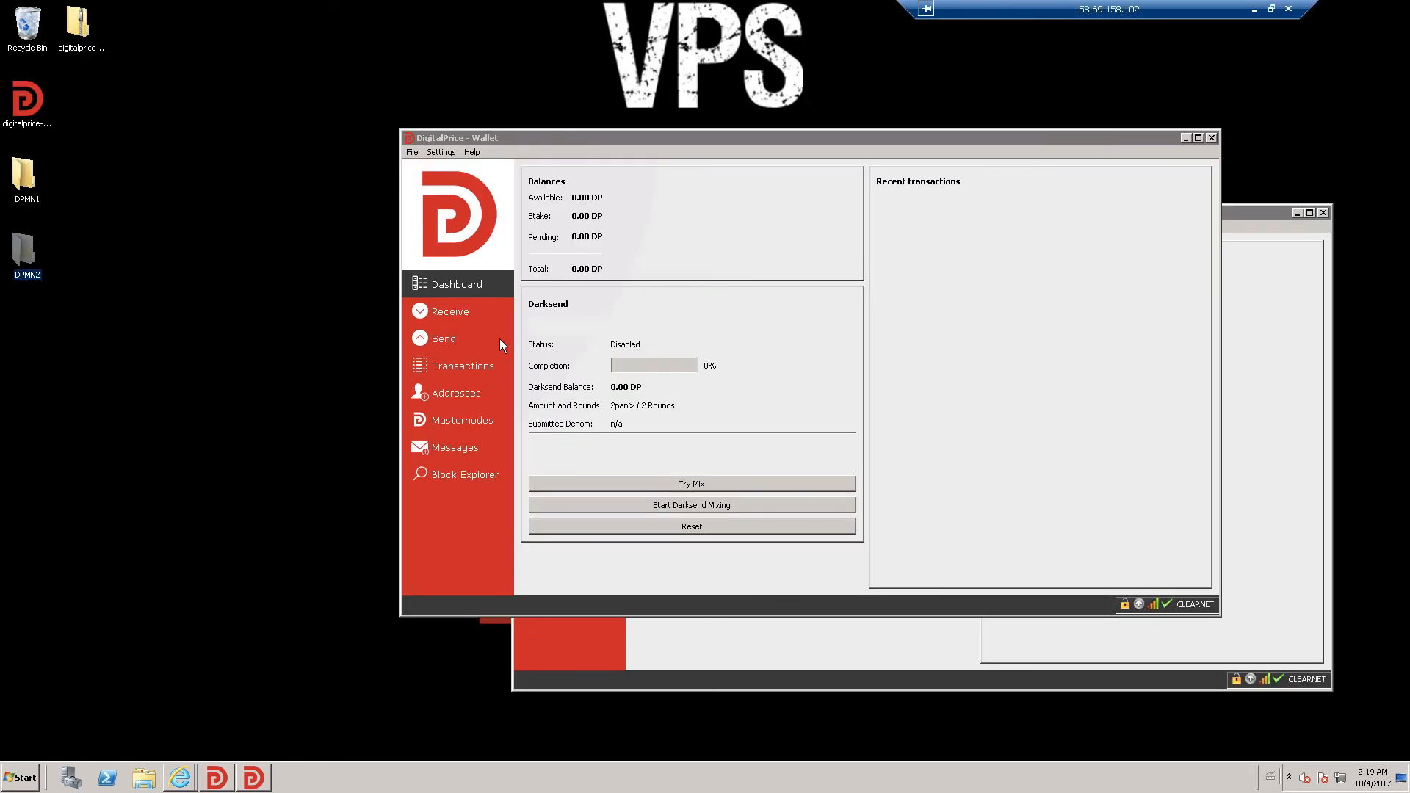
click(1255, 9)
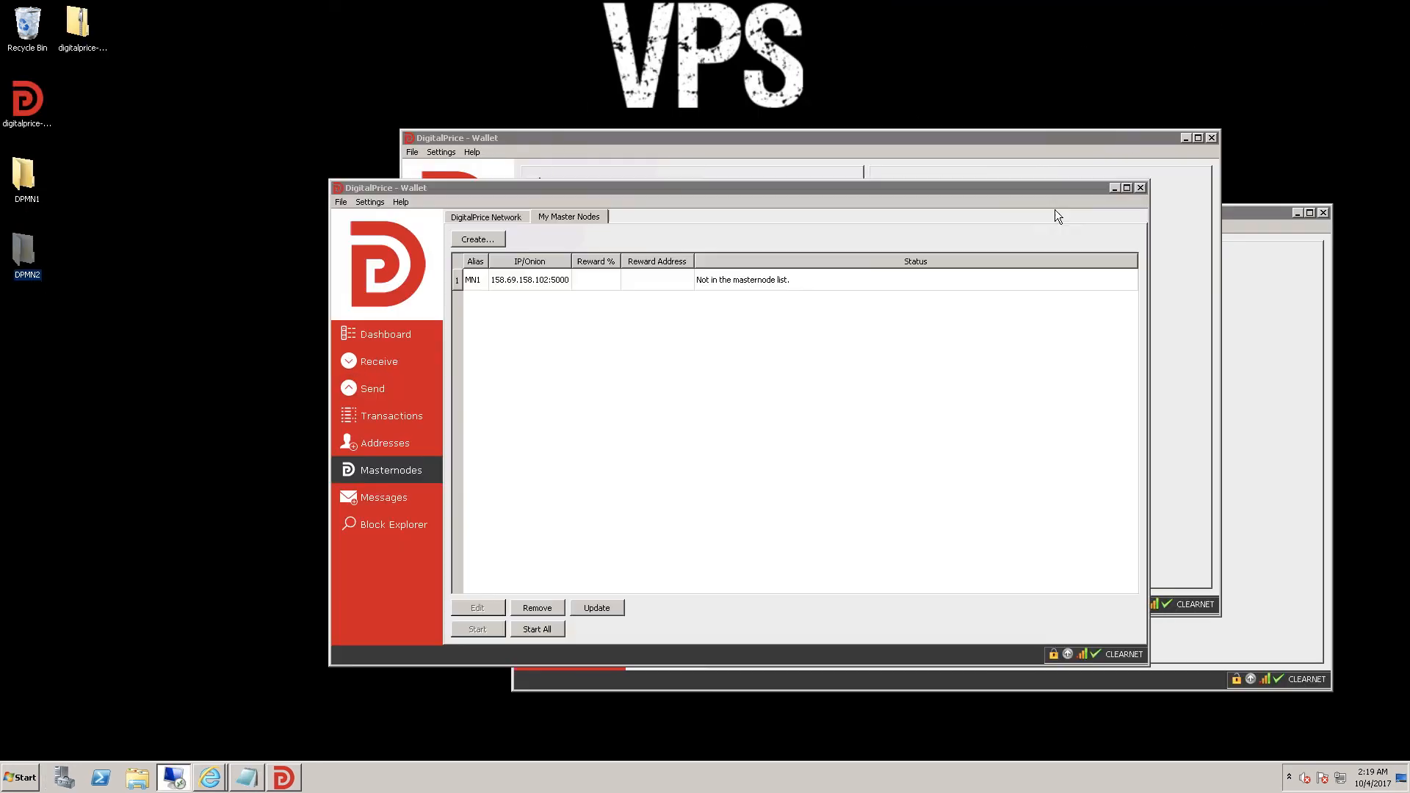
- Unlock the wallet via Settings > Unlock Wallet by entering its passphrase
click(369, 201)
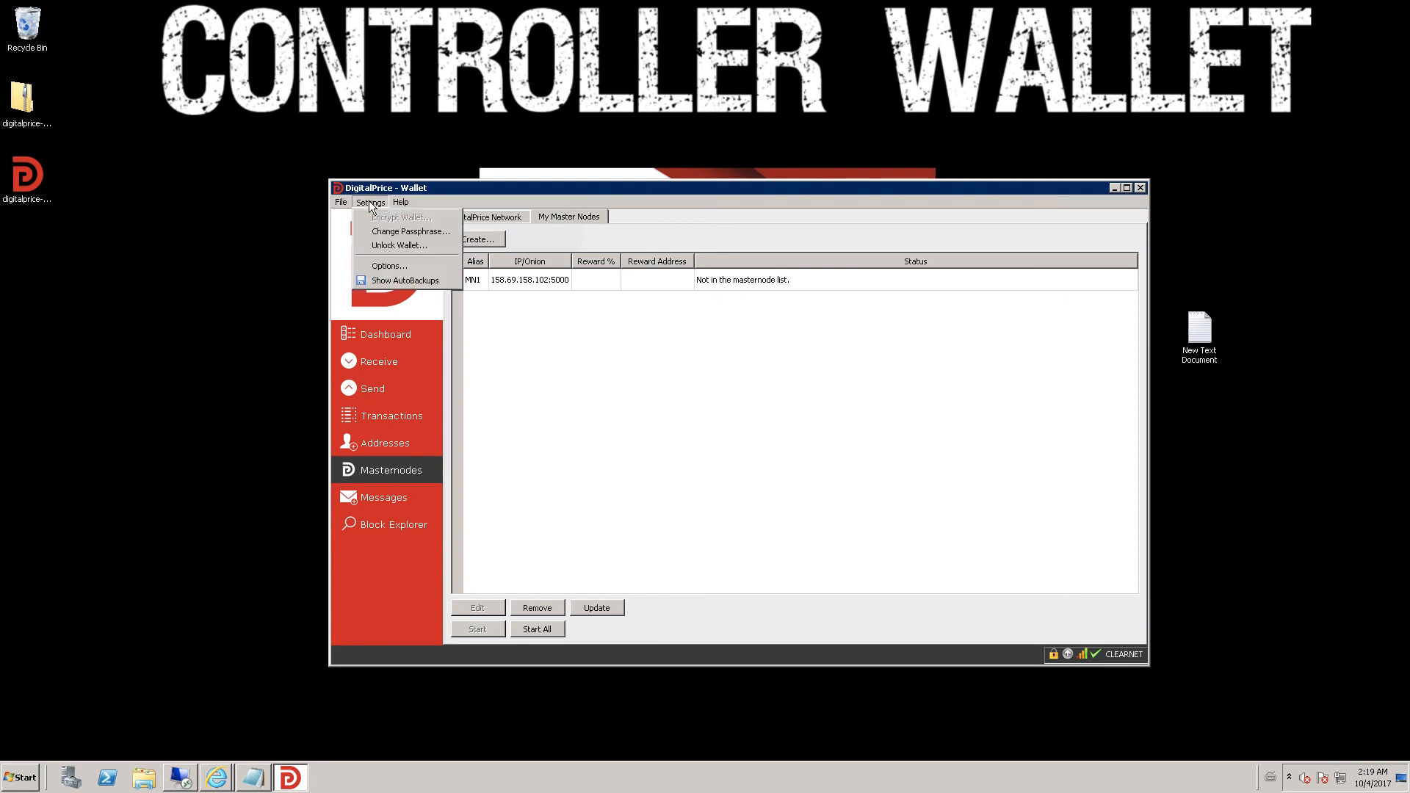
click(391, 245)
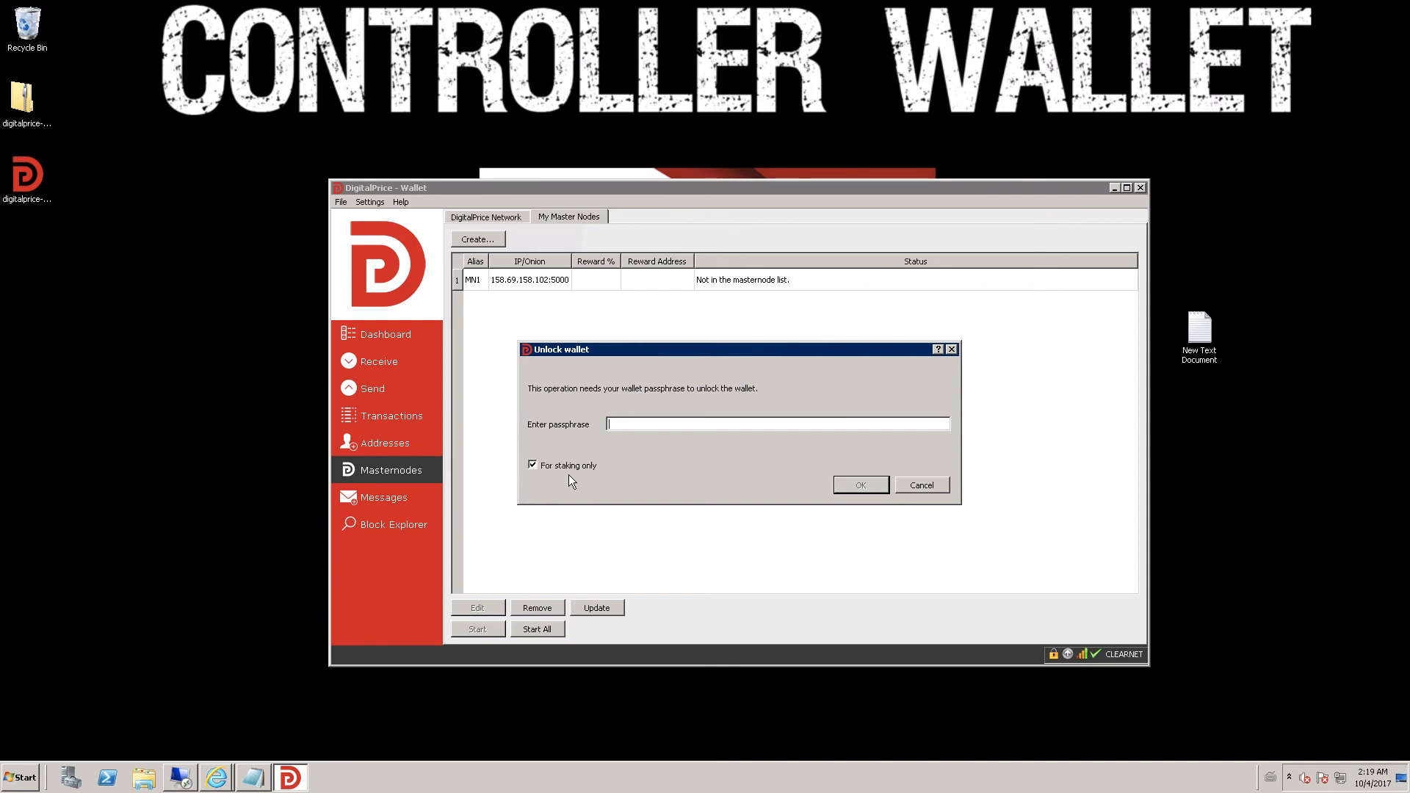
text(•••••••••••)
key(Return)
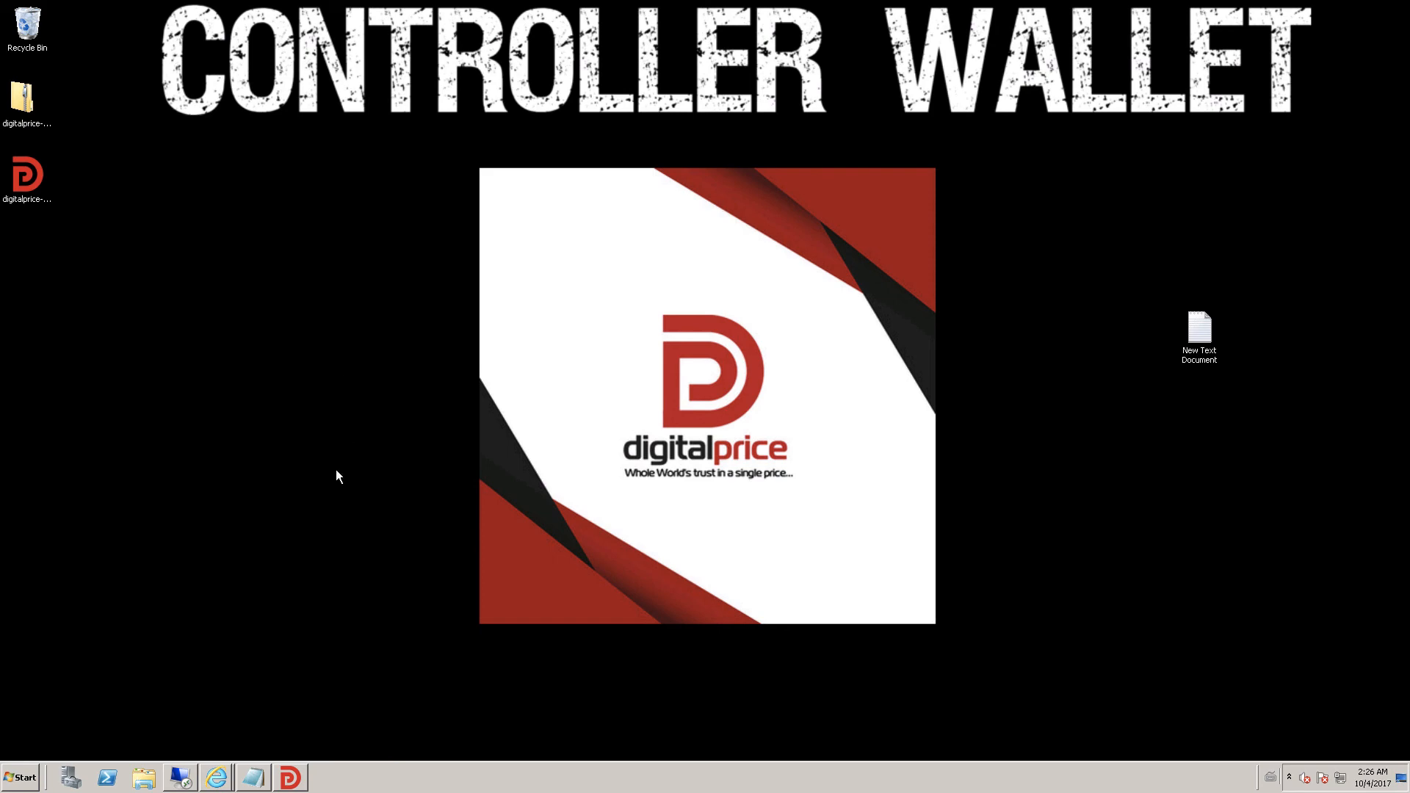
- Bring back the controller wallet and review its transactions and receiving addresses
click(290, 778)
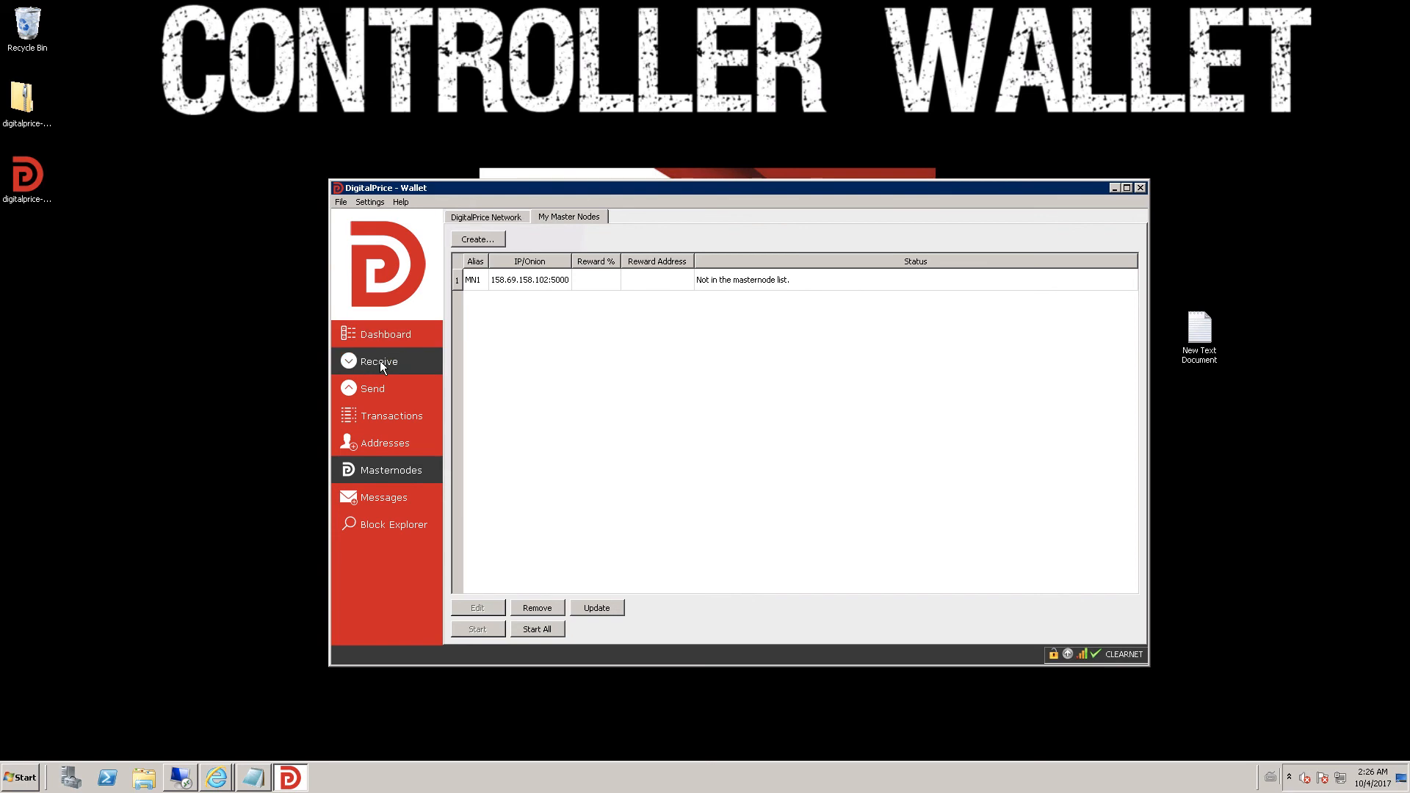
click(390, 417)
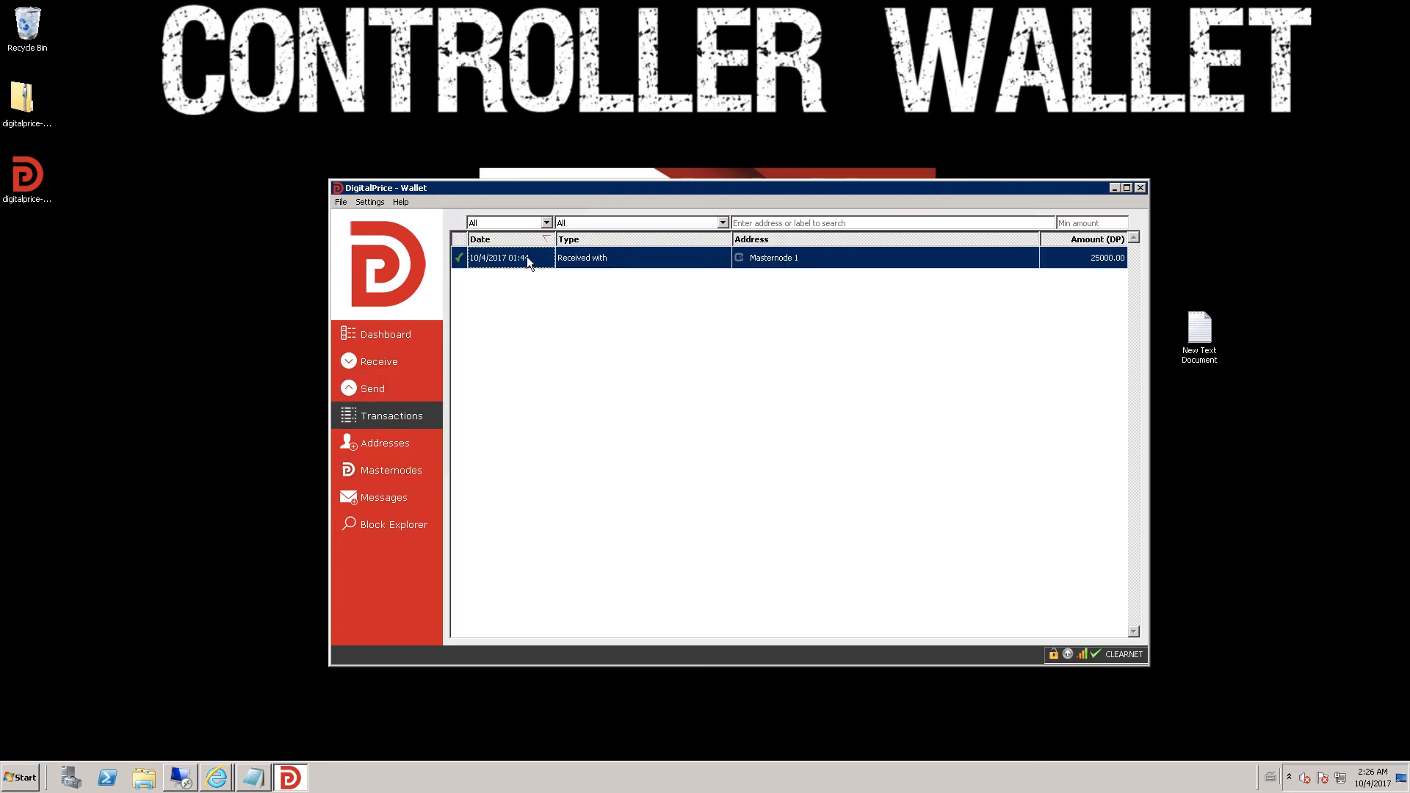
click(390, 361)
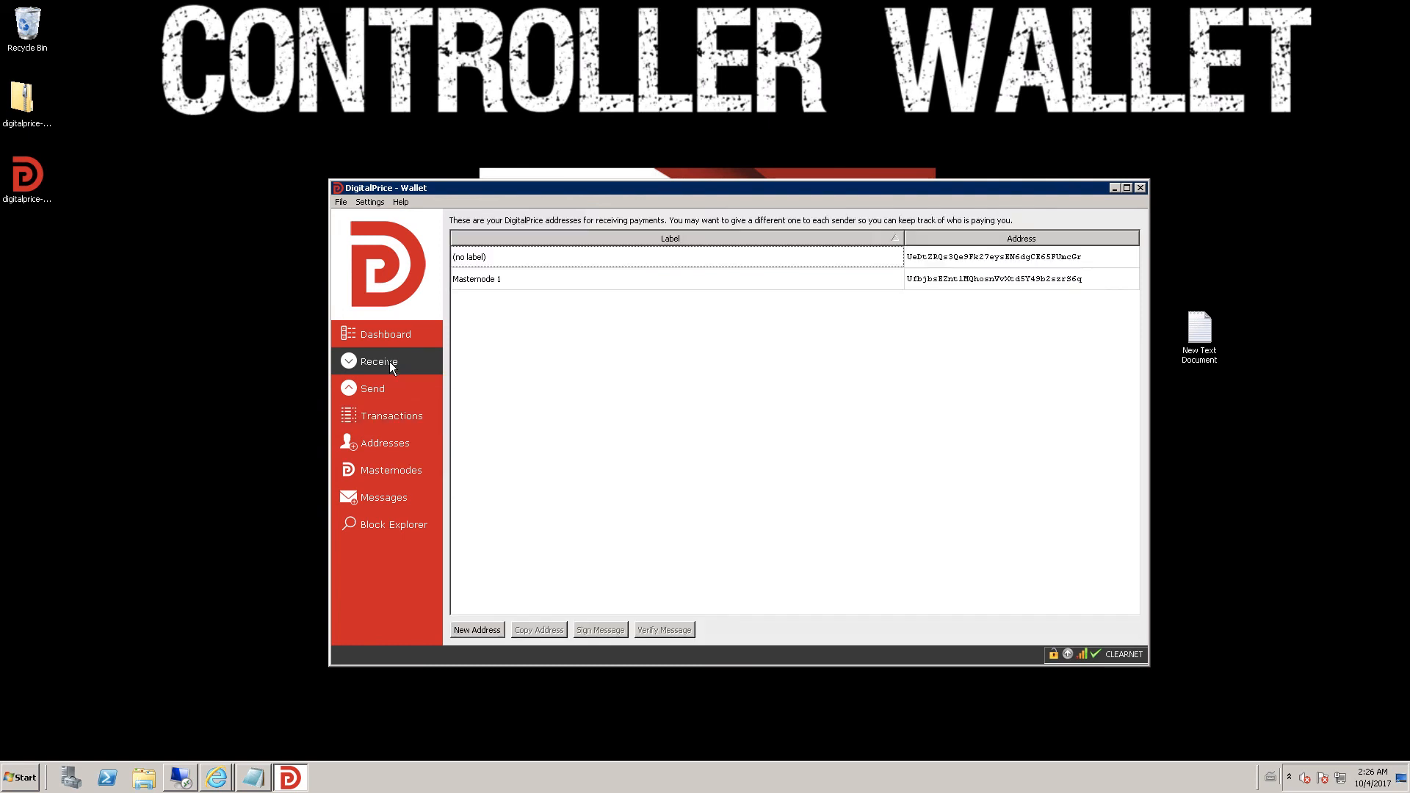
- Enable 'Display coin control features (experts only!)' on the Options Display tab and apply
click(370, 202)
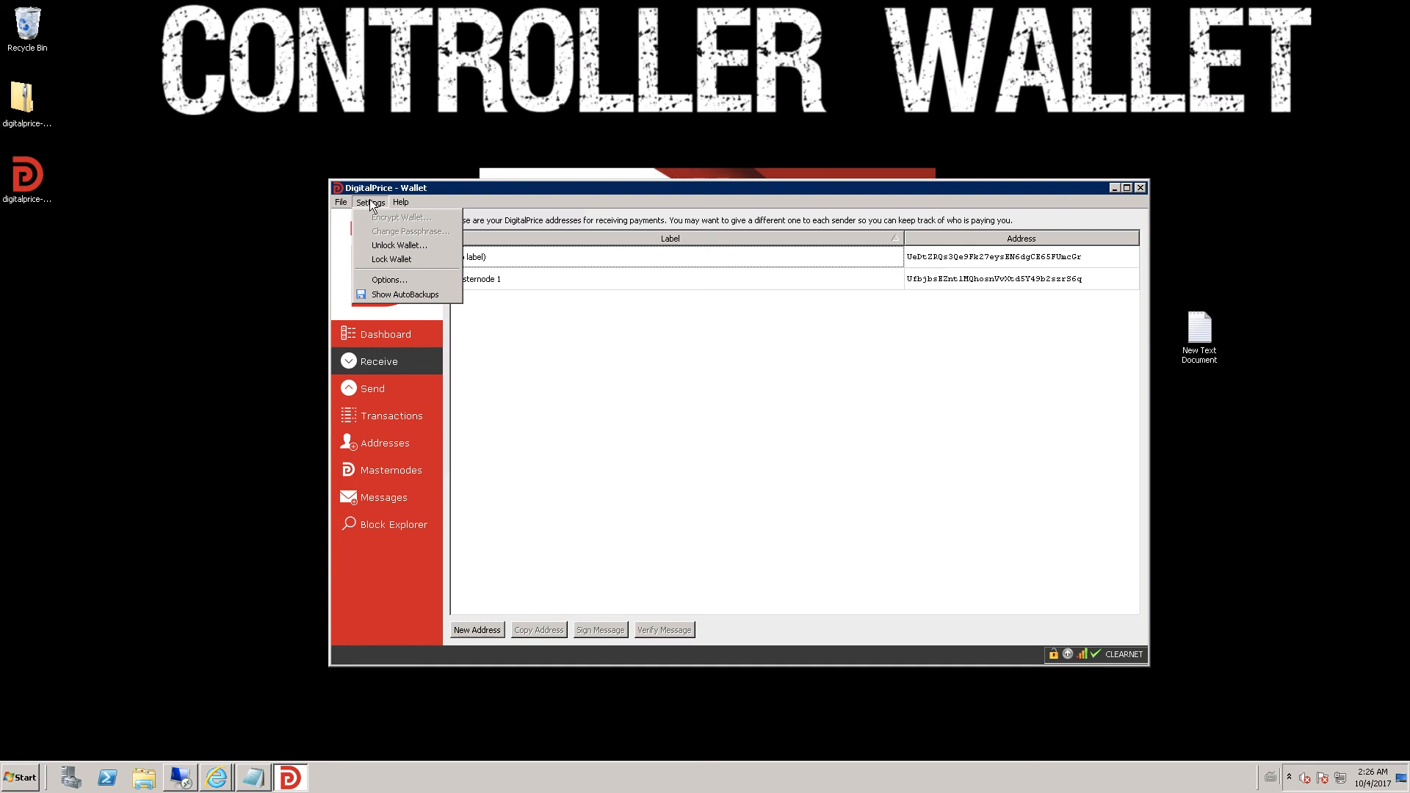
click(388, 280)
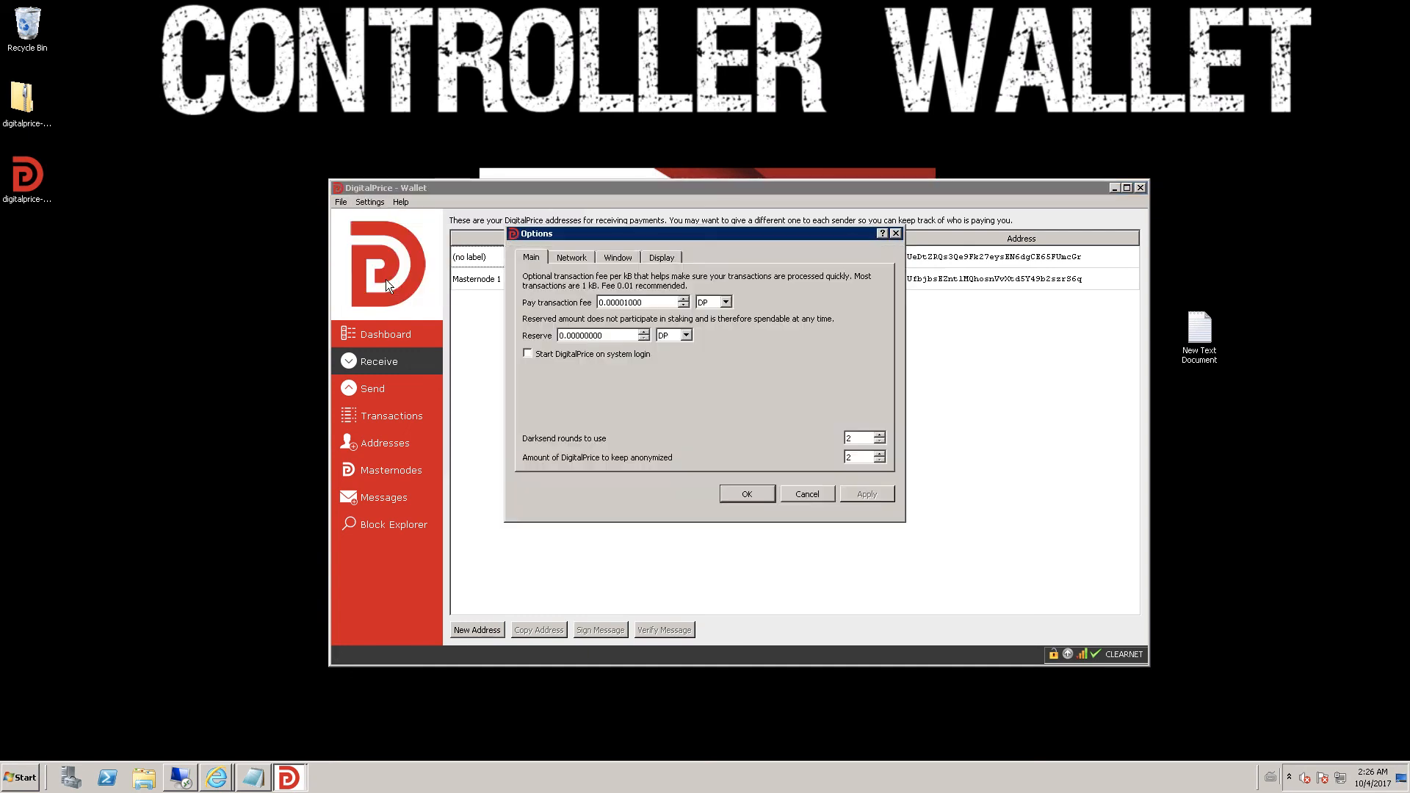
click(652, 258)
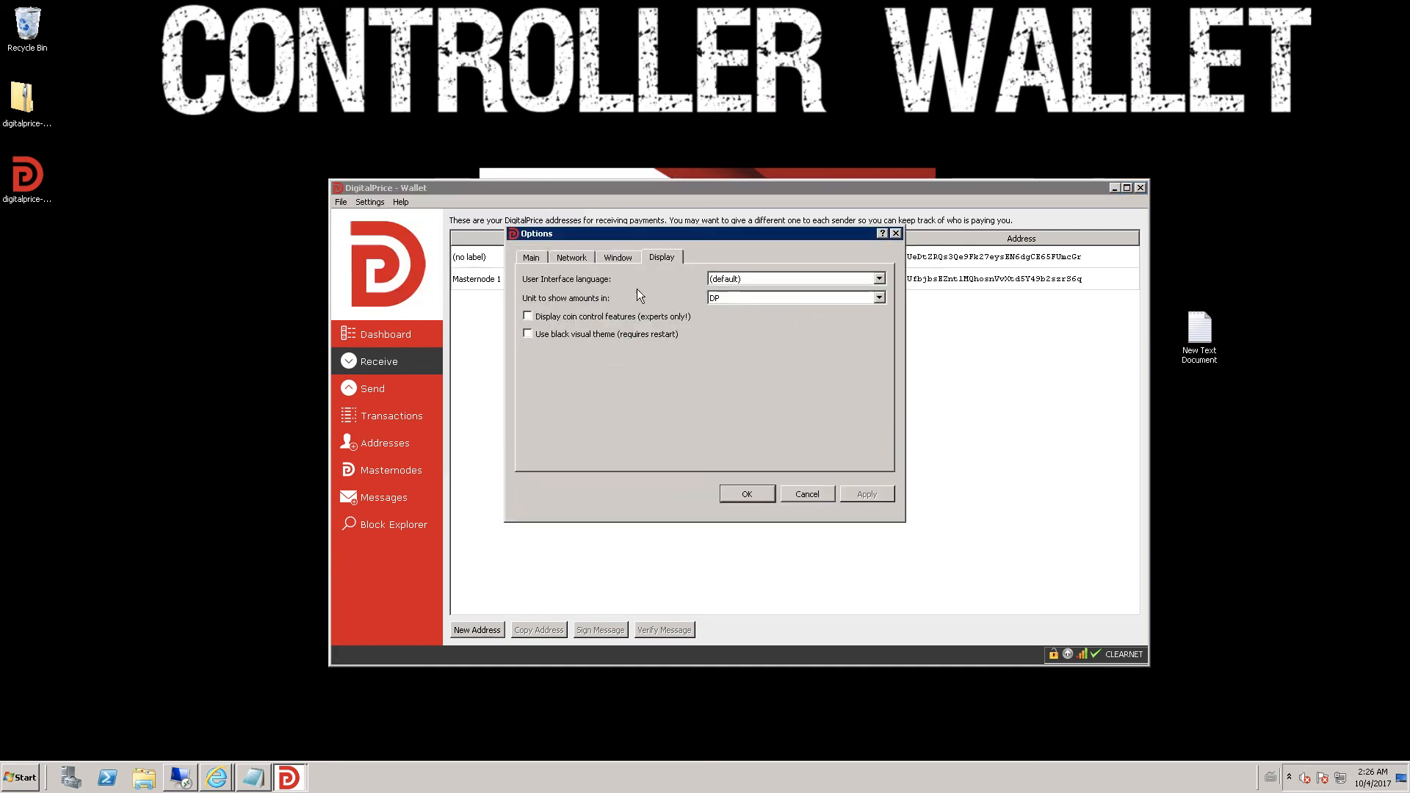
click(554, 318)
click(852, 486)
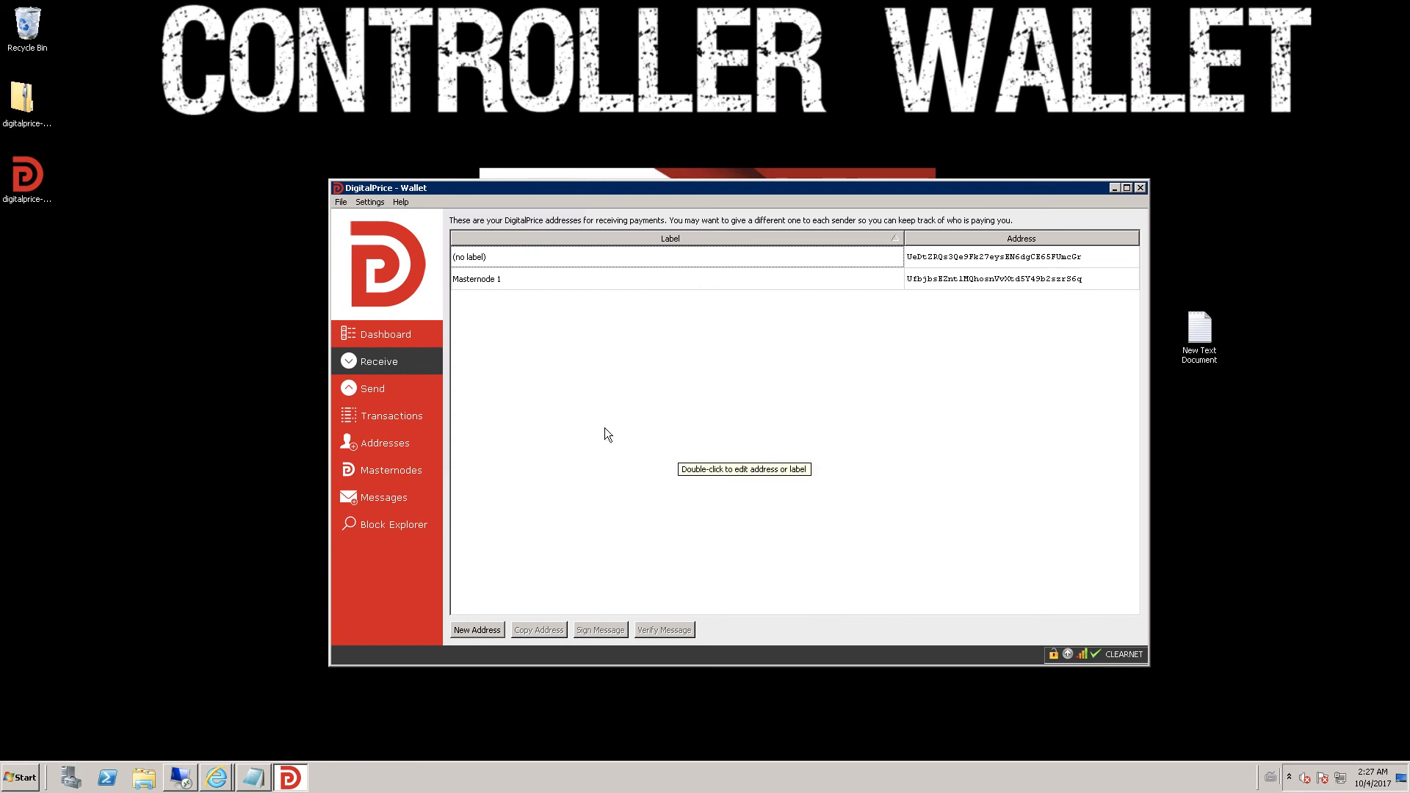
- From Send > Inputs..., expand Masternode 1 and lock its 25000.00 DP collateral output
click(390, 387)
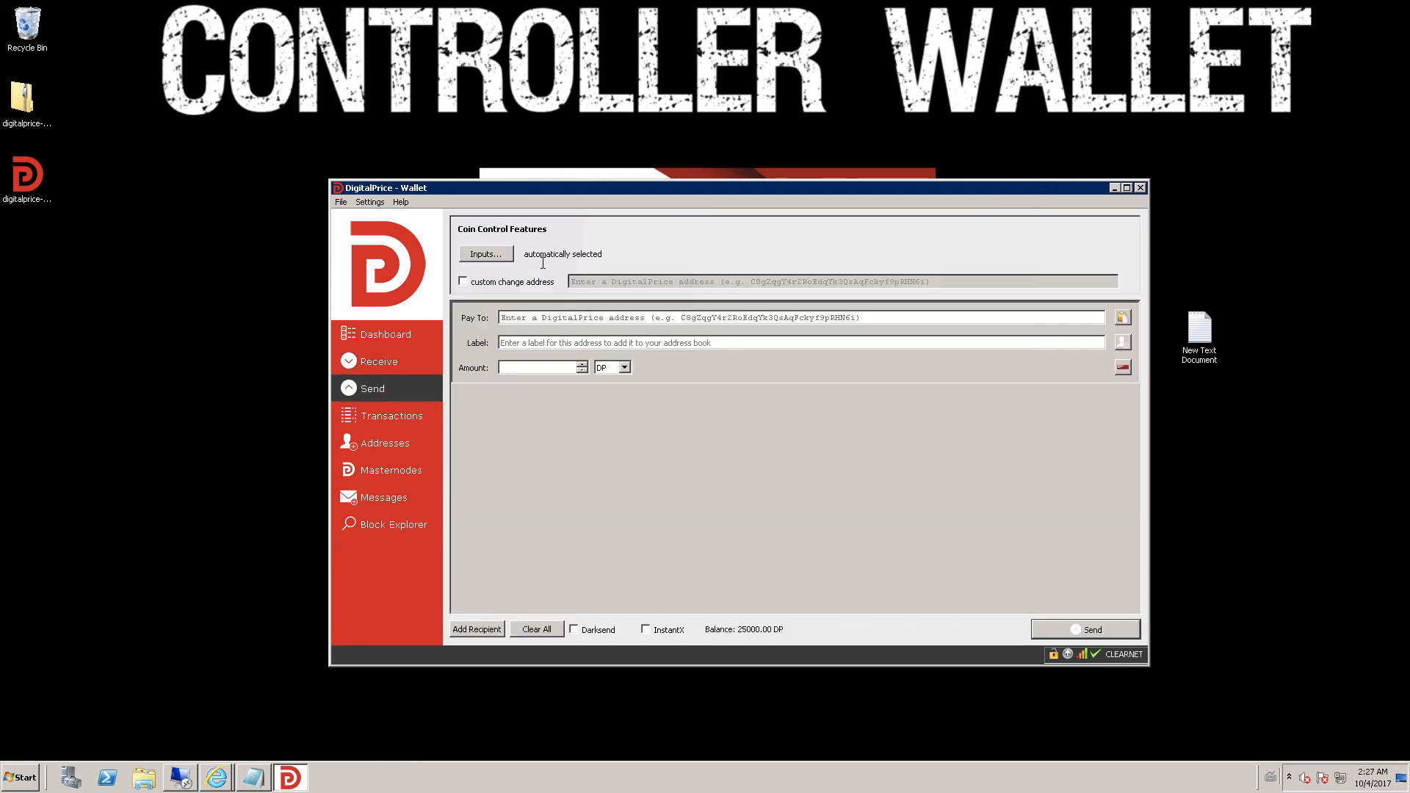
click(486, 255)
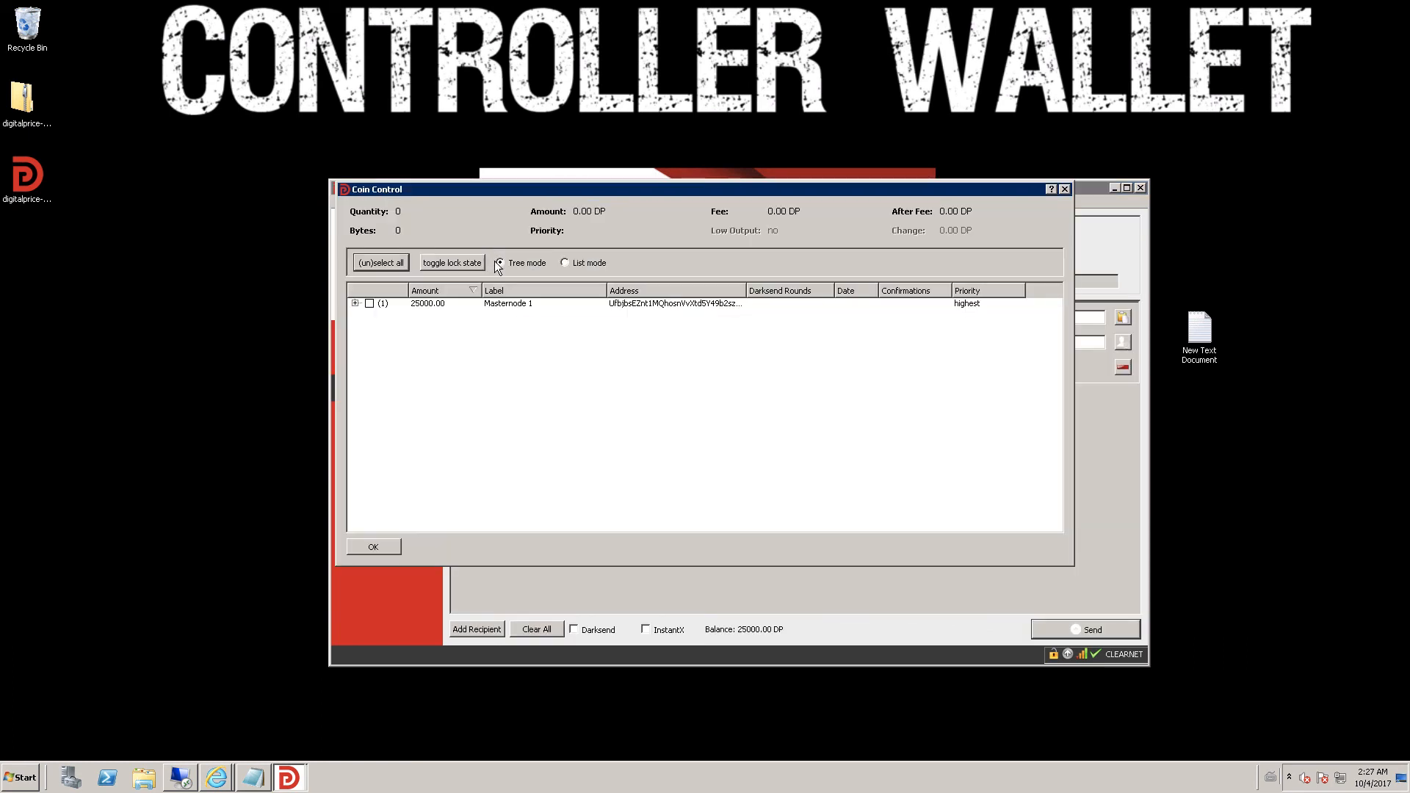
click(355, 304)
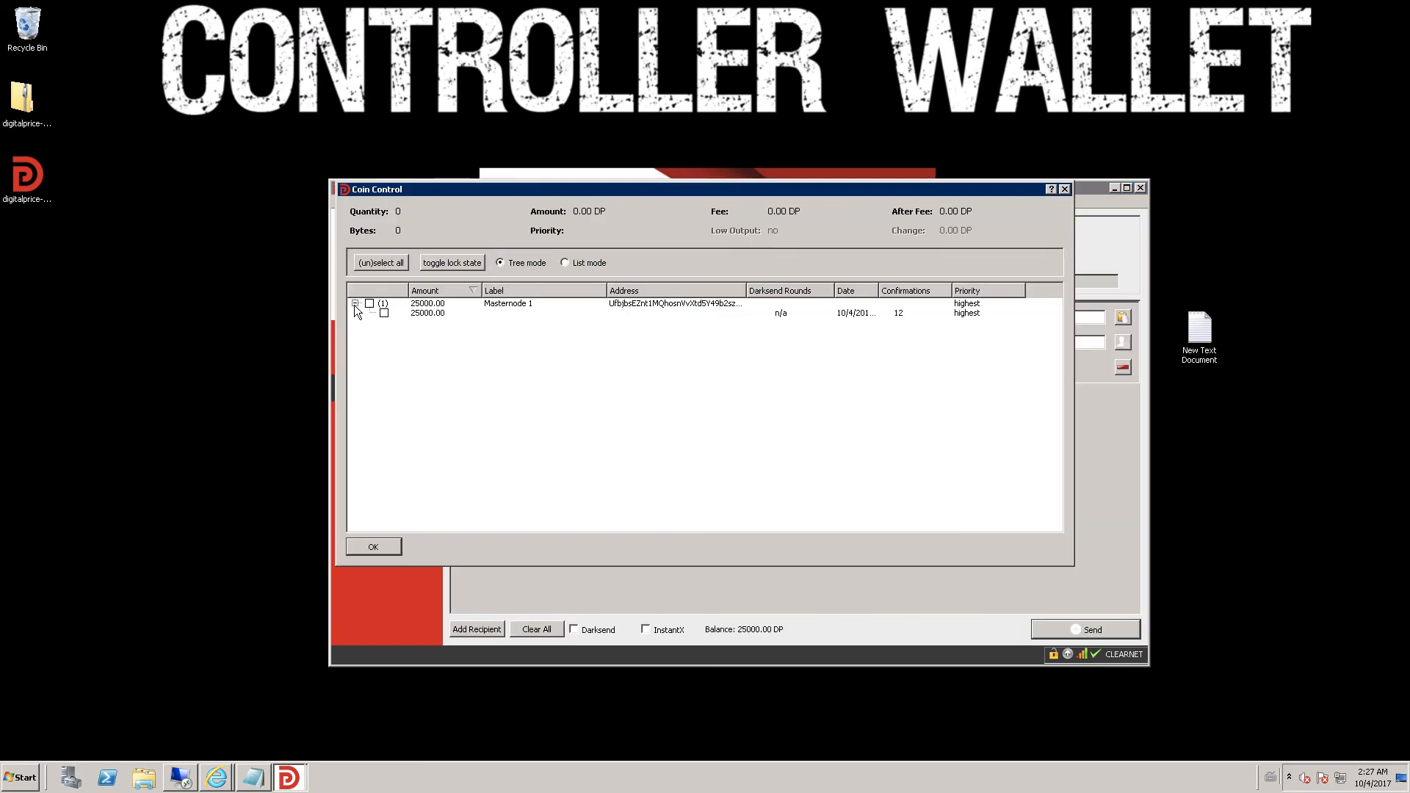
click(433, 314)
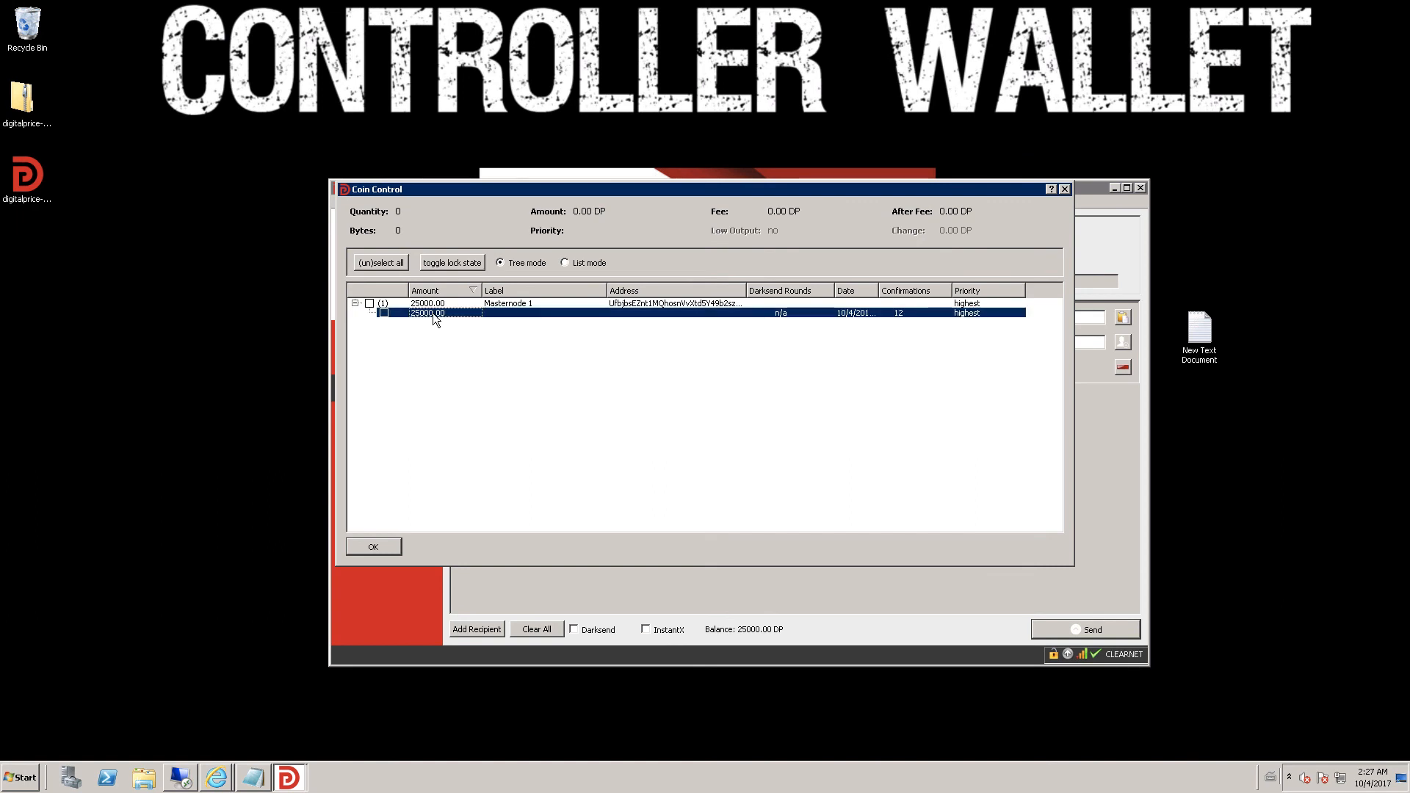
right_click(433, 313)
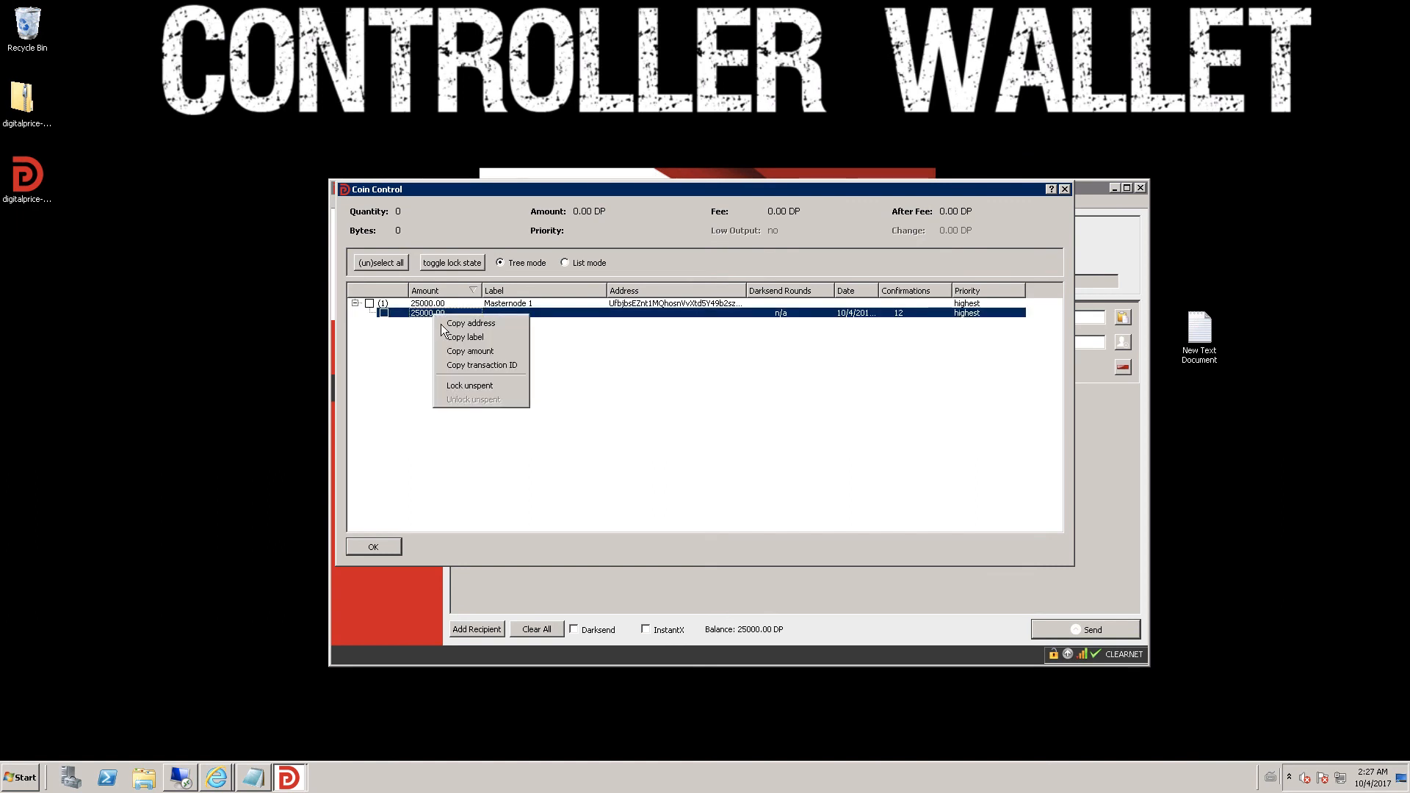
click(467, 386)
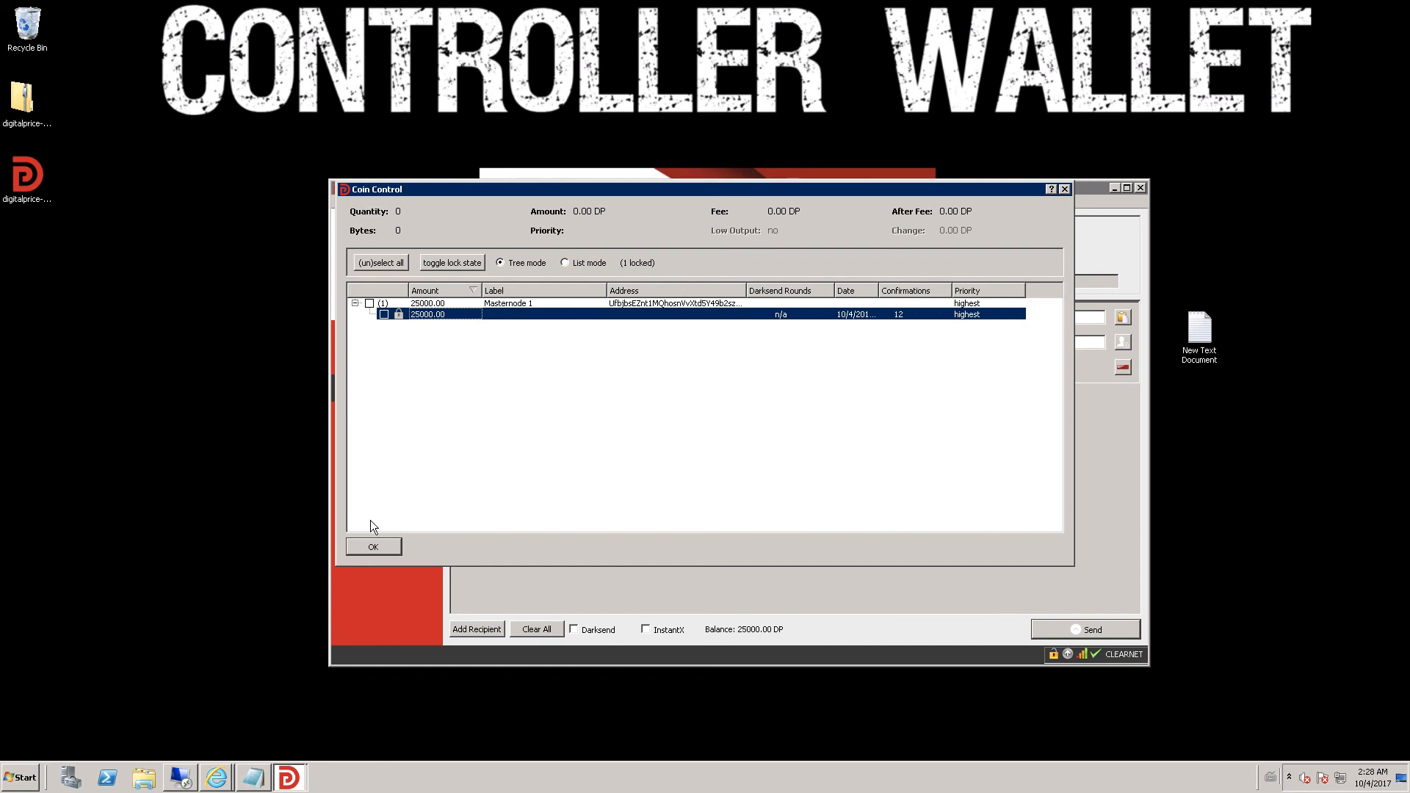
- Close Coin Control with the MN1 collateral still locked, then minimize the wallet to reveal the desktop
click(377, 544)
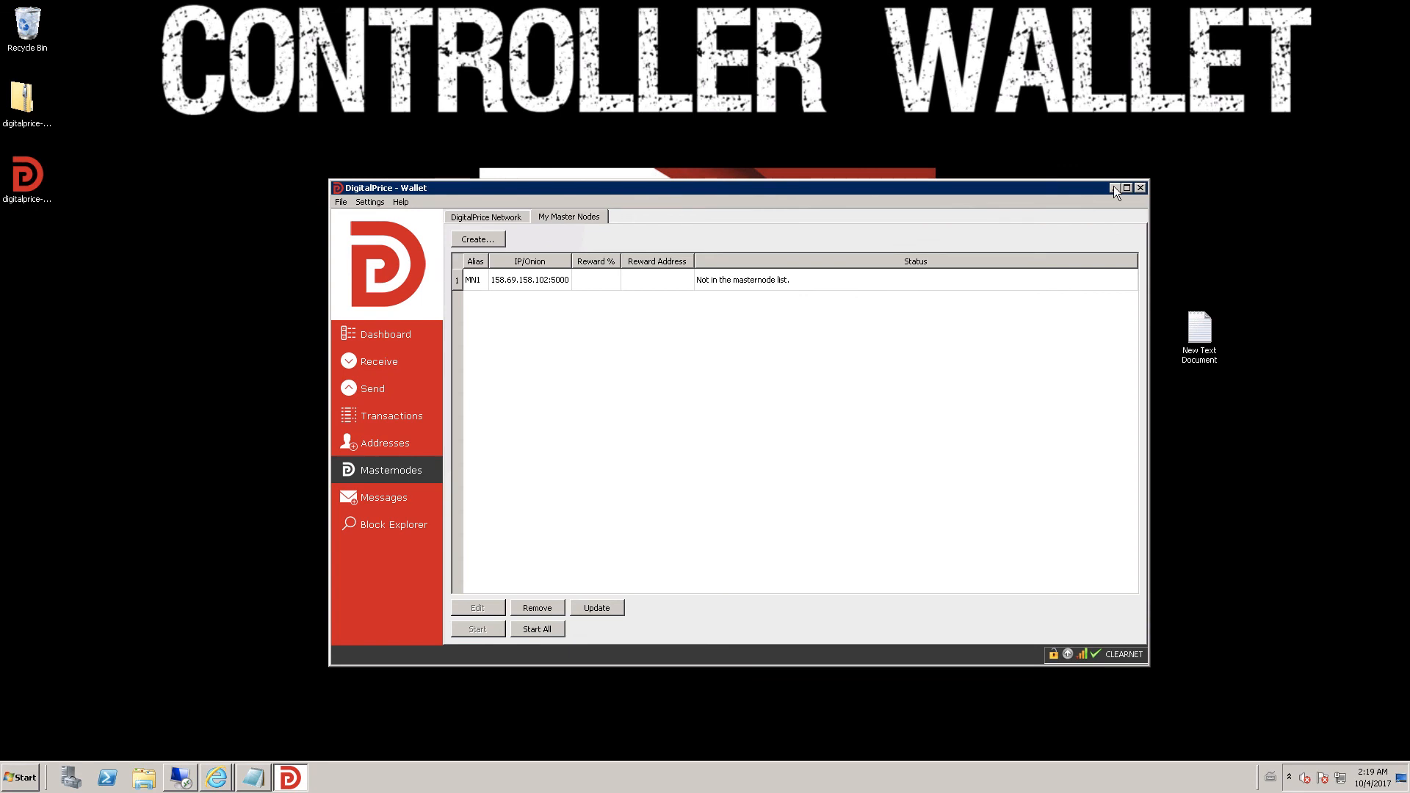
click(1114, 187)
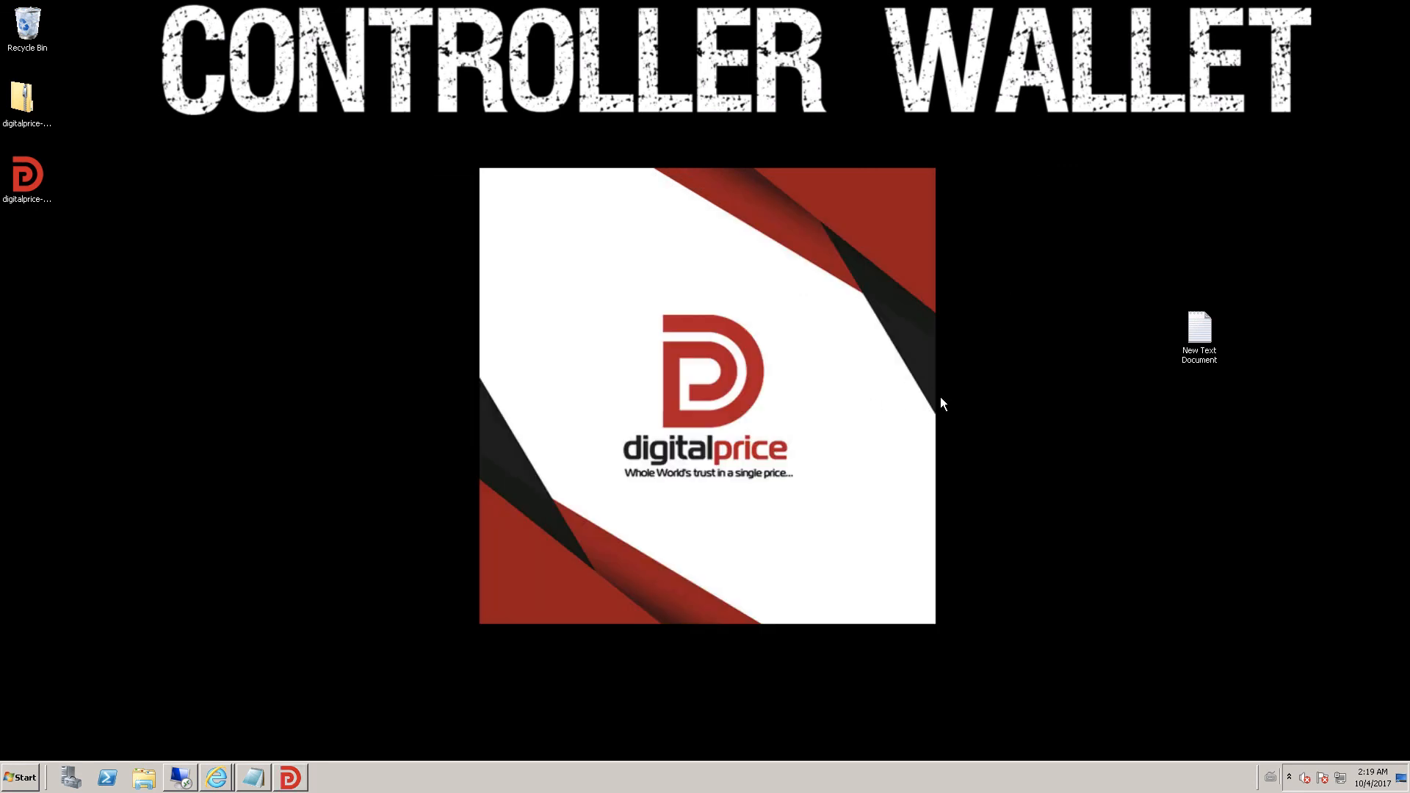